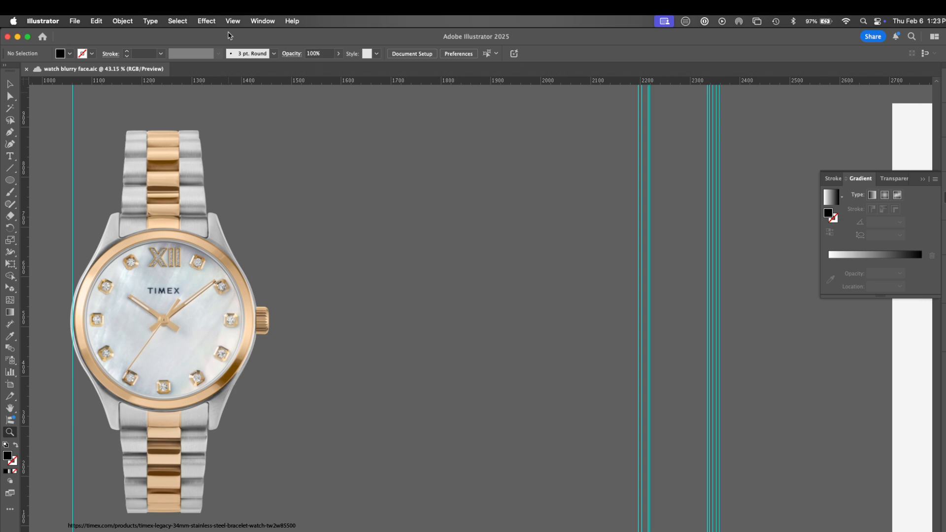
{"action": "mouse_move", "coordinate": [416, 523]}
{"action": "key", "text": "n"}
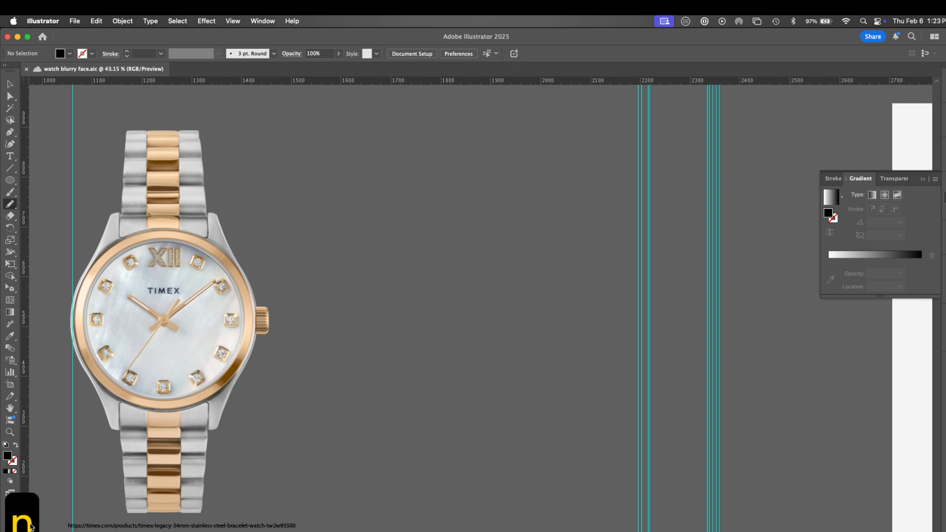
{"action": "key", "text": "b"}
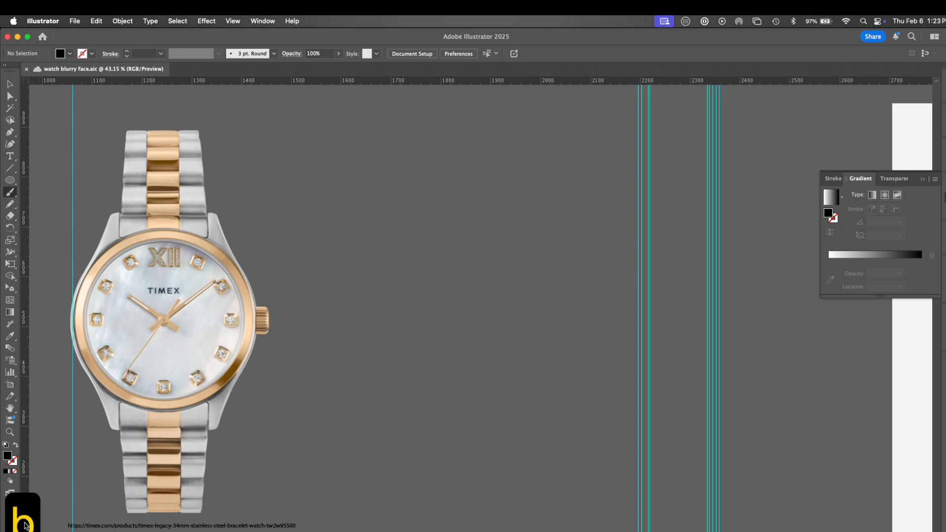
{"action": "key", "text": "n"}
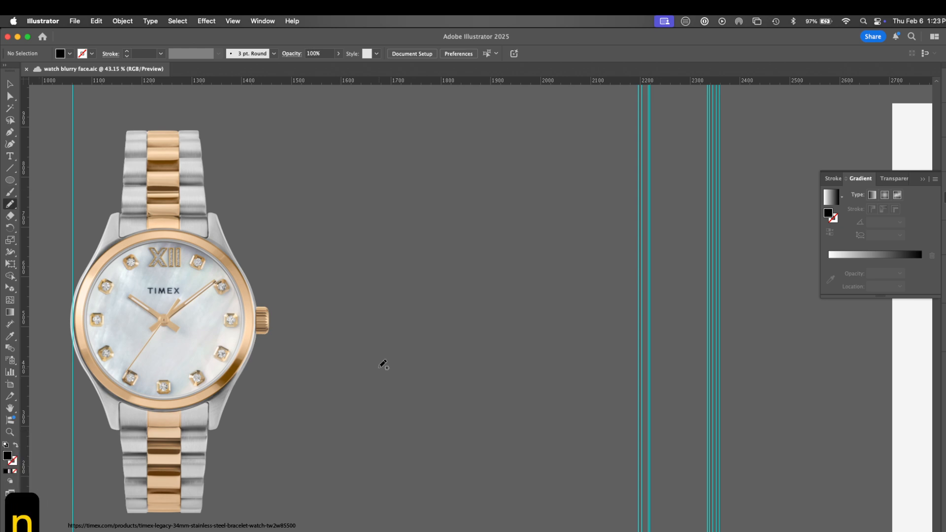
{"action": "key", "text": "super+semicolon"}
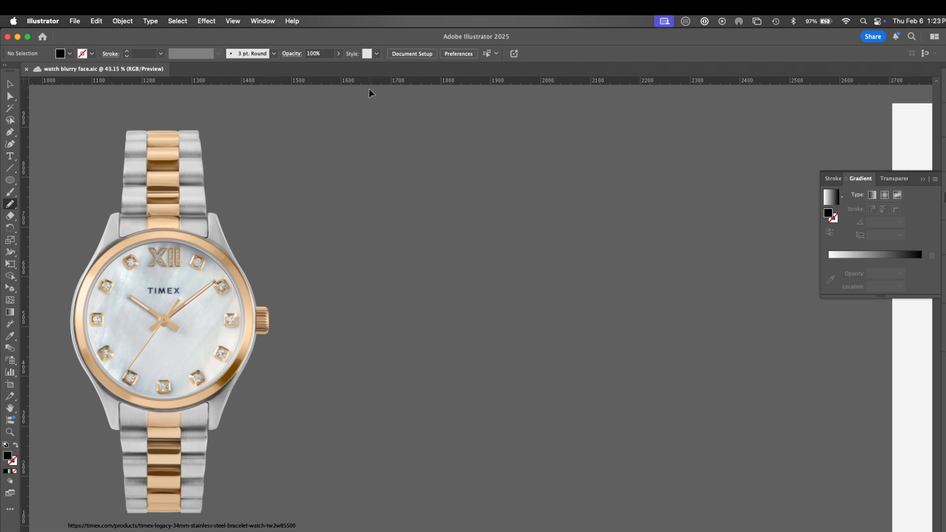
{"action": "key", "text": "super+semicolon"}
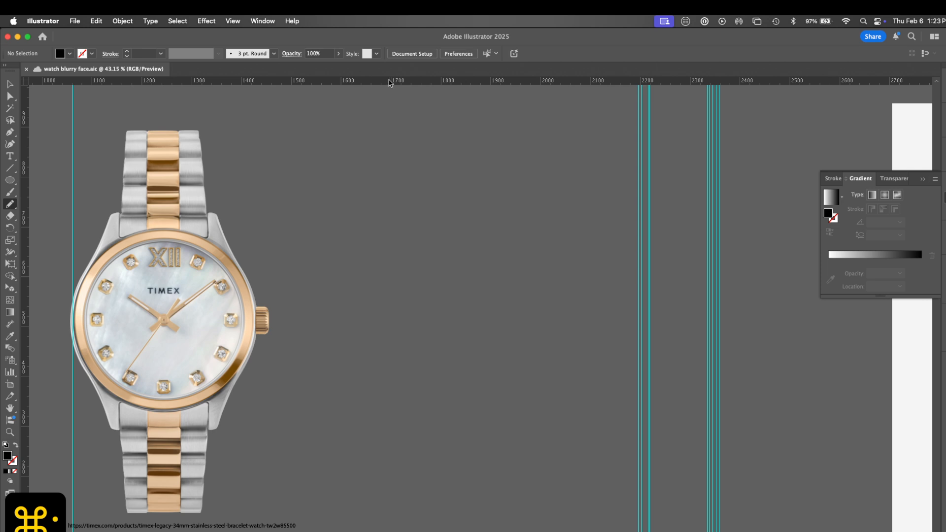
Place horizontal guides at the gold bezel's top outer, top inner and bottom edges, plus a vertical guide just beyond the crown.
{"action": "left_click", "coordinate": [394, 228], "text": "super"}
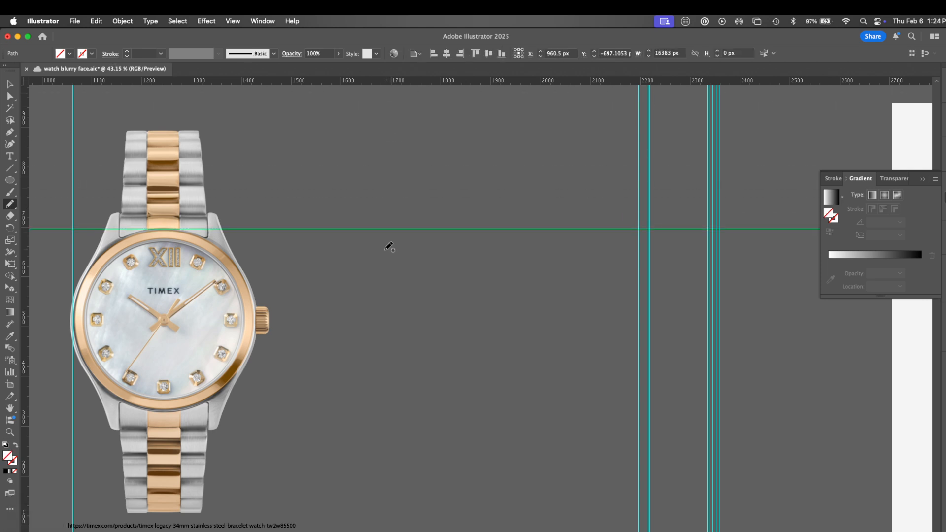
{"action": "left_click", "coordinate": [362, 239], "text": "super"}
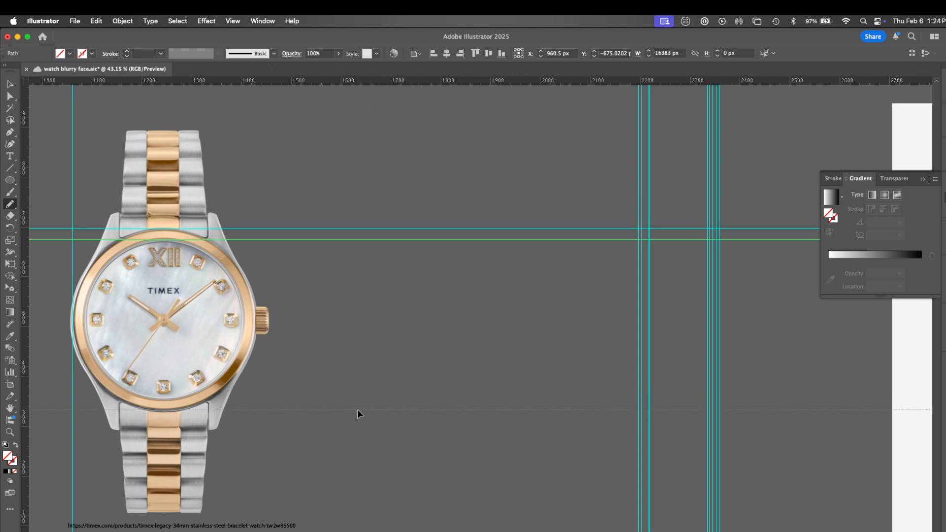
{"action": "left_click_drag", "start_coordinate": [355, 409], "coordinate": [355, 409]}
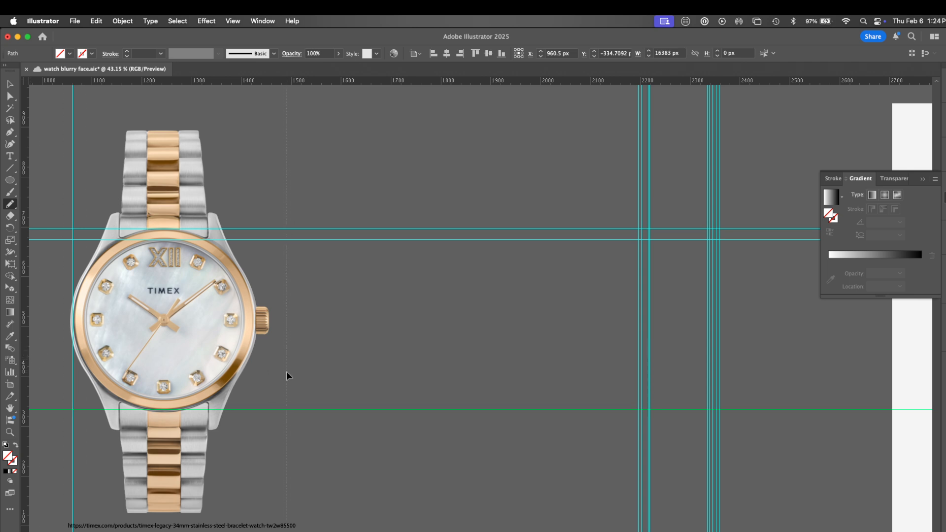
{"action": "left_click_drag", "start_coordinate": [286, 372], "coordinate": [286, 373]}
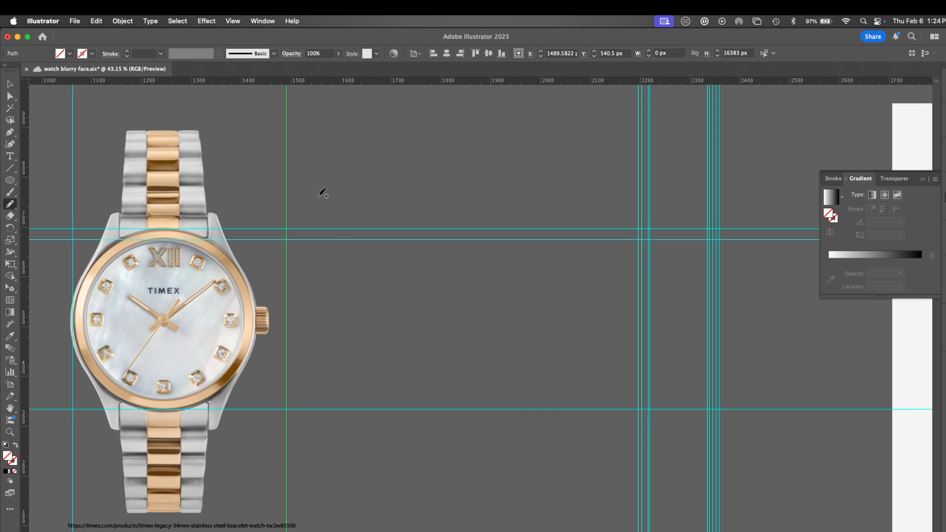
Lock all guides in the document.
{"action": "left_click", "coordinate": [233, 20]}
{"action": "mouse_move", "coordinate": [291, 466]}
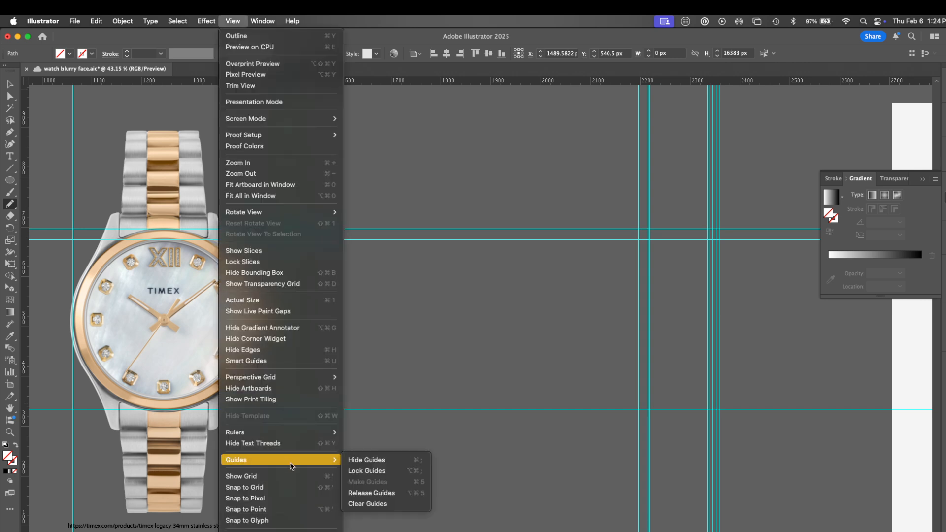
{"action": "left_click", "coordinate": [389, 470]}
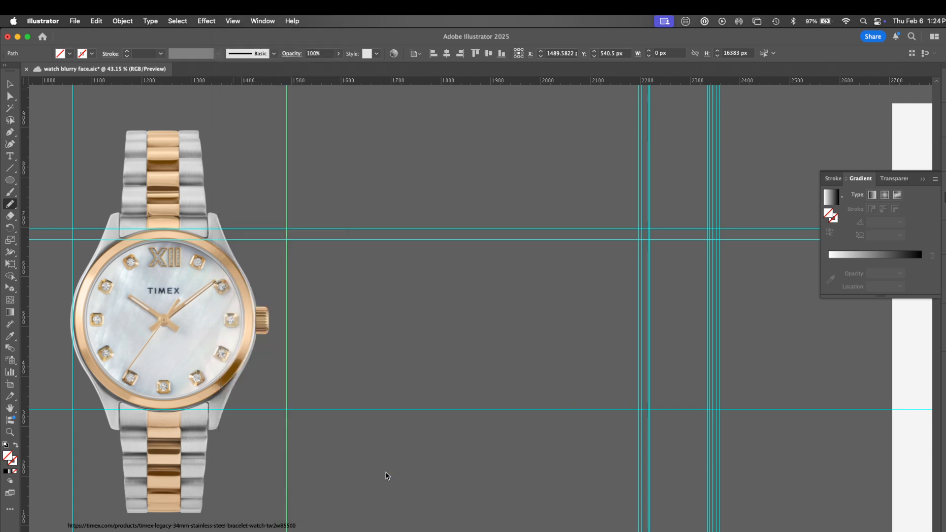
{"action": "key", "text": "v"}
{"action": "left_click_drag", "start_coordinate": [307, 159], "coordinate": [291, 217]}
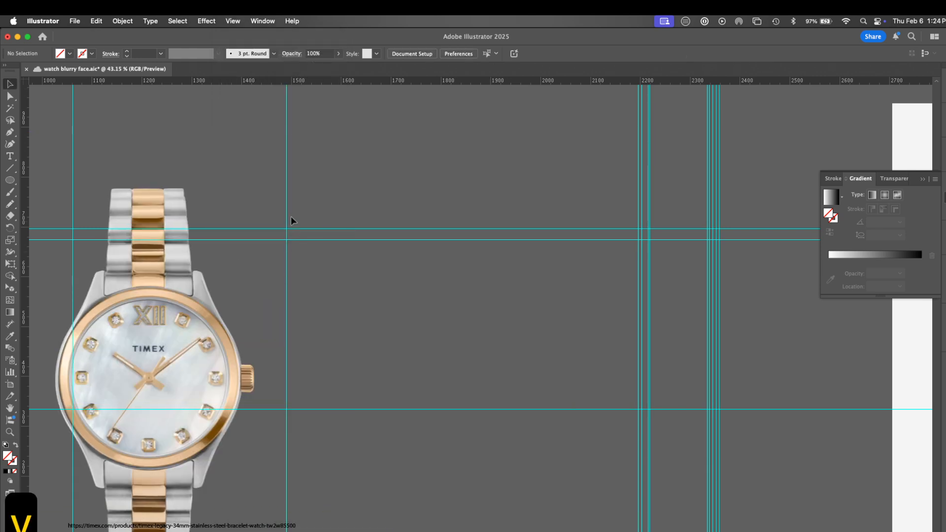
{"action": "key", "text": "super+z"}
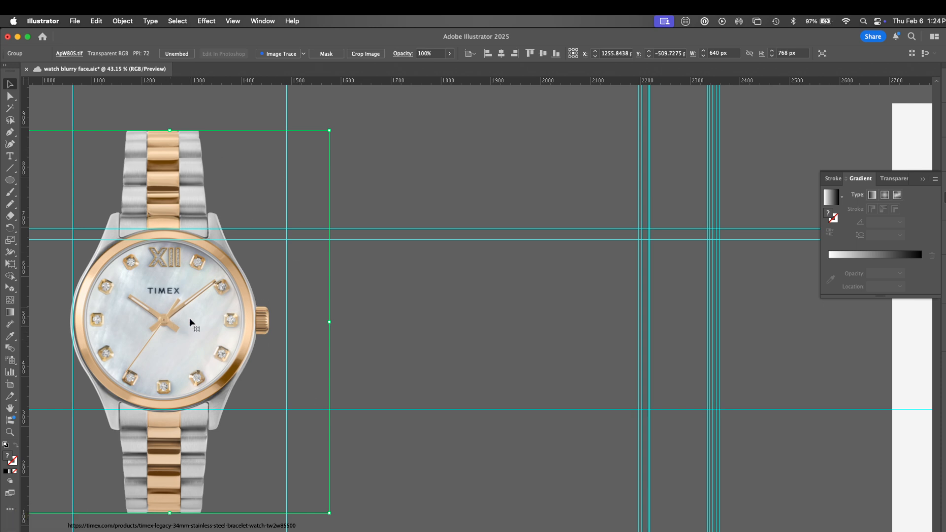
Lock the watch image, and show Layer 3's contents in the layer list with Layer 1 collapsed.
{"action": "key", "text": "super+2"}
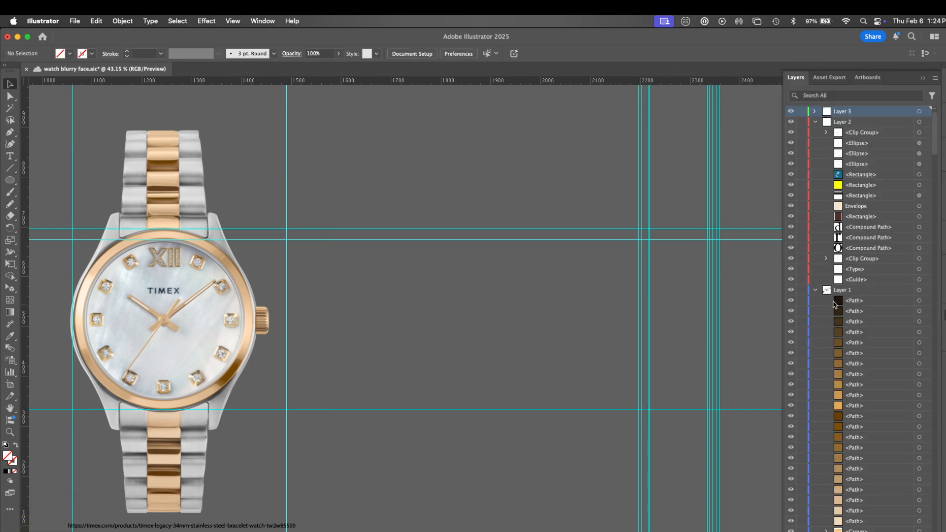
{"action": "left_click", "coordinate": [816, 290]}
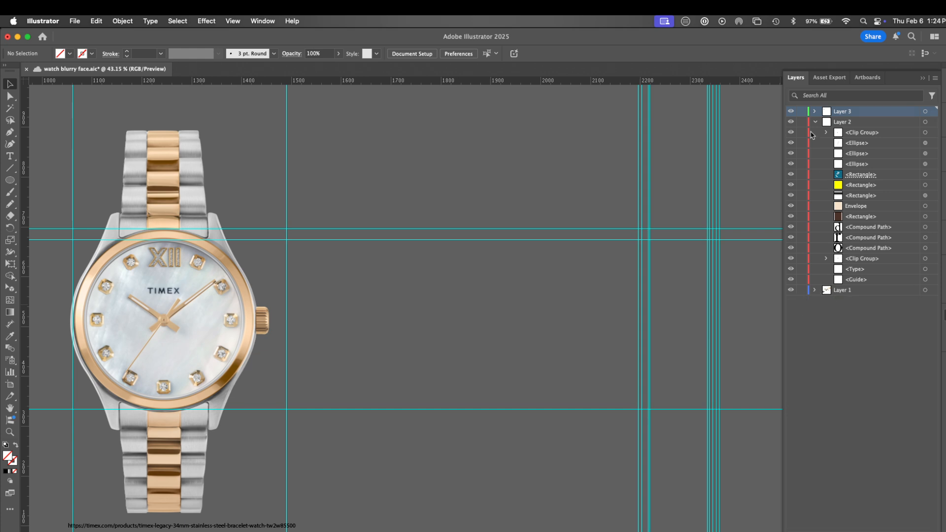
{"action": "left_click", "coordinate": [816, 112]}
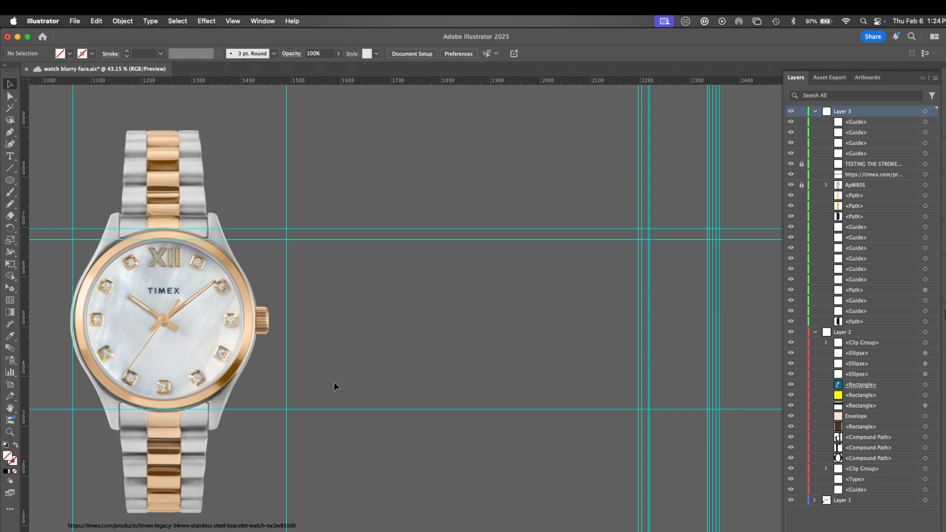
Place a horizontal guide along the top of the watch's upper case lugs.
{"action": "left_click_drag", "start_coordinate": [188, 341], "coordinate": [229, 363]}
{"action": "left_click_drag", "start_coordinate": [264, 212], "coordinate": [264, 212]}
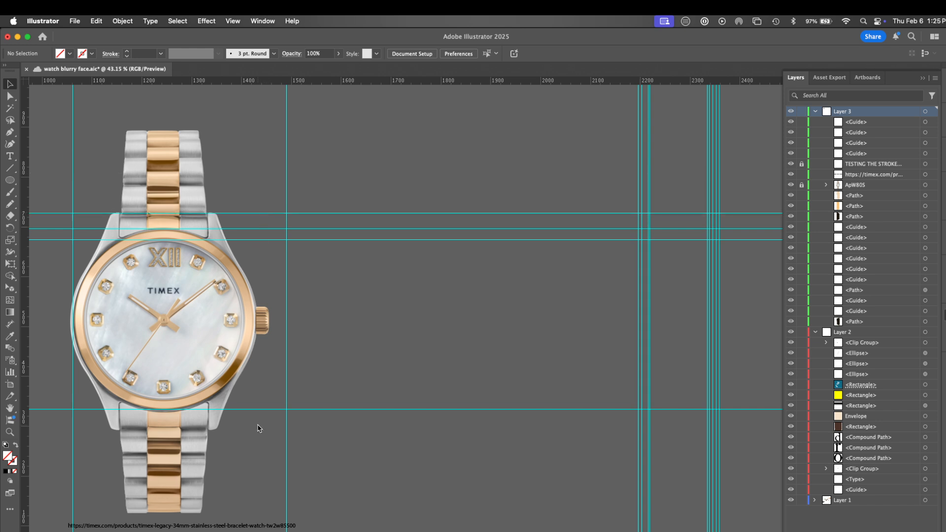
Unlock the ApW80S watch image and duplicate it up and to the right, aligning the copy's left case edge with the vertical guide beyond the crown.
{"action": "left_click", "coordinate": [802, 185]}
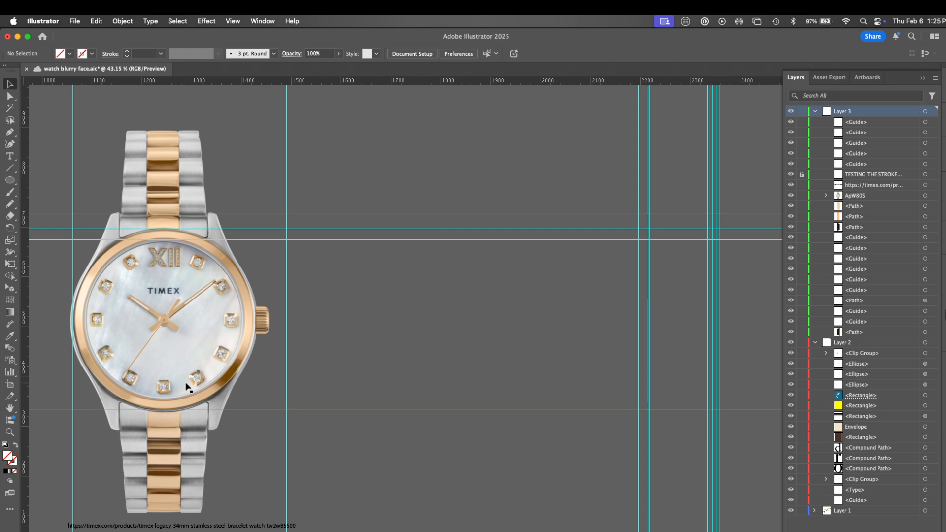
{"action": "left_click_drag", "start_coordinate": [186, 387], "coordinate": [383, 86]}
{"action": "scroll", "coordinate": [425, 407], "scroll_direction": "up", "scroll_amount": 5}
{"action": "left_click_drag", "start_coordinate": [425, 407], "coordinate": [427, 452]}
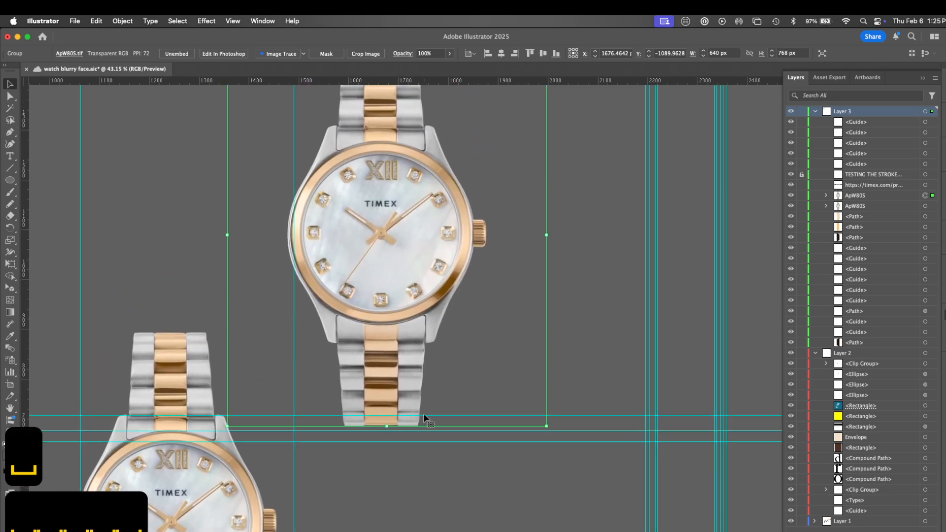
{"action": "mouse_move", "coordinate": [396, 279]}
{"action": "left_mouse_down"}
{"action": "mouse_move", "coordinate": [404, 264]}
{"action": "mouse_move", "coordinate": [398, 271]}
{"action": "left_mouse_up"}
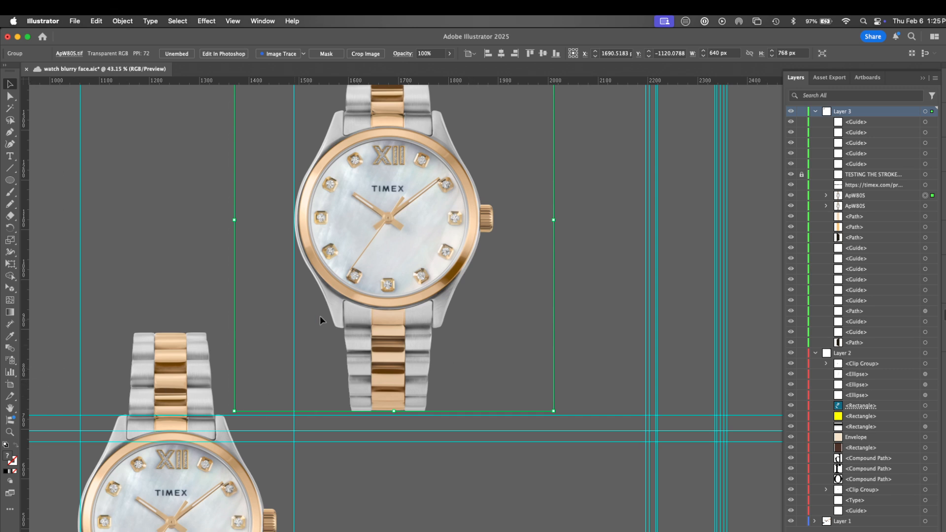
Place vertical guides at the copied watch's lower left lug and bracelet edges, its right case edge and the crown's outer edge.
{"action": "left_click_drag", "start_coordinate": [320, 316], "coordinate": [335, 293]}
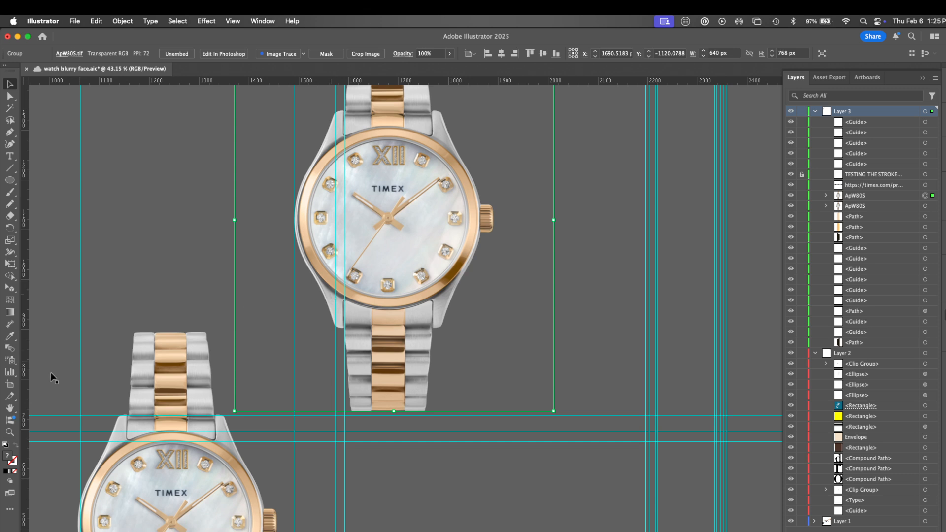
{"action": "left_click_drag", "start_coordinate": [23, 386], "coordinate": [318, 338]}
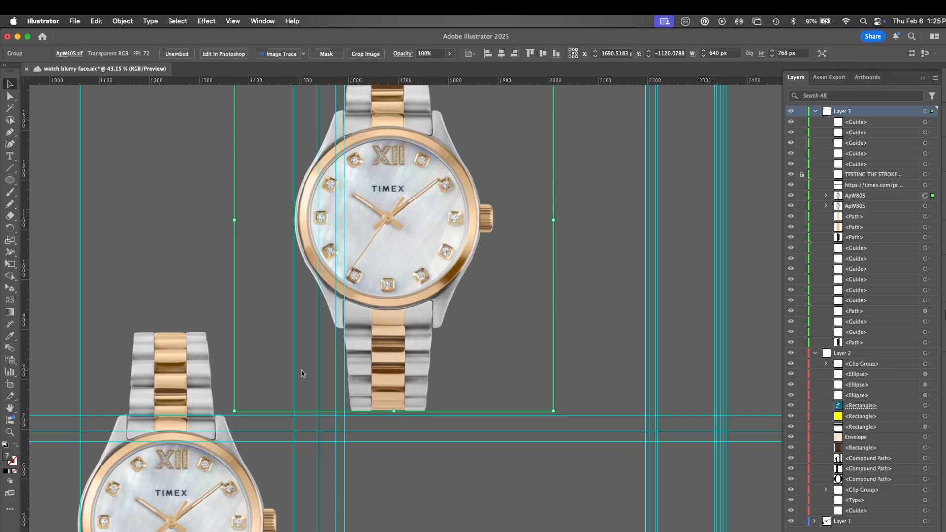
{"action": "key", "text": "super+z"}
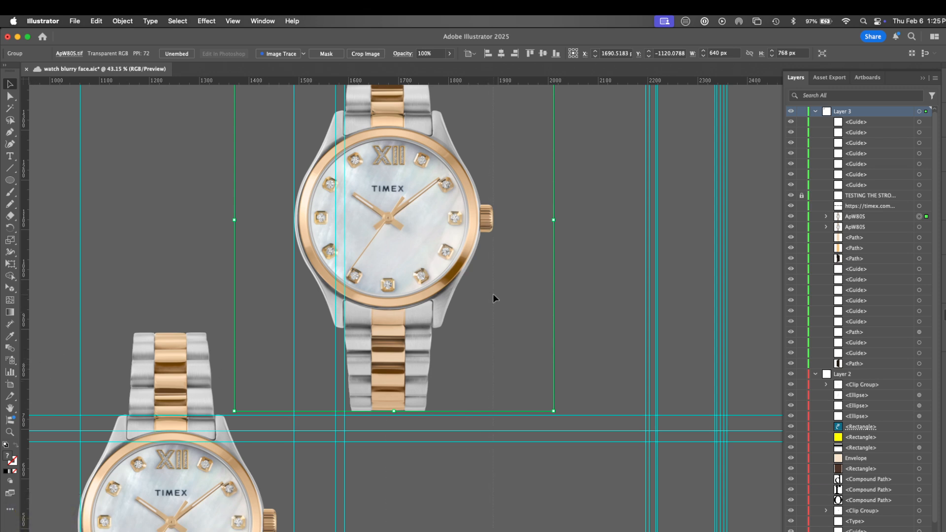
{"action": "left_click_drag", "start_coordinate": [493, 299], "coordinate": [493, 298]}
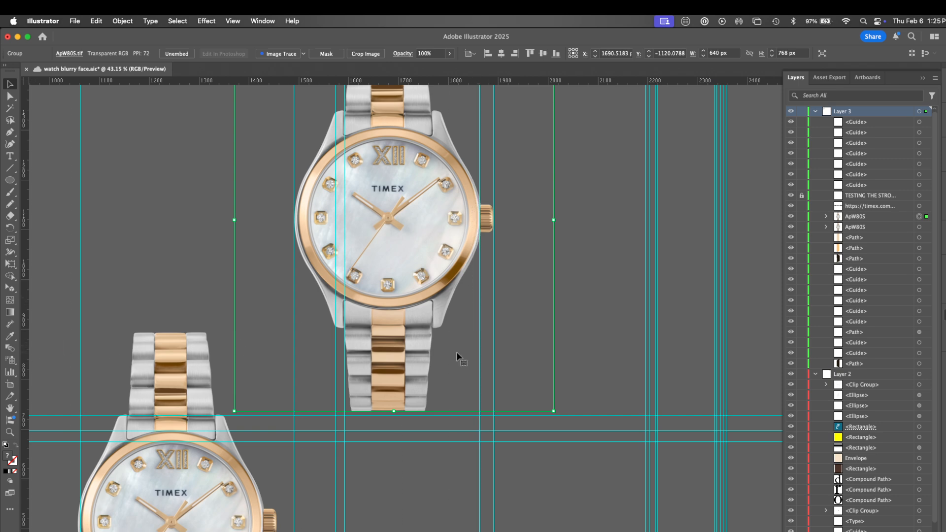
Place horizontal guides at the top and bottom edges of the original watch's crown.
{"action": "left_click_drag", "start_coordinate": [499, 400], "coordinate": [491, 247]}
{"action": "left_click_drag", "start_coordinate": [400, 82], "coordinate": [372, 249]}
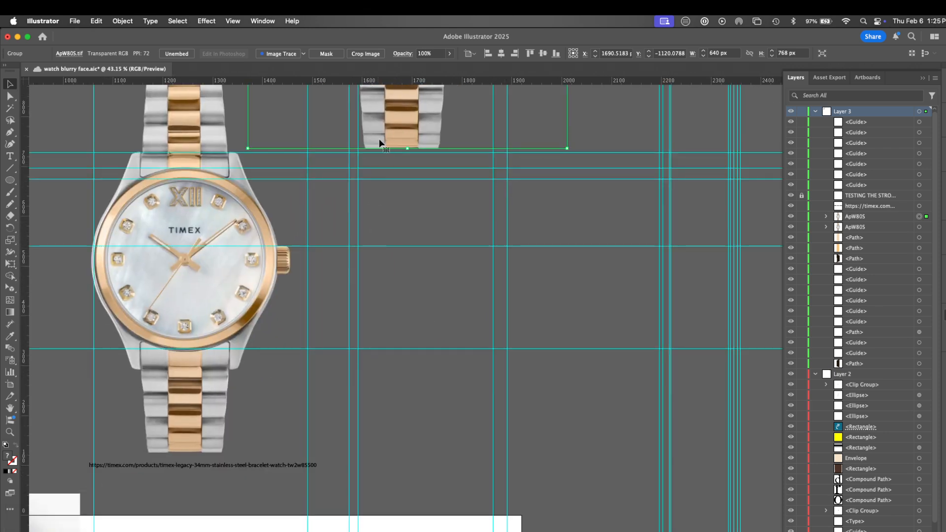
{"action": "left_click_drag", "start_coordinate": [383, 79], "coordinate": [356, 274]}
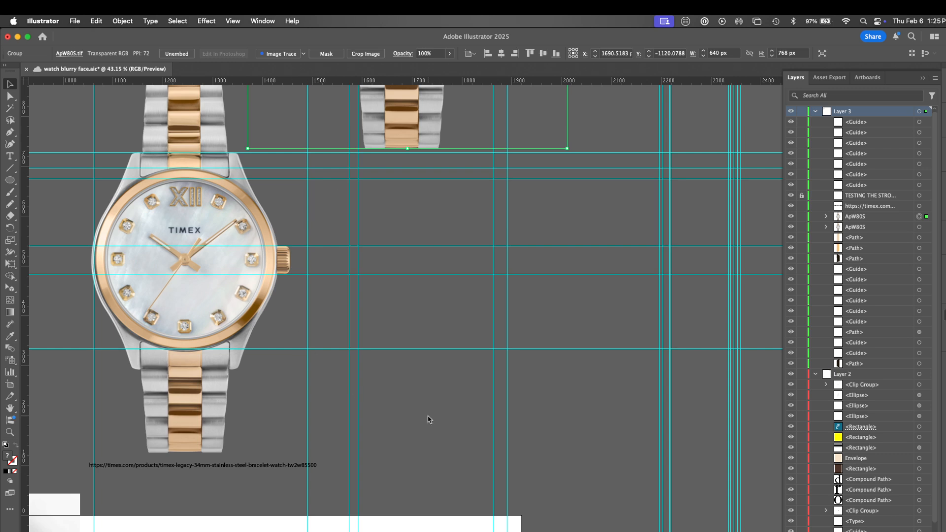
{"action": "scroll", "coordinate": [429, 416], "scroll_direction": "up", "scroll_amount": 3}
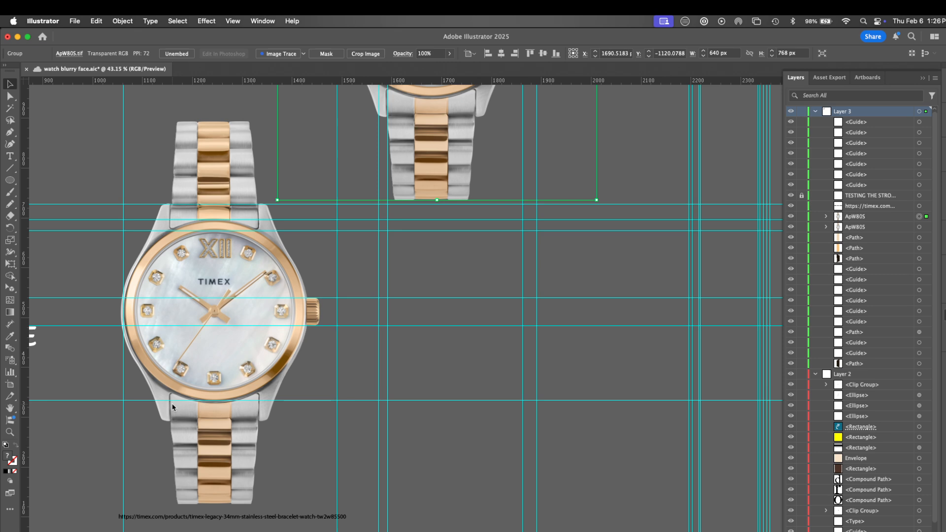
Draw a circle about 372 px in diameter beside the watch, fitted between the case's vertical guides and starting at the bezel's top guide.
{"action": "key", "text": "l"}
{"action": "mouse_move", "coordinate": [337, 219]}
{"action": "left_mouse_down"}
{"action": "mouse_move", "coordinate": [515, 396]}
{"action": "mouse_move", "coordinate": [518, 382]}
{"action": "mouse_move", "coordinate": [512, 400]}
{"action": "left_mouse_up"}
Unlock the guides and move the horizontal guide under the bezel down to the circle's bottom edge.
{"action": "left_click", "coordinate": [234, 21]}
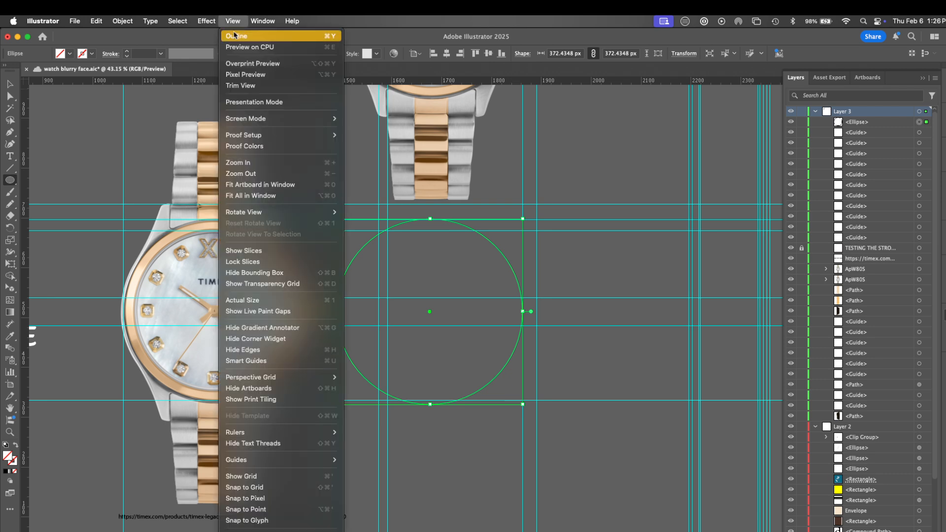
{"action": "mouse_move", "coordinate": [284, 459]}
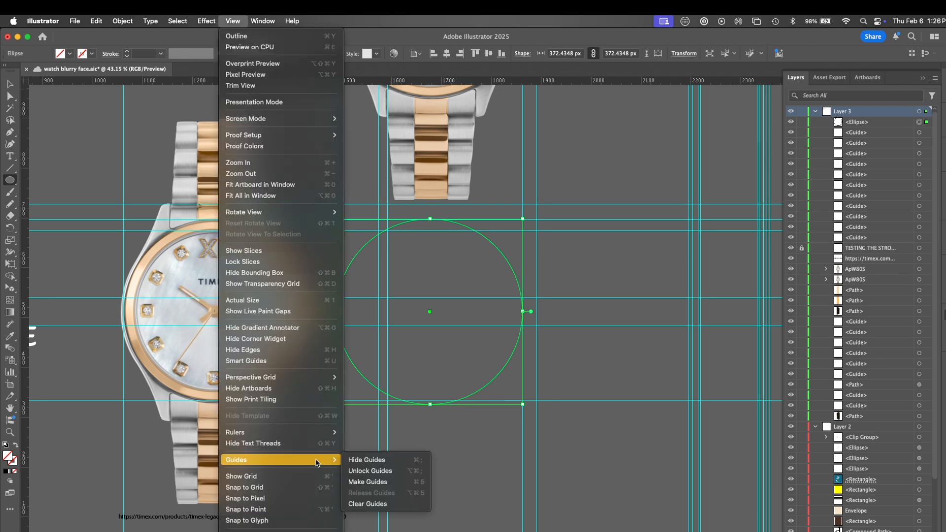
{"action": "left_click", "coordinate": [390, 471]}
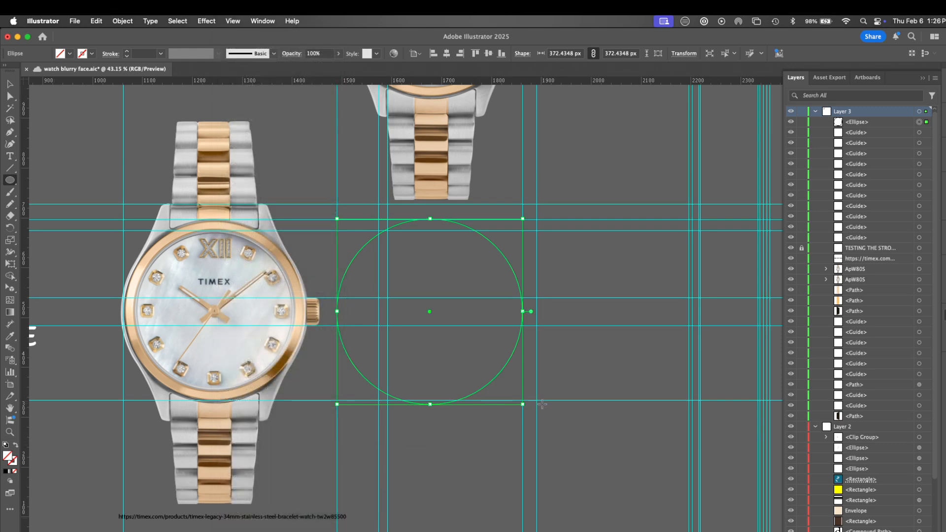
{"action": "key", "text": "v"}
{"action": "left_click", "coordinate": [569, 420]}
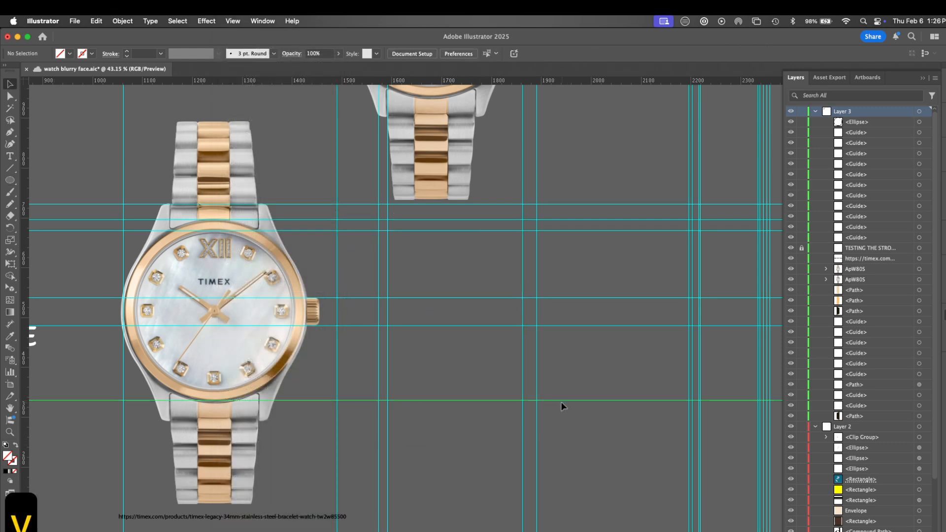
{"action": "left_click_drag", "start_coordinate": [560, 401], "coordinate": [562, 405]}
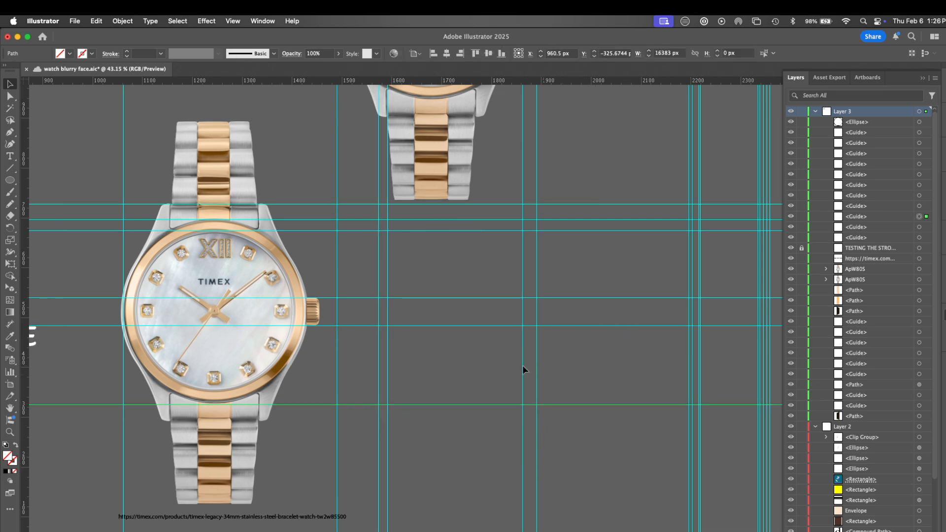
Select the circle and lock all guides again.
{"action": "left_click", "coordinate": [466, 363]}
{"action": "left_click_drag", "start_coordinate": [577, 343], "coordinate": [378, 423]}
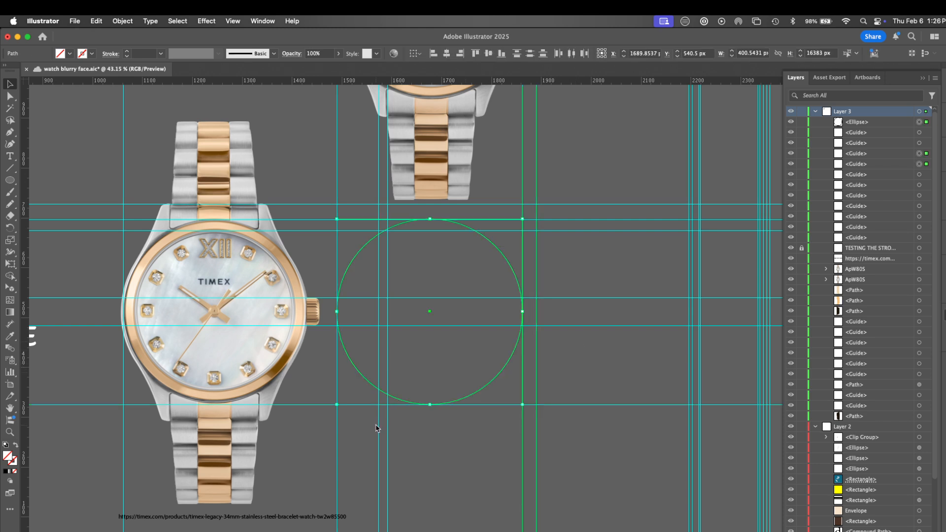
{"action": "left_click", "coordinate": [233, 20]}
{"action": "mouse_move", "coordinate": [278, 460]}
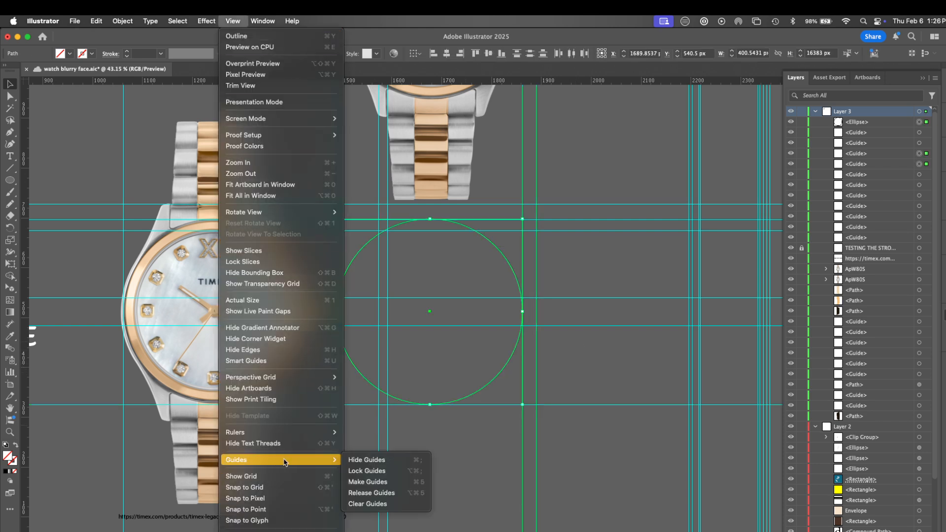
{"action": "left_click", "coordinate": [394, 471]}
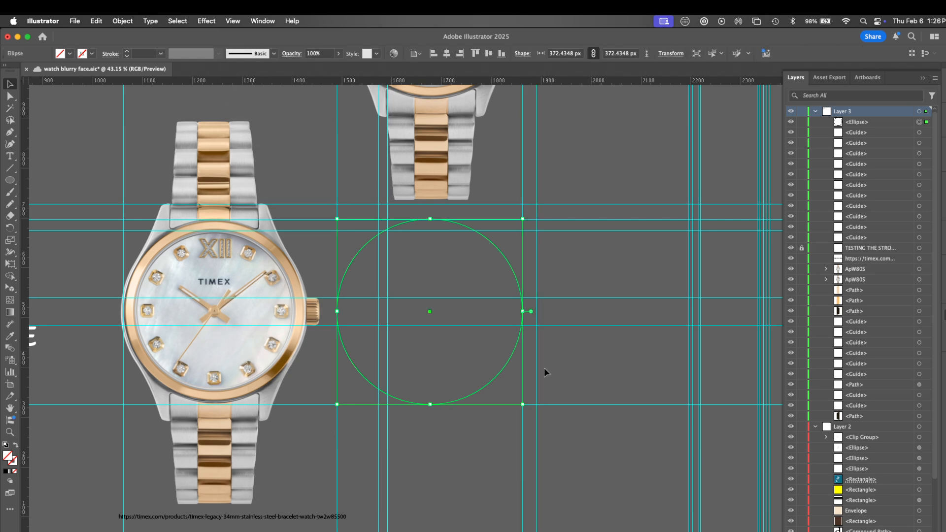
Fill the circle with a medium gold tone sampled from the reference watch's bezel using the Eyedropper.
{"action": "key", "text": "i"}
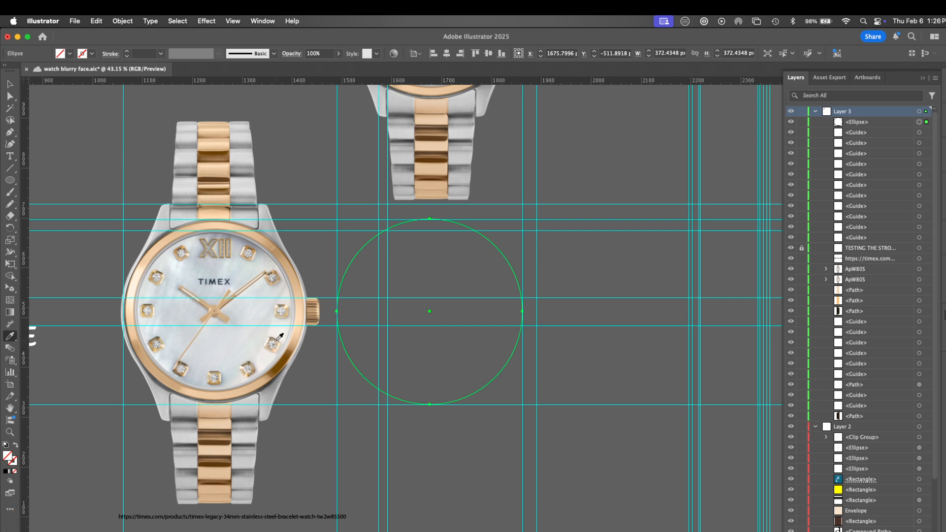
{"action": "left_click", "coordinate": [297, 334]}
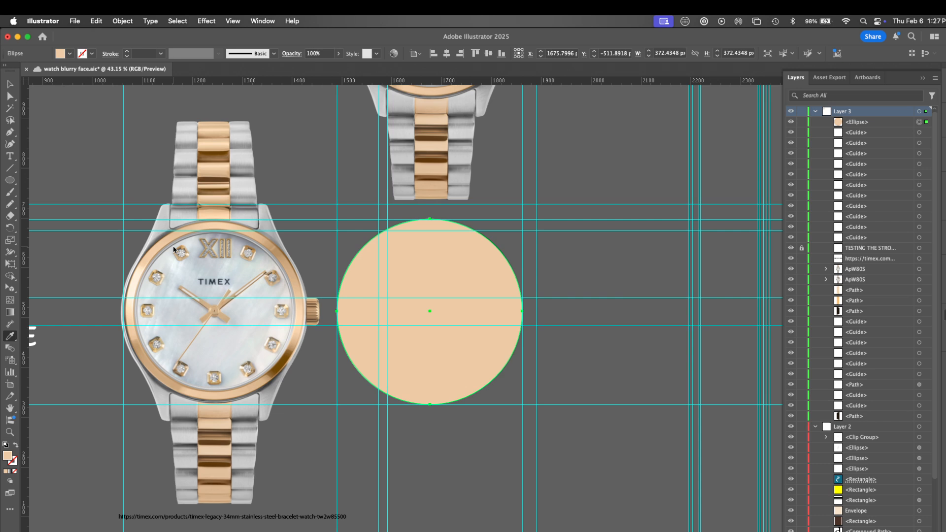
{"action": "left_click", "coordinate": [291, 261]}
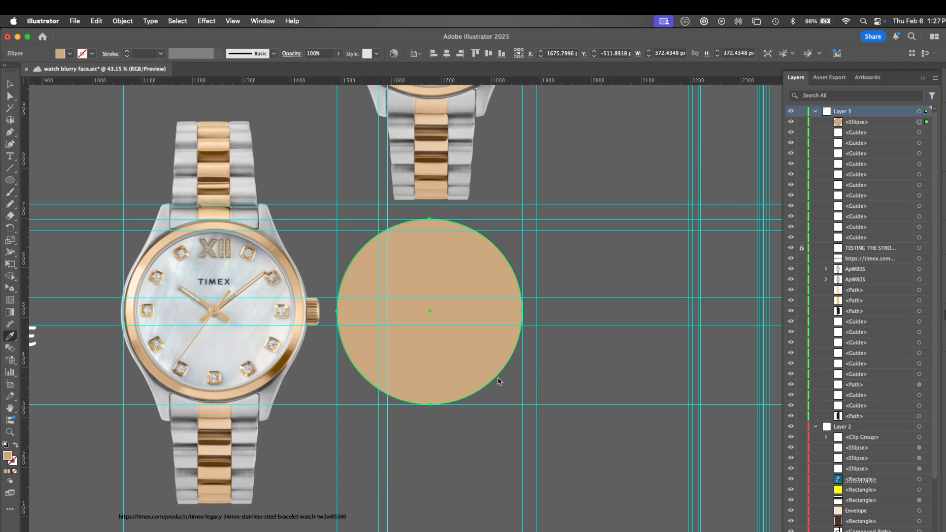
Duplicate the gold circle in place and scale the copy from its centre to about 323 px, meeting the dial's upper guide.
{"action": "key", "text": "super"}
{"action": "key", "text": "super+c"}
{"action": "key", "text": "super+f"}
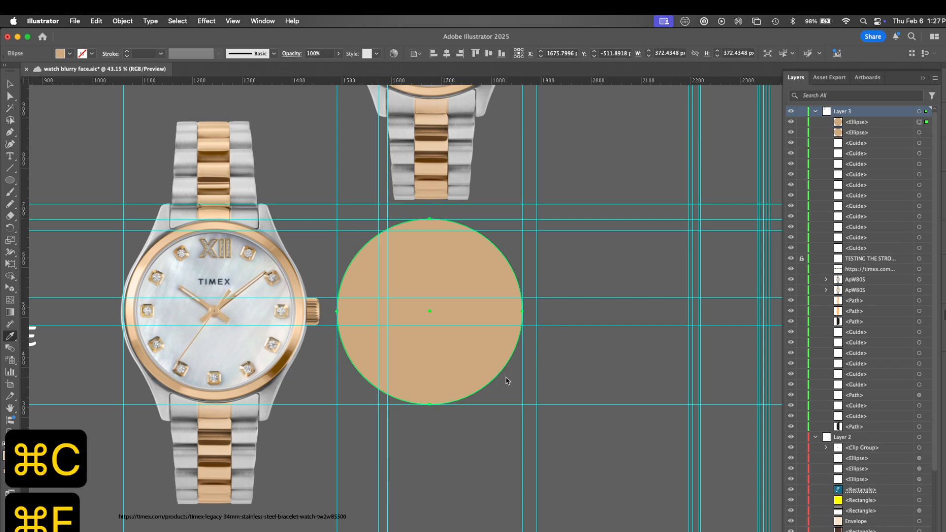
{"action": "key", "text": "v"}
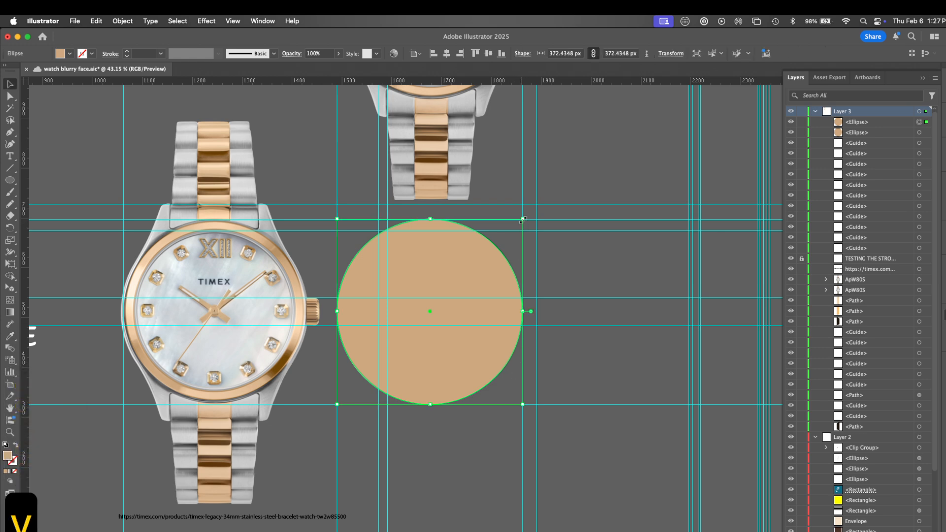
{"action": "left_click_drag", "start_coordinate": [523, 219], "coordinate": [509, 234]}
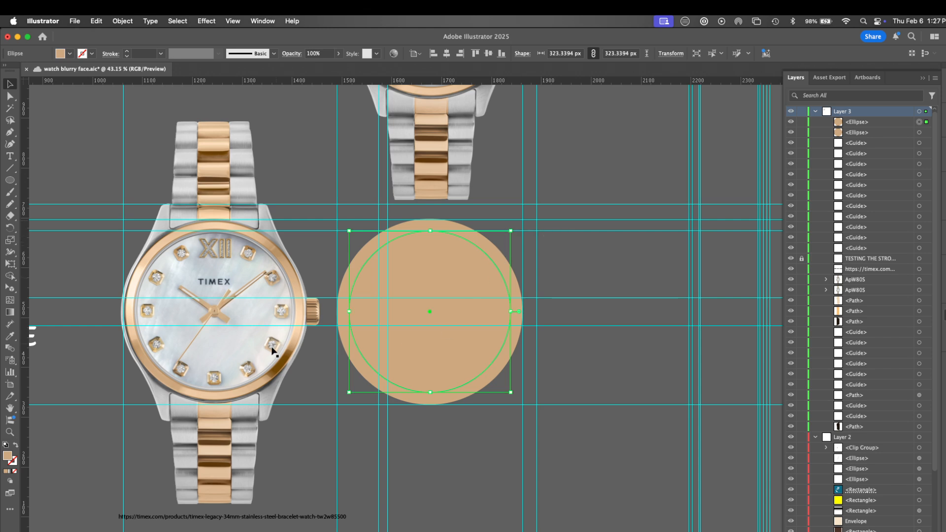
Fill the inner circle with a pale pearl grey sampled from the reference watch's dial.
{"action": "key", "text": "i"}
{"action": "left_click", "coordinate": [252, 333]}
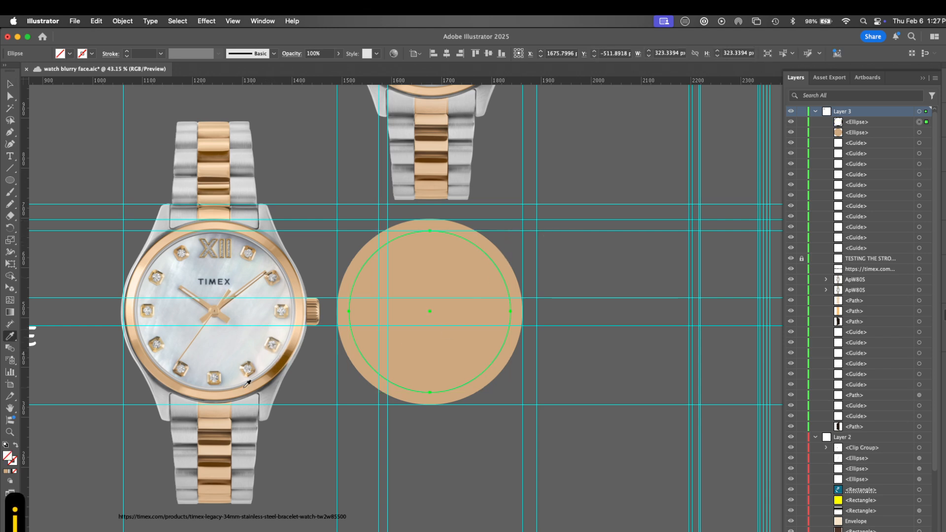
{"action": "left_click", "coordinate": [240, 352]}
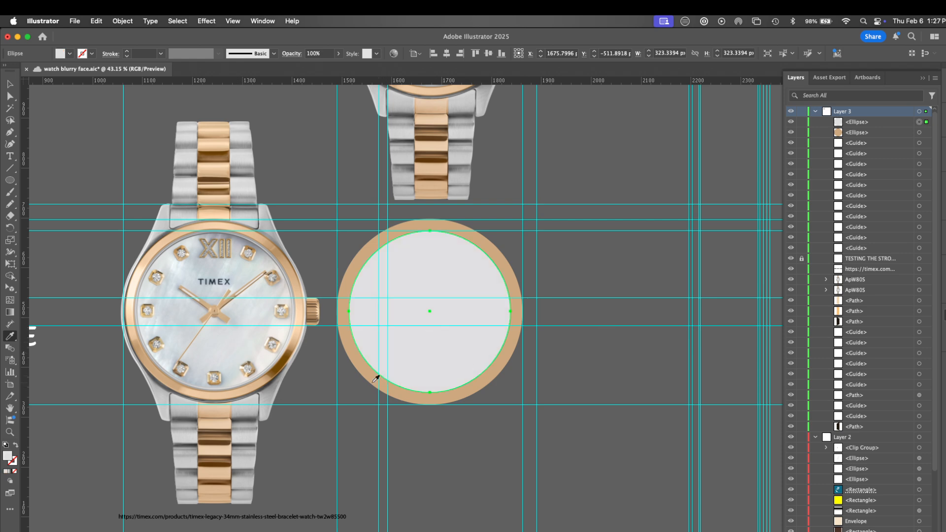
Examine the lower part of the reference watch's bezel up close, then bring both watches back into view without the side panels.
{"action": "key", "text": "z"}
{"action": "left_click_drag", "start_coordinate": [266, 365], "coordinate": [661, 241]}
{"action": "scroll", "coordinate": [661, 241], "scroll_direction": "left", "scroll_amount": 5}
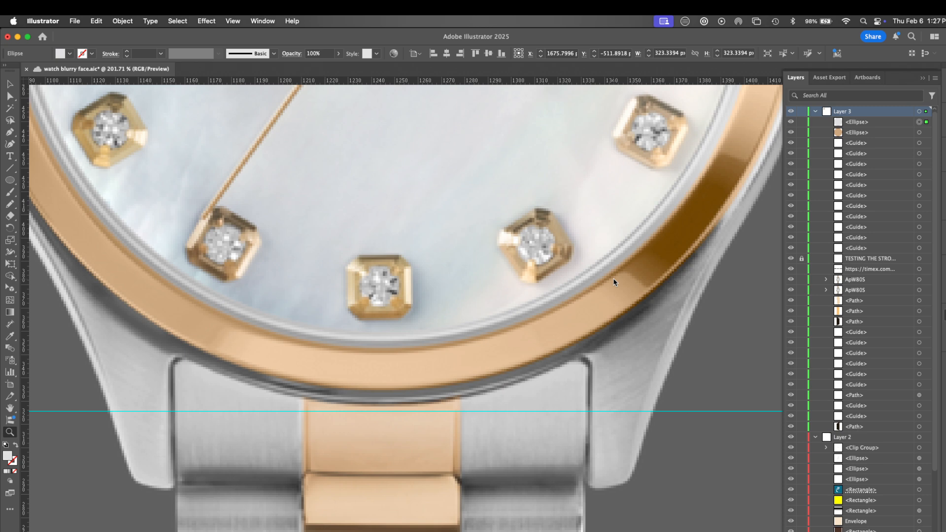
{"action": "key", "text": "z"}
{"action": "left_click_drag", "start_coordinate": [670, 357], "coordinate": [503, 434]}
{"action": "left_click_drag", "start_coordinate": [617, 380], "coordinate": [378, 448]}
{"action": "left_click_drag", "start_coordinate": [536, 419], "coordinate": [476, 426]}
{"action": "key", "text": "shift+Tab"}
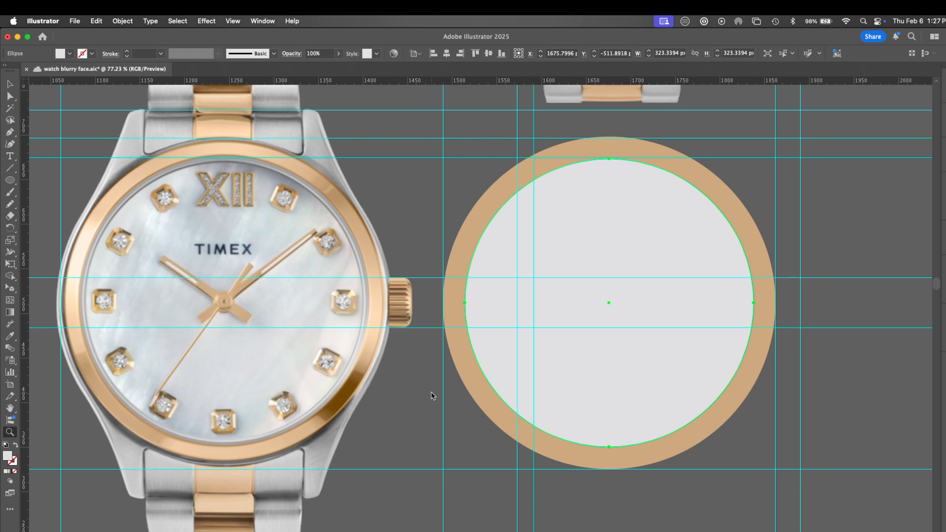
Duplicate the outer gold circle in place and shrink the copy concentrically to about 368 px.
{"action": "key", "text": "v"}
{"action": "left_click", "coordinate": [749, 365]}
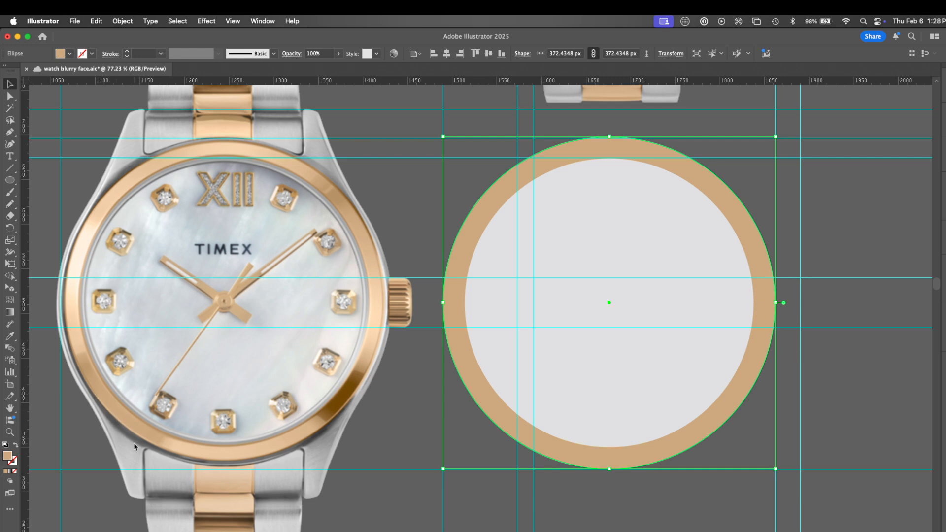
{"action": "key", "text": "a"}
{"action": "key", "text": "super+c"}
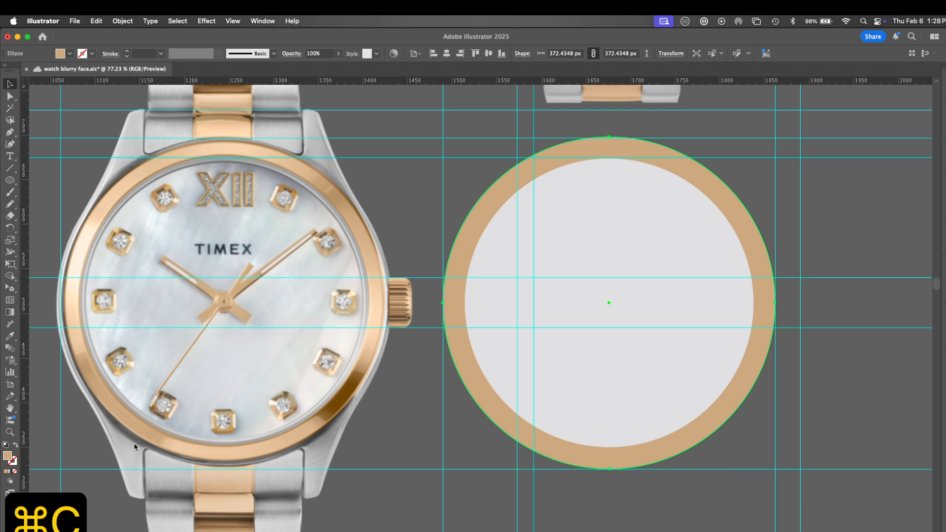
{"action": "key", "text": "super+f"}
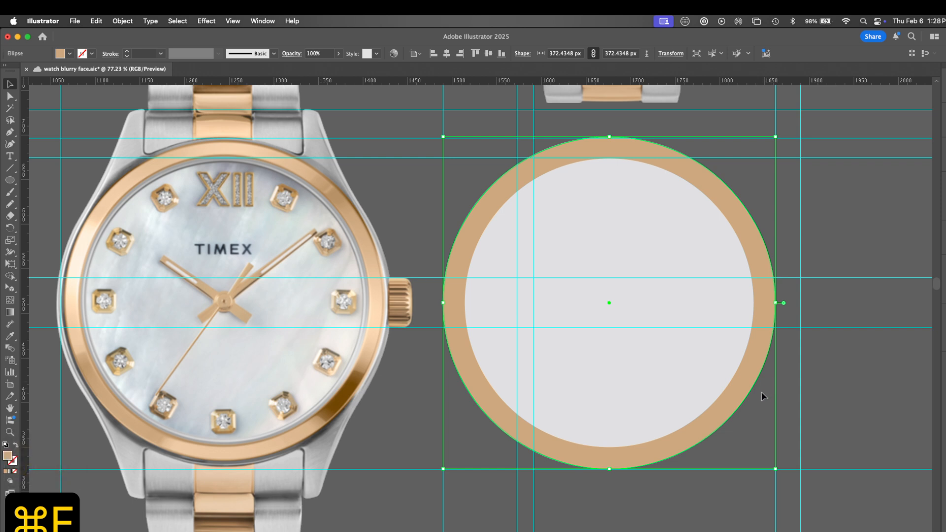
{"action": "left_click_drag", "start_coordinate": [775, 468], "coordinate": [770, 469]}
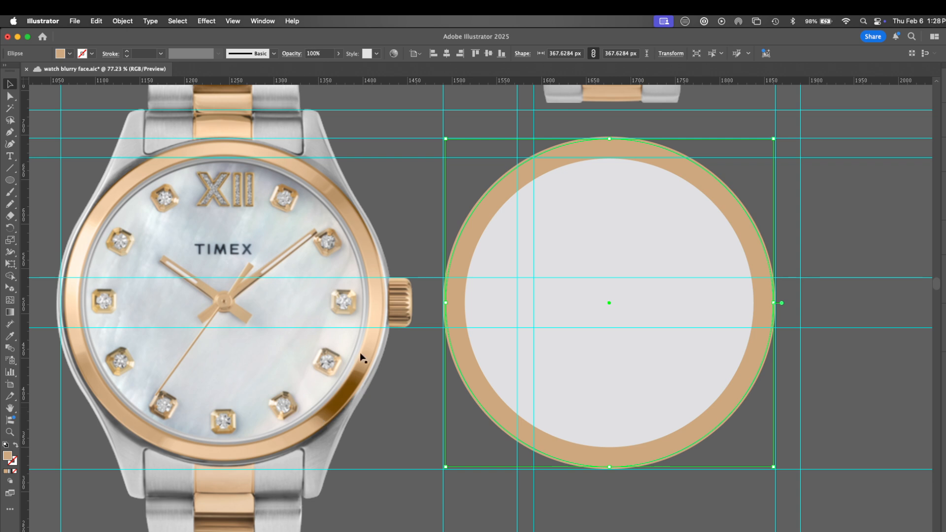
Darken the shrunken copy's fill to H 38.63, S 40.33, B 70.98 (b59b6c), check it with the selection edges hidden, and deselect it.
{"action": "key", "text": "F6"}
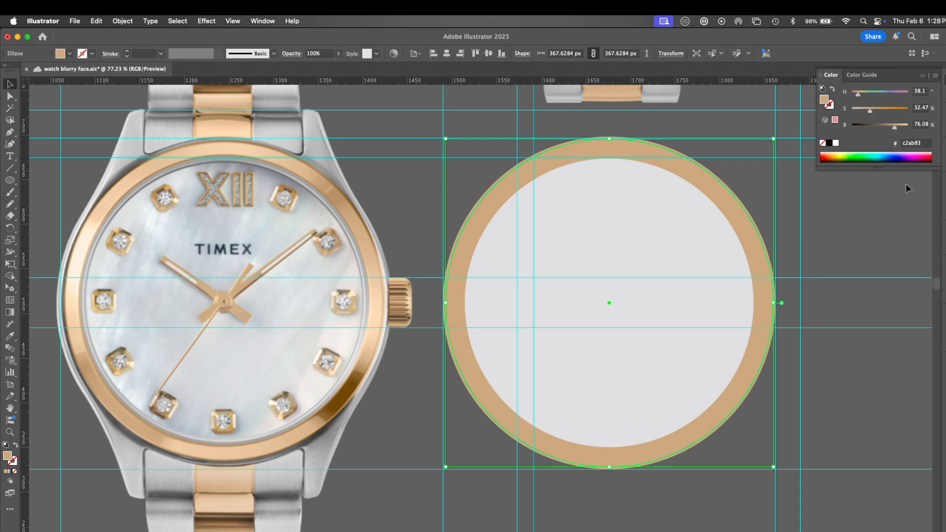
{"action": "left_click_drag", "start_coordinate": [873, 114], "coordinate": [893, 129]}
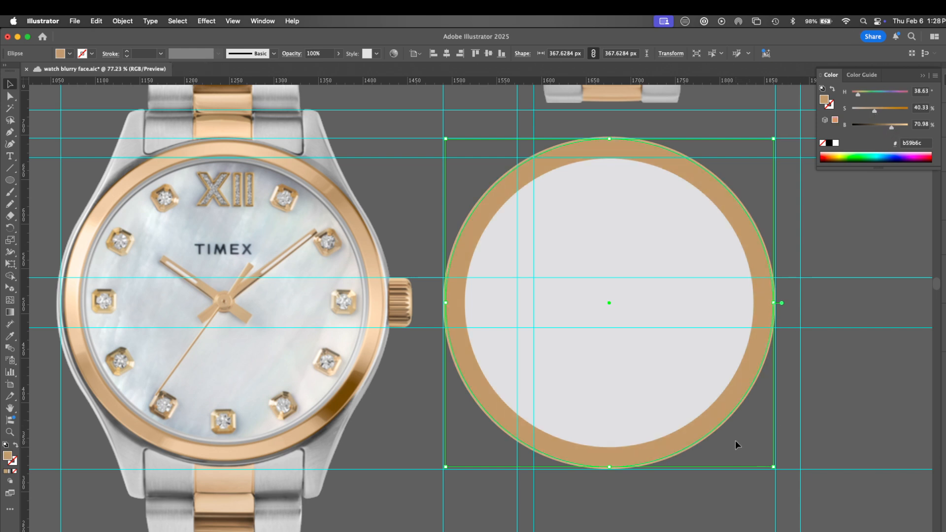
{"action": "key", "text": "super+h"}
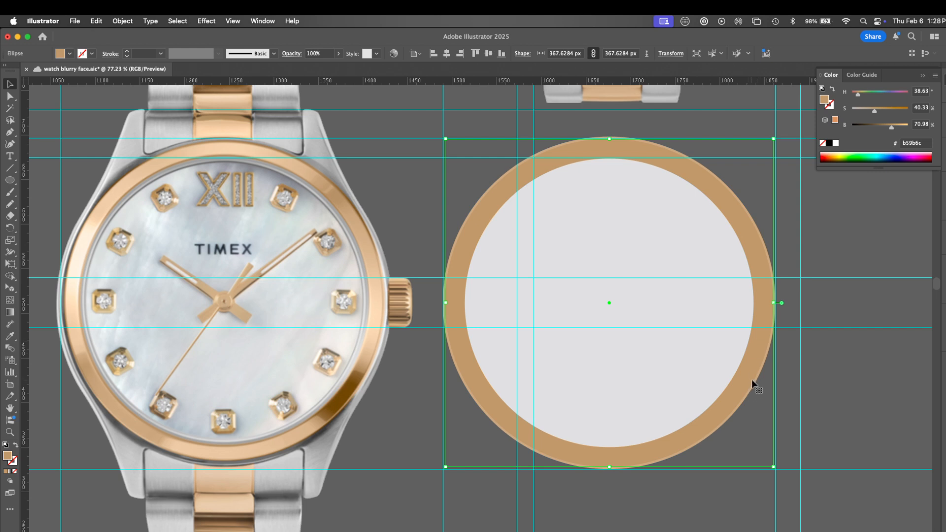
{"action": "key", "text": "super+h"}
{"action": "key", "text": "super+h"}
{"action": "left_click", "coordinate": [748, 428]}
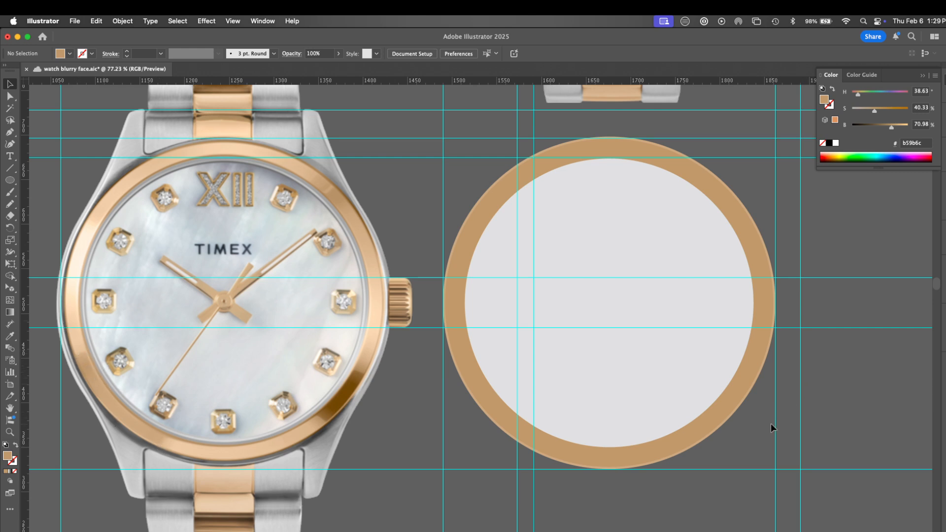
Try to trace the dark reflection on the reference bezel's lower-right section freehand with the Pencil tool, and undo the stroke.
{"action": "key", "text": "z"}
{"action": "left_click_drag", "start_coordinate": [300, 438], "coordinate": [691, 386]}
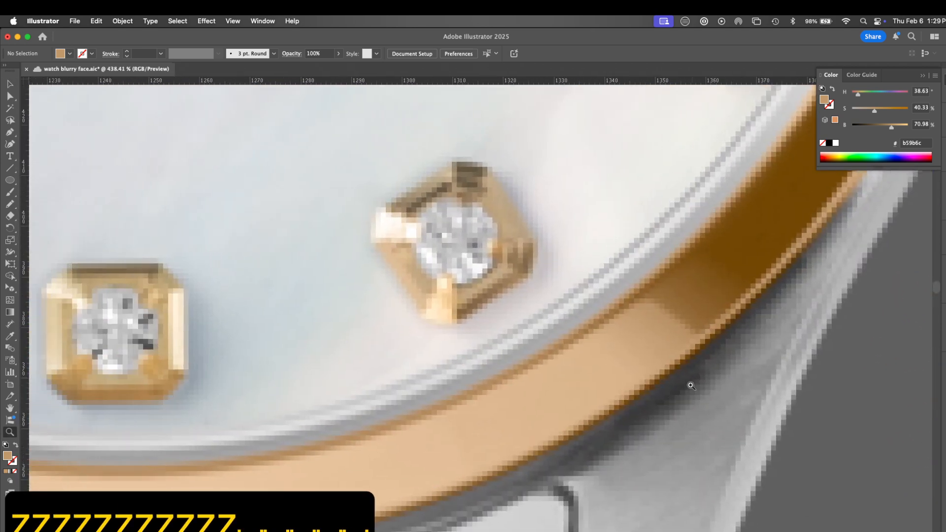
{"action": "key", "text": "n"}
{"action": "mouse_move", "coordinate": [808, 224]}
{"action": "left_mouse_down"}
{"action": "mouse_move", "coordinate": [700, 328]}
{"action": "mouse_move", "coordinate": [669, 303]}
{"action": "mouse_move", "coordinate": [638, 297]}
{"action": "mouse_move", "coordinate": [451, 409]}
{"action": "left_mouse_up"}
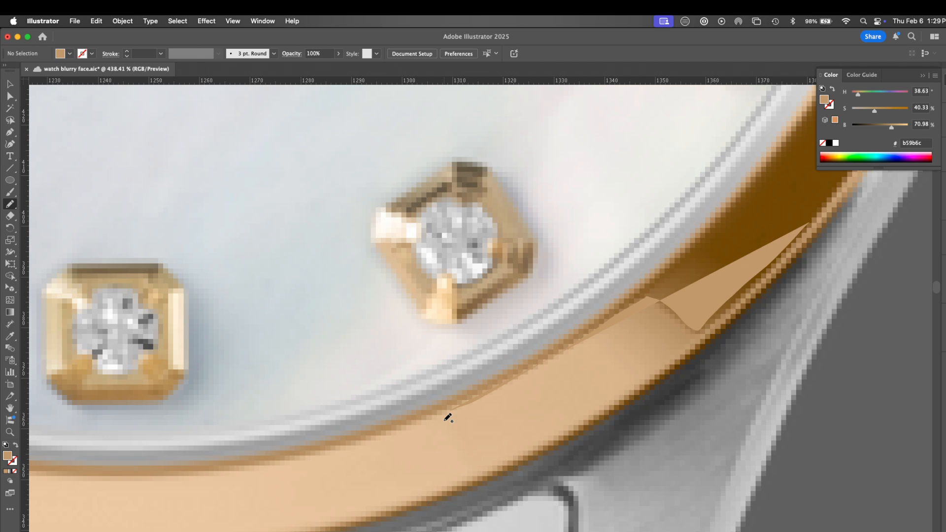
{"action": "key", "text": "super+z"}
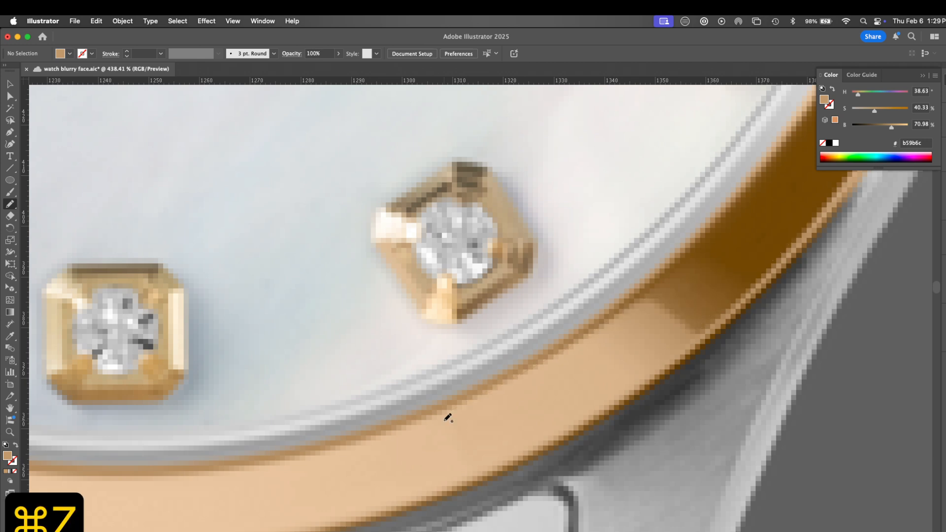
Compare the reference bezel and its lower-right dark reflection with the redrawn circles side by side.
{"action": "key", "text": "super+minus"}
{"action": "key", "text": "super+minus"}
{"action": "key", "text": "super+minus"}
{"action": "key", "text": "super+minus"}
{"action": "key", "text": "super+minus"}
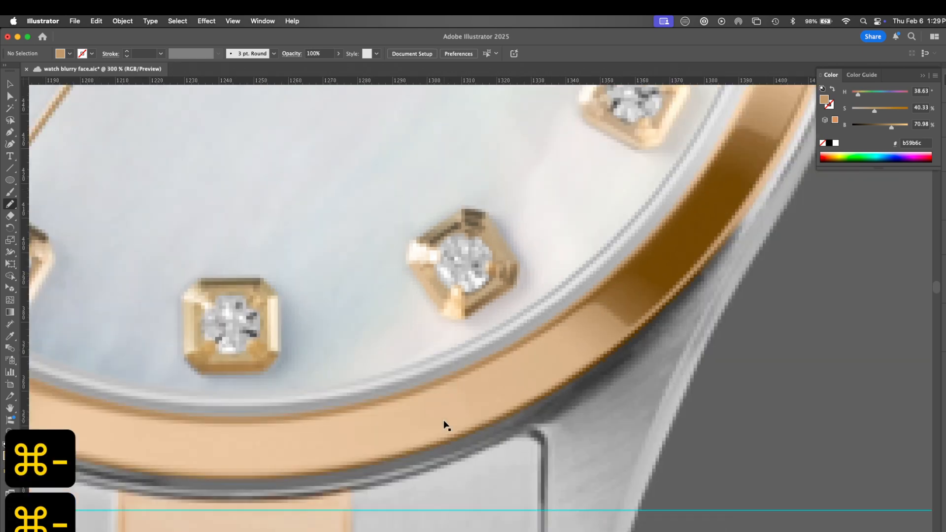
{"action": "scroll", "coordinate": [446, 417], "scroll_direction": "down", "scroll_amount": 2}
{"action": "scroll", "coordinate": [444, 417], "scroll_direction": "right", "scroll_amount": 7}
{"action": "scroll", "coordinate": [469, 400], "scroll_direction": "up", "scroll_amount": 8}
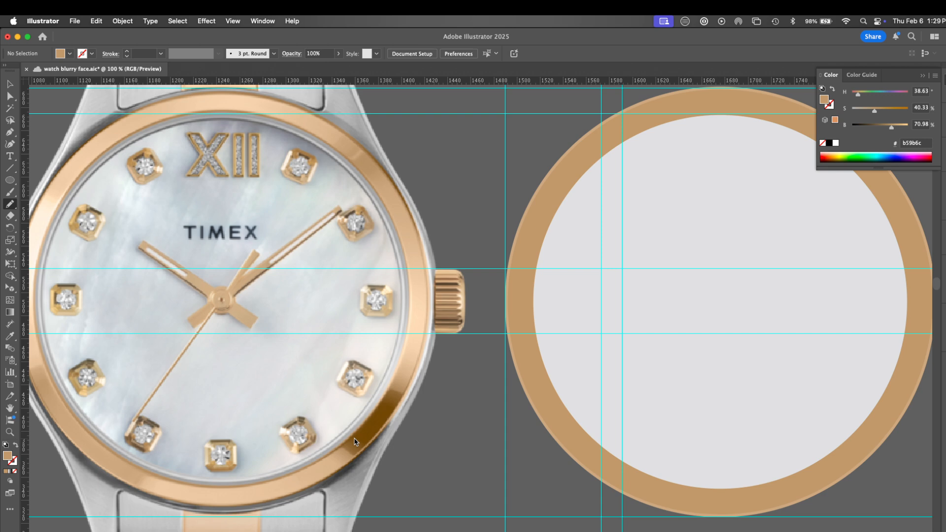
{"action": "left_click_drag", "start_coordinate": [737, 378], "coordinate": [707, 392]}
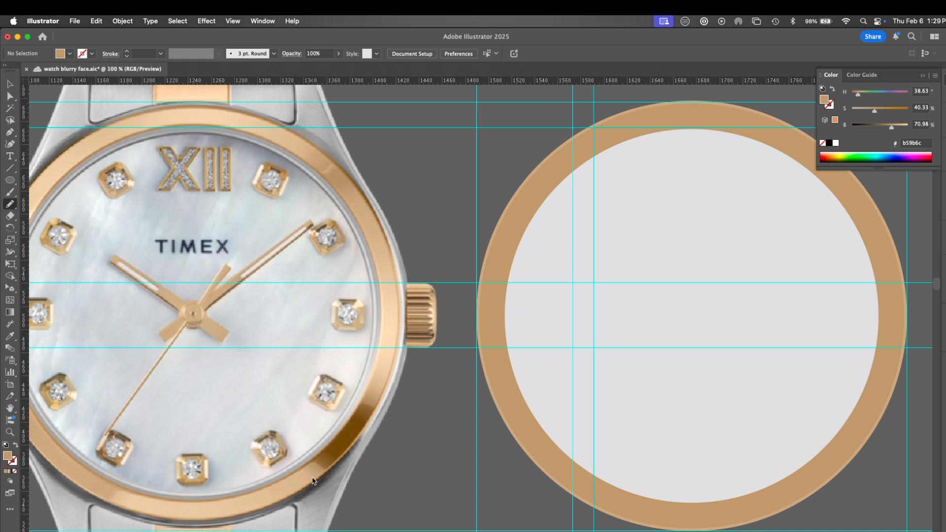
Select the reference watch image and place a duplicate about 540 px to its right, behind the drawn circles.
{"action": "key", "text": "c"}
{"action": "key", "text": "v"}
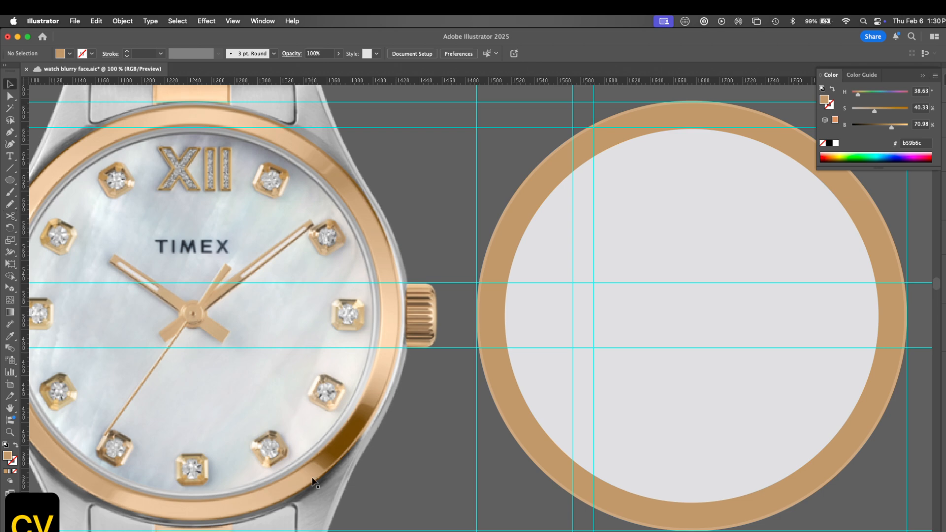
{"action": "left_click", "coordinate": [356, 429]}
{"action": "double_click", "coordinate": [357, 429]}
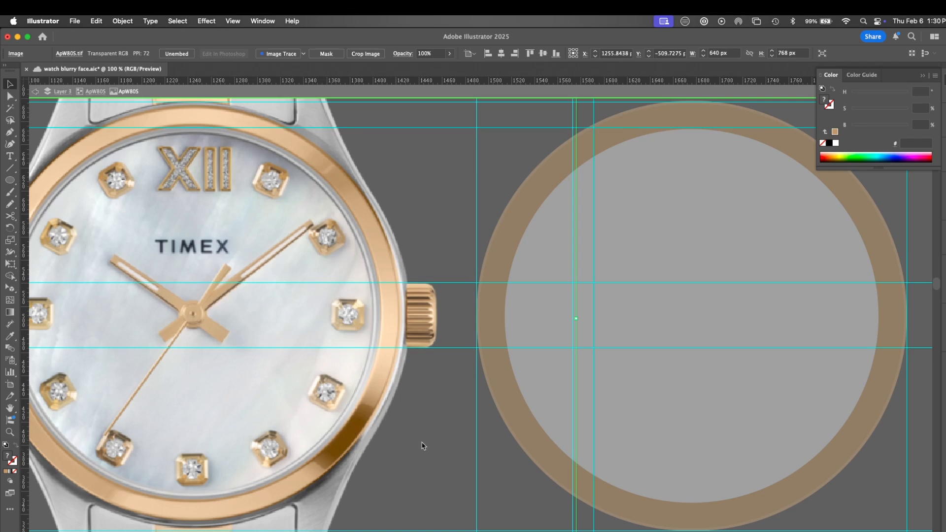
{"action": "key", "text": "Escape"}
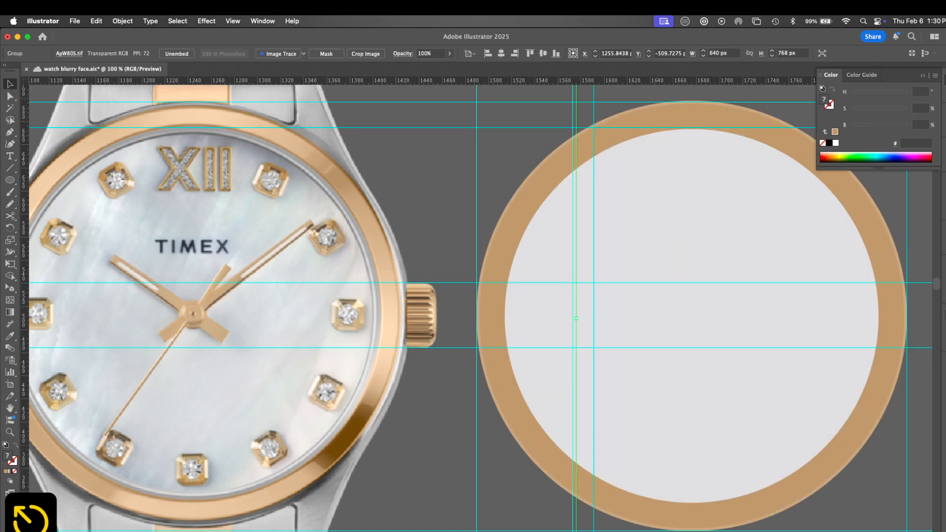
{"action": "key", "text": "F7"}
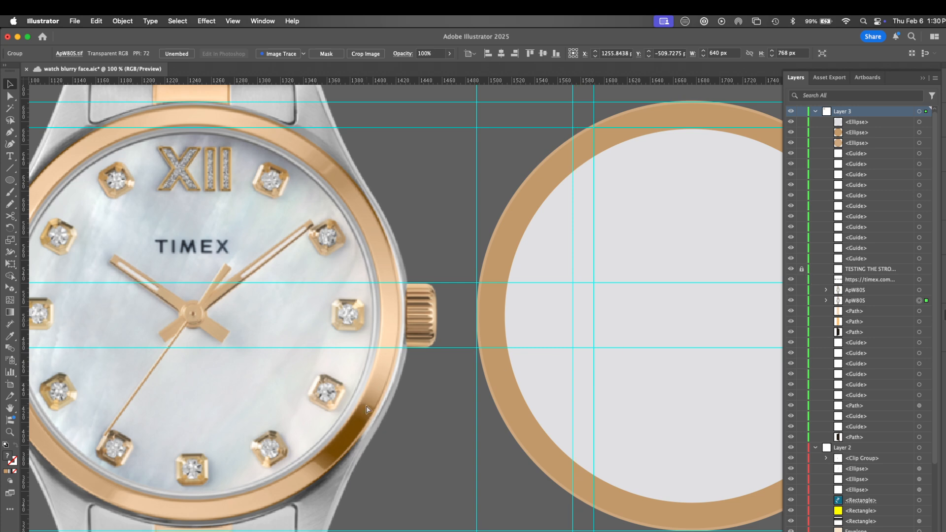
{"action": "key", "text": "super+minus"}
{"action": "key", "text": "super+minus"}
{"action": "left_click_drag", "start_coordinate": [590, 401], "coordinate": [354, 428]}
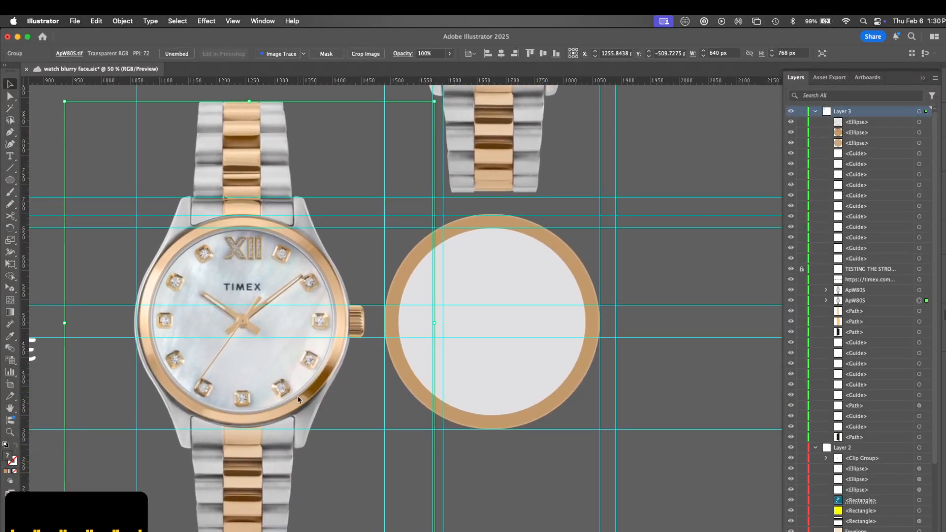
{"action": "left_click_drag", "start_coordinate": [298, 399], "coordinate": [611, 398]}
Draw a rectangle about 110 by 108 px over the duplicate's lower-right bezel and clip the duplicate image to it.
{"action": "key", "text": "m"}
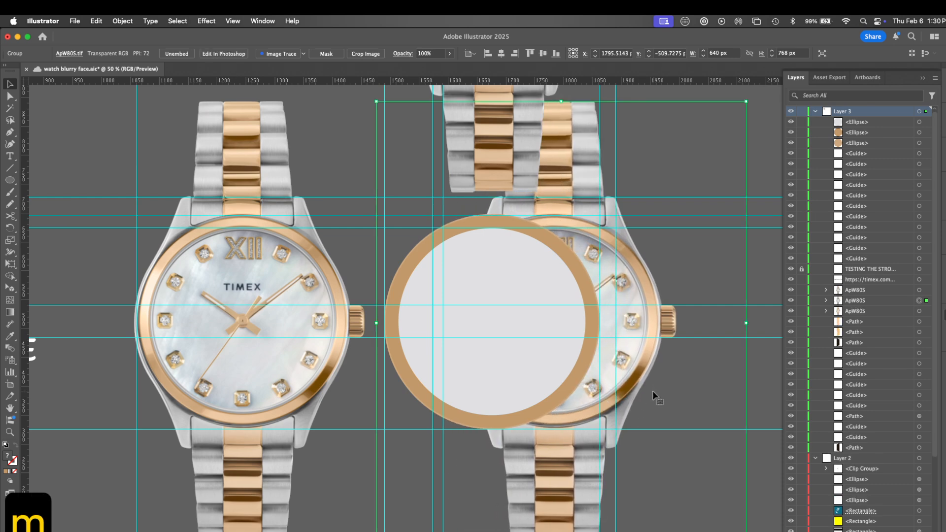
{"action": "left_click_drag", "start_coordinate": [657, 351], "coordinate": [596, 414]}
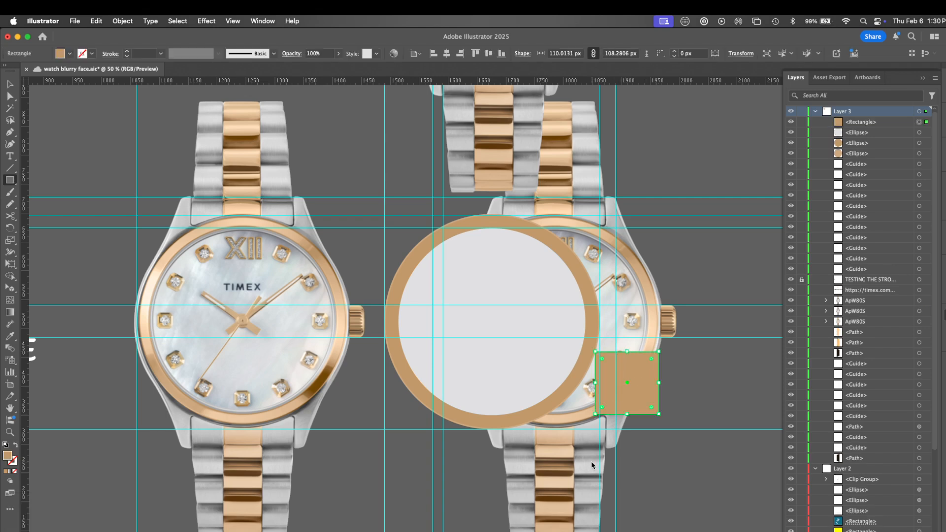
{"action": "key", "text": "v"}
{"action": "left_click", "coordinate": [648, 291]}
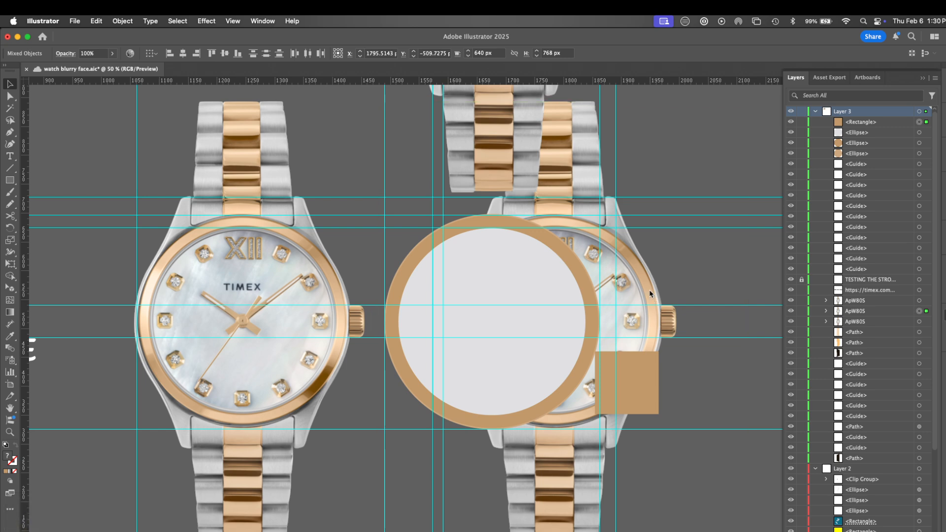
{"action": "key", "text": "super+7"}
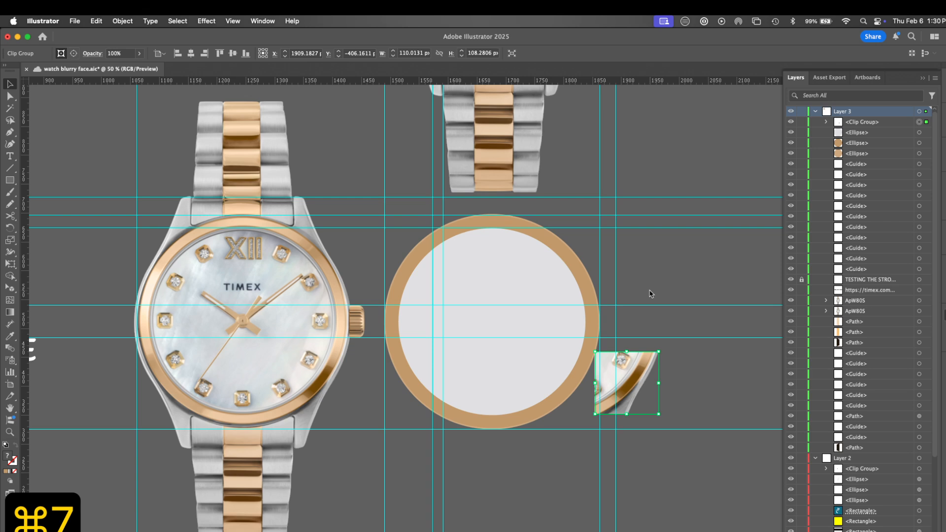
Reshape the clipped photo piece by pulling its mask's upper-left corner inward, away from the drawn bezel.
{"action": "key", "text": "a"}
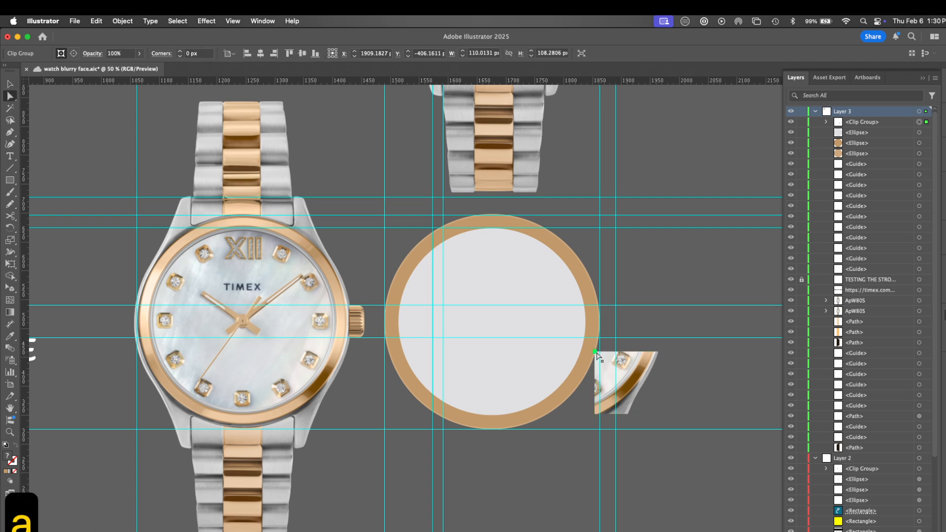
{"action": "left_click_drag", "start_coordinate": [597, 354], "coordinate": [607, 379]}
{"action": "key", "text": "z"}
{"action": "left_click_drag", "start_coordinate": [552, 406], "coordinate": [572, 415]}
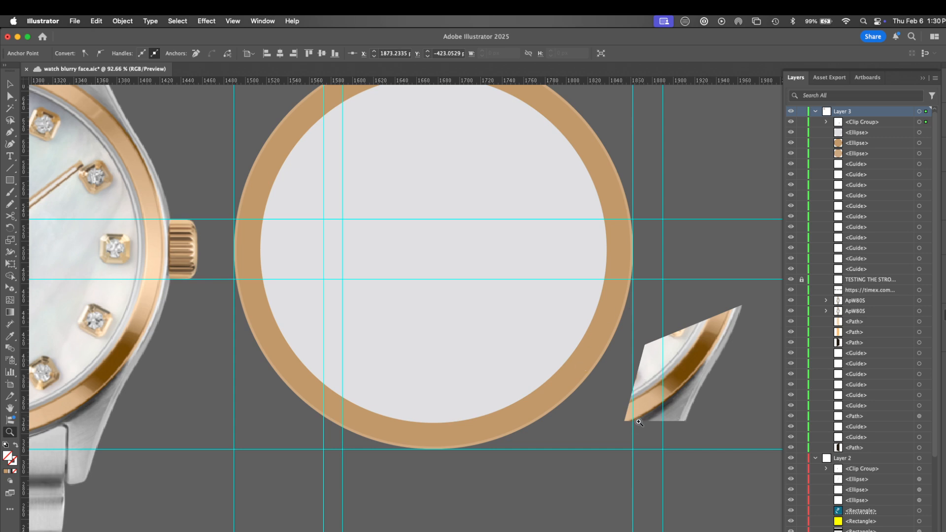
Select the 367.6 px bezel circle and switch to Draw Inside mode.
{"action": "key", "text": "v"}
{"action": "left_click", "coordinate": [579, 365]}
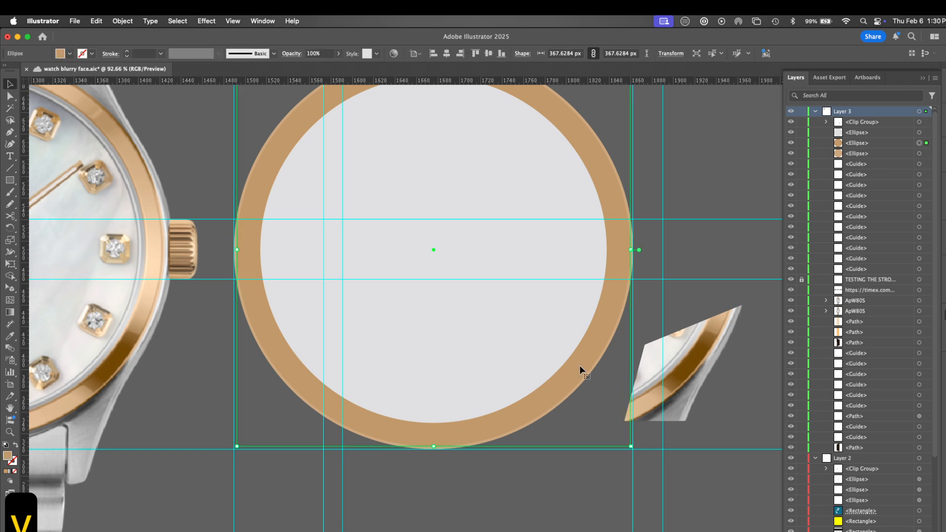
{"action": "key", "text": "super+h"}
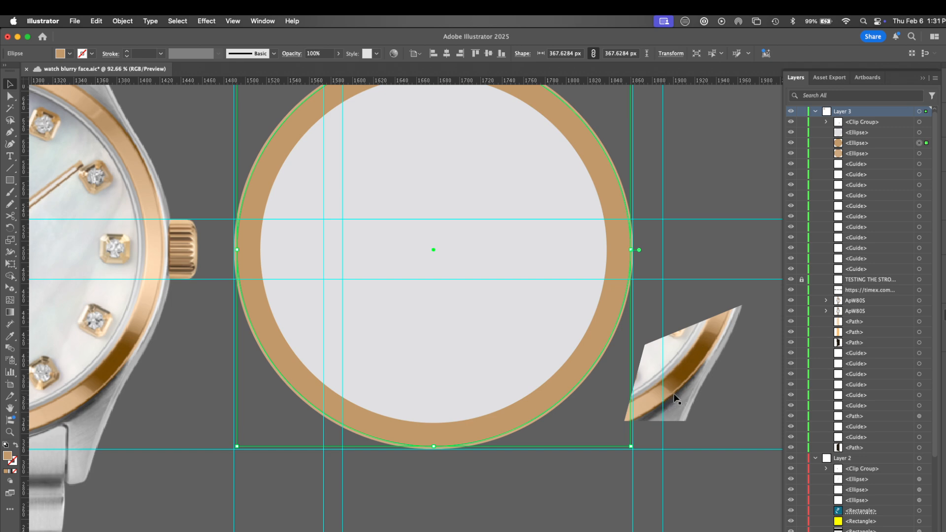
{"action": "left_click", "coordinate": [10, 480]}
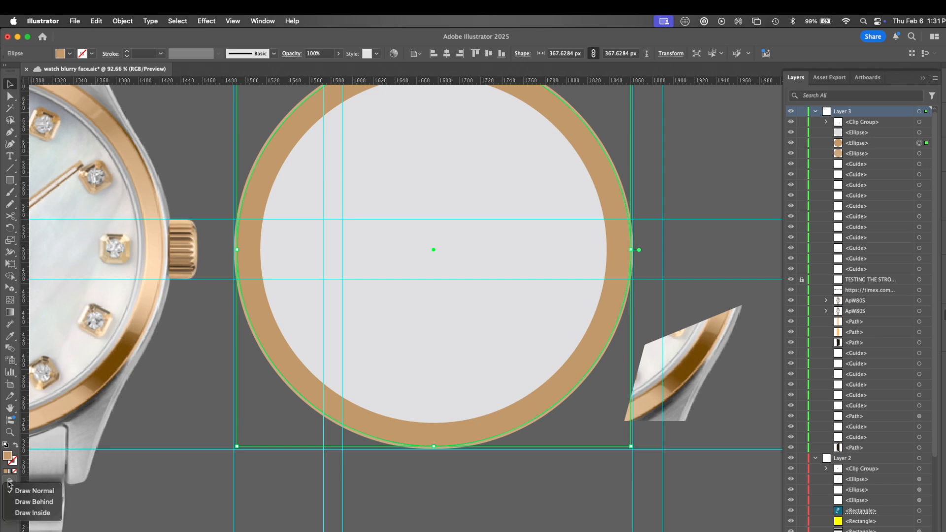
{"action": "left_click", "coordinate": [48, 515]}
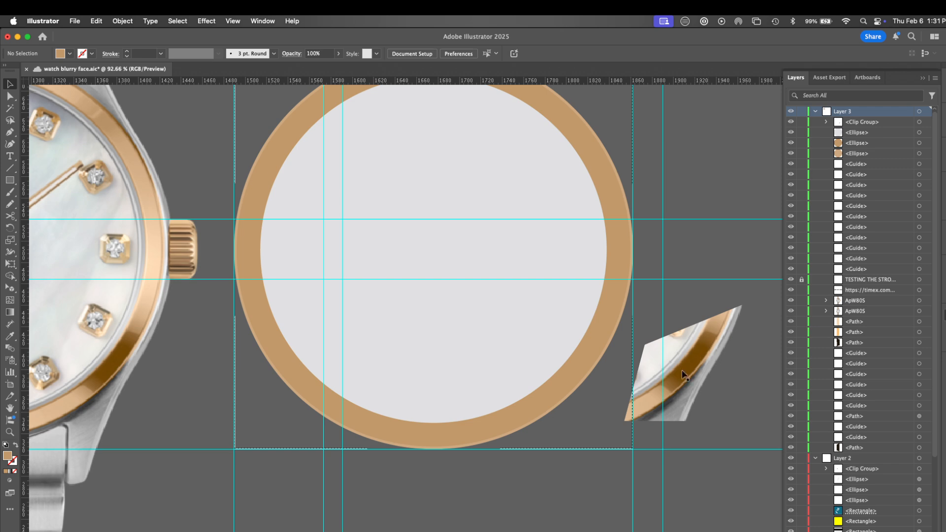
Sample dark brown from the reference bezel's reflection and draw a closed six-point Pen shape over the drawn bezel's lower-right section.
{"action": "key", "text": "i"}
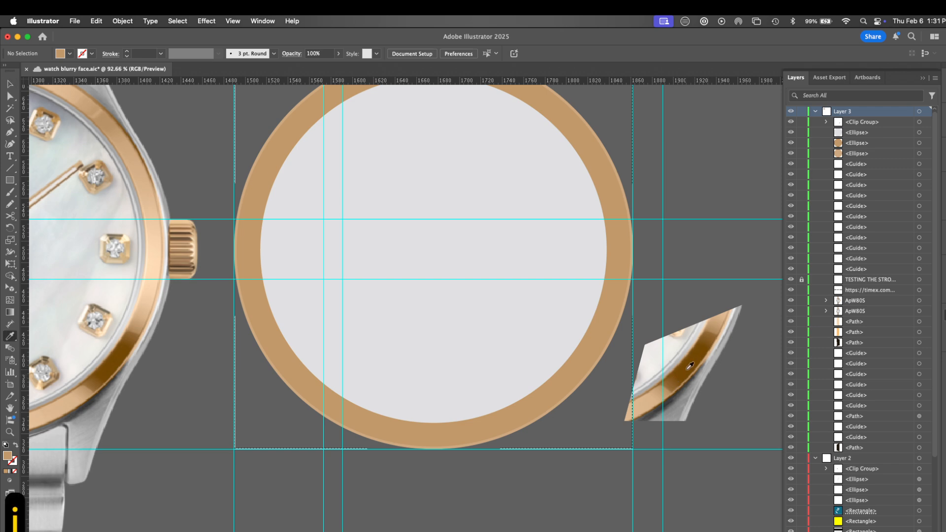
{"action": "left_click", "coordinate": [687, 376]}
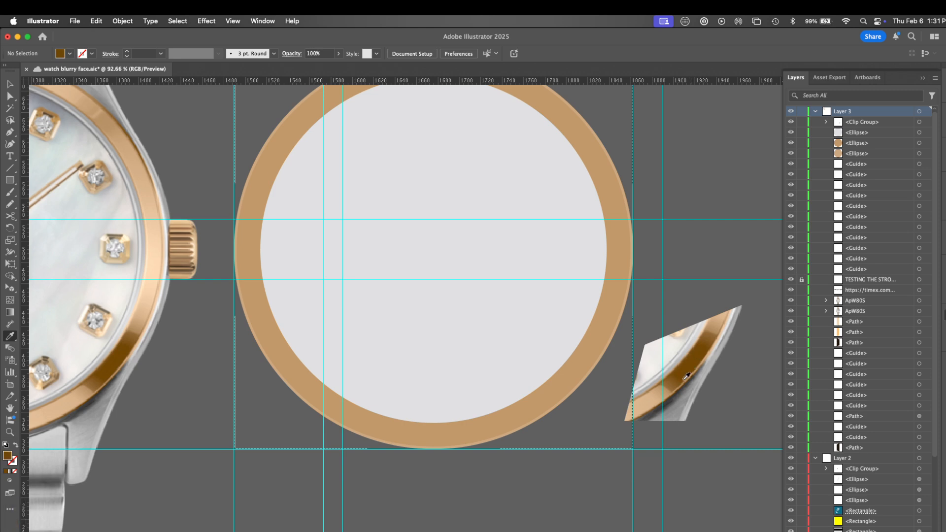
{"action": "key", "text": "p"}
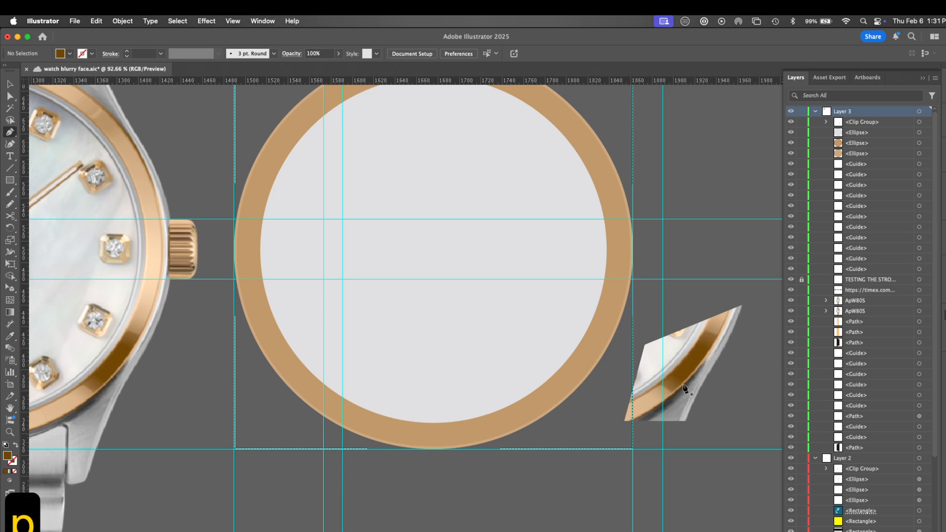
{"action": "left_click", "coordinate": [519, 390]}
{"action": "left_click", "coordinate": [556, 377]}
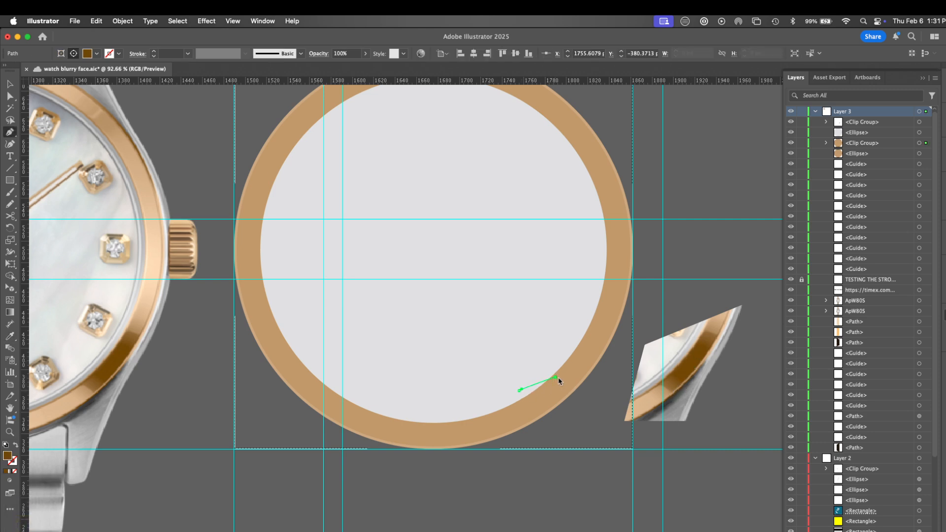
{"action": "left_click", "coordinate": [574, 386]}
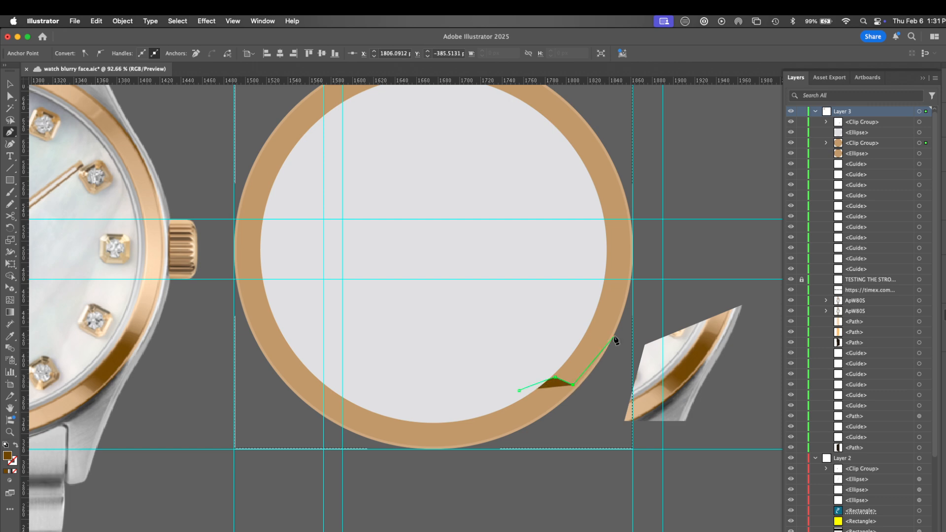
{"action": "left_click", "coordinate": [659, 231]}
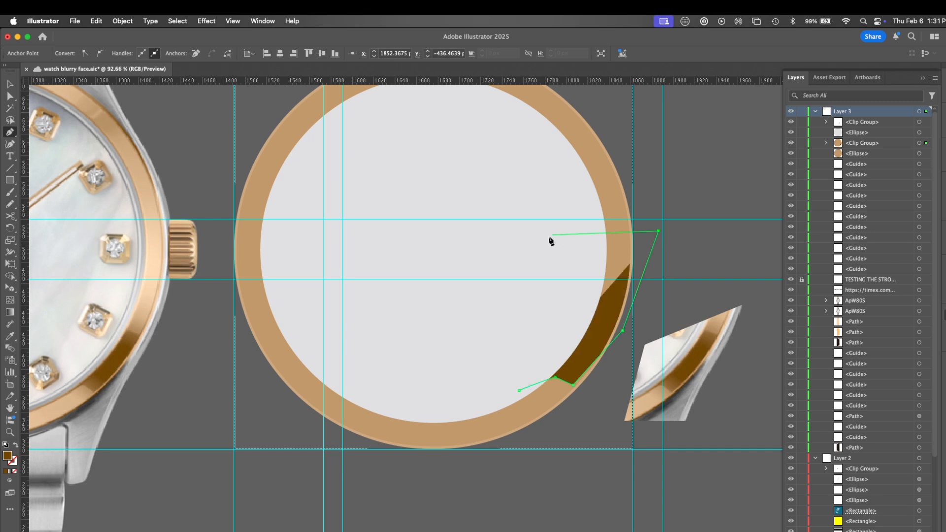
{"action": "left_click", "coordinate": [552, 235]}
{"action": "left_click", "coordinate": [519, 391]}
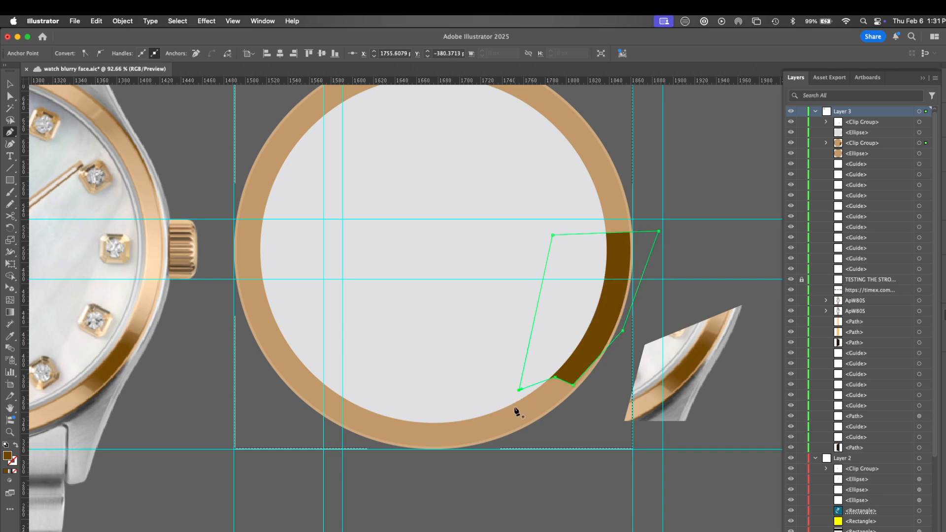
Reposition the brown shape's two outer anchors along the bezel's rim and curve the segment between them to follow it.
{"action": "key", "text": "z"}
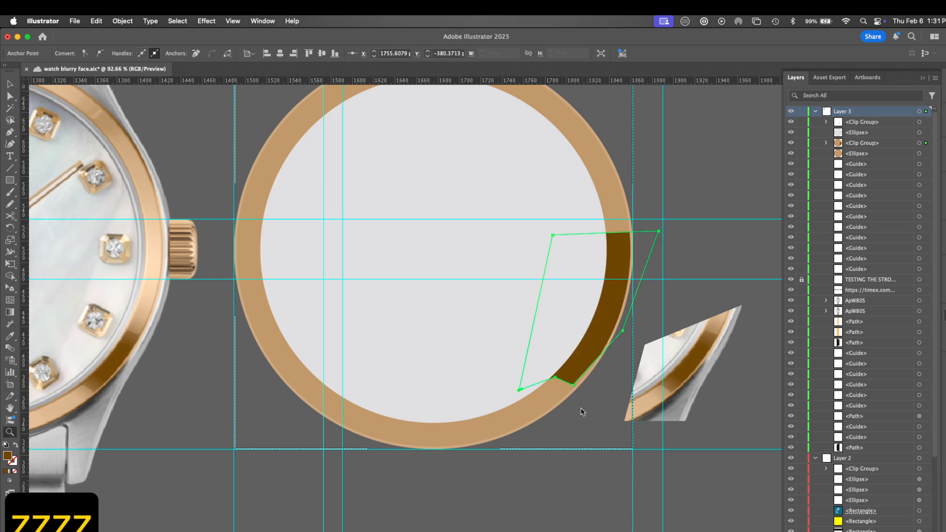
{"action": "left_click_drag", "start_coordinate": [583, 409], "coordinate": [735, 352]}
{"action": "scroll", "coordinate": [545, 397], "scroll_direction": "right", "scroll_amount": 10}
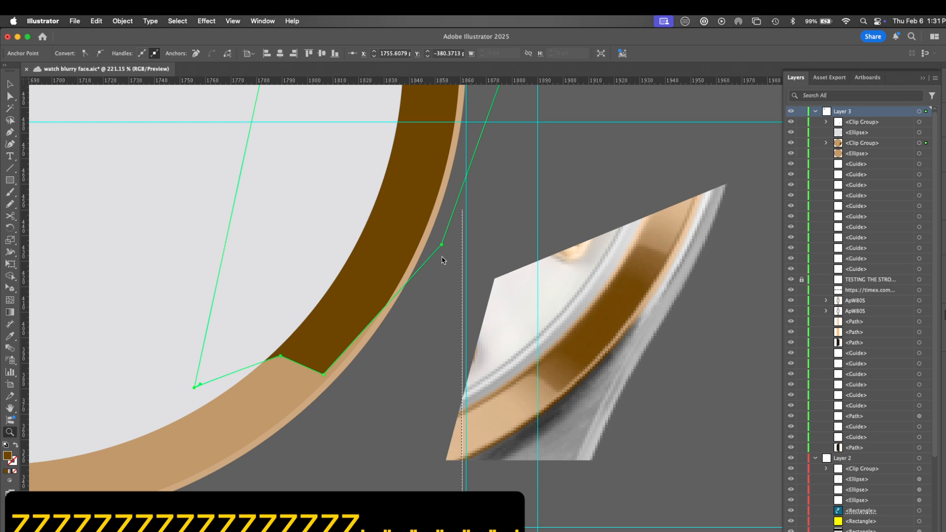
{"action": "key", "text": "a"}
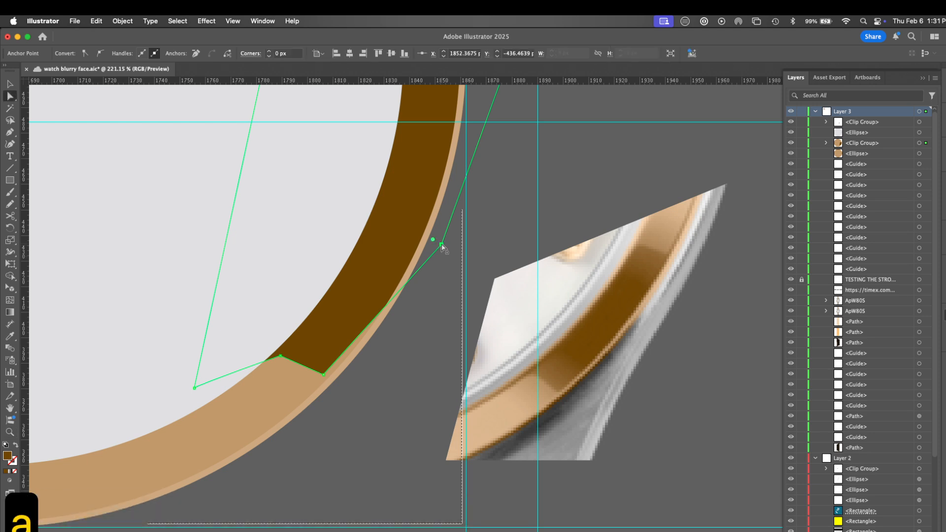
{"action": "left_click_drag", "start_coordinate": [441, 244], "coordinate": [435, 211]}
{"action": "left_click", "coordinate": [325, 374]}
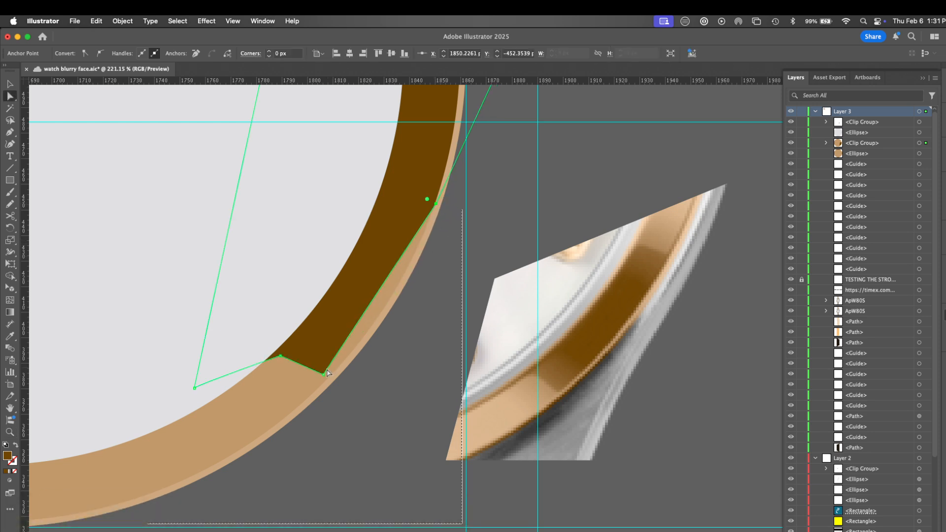
{"action": "left_click_drag", "start_coordinate": [324, 375], "coordinate": [329, 373]}
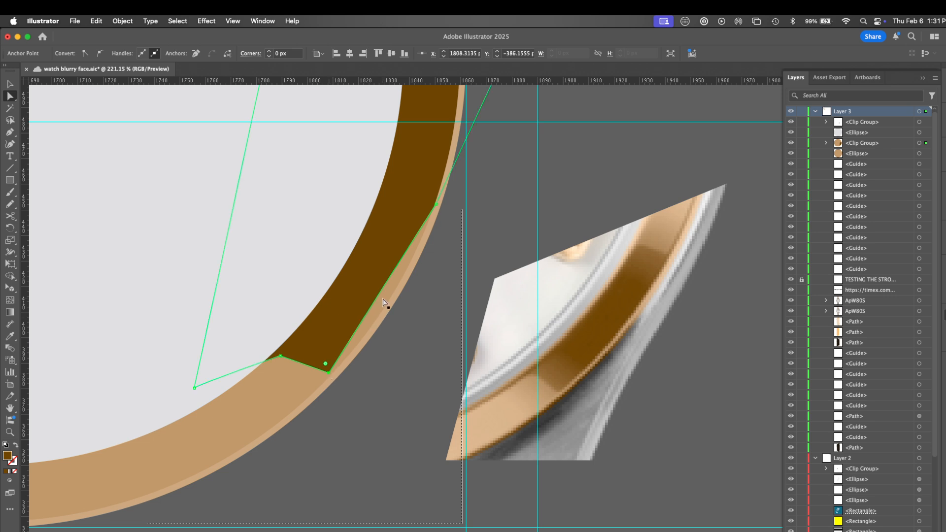
{"action": "key", "text": "shift+c"}
{"action": "left_click_drag", "start_coordinate": [387, 278], "coordinate": [395, 286]}
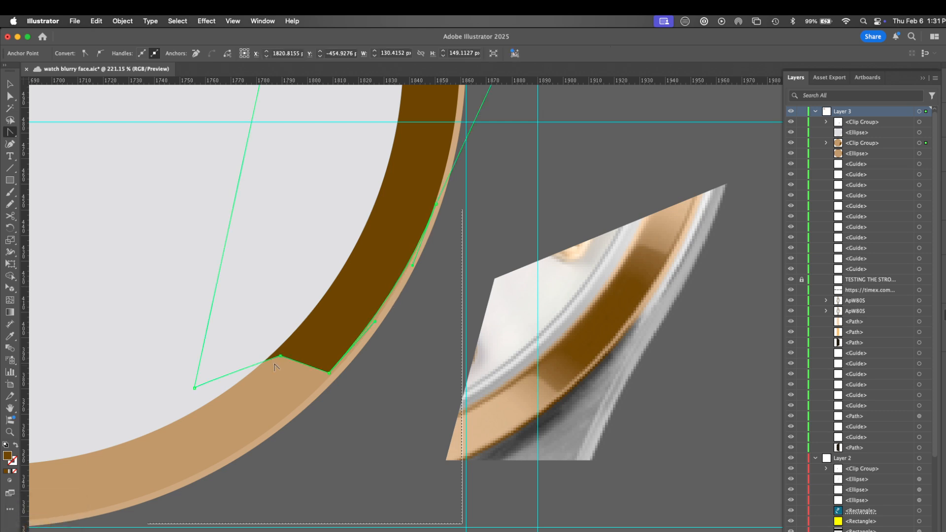
Extend the brown shape's lower-left anchor along the dial's edge and curve its lower segment into a thin tapering sliver.
{"action": "key", "text": "a"}
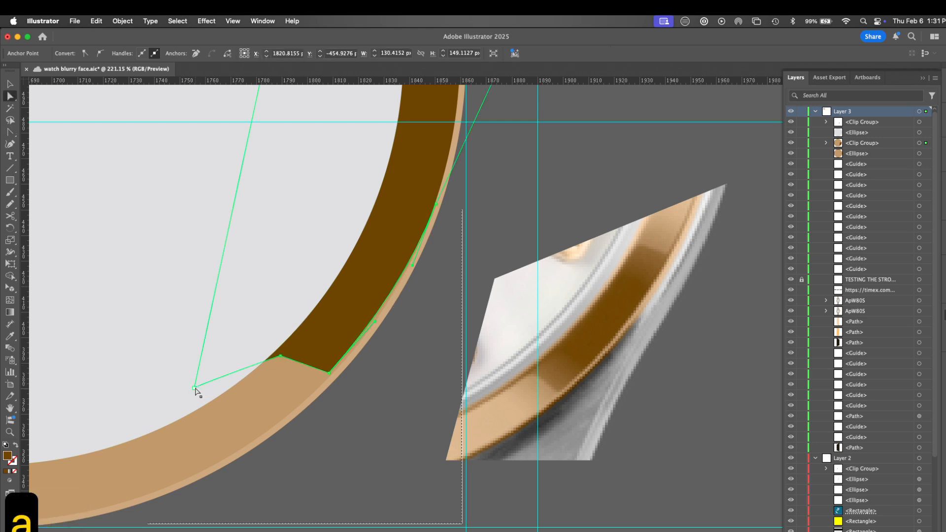
{"action": "left_click_drag", "start_coordinate": [195, 389], "coordinate": [213, 423]}
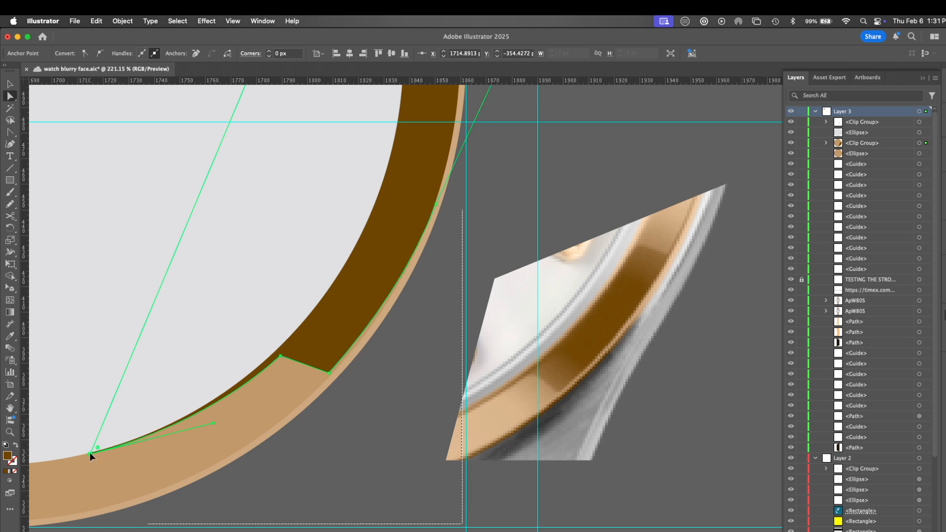
{"action": "left_click_drag", "start_coordinate": [90, 452], "coordinate": [85, 450]}
{"action": "left_click_drag", "start_coordinate": [210, 422], "coordinate": [213, 426]}
Round the two corners at the lower end of the brown reflection shape.
{"action": "left_click", "coordinate": [329, 373]}
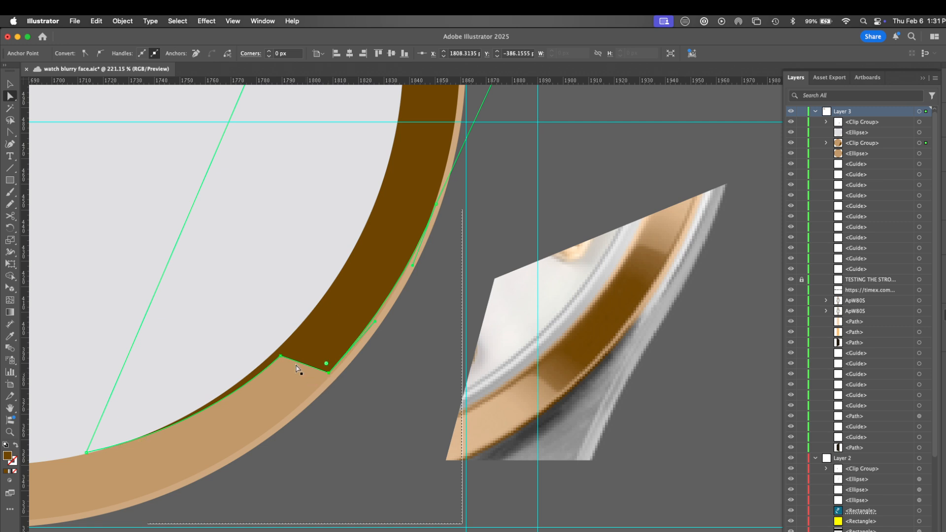
{"action": "left_click", "coordinate": [280, 359]}
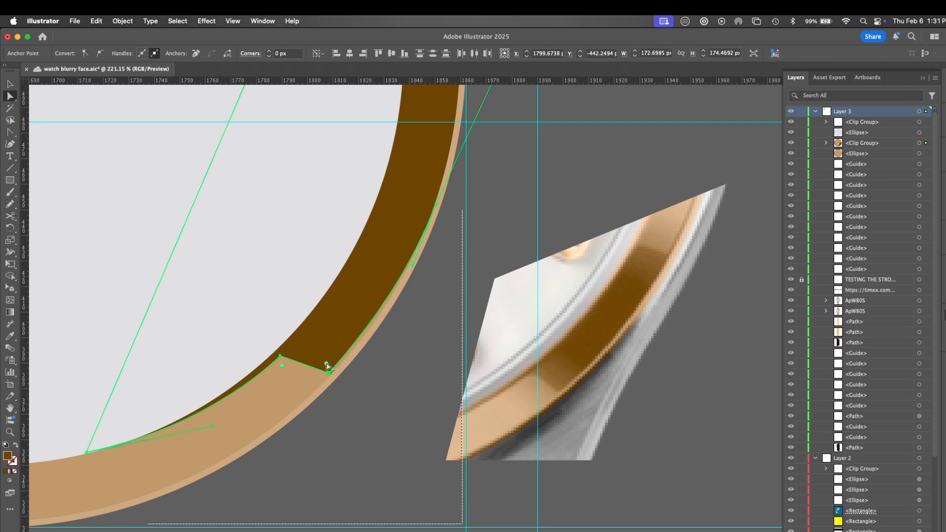
{"action": "left_click_drag", "start_coordinate": [327, 366], "coordinate": [320, 360]}
Try to move the bezel's clip group up along the ring, and undo the move.
{"action": "key", "text": "v"}
{"action": "left_click", "coordinate": [348, 339]}
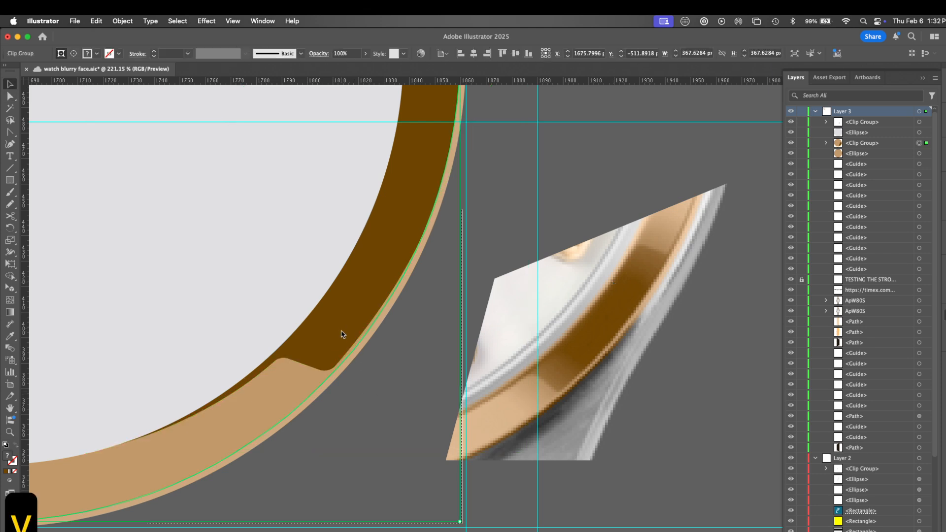
{"action": "left_click_drag", "start_coordinate": [344, 334], "coordinate": [409, 226]}
{"action": "key", "text": "super+z"}
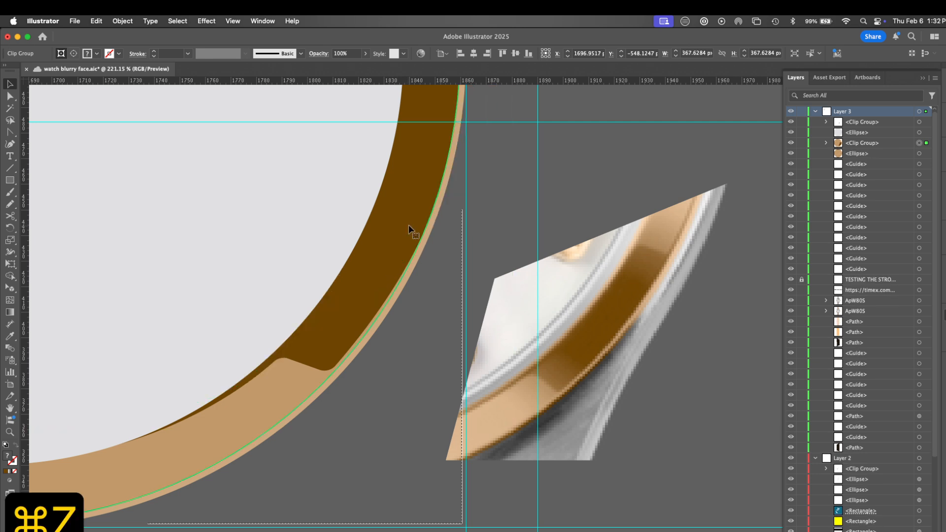
Copy only the dark brown path, paste it in front, and move the copy about 20 px right and 40 px up.
{"action": "key", "text": "a"}
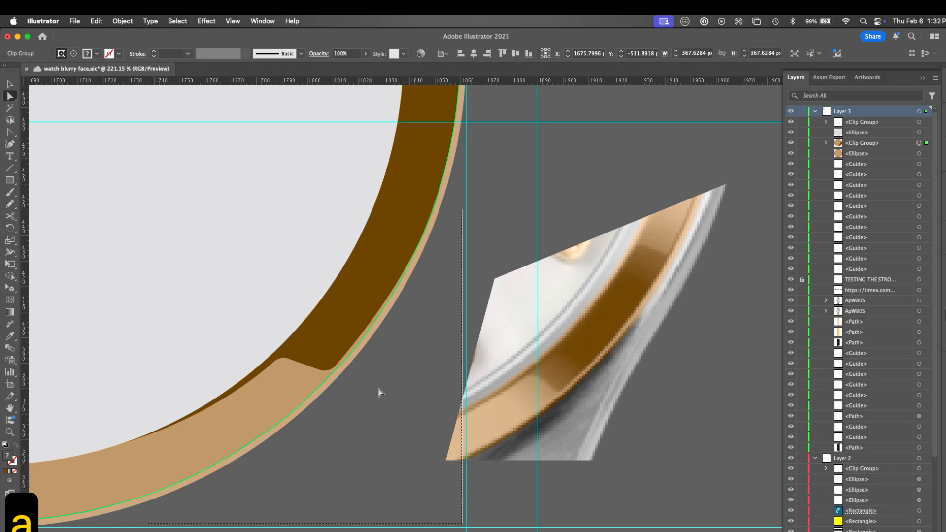
{"action": "left_click", "coordinate": [386, 412]}
{"action": "left_click", "coordinate": [328, 356]}
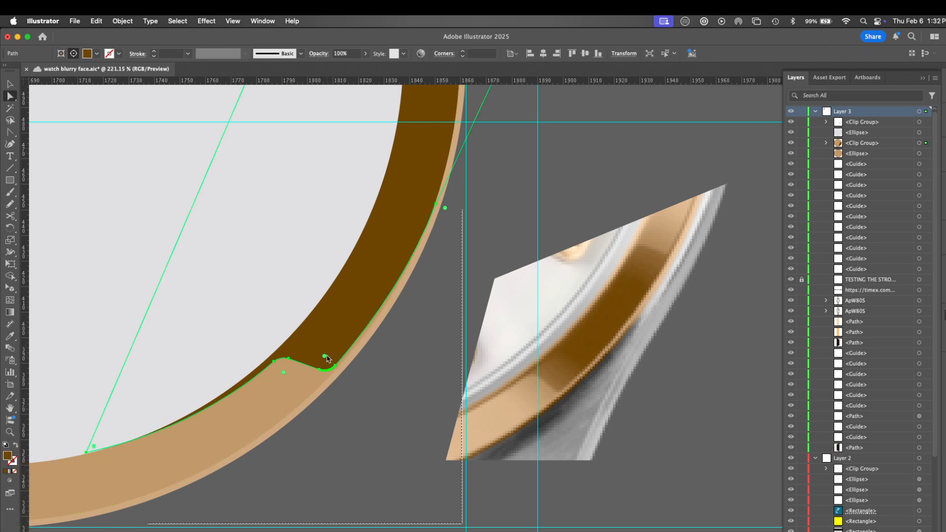
{"action": "key", "text": "super+c"}
{"action": "key", "text": "super+f"}
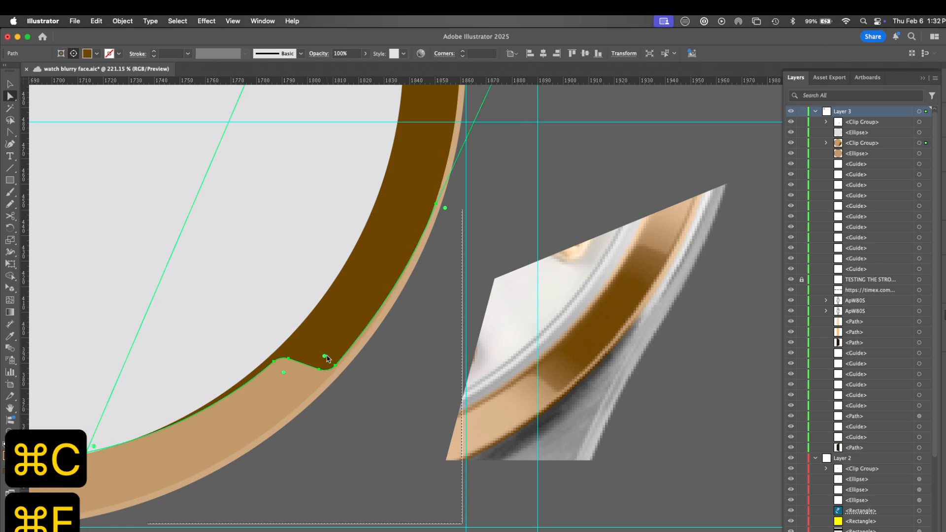
{"action": "left_click_drag", "start_coordinate": [346, 315], "coordinate": [401, 213]}
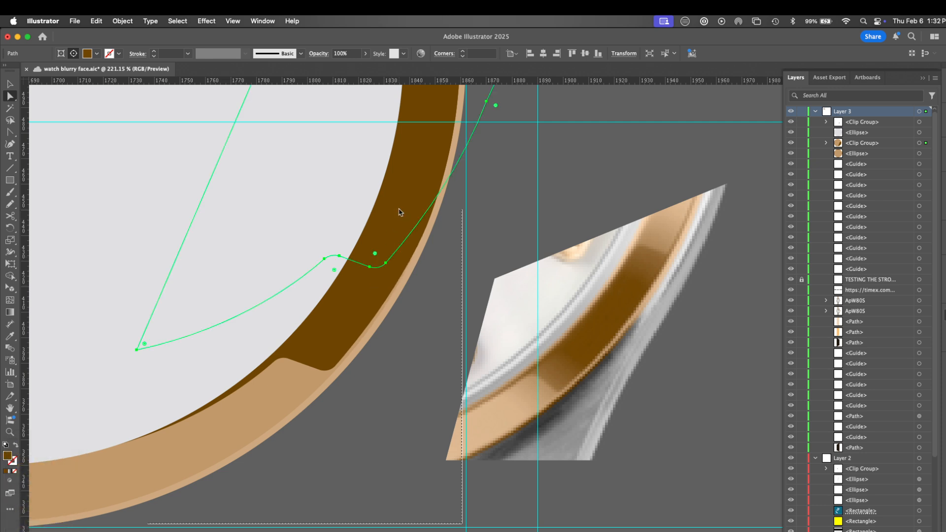
Fill the copied shape with the light tan sampled from the upper part of the reference bezel piece.
{"action": "key", "text": "t"}
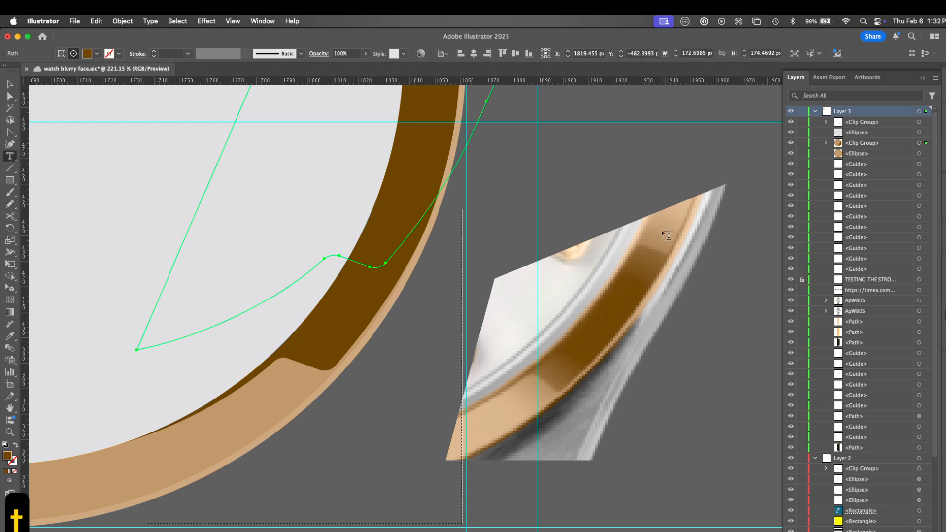
{"action": "key", "text": "i"}
{"action": "left_click", "coordinate": [660, 240]}
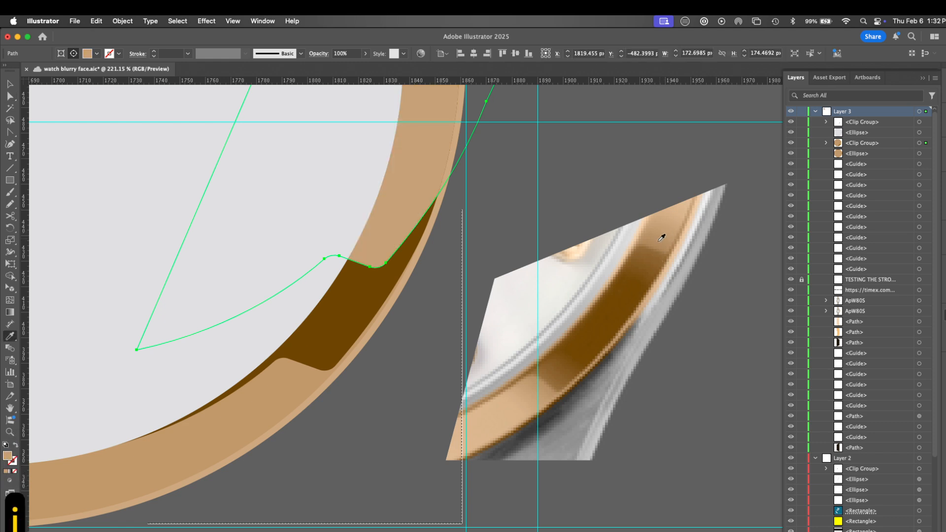
Rotate the light tan shape slightly counterclockwise and move it up the ring so it caps the dark reflection's upper end.
{"action": "key", "text": "v"}
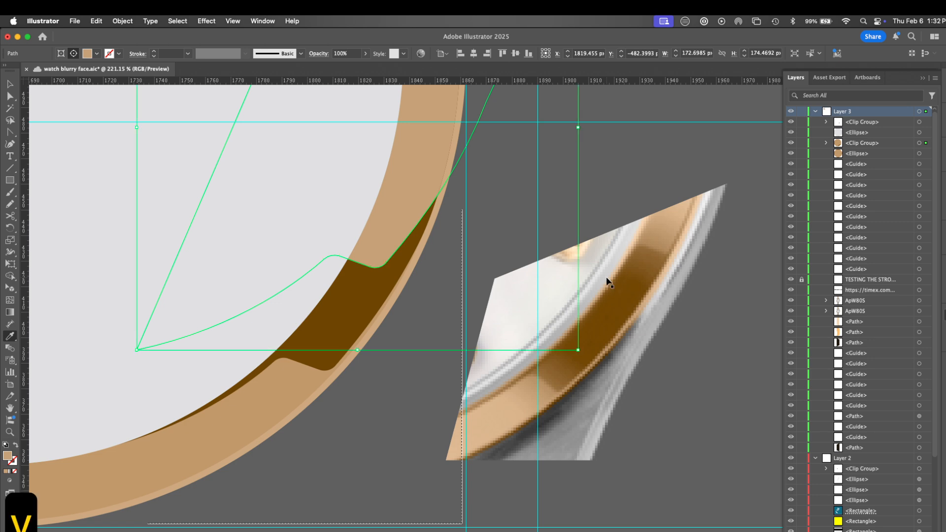
{"action": "left_click_drag", "start_coordinate": [582, 353], "coordinate": [612, 307]}
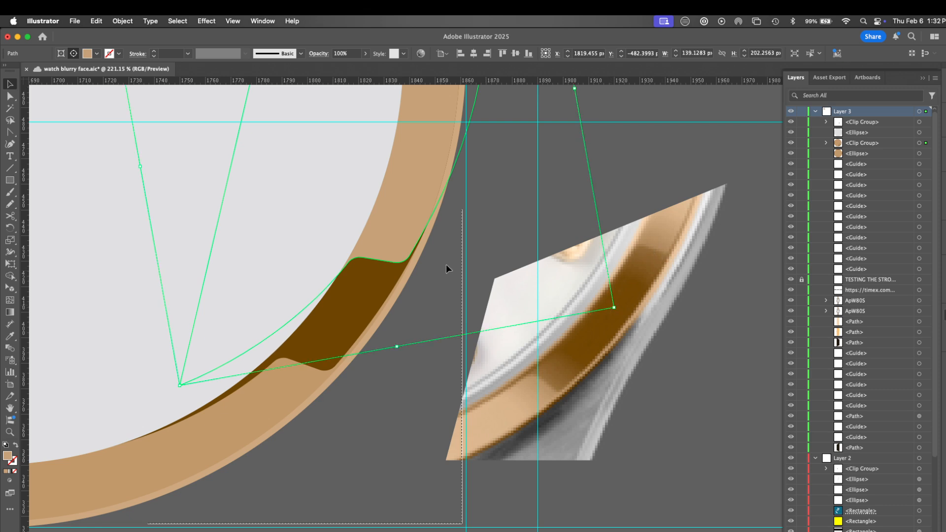
{"action": "left_click_drag", "start_coordinate": [402, 245], "coordinate": [419, 202]}
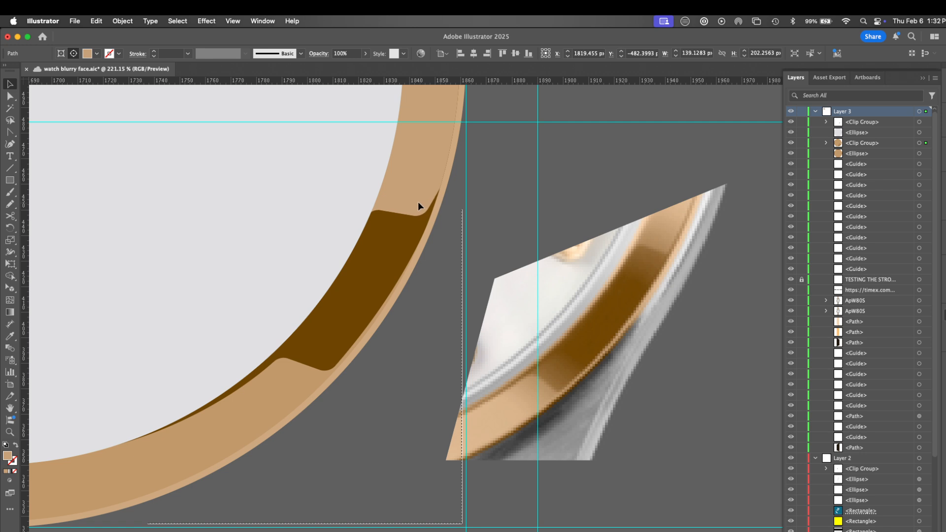
{"action": "key", "text": "a"}
{"action": "key", "text": "space"}
{"action": "left_click_drag", "start_coordinate": [449, 256], "coordinate": [462, 381]}
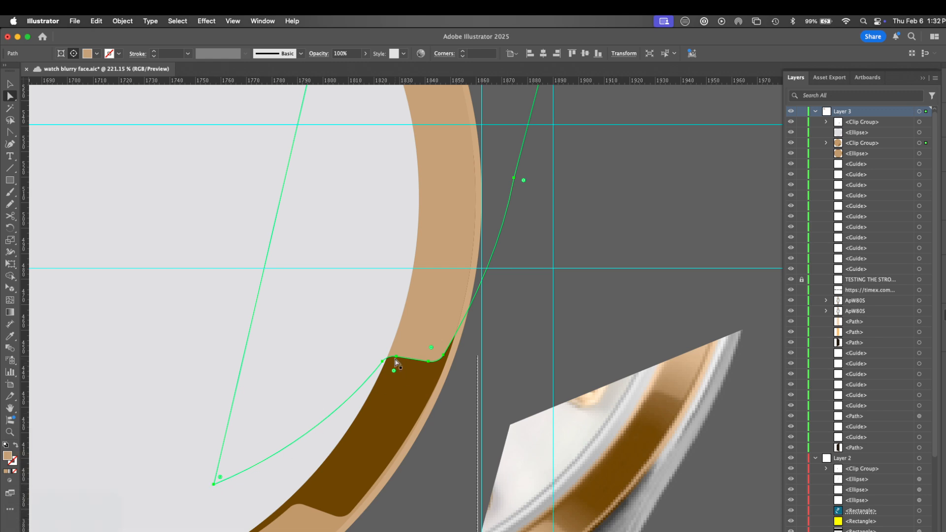
Square off the light tan shape's rounded lower corners and move its inner corner point slightly up onto the dial's edge.
{"action": "left_click_drag", "start_coordinate": [394, 370], "coordinate": [387, 350]}
{"action": "left_click", "coordinate": [388, 355]}
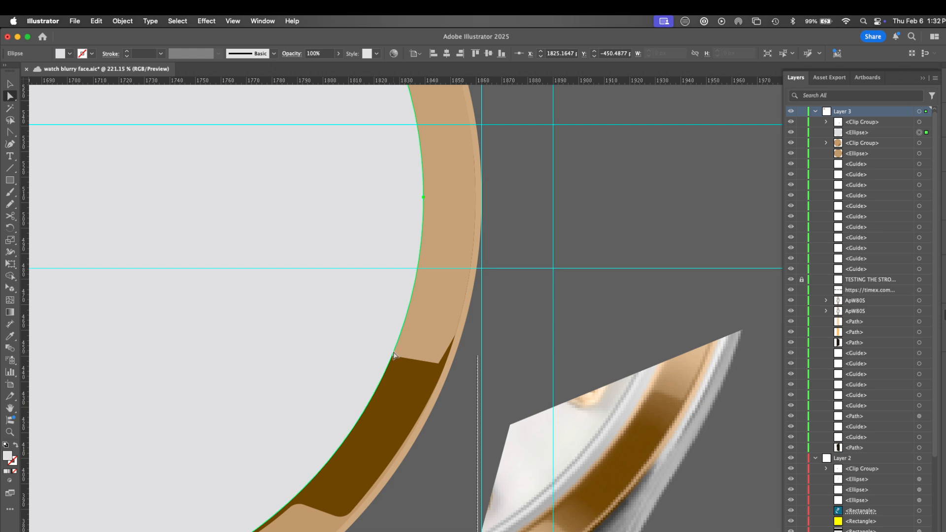
{"action": "key", "text": "super+z"}
{"action": "left_click", "coordinate": [420, 355]}
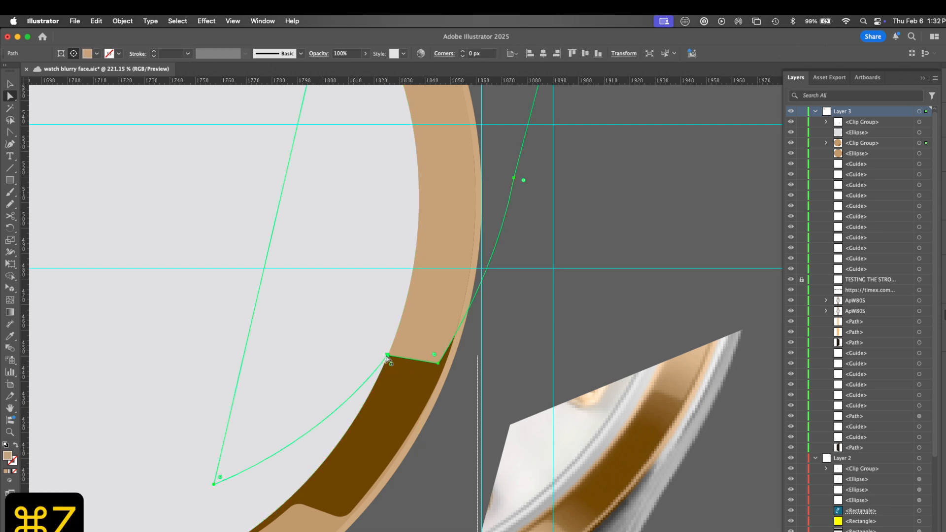
{"action": "left_click", "coordinate": [392, 354]}
{"action": "left_click_drag", "start_coordinate": [392, 353], "coordinate": [250, 474]}
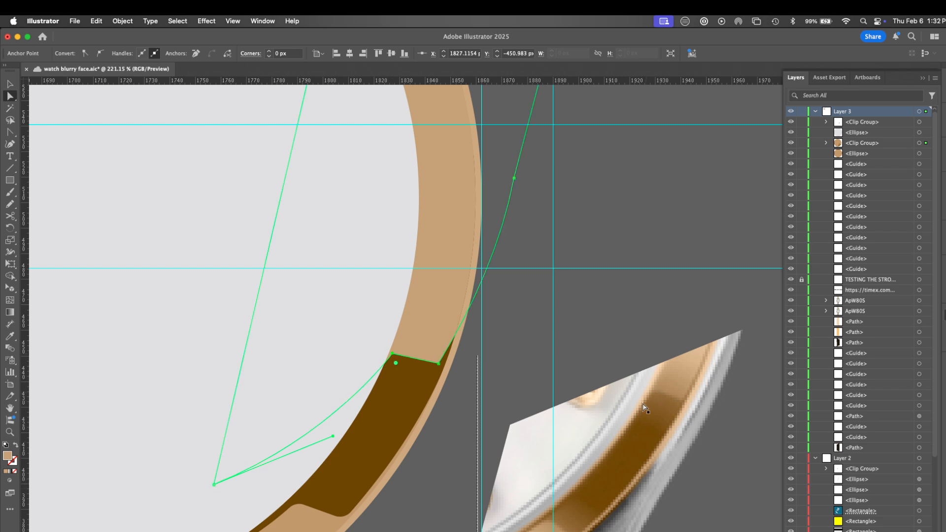
Undo the accidental shifts of the grey dial ellipse and lock the ellipse in place.
{"action": "key", "text": "super+z"}
{"action": "key", "text": "super+z"}
{"action": "key", "text": "super+z"}
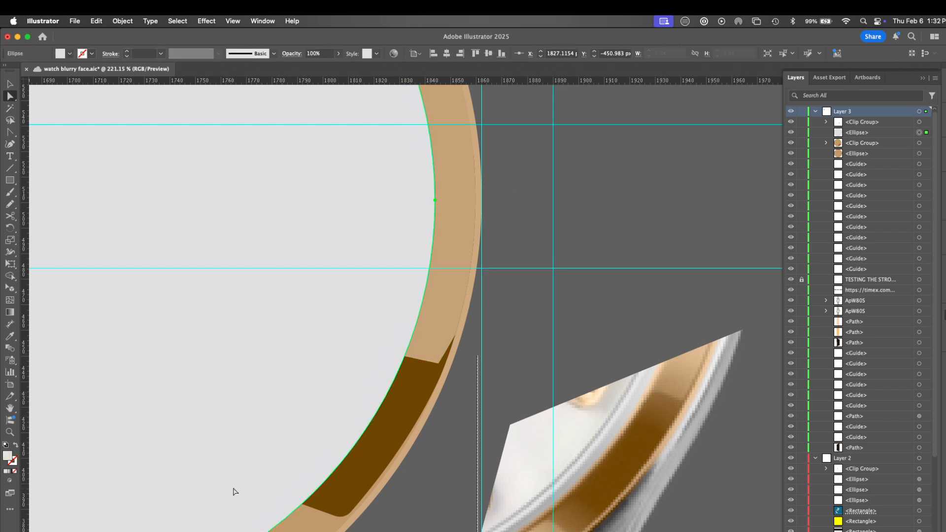
{"action": "key", "text": "shift+super+z"}
{"action": "key", "text": "super+z"}
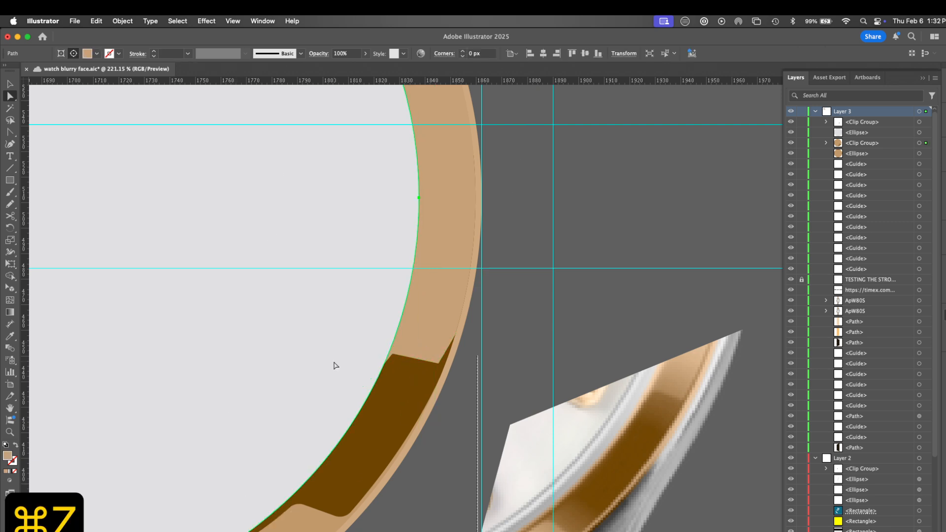
{"action": "key", "text": "super+2"}
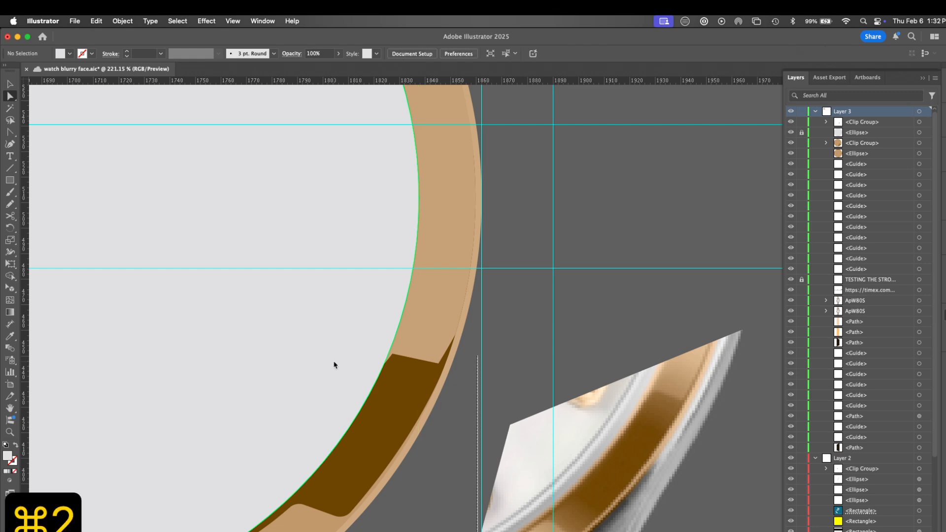
Pull the light tan shape's lower tip and outer anchor closer to the ring, and extend the reference photo piece's mask upward.
{"action": "left_click", "coordinate": [408, 354]}
{"action": "left_click", "coordinate": [393, 353]}
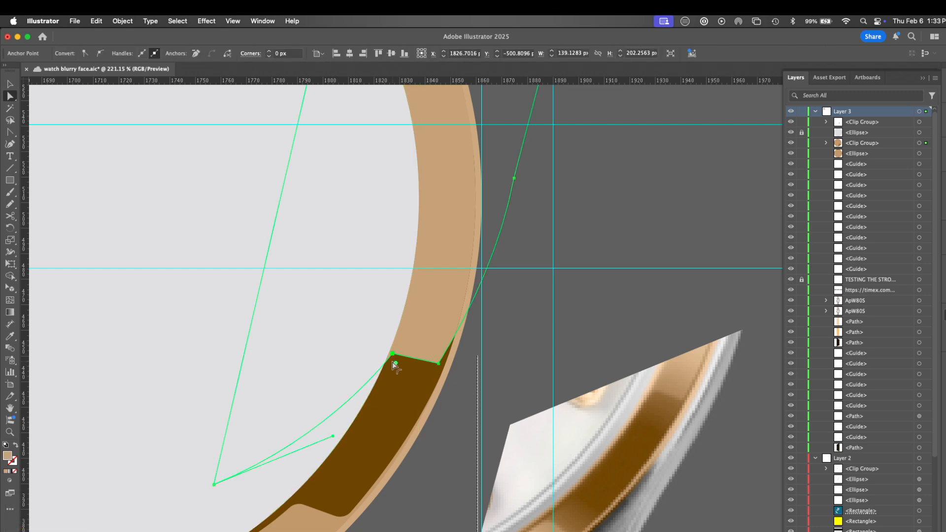
{"action": "left_click_drag", "start_coordinate": [213, 484], "coordinate": [234, 506]}
{"action": "left_click", "coordinate": [440, 363]}
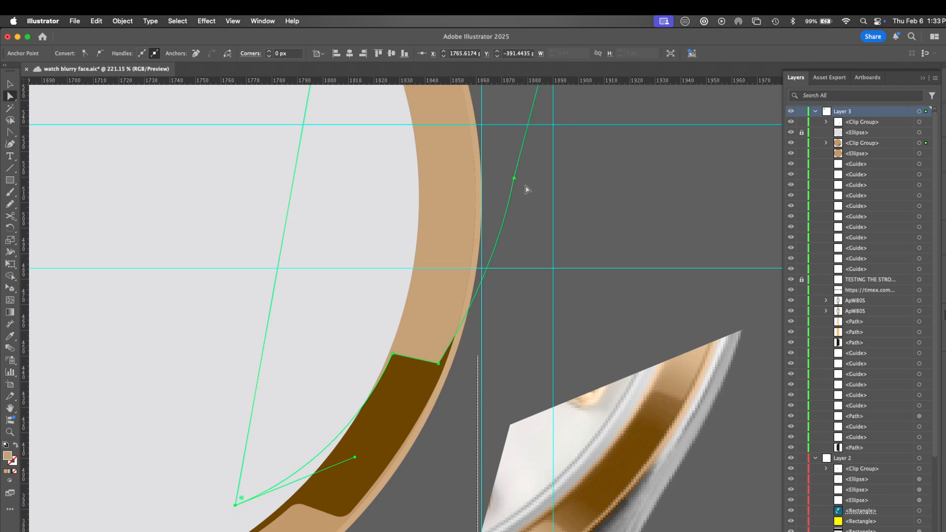
{"action": "left_click_drag", "start_coordinate": [514, 178], "coordinate": [488, 157]}
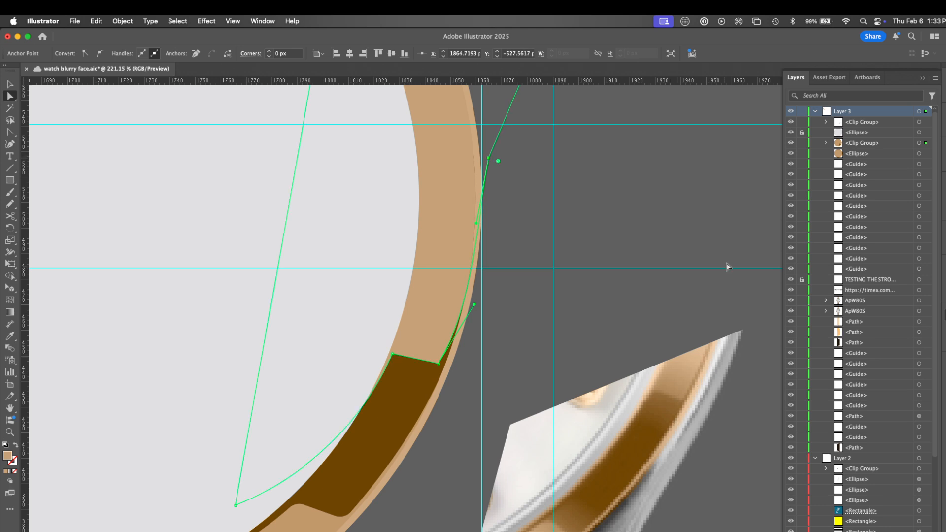
{"action": "left_click_drag", "start_coordinate": [741, 337], "coordinate": [745, 258]}
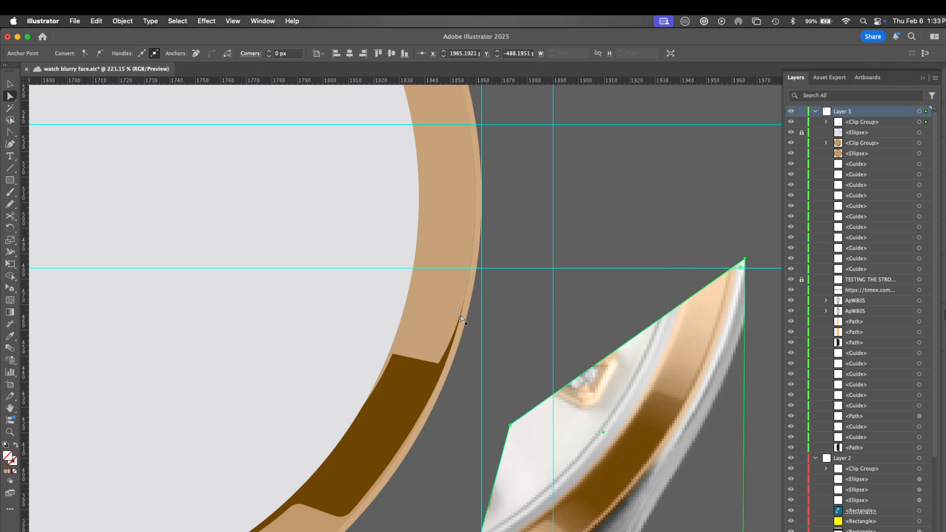
Round both lower corners of the light tan shape to about 4.5 px.
{"action": "left_click", "coordinate": [438, 375]}
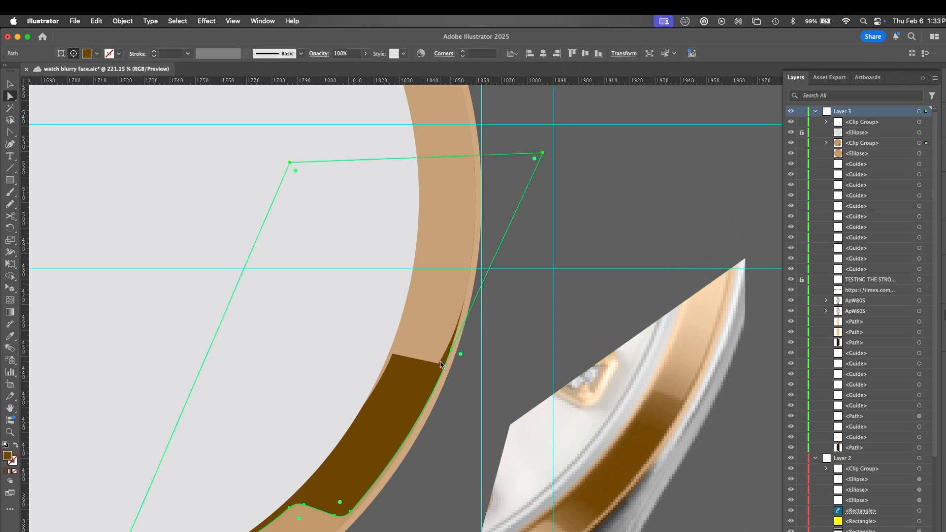
{"action": "left_click", "coordinate": [438, 367]}
{"action": "left_click", "coordinate": [393, 354]}
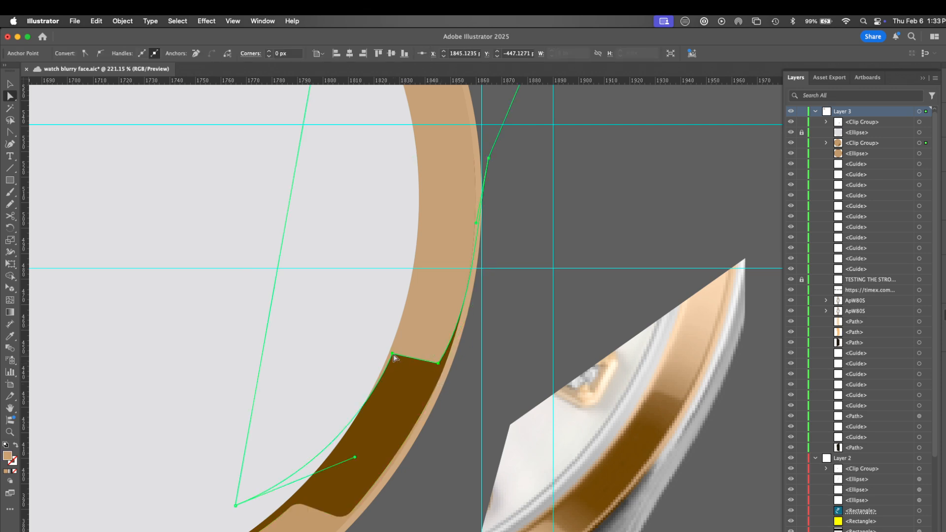
{"action": "left_click_drag", "start_coordinate": [397, 365], "coordinate": [400, 372]}
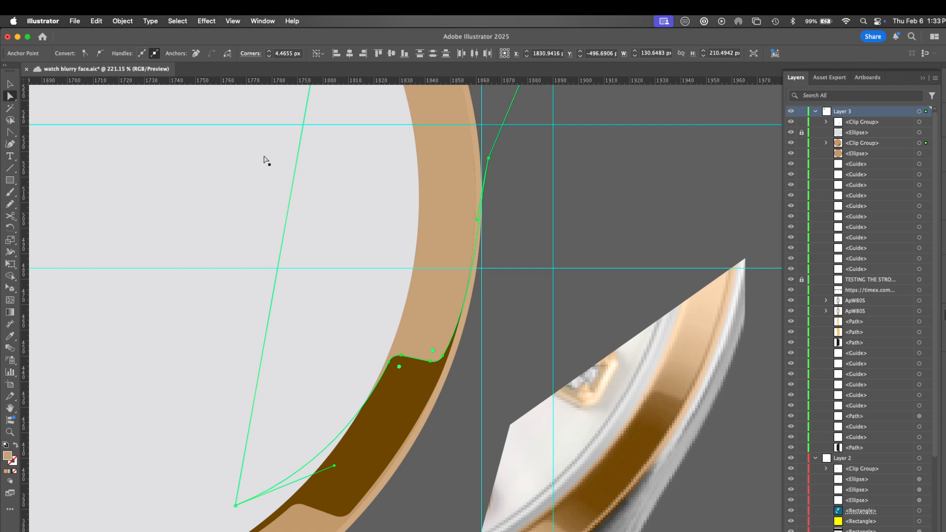
Apply a Gaussian Blur with a radius of about 5.3 pixels to the light tan shape and save the document.
{"action": "left_click", "coordinate": [206, 21]}
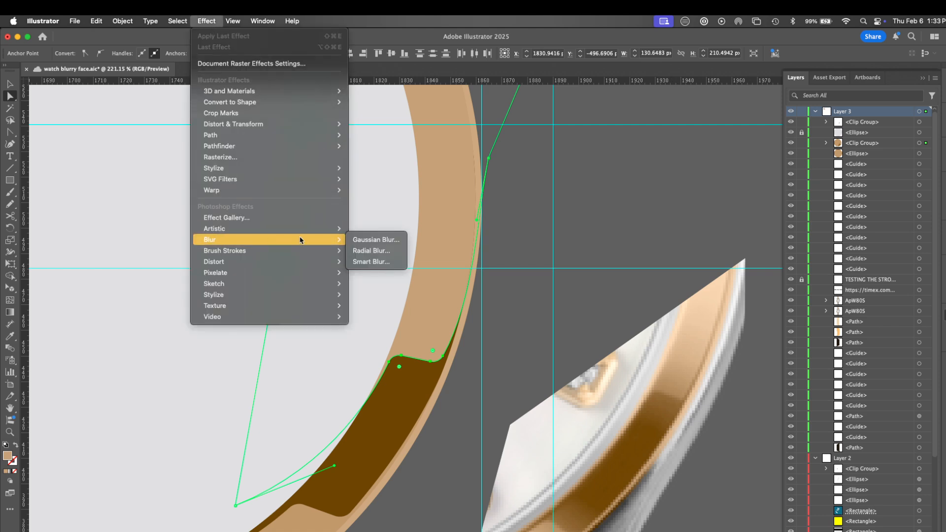
{"action": "left_click", "coordinate": [397, 241]}
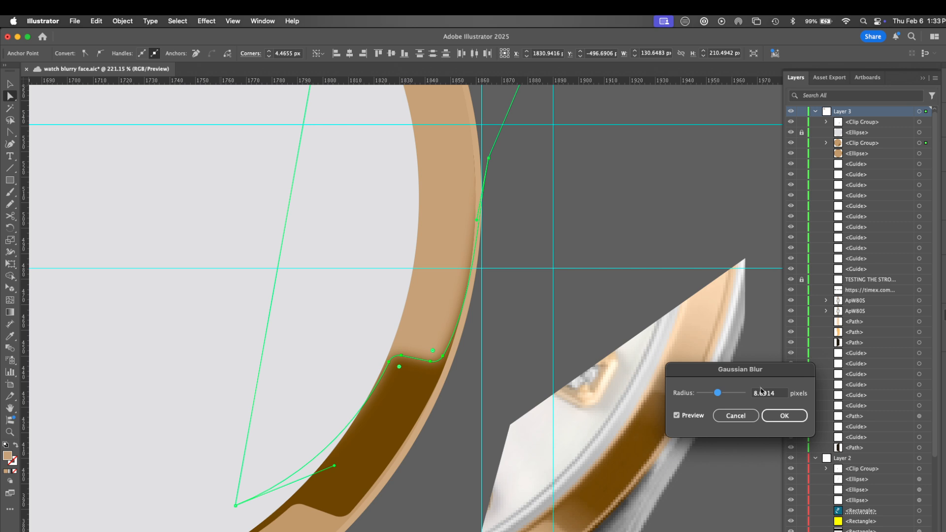
{"action": "mouse_move", "coordinate": [711, 394]}
{"action": "left_mouse_down"}
{"action": "mouse_move", "coordinate": [733, 394]}
{"action": "mouse_move", "coordinate": [710, 395]}
{"action": "left_mouse_up"}
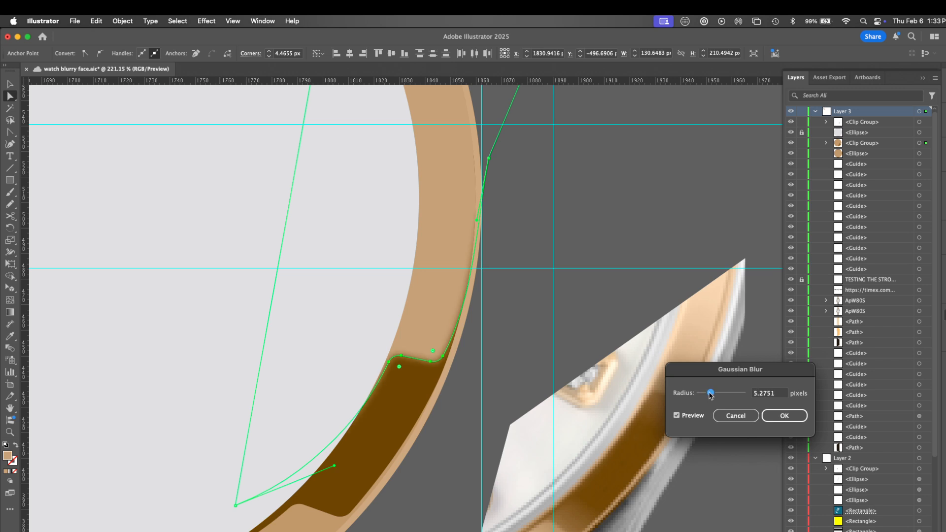
{"action": "left_click", "coordinate": [784, 416]}
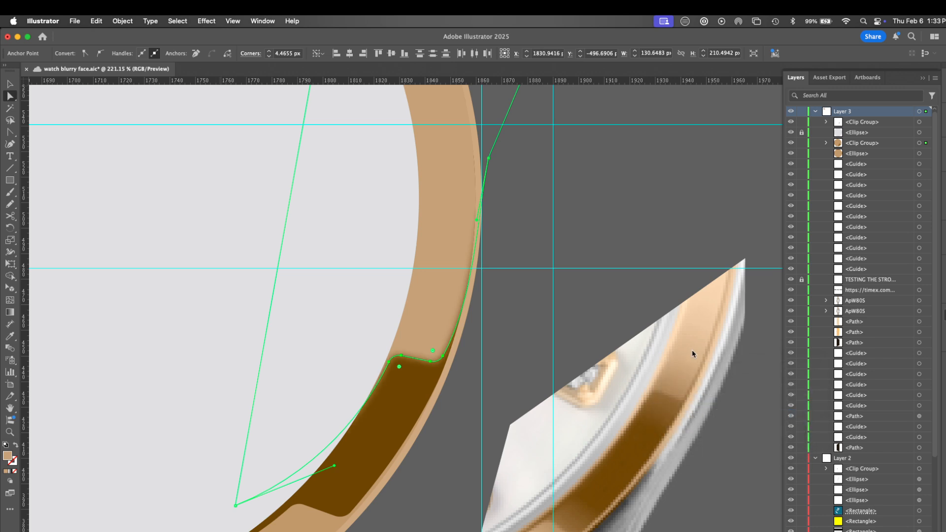
{"action": "key", "text": "super+s"}
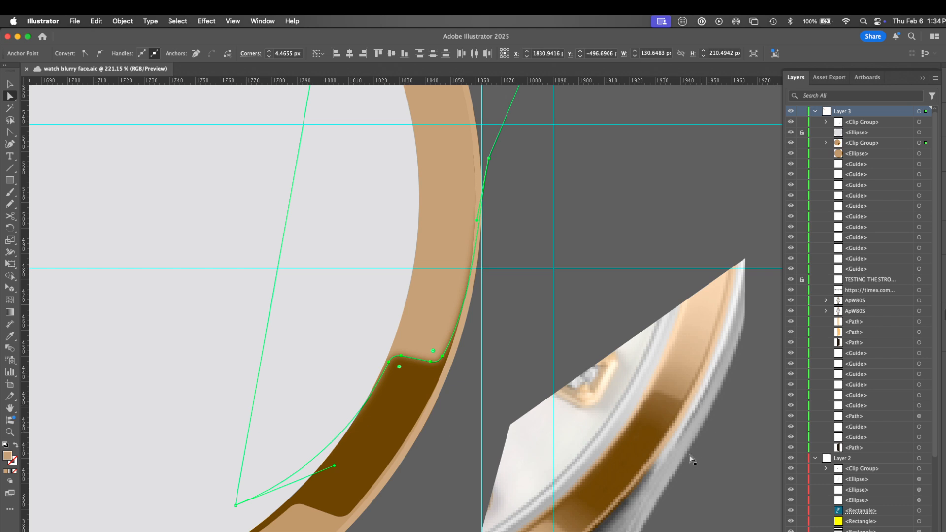
Apply the same Gaussian Blur to the dark brown reflection path.
{"action": "left_click", "coordinate": [351, 492]}
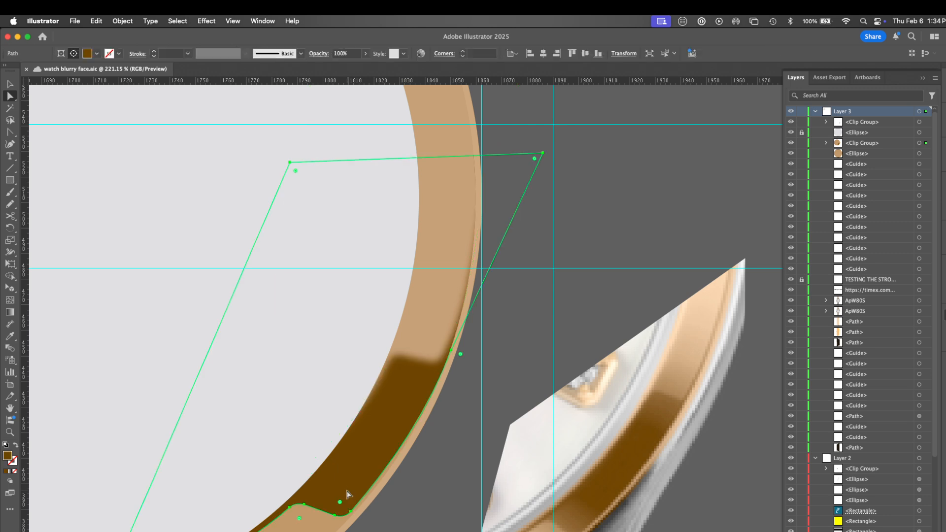
{"action": "left_click", "coordinate": [206, 21]}
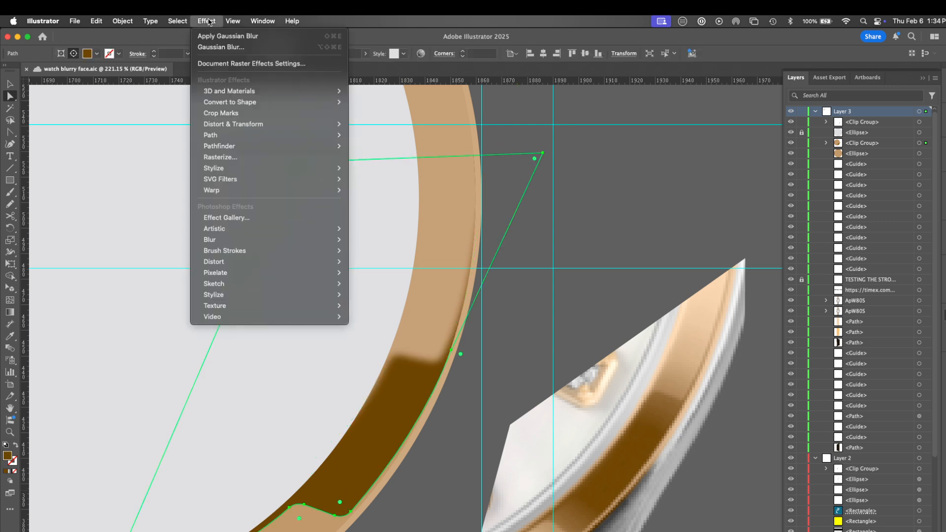
{"action": "left_click", "coordinate": [248, 36]}
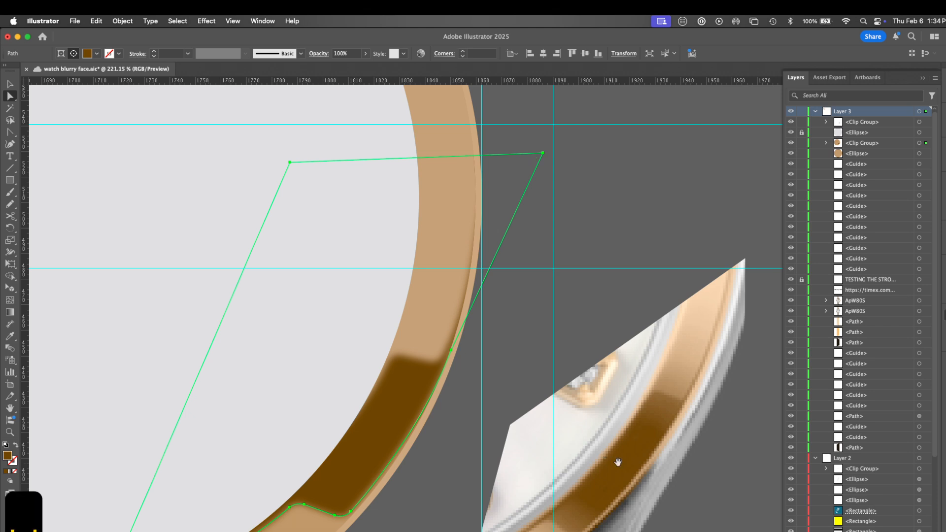
Select the clipping ellipse inside the bezel's clip group and switch to Draw Inside mode for it.
{"action": "left_click_drag", "start_coordinate": [614, 460], "coordinate": [684, 380]}
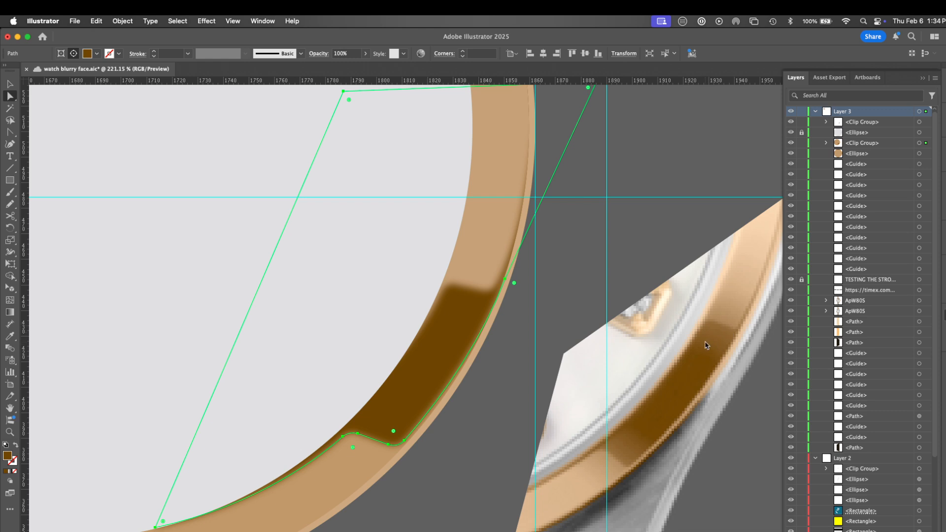
{"action": "key", "text": "super+minus"}
{"action": "key", "text": "super+minus"}
{"action": "key", "text": "super+minus"}
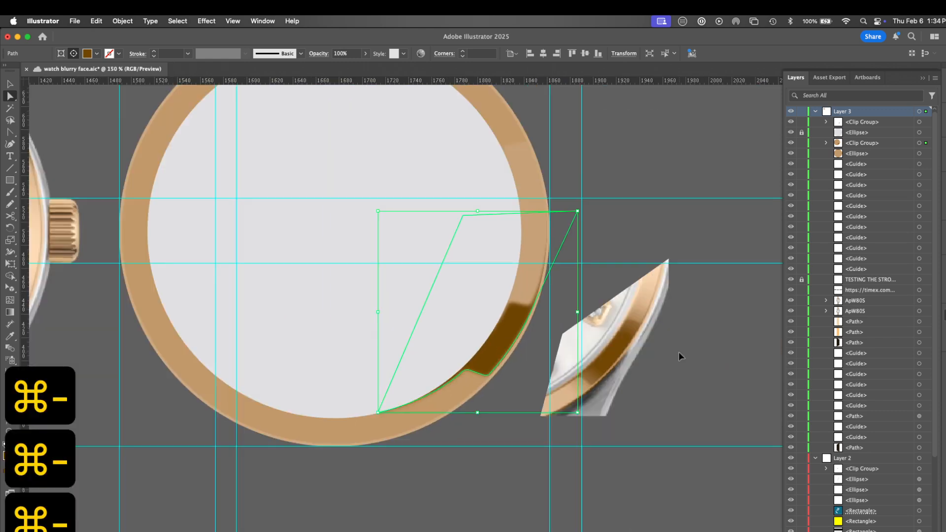
{"action": "key", "text": "super+minus"}
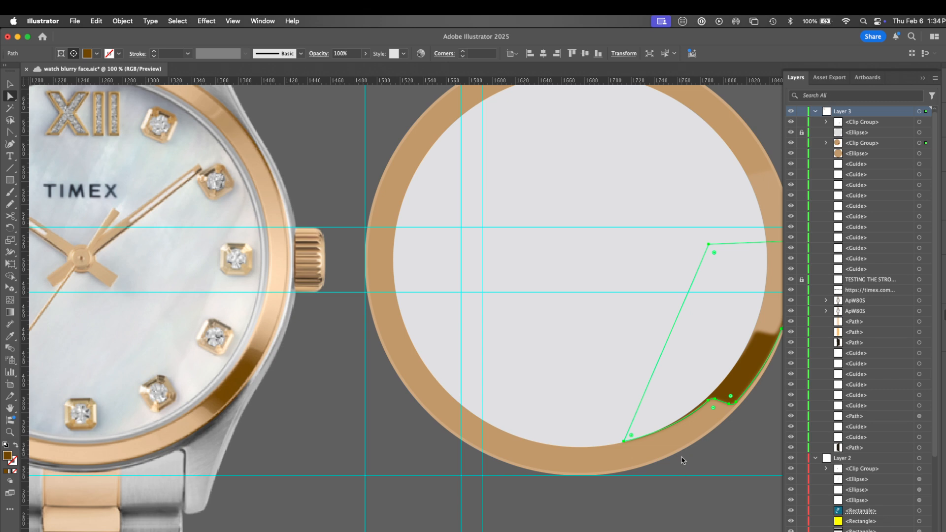
{"action": "key", "text": "v"}
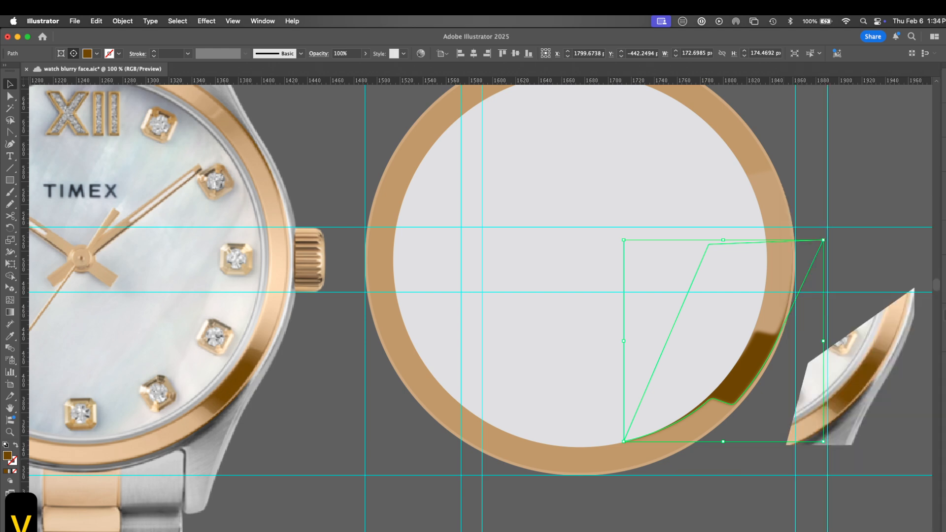
{"action": "left_click", "coordinate": [943, 314]}
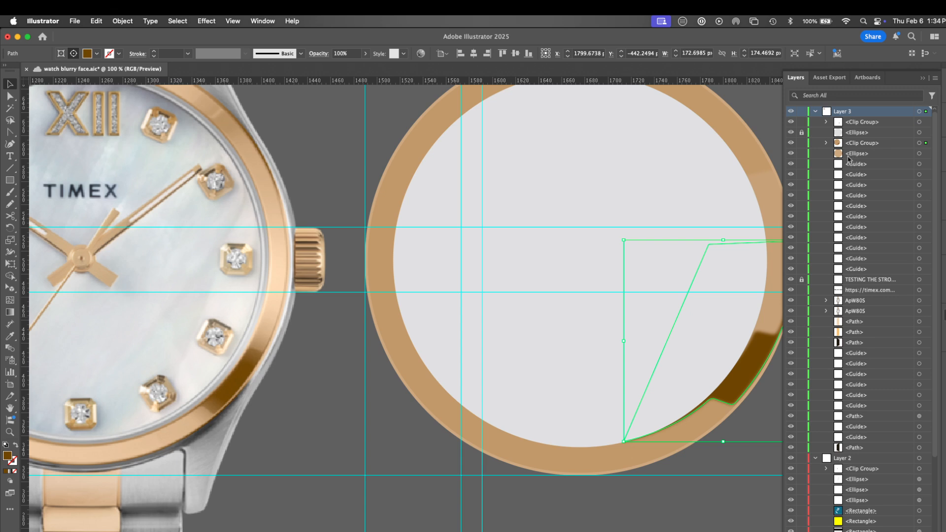
{"action": "left_click", "coordinate": [826, 143]}
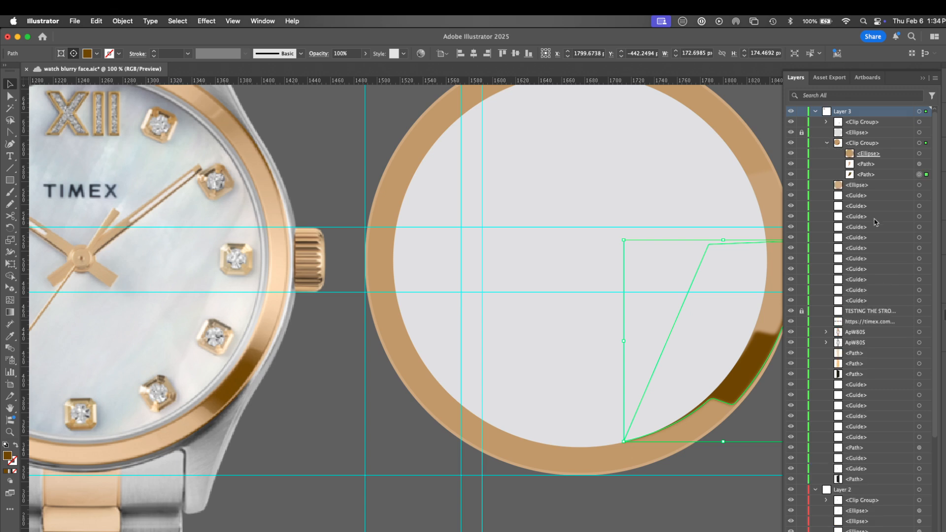
{"action": "left_click", "coordinate": [919, 154]}
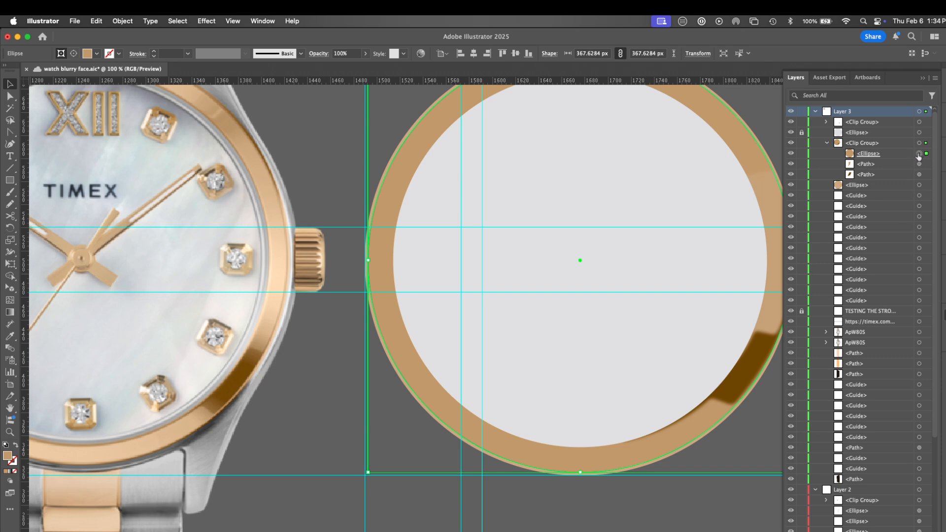
{"action": "left_click", "coordinate": [10, 480]}
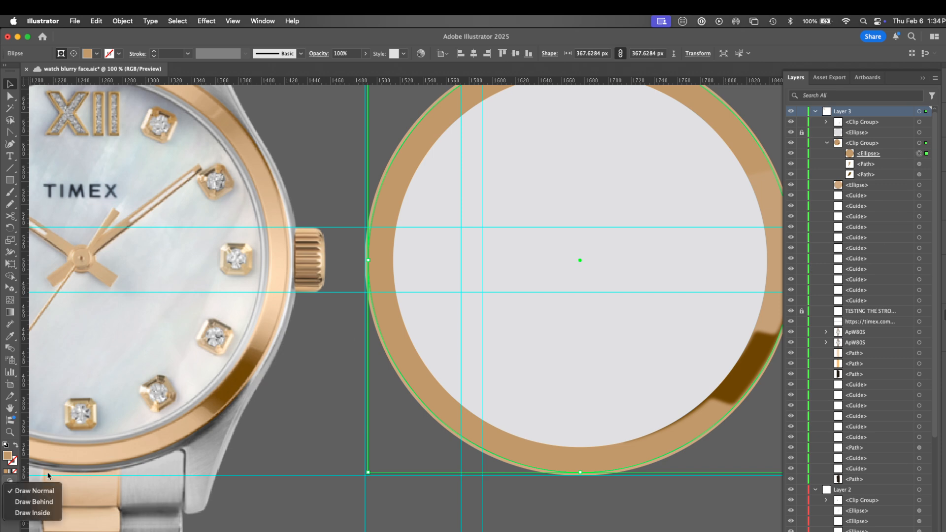
{"action": "left_click", "coordinate": [45, 512]}
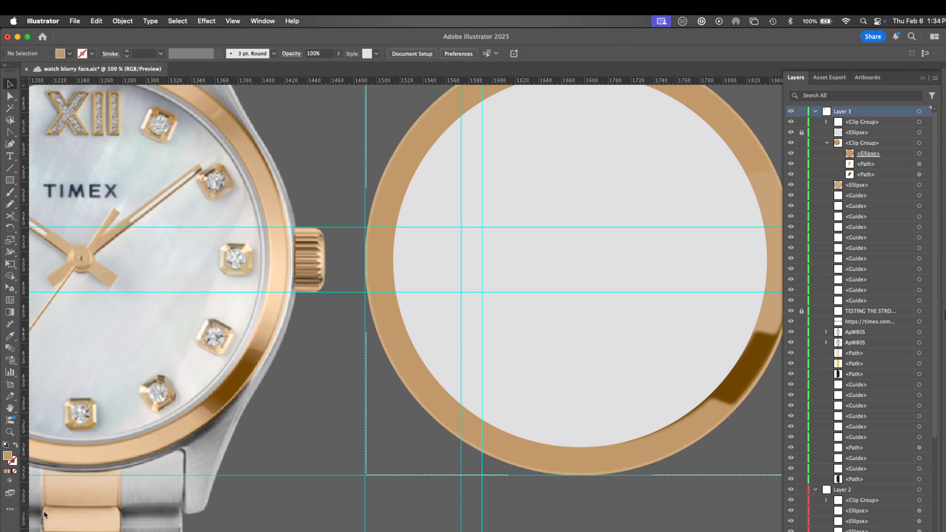
Draw a magenta (ff45f9) ellipse about 84 by 34 px over the dark reflection and rotate it clockwise to lie across the ring.
{"action": "key", "text": "F6"}
{"action": "left_click", "coordinate": [913, 154]}
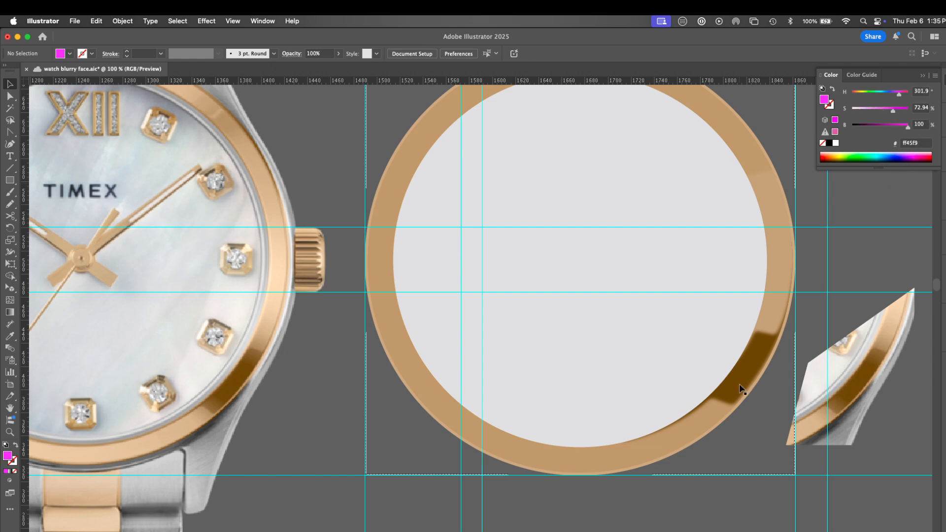
{"action": "key", "text": "l"}
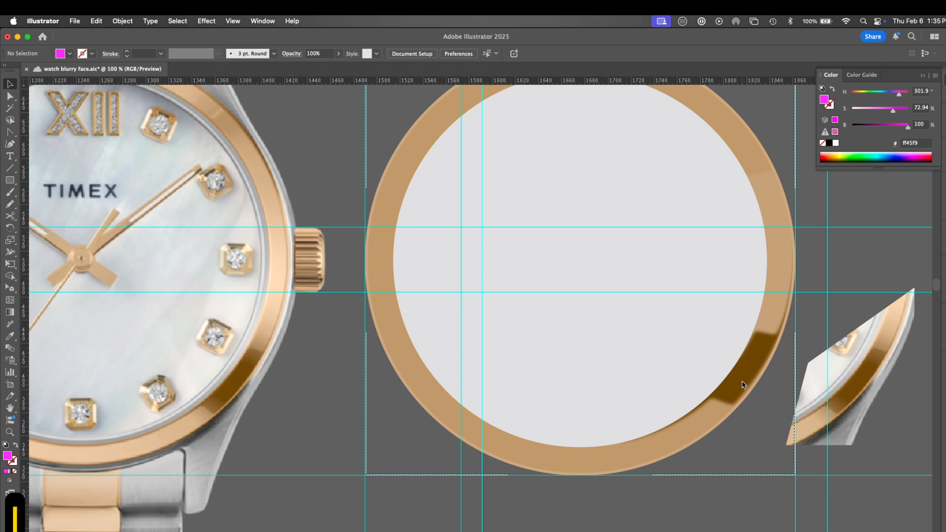
{"action": "left_click_drag", "start_coordinate": [750, 365], "coordinate": [798, 385]}
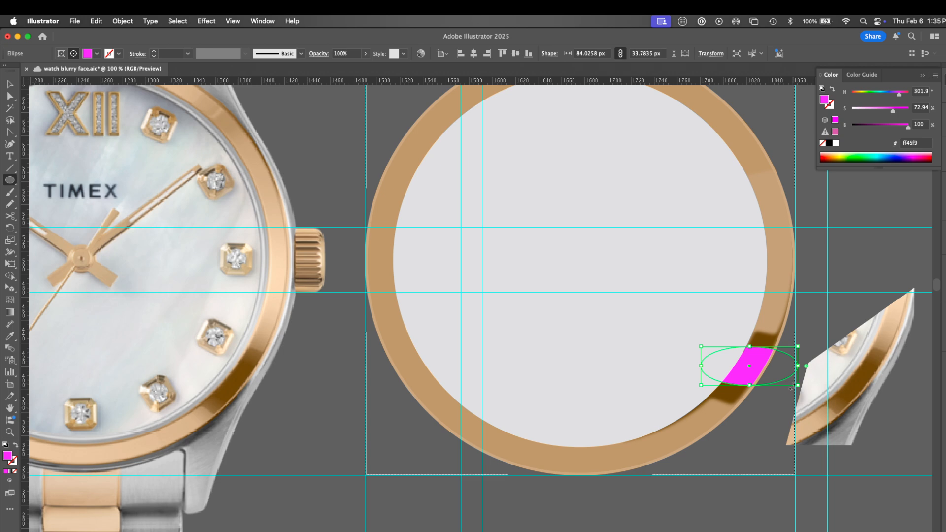
{"action": "key", "text": "v"}
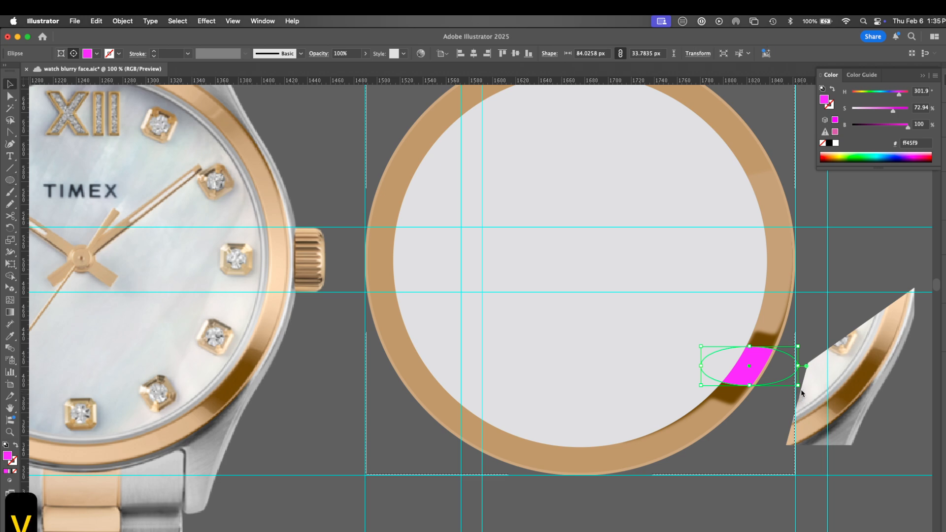
{"action": "left_click_drag", "start_coordinate": [798, 392], "coordinate": [790, 409]}
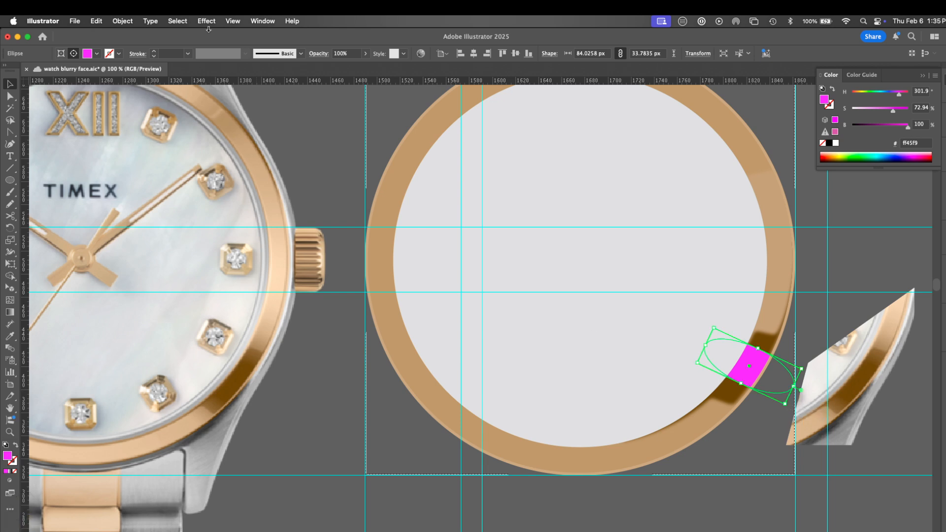
Apply a Gaussian Blur with a radius of about 55.6 pixels to the magenta ellipse.
{"action": "left_click", "coordinate": [206, 21]}
{"action": "mouse_move", "coordinate": [295, 239]}
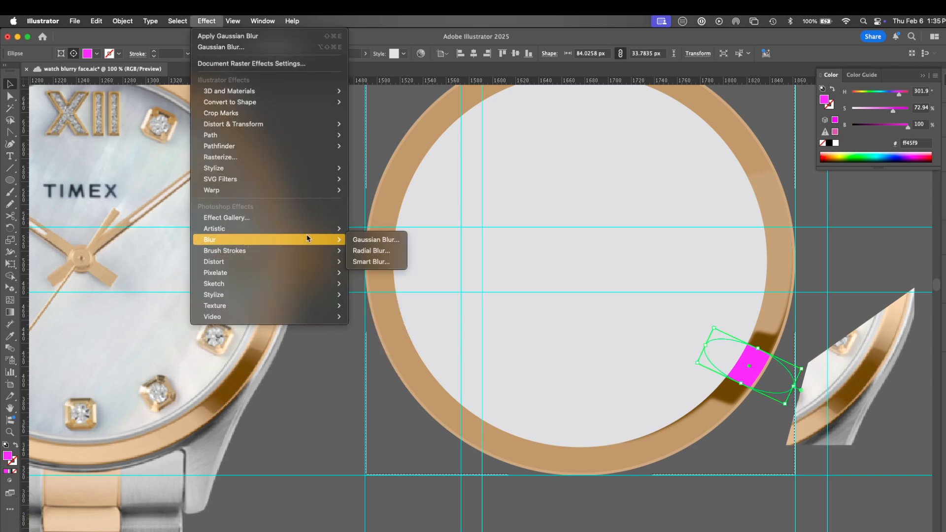
{"action": "left_click", "coordinate": [390, 241]}
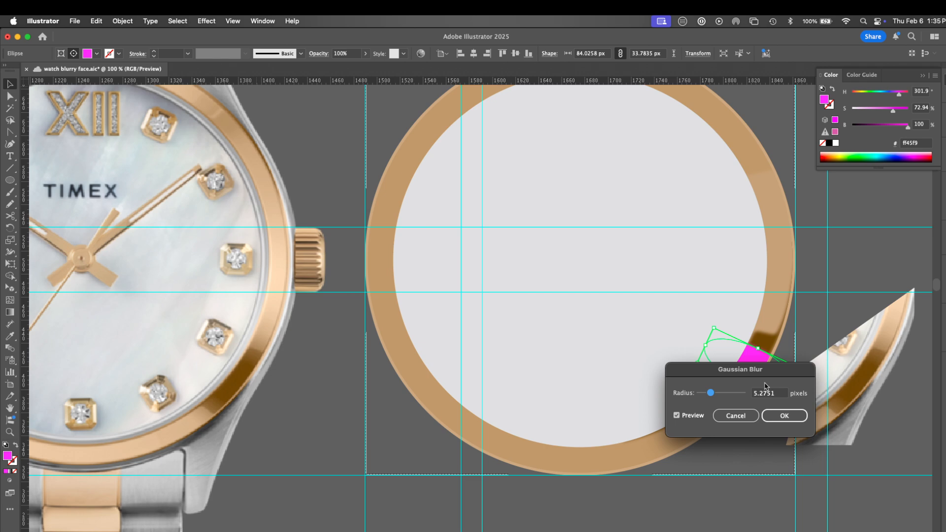
{"action": "left_click_drag", "start_coordinate": [765, 386], "coordinate": [631, 479]}
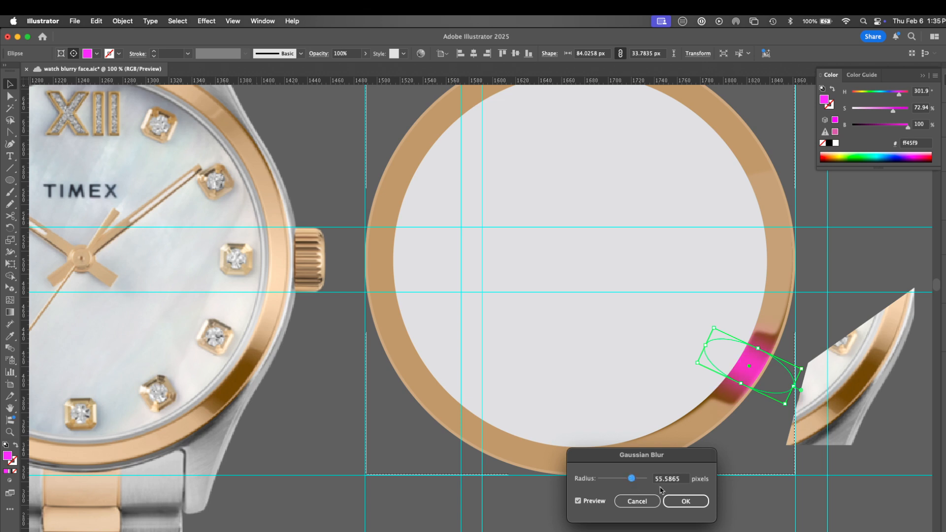
{"action": "left_click", "coordinate": [681, 499]}
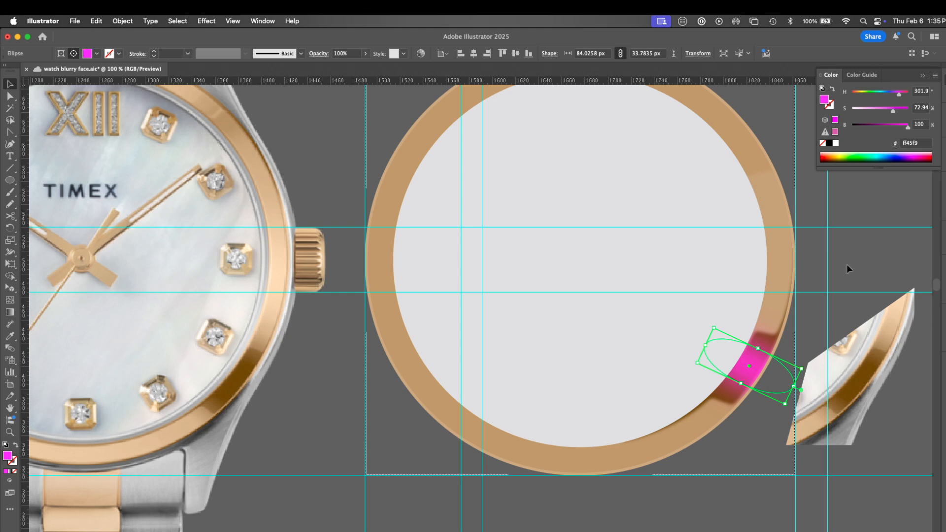
Recolour the blurred ellipse from magenta to a dark reddish brown (873f0f).
{"action": "left_click", "coordinate": [943, 212]}
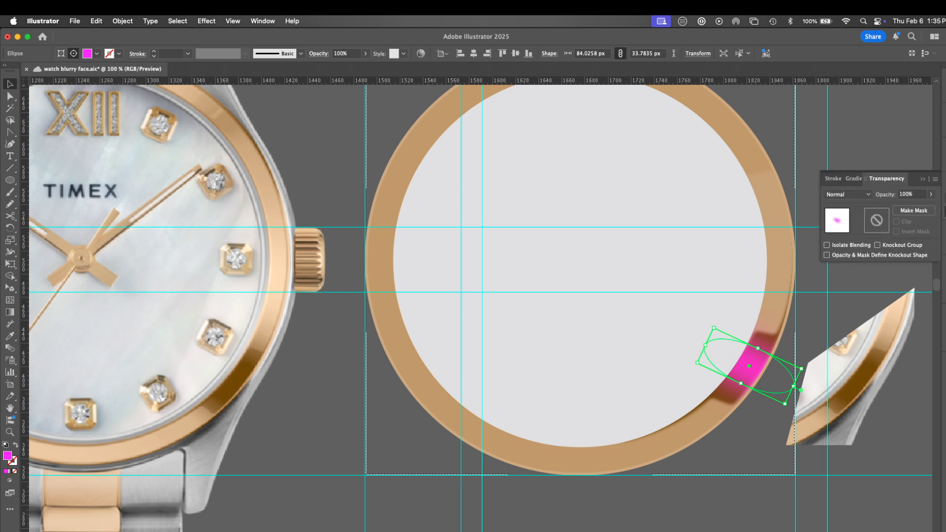
{"action": "left_click", "coordinate": [944, 85]}
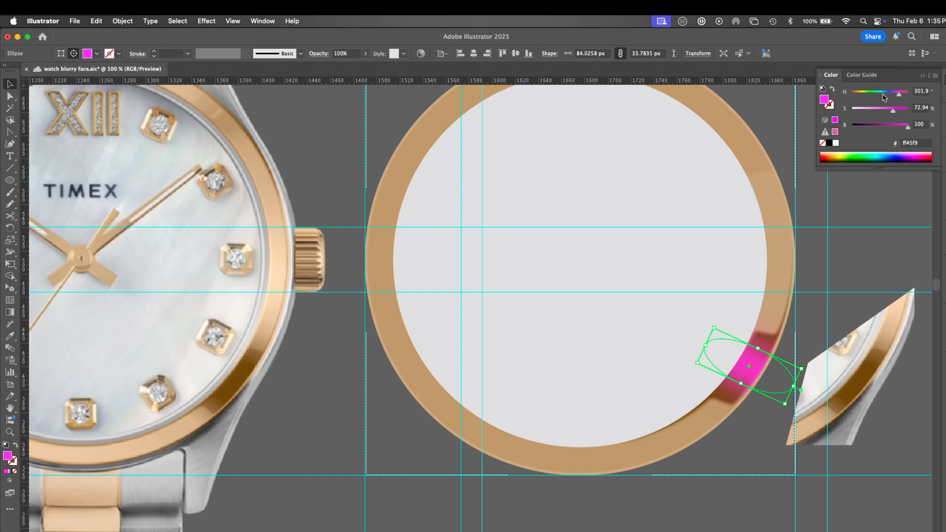
{"action": "left_click_drag", "start_coordinate": [901, 98], "coordinate": [856, 100]}
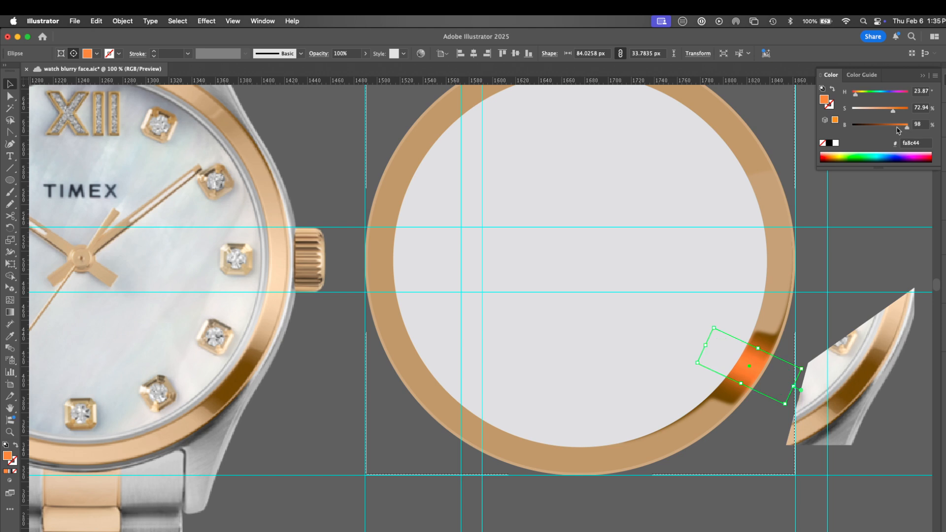
{"action": "mouse_move", "coordinate": [907, 127]}
{"action": "left_mouse_down"}
{"action": "mouse_move", "coordinate": [875, 132]}
{"action": "mouse_move", "coordinate": [903, 116]}
{"action": "left_mouse_up"}
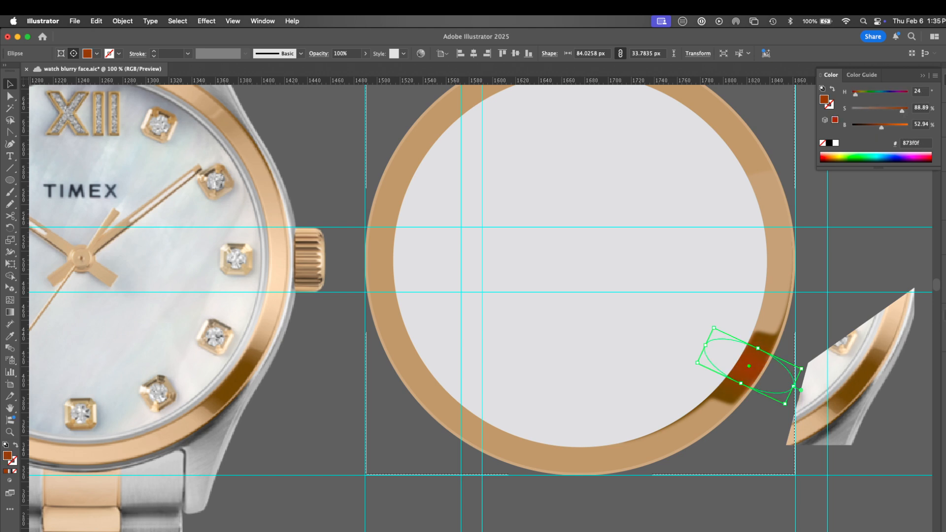
Blend the brown ellipse with Multiply after trying Overlay, lower its opacity to 22%, and deselect it.
{"action": "left_click", "coordinate": [943, 212]}
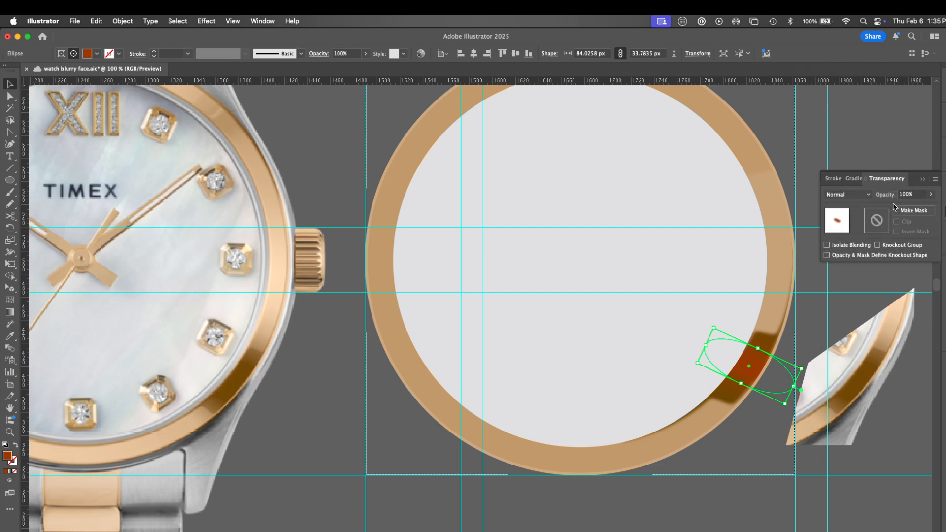
{"action": "left_click", "coordinate": [858, 194]}
{"action": "left_click", "coordinate": [861, 236]}
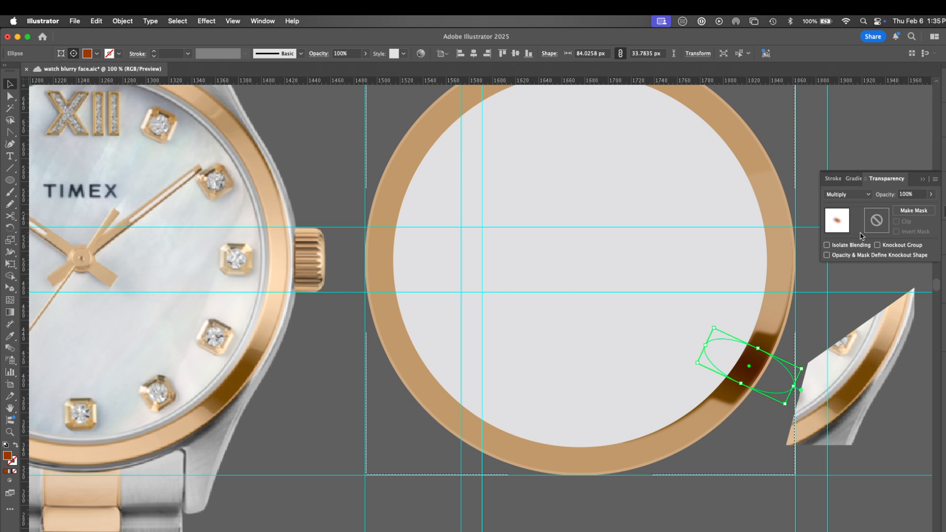
{"action": "left_click", "coordinate": [858, 196]}
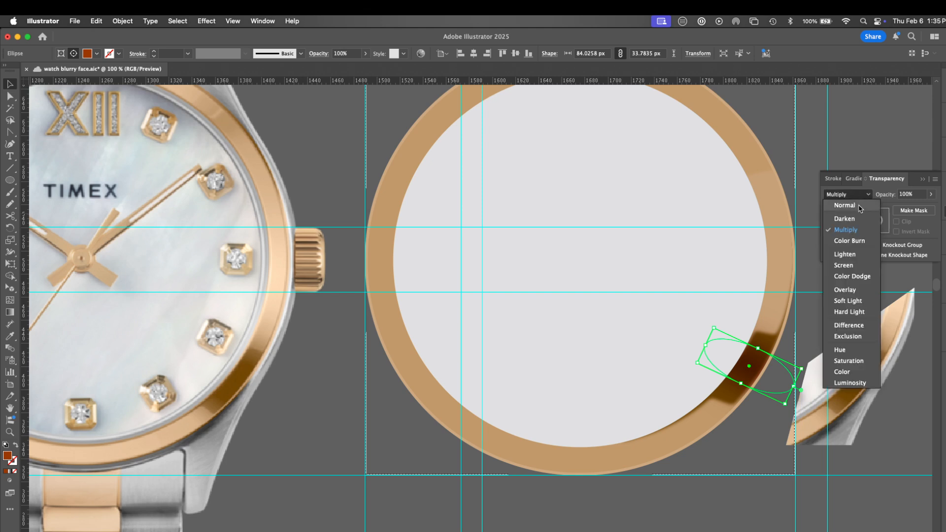
{"action": "left_click", "coordinate": [855, 291]}
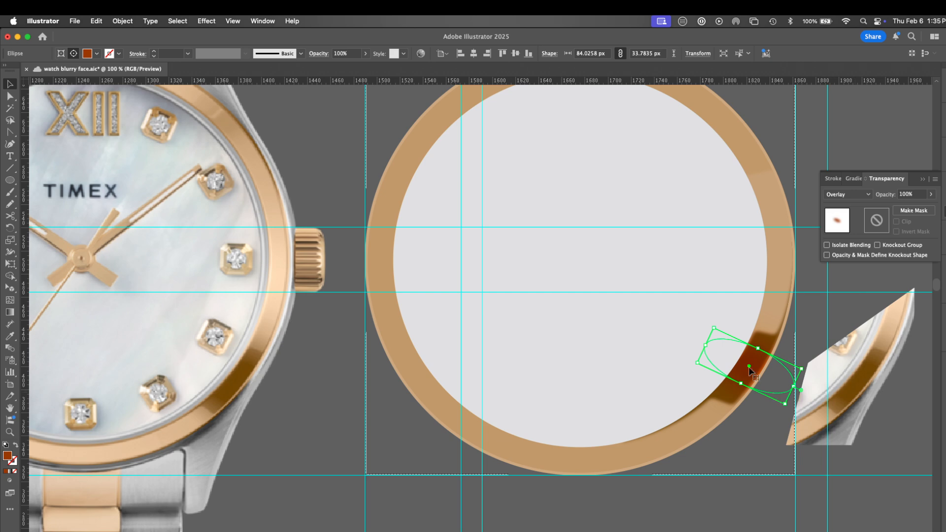
{"action": "left_click", "coordinate": [863, 196]}
{"action": "left_click", "coordinate": [863, 231]}
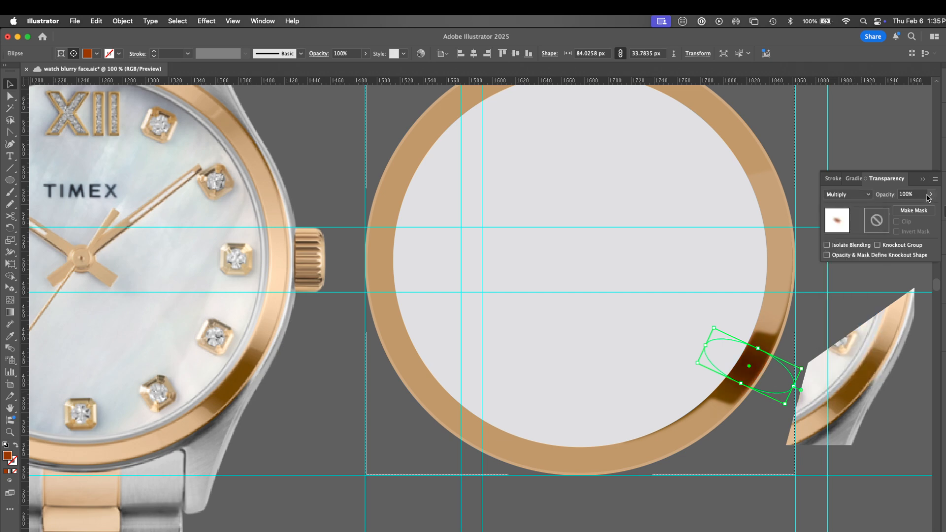
{"action": "left_click", "coordinate": [931, 194]}
{"action": "left_click_drag", "start_coordinate": [930, 207], "coordinate": [900, 209]}
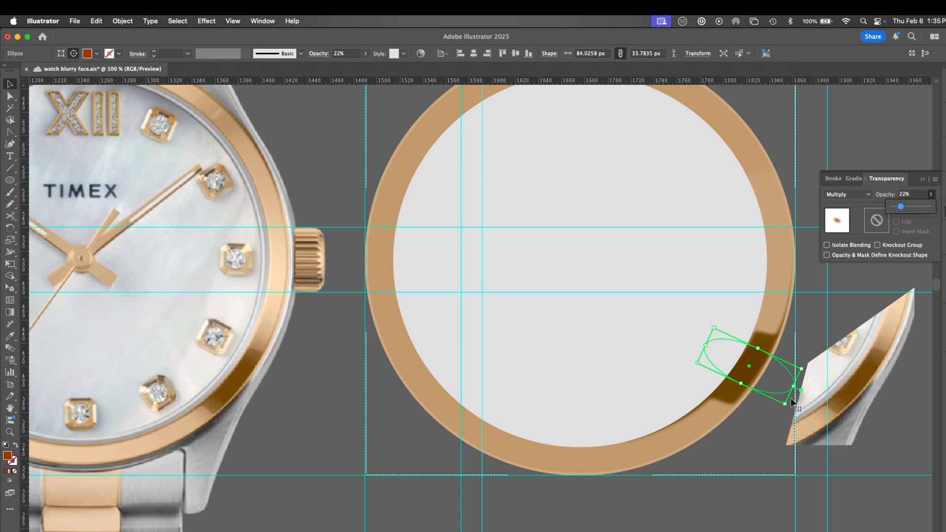
{"action": "left_click", "coordinate": [756, 451]}
Directly select the brown ellipse inside the clip group and toggle its Gaussian Blur off and back on.
{"action": "left_click", "coordinate": [745, 373]}
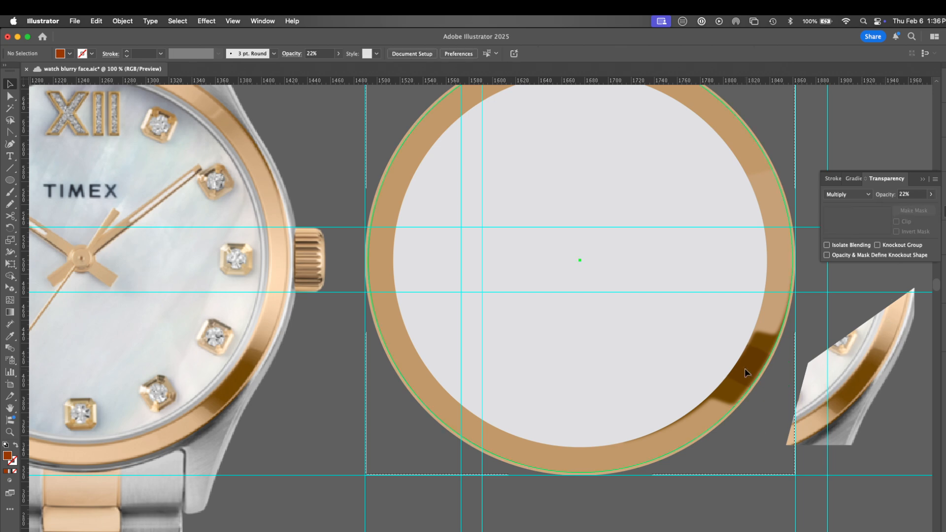
{"action": "key", "text": "a"}
{"action": "left_click", "coordinate": [761, 416]}
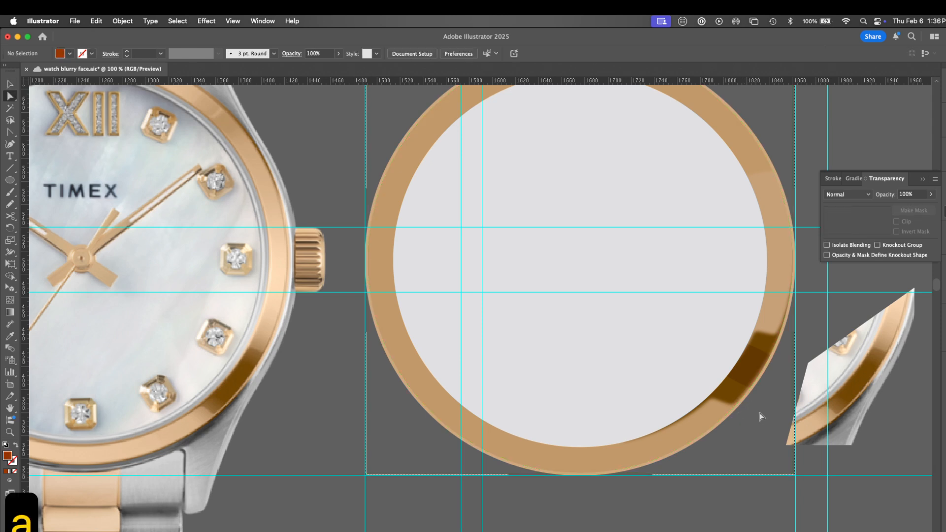
{"action": "left_click", "coordinate": [752, 375]}
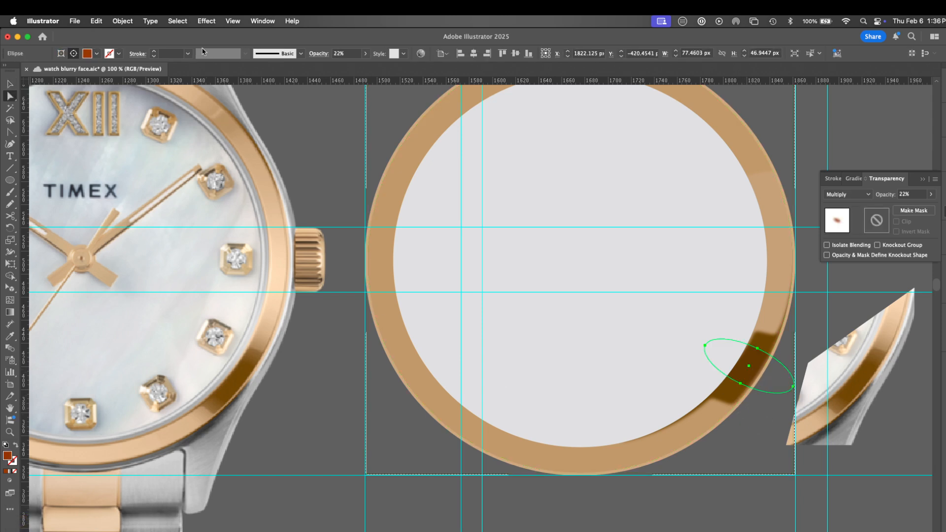
{"action": "left_click", "coordinate": [943, 149]}
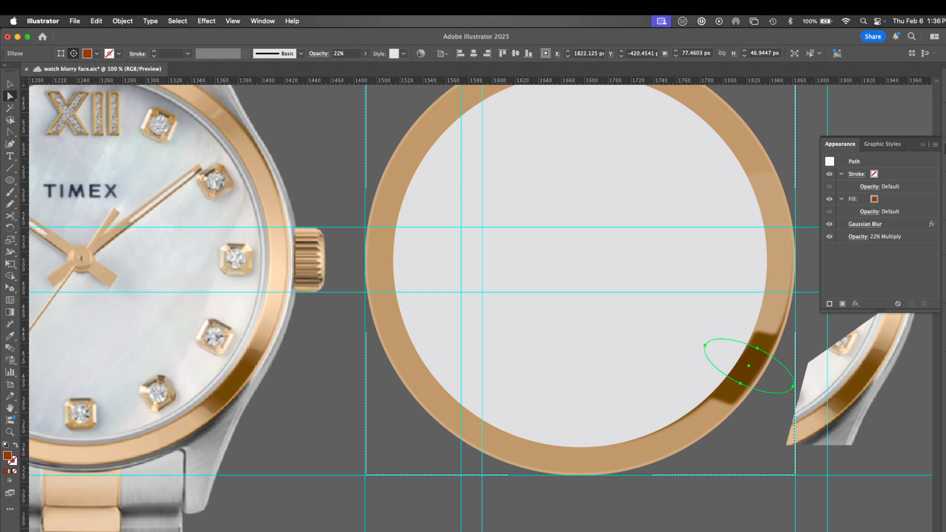
{"action": "left_click", "coordinate": [830, 225]}
{"action": "left_click", "coordinate": [829, 224]}
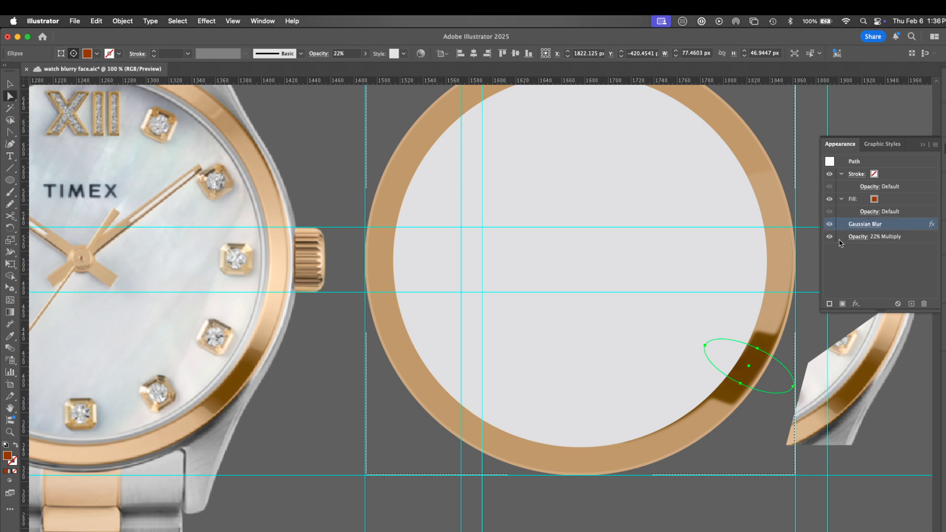
Duplicate the blurred brown ellipse onto the lower end of the dark reflection and fill the copy with white.
{"action": "left_click", "coordinate": [765, 460]}
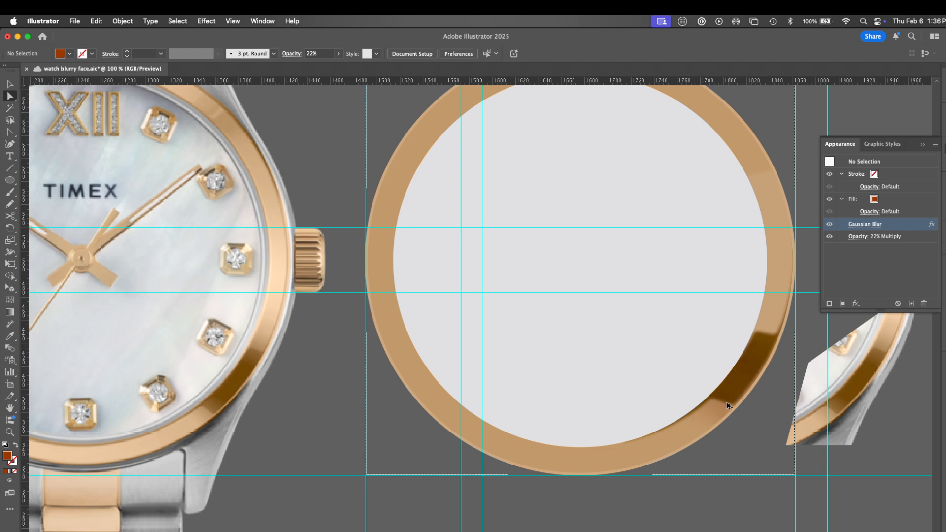
{"action": "left_click", "coordinate": [718, 424]}
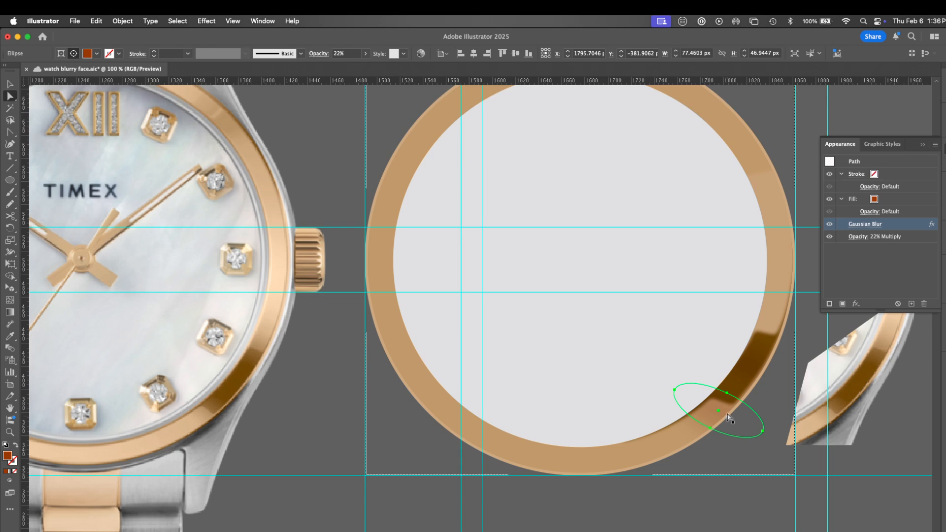
{"action": "key", "text": "F6"}
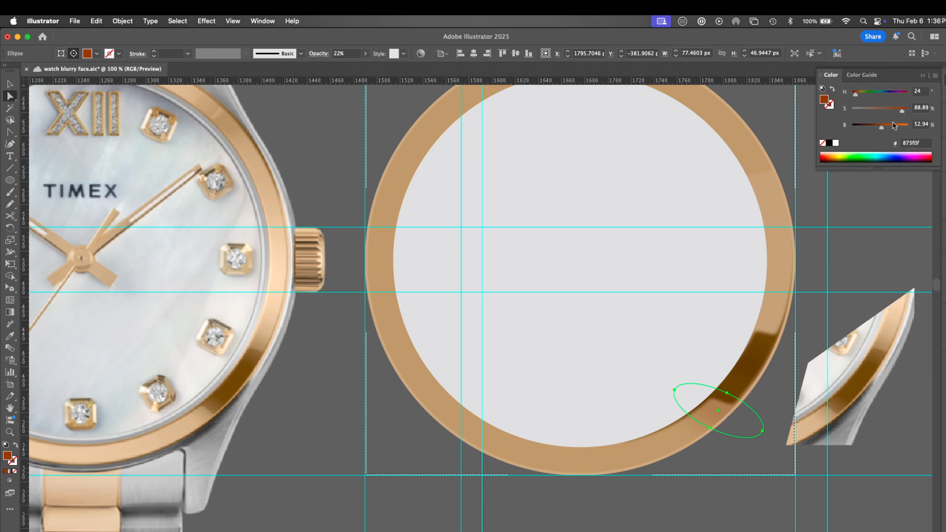
{"action": "left_click_drag", "start_coordinate": [884, 126], "coordinate": [816, 136]}
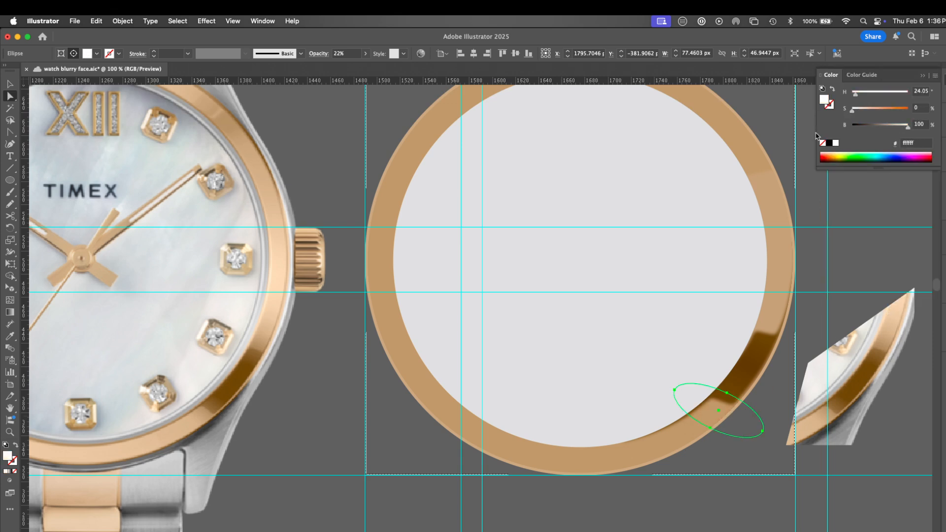
Set the white ellipse to Overlay blending at 56% opacity and refresh its Gaussian Blur.
{"action": "key", "text": "super+shift+F10"}
{"action": "left_click", "coordinate": [847, 194]}
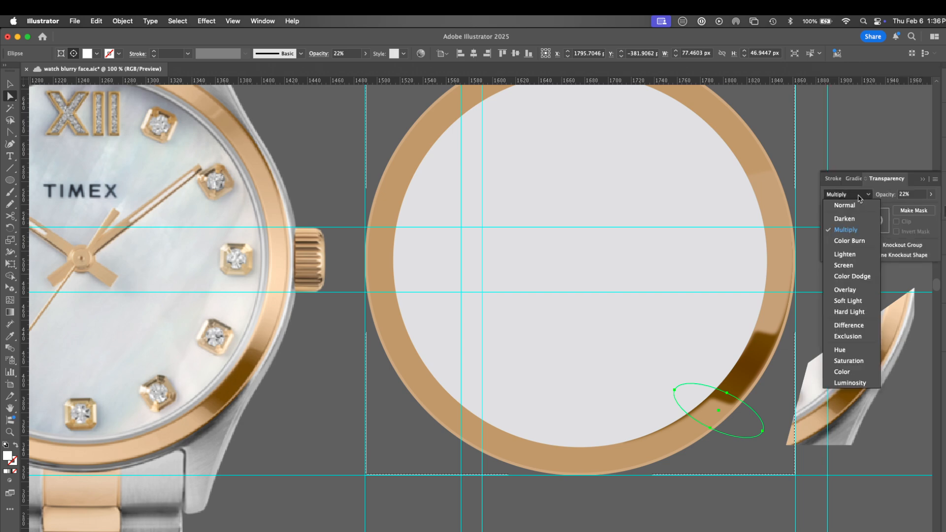
{"action": "left_click", "coordinate": [853, 295]}
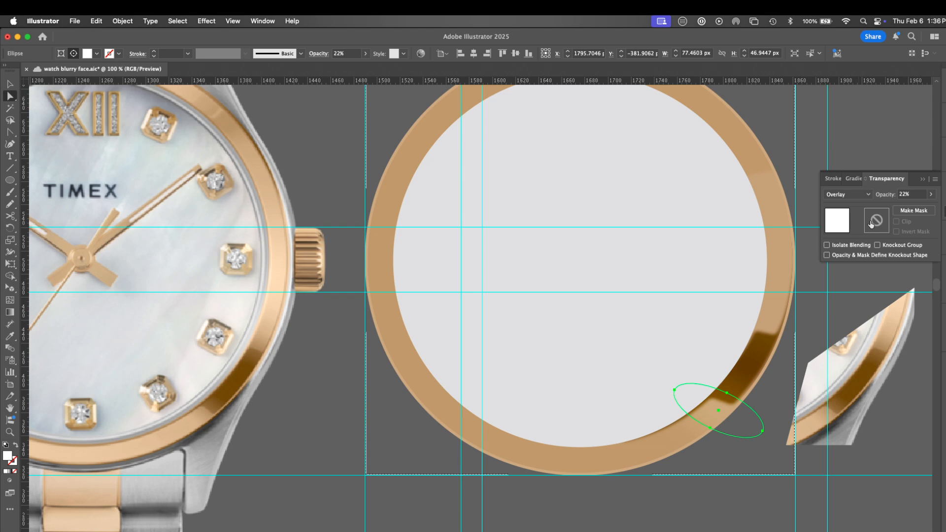
{"action": "left_click", "coordinate": [931, 194]}
{"action": "left_click_drag", "start_coordinate": [901, 207], "coordinate": [913, 208]}
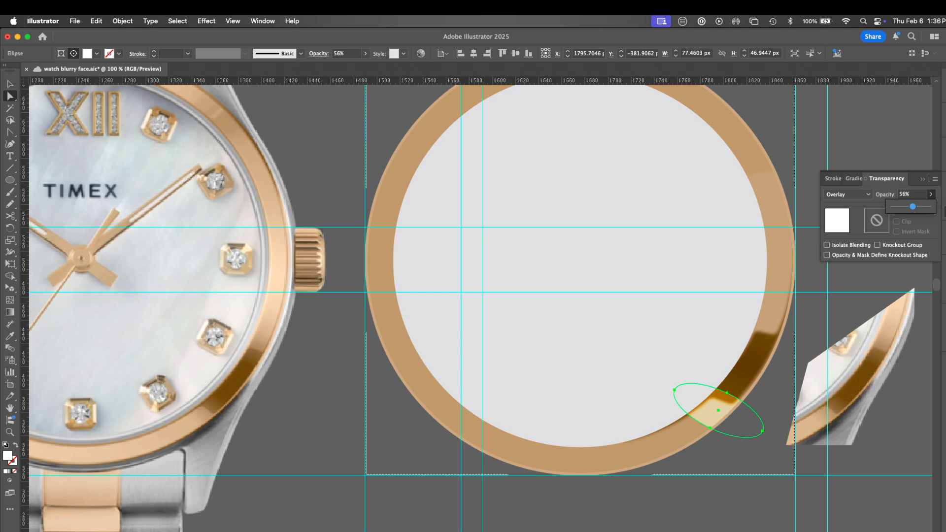
{"action": "left_click", "coordinate": [944, 149]}
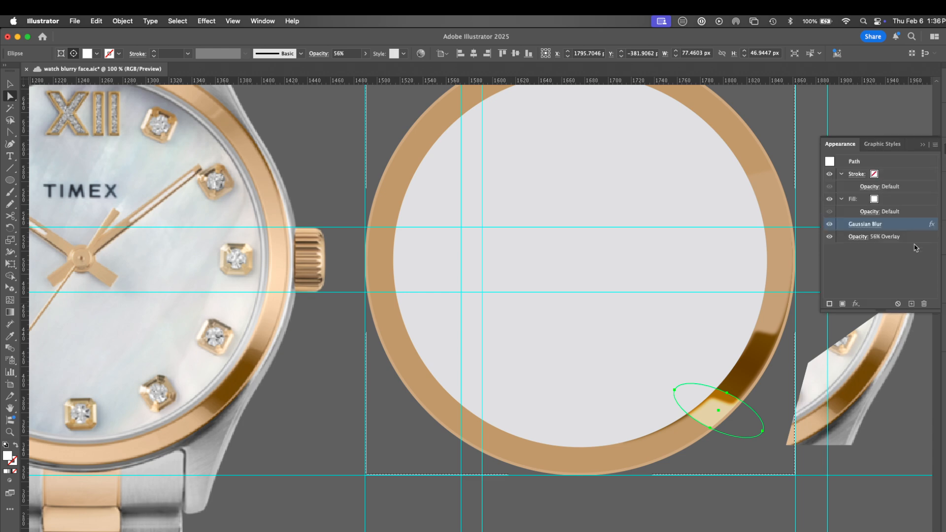
{"action": "left_click", "coordinate": [829, 225]}
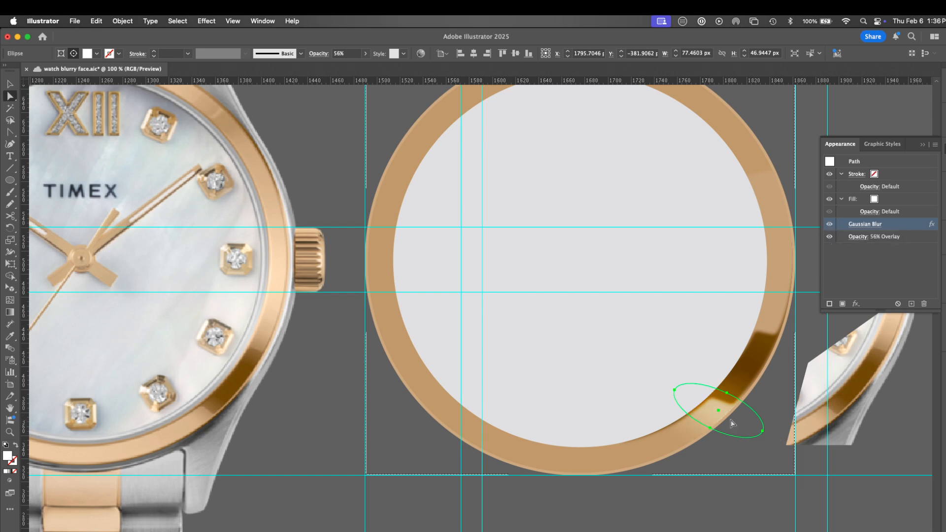
Duplicate the white highlight onto the upper end of the dark reflection and reduce the copy's opacity to 24%.
{"action": "left_click_drag", "start_coordinate": [729, 422], "coordinate": [772, 333]}
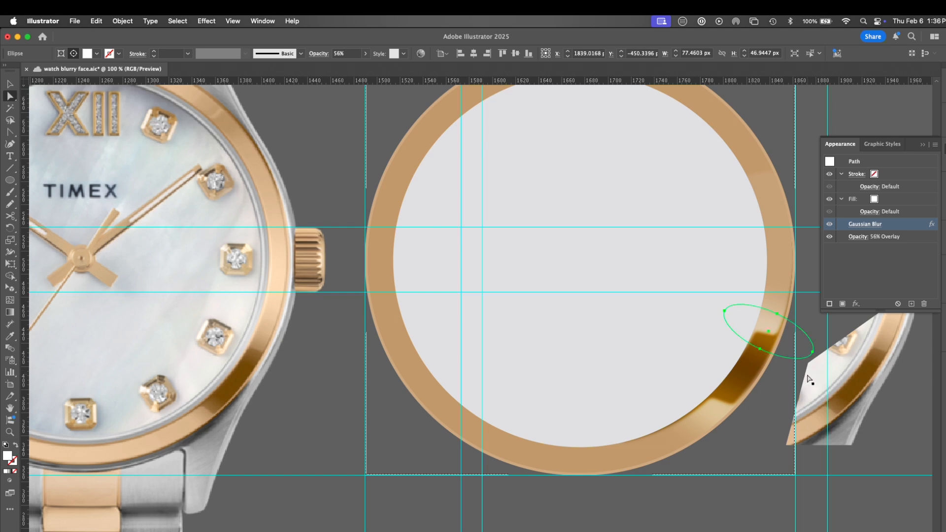
{"action": "key", "text": "v"}
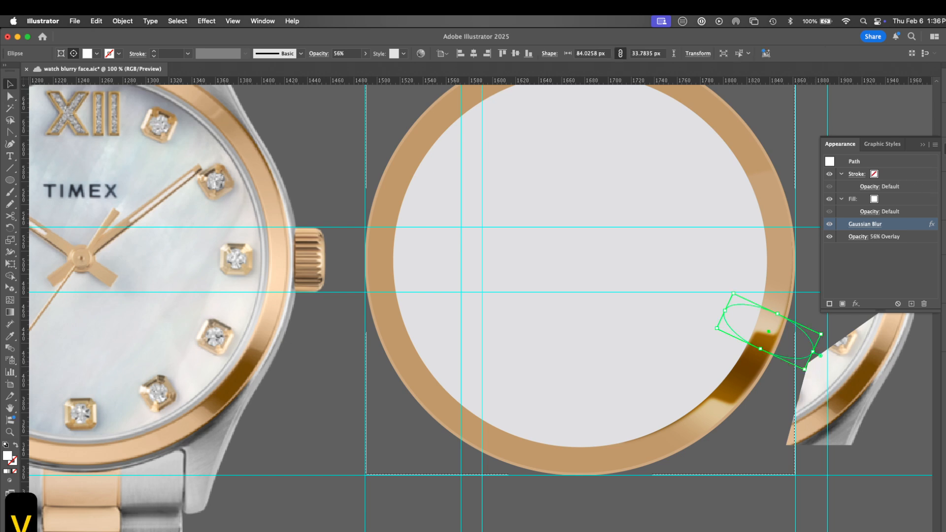
{"action": "key", "text": "super+h"}
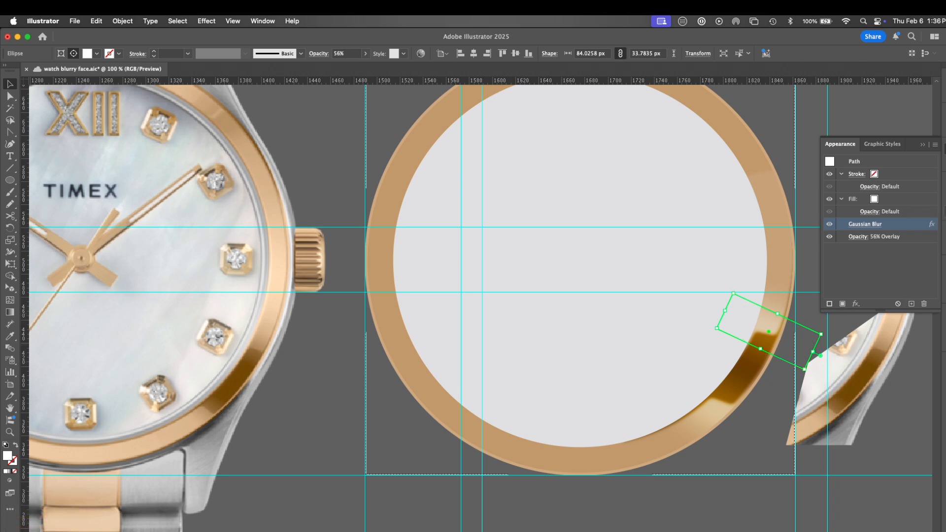
{"action": "key", "text": "super+shift+F10"}
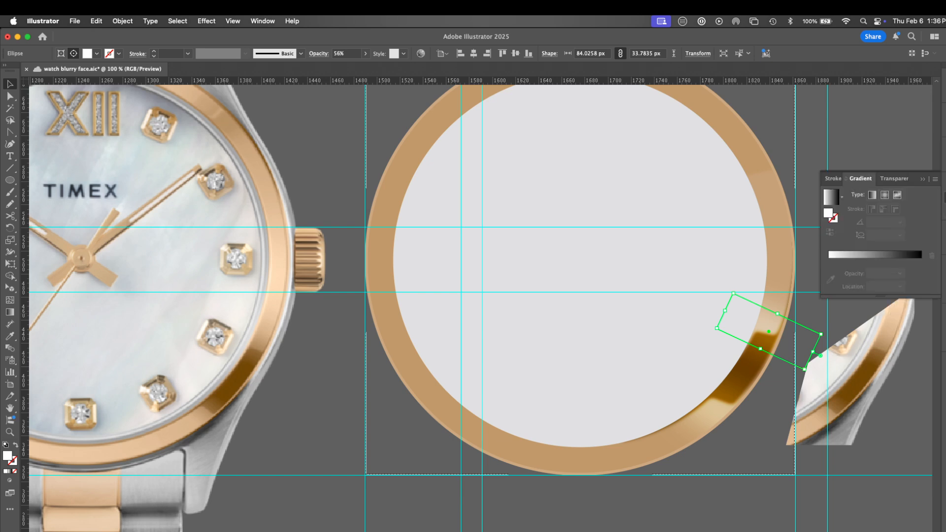
{"action": "left_click", "coordinate": [932, 194]}
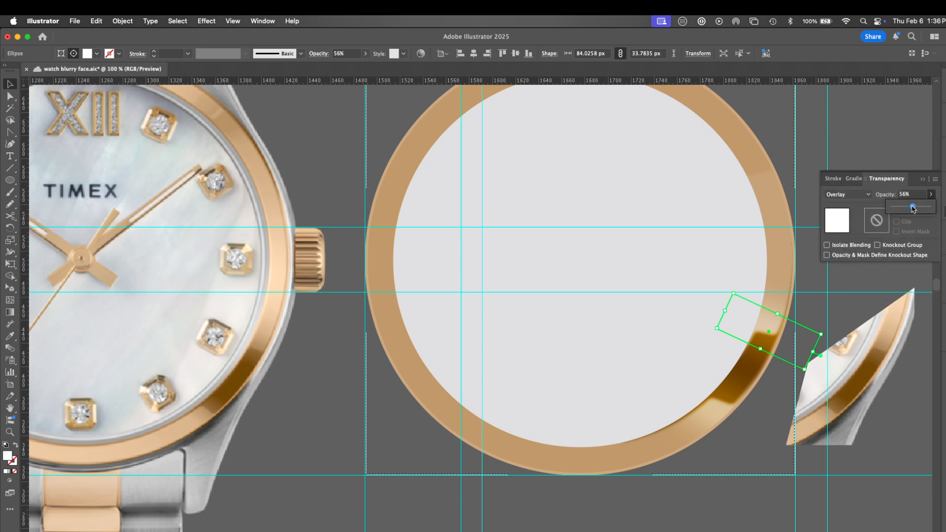
{"action": "left_click_drag", "start_coordinate": [915, 207], "coordinate": [902, 209]}
{"action": "left_click", "coordinate": [753, 463]}
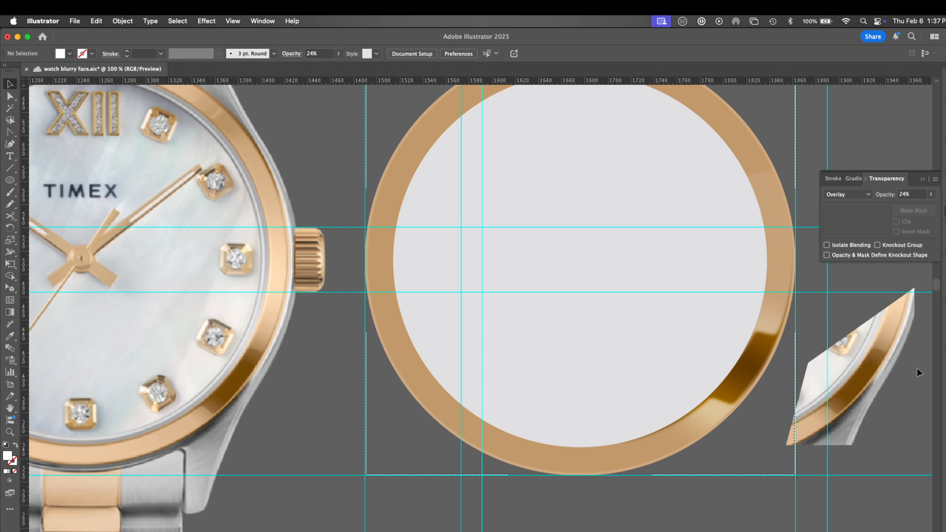
Select the large tan base ellipse below the clip group in Layer 3 and rename it as main case.
{"action": "key", "text": "F7"}
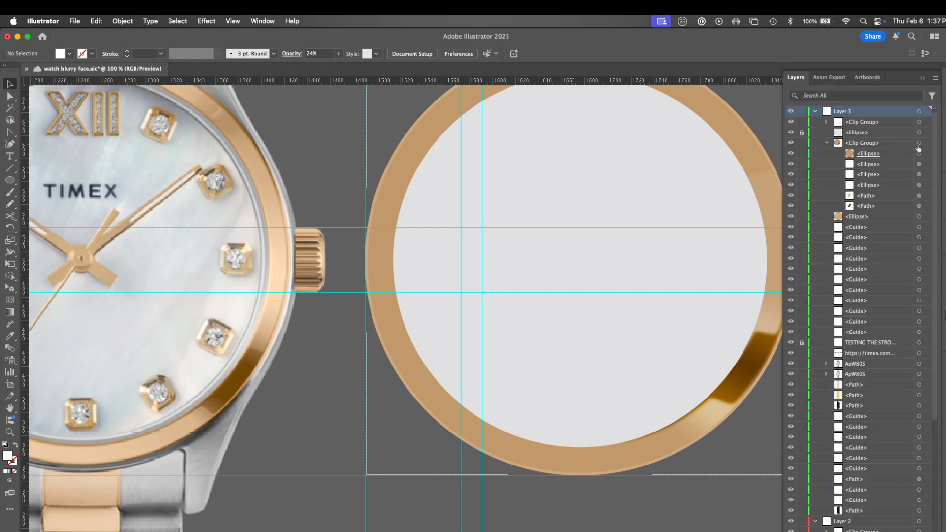
{"action": "left_click", "coordinate": [920, 217]}
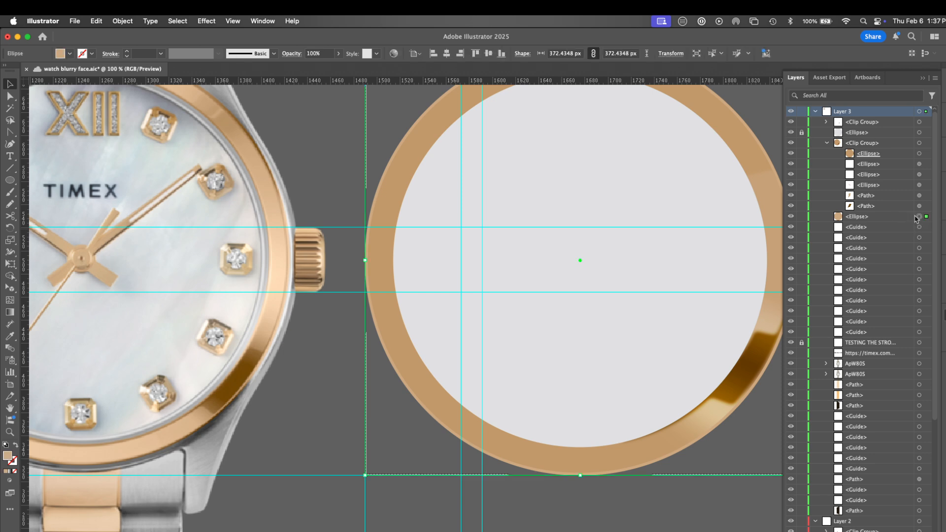
{"action": "key", "text": "super+h"}
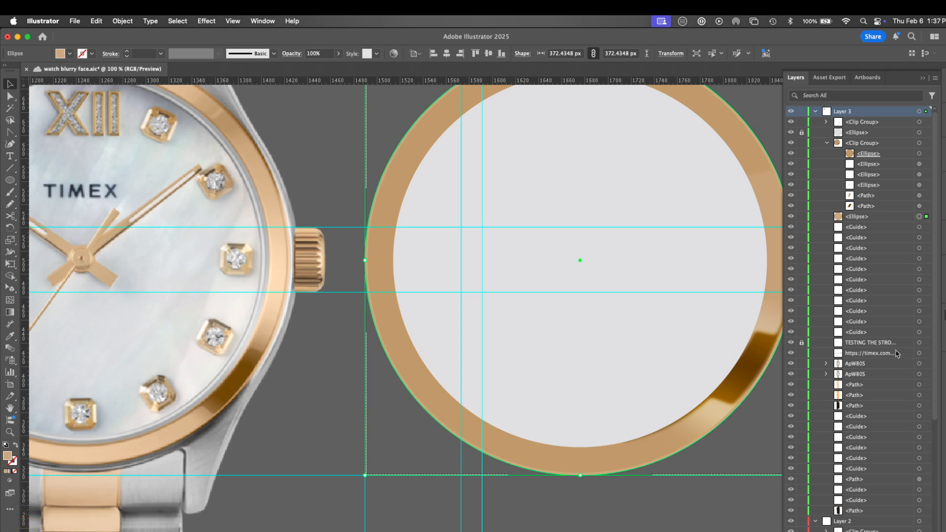
{"action": "double_click", "coordinate": [859, 218]}
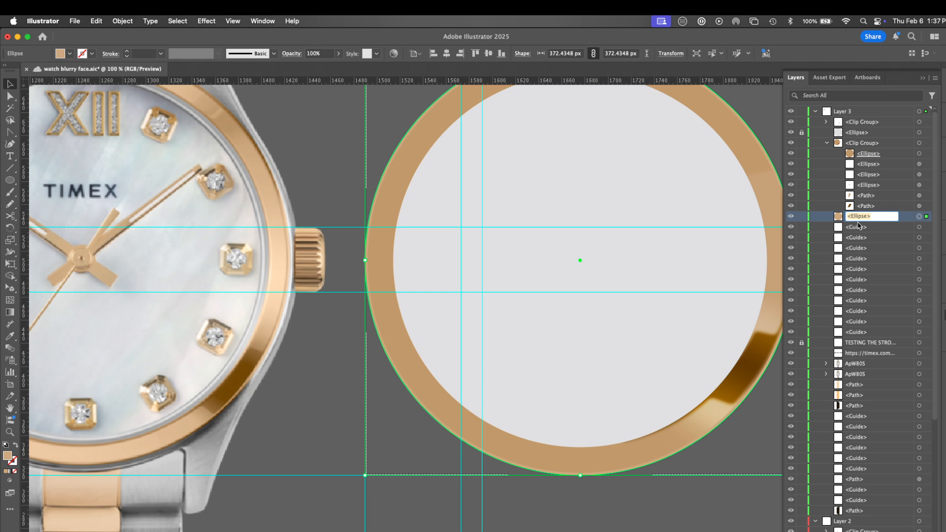
{"action": "type", "text": "main c"}
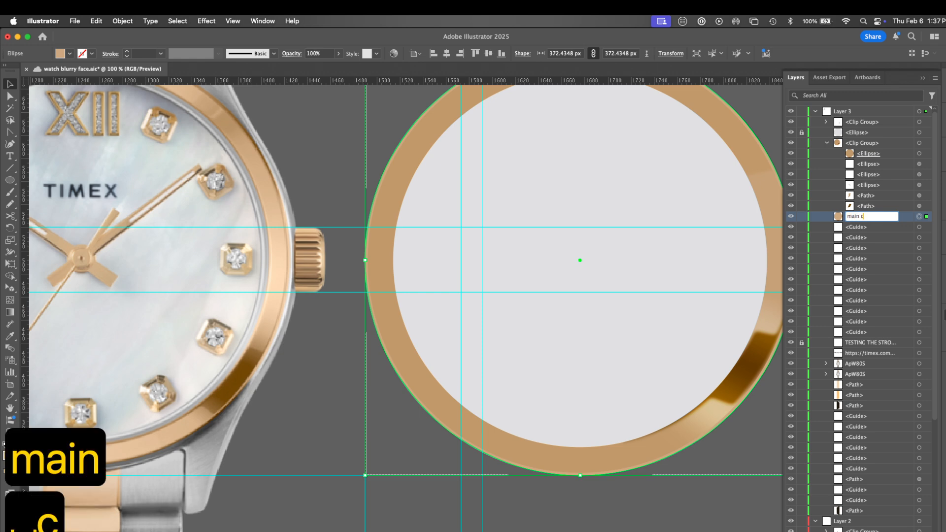
{"action": "type", "text": "ase"}
{"action": "key", "text": "Return"}
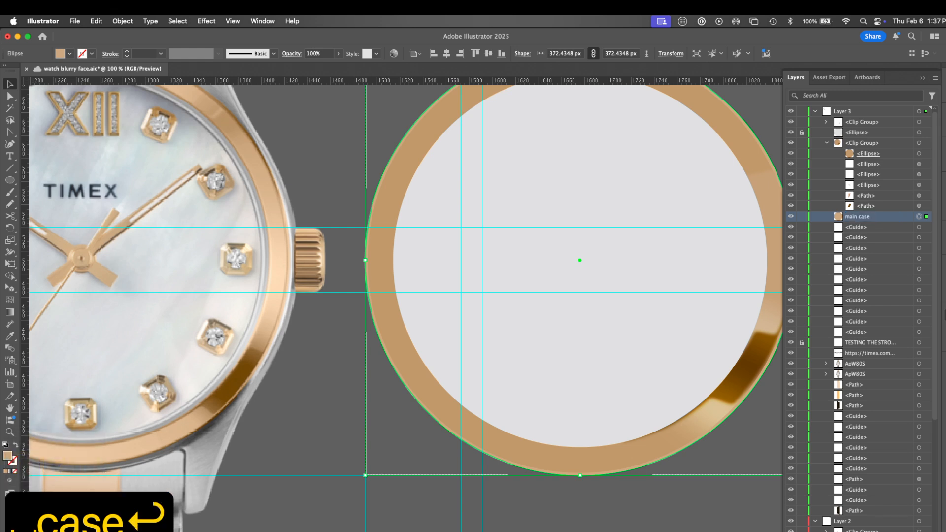
Rename the clip group that holds the bezel reflections as case inside.
{"action": "double_click", "coordinate": [869, 143]}
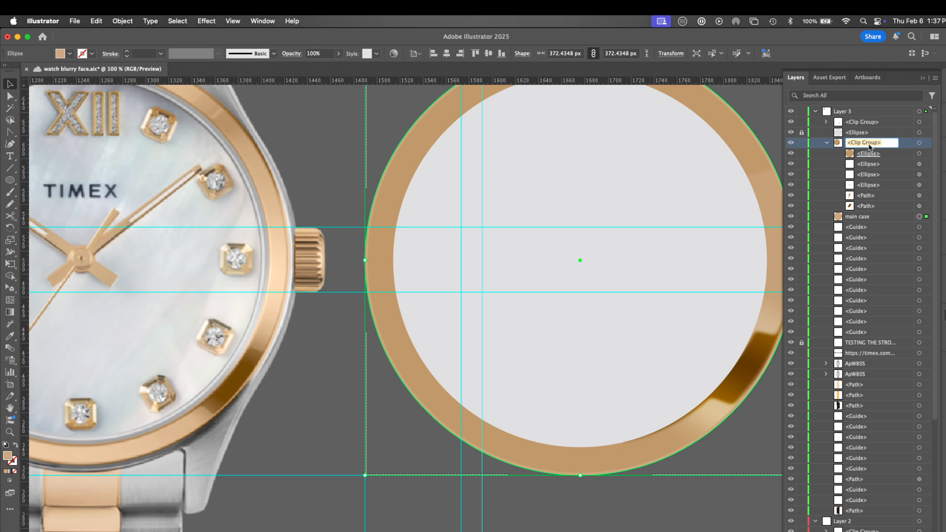
{"action": "type", "text": "case insi"}
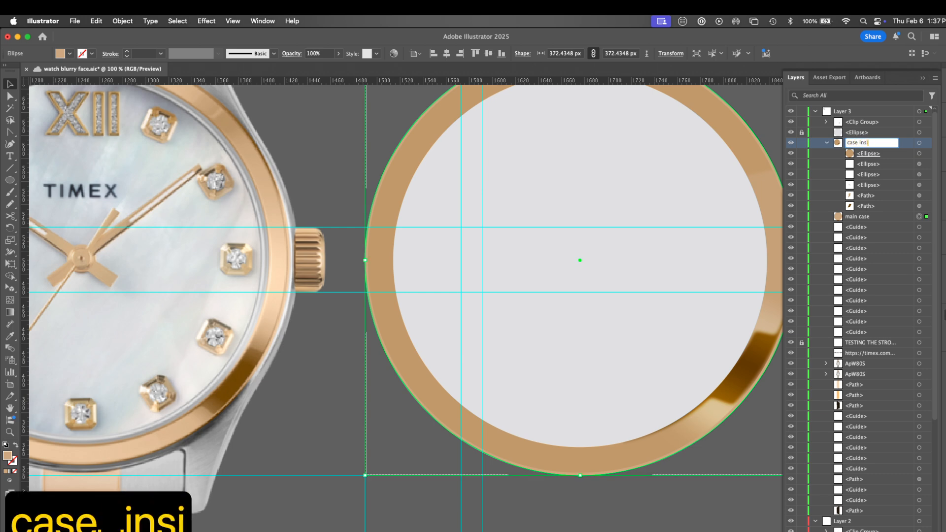
{"action": "type", "text": "de"}
{"action": "key", "text": "Return"}
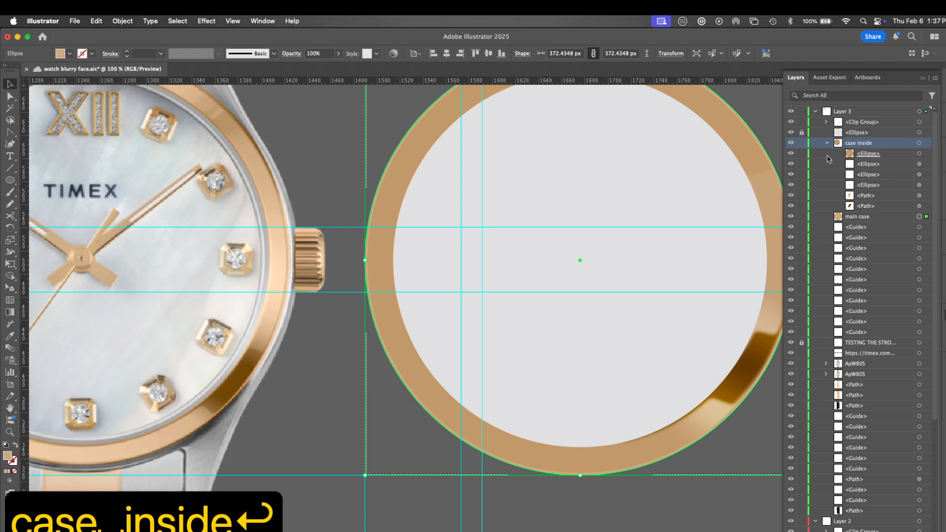
Rename both blurred white highlight ellipses inside the case inside group as fuzzy high.
{"action": "left_click", "coordinate": [919, 164]}
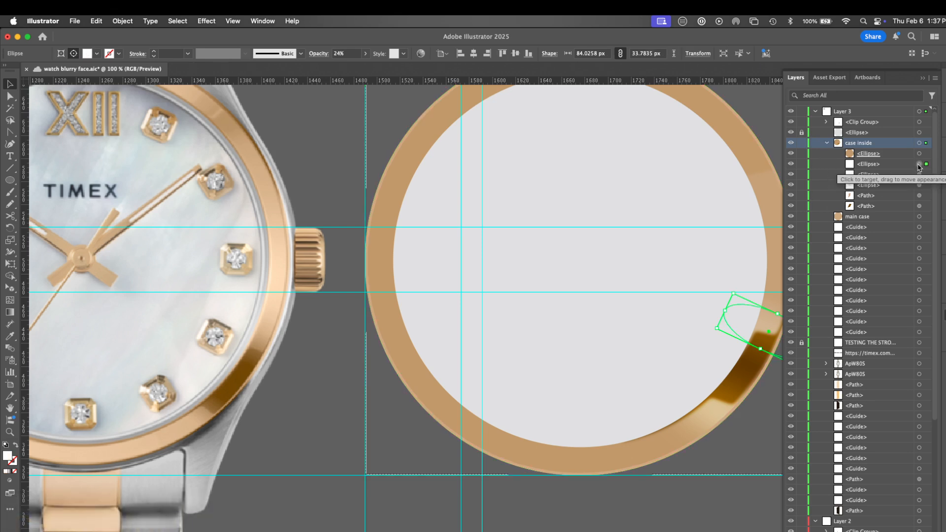
{"action": "double_click", "coordinate": [871, 165]}
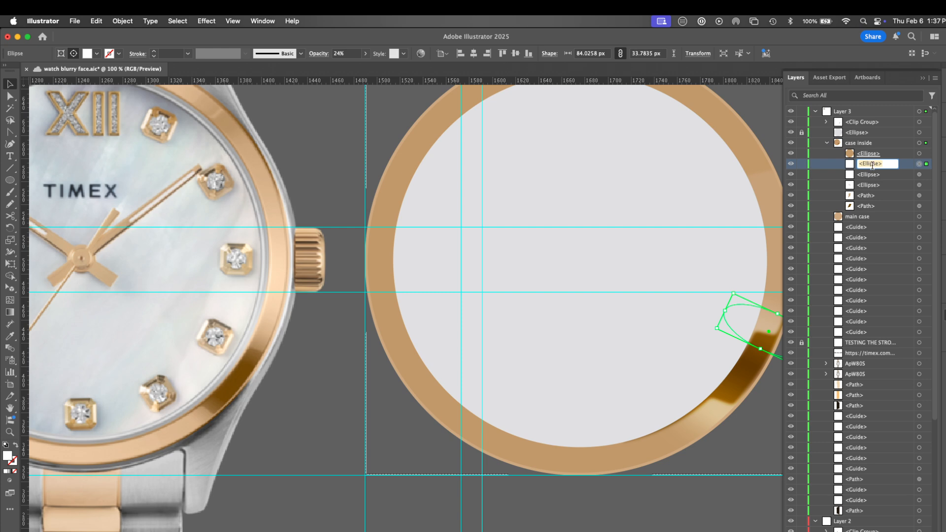
{"action": "type", "text": "fuzzy high"}
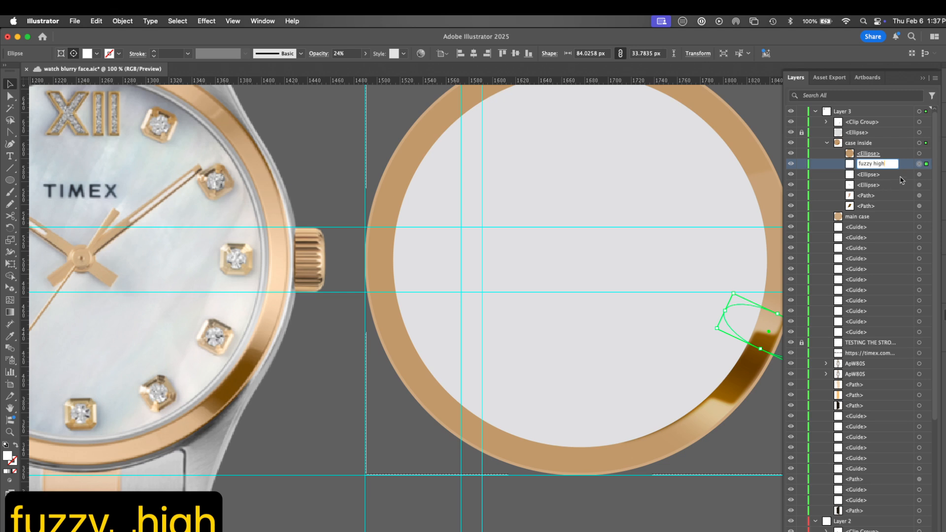
{"action": "left_click", "coordinate": [882, 176]}
{"action": "double_click", "coordinate": [878, 174]}
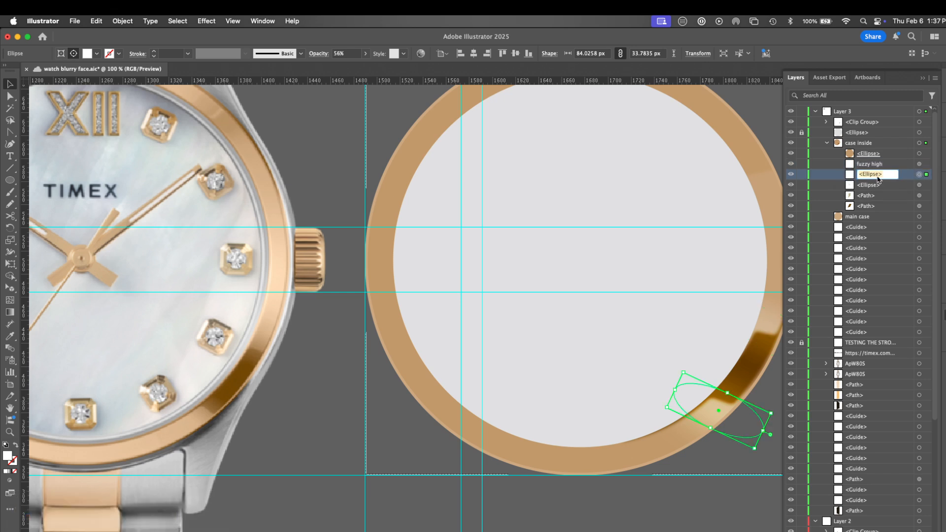
{"action": "type", "text": "fuzzy high"}
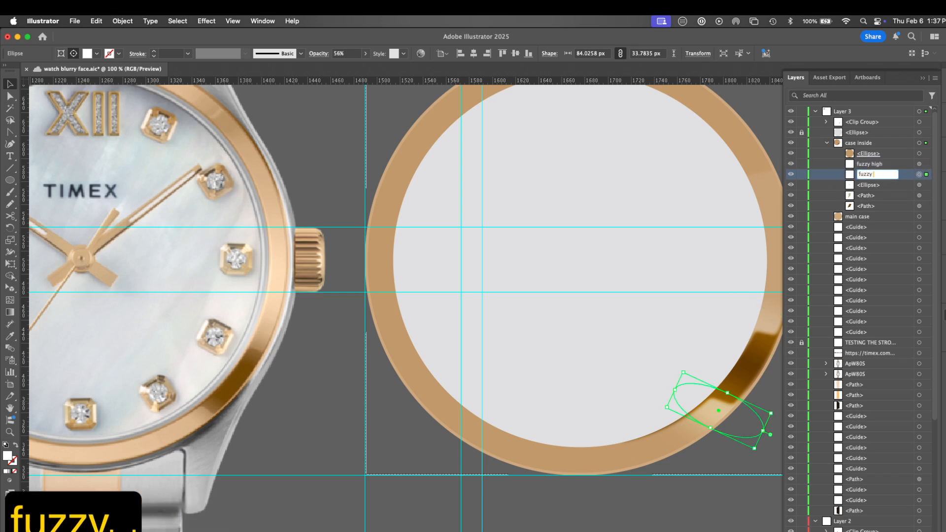
{"action": "left_click", "coordinate": [869, 186]}
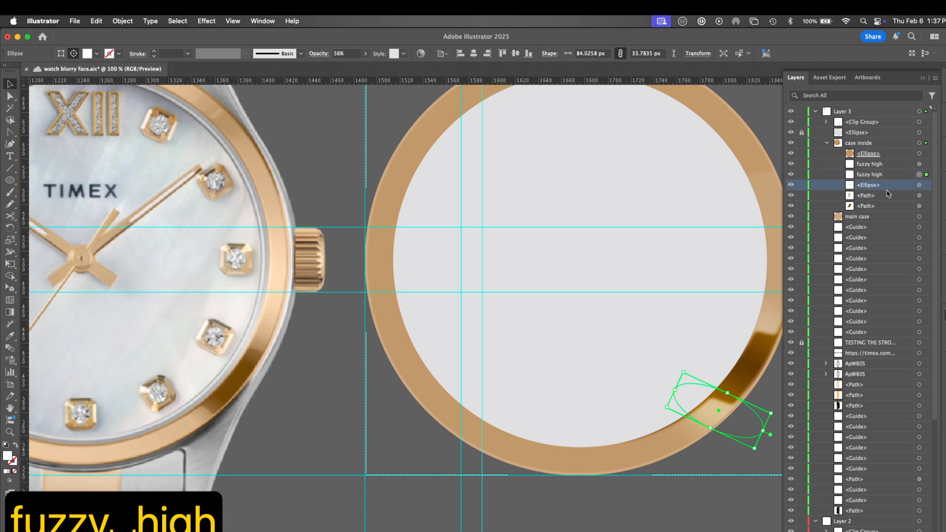
Select the blurred brown ellipse inside the case inside group and rename it as fuzzy low.
{"action": "left_click", "coordinate": [919, 185]}
{"action": "double_click", "coordinate": [873, 186]}
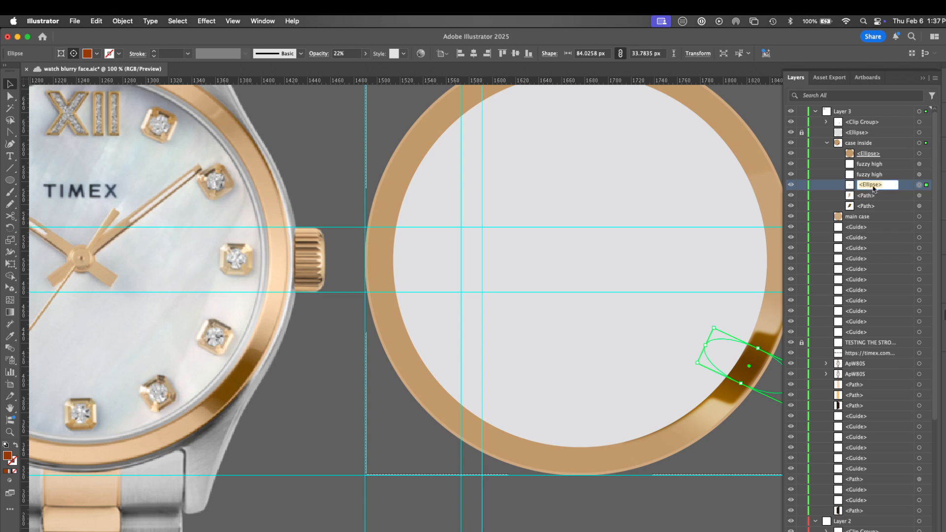
{"action": "type", "text": "fuzzy low"}
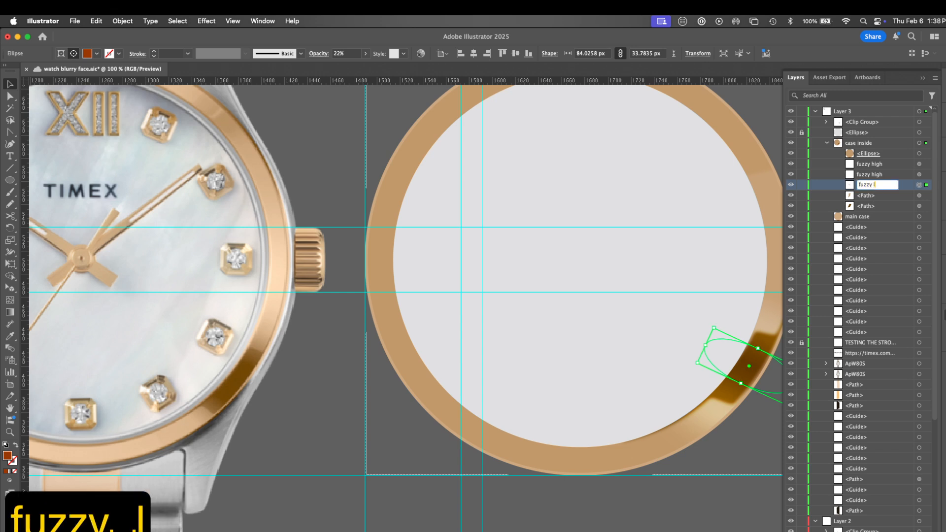
{"action": "key", "text": "Return"}
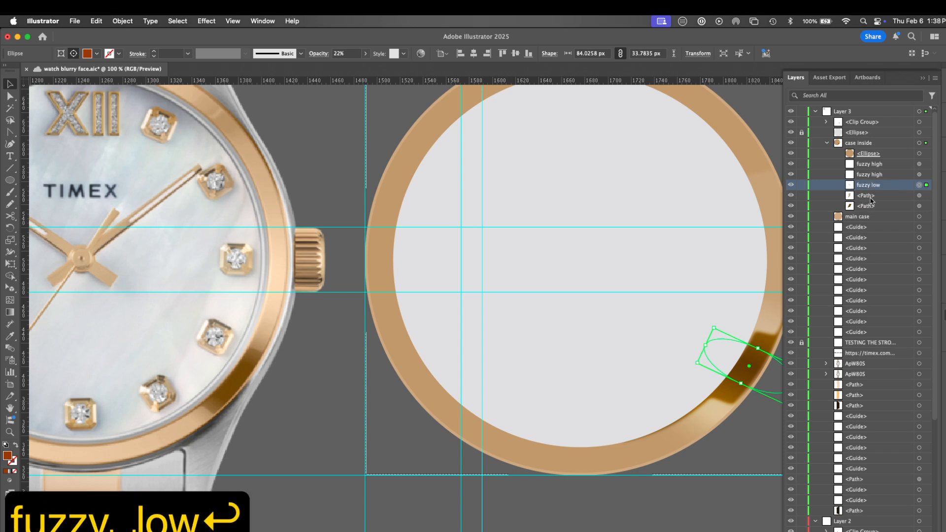
Rename the tan S-curve path directly below fuzzy low as s cur right.
{"action": "left_click", "coordinate": [920, 195]}
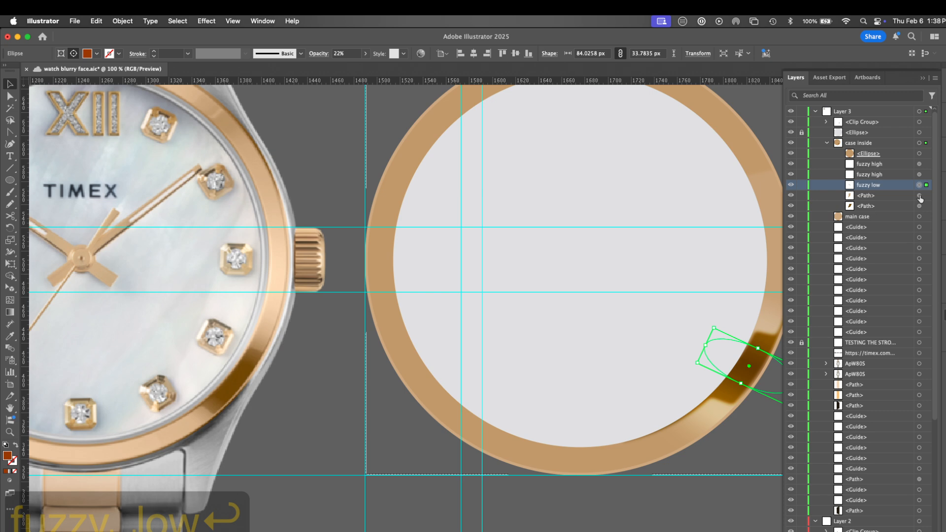
{"action": "double_click", "coordinate": [866, 196]}
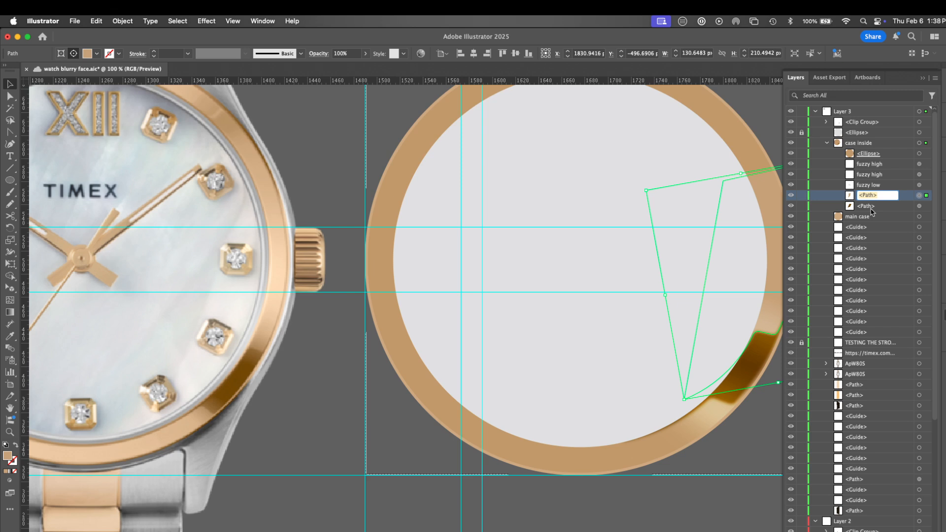
{"action": "type", "text": "s cur"}
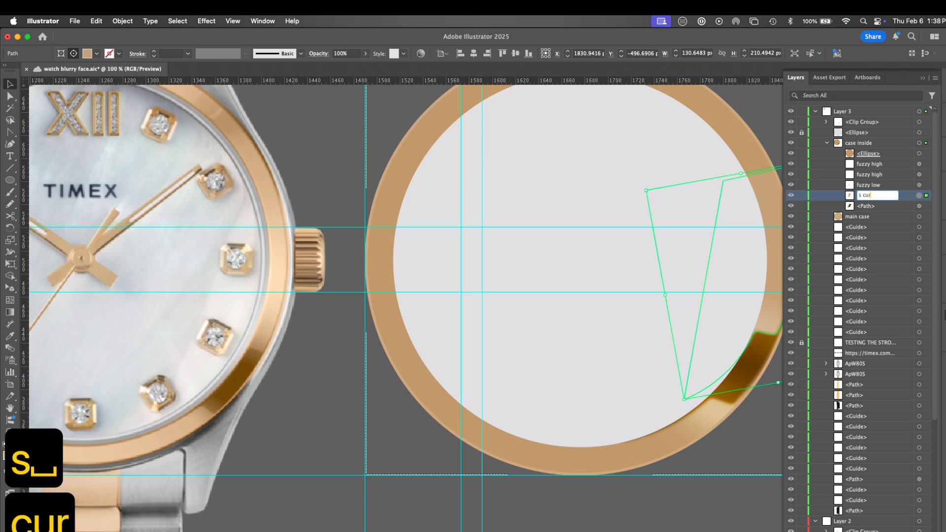
{"action": "type", "text": " right"}
{"action": "key", "text": "Return"}
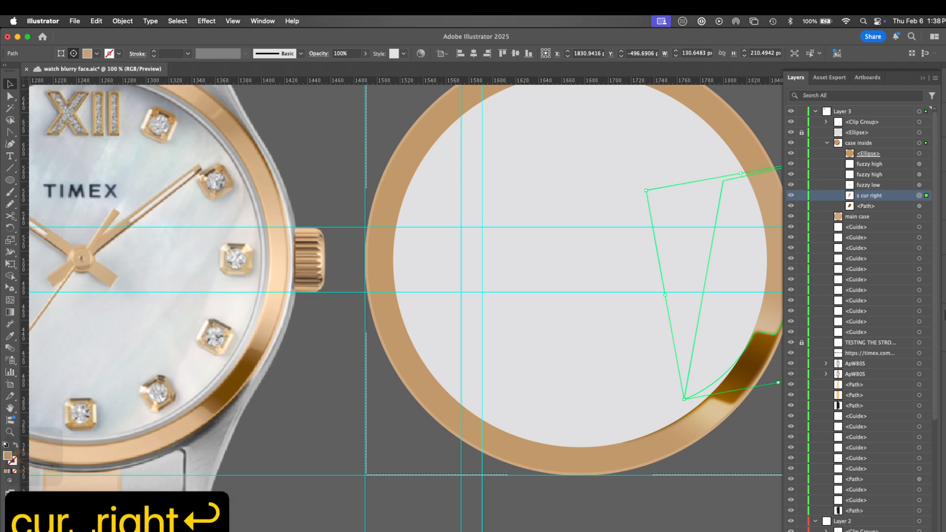
Try to rename the dark brown S-curve path in the case inside group as s curve dark r.
{"action": "double_click", "coordinate": [865, 207]}
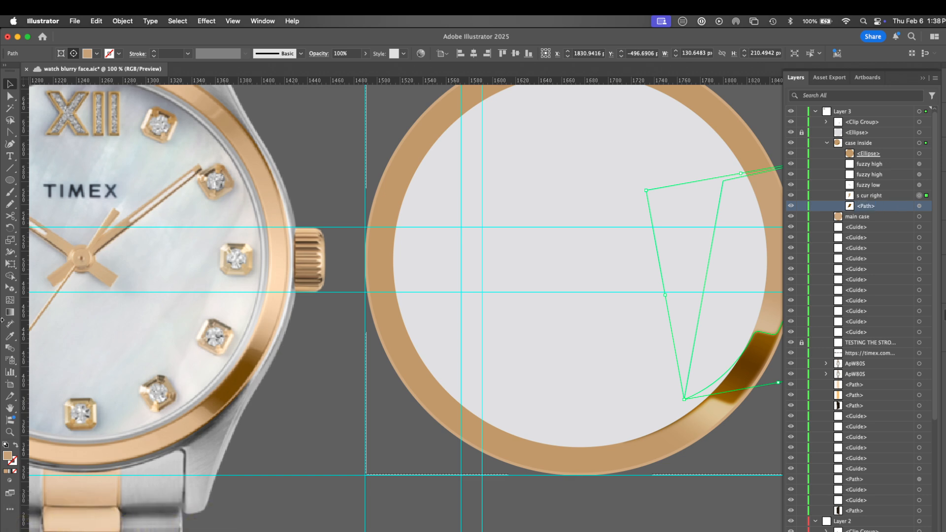
{"action": "key", "text": "s"}
{"action": "key", "text": "space"}
{"action": "key", "text": "c"}
{"action": "key", "text": "u"}
{"action": "key", "text": "r"}
{"action": "key", "text": "v"}
{"action": "key", "text": "e"}
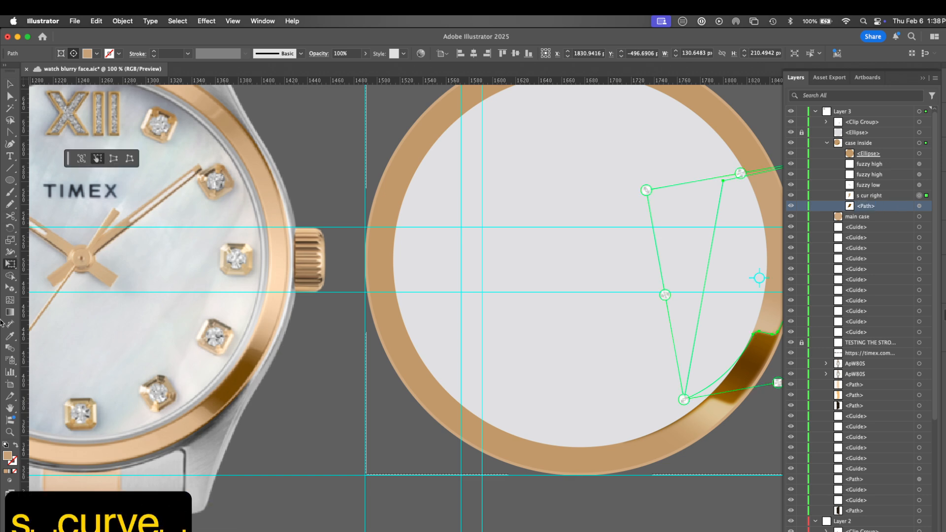
{"action": "key", "text": "space"}
{"action": "key", "text": "d"}
{"action": "key", "text": "a"}
{"action": "key", "text": "r"}
{"action": "key", "text": "k"}
{"action": "key", "text": "space"}
{"action": "key", "text": "r"}
{"action": "key", "text": "Return"}
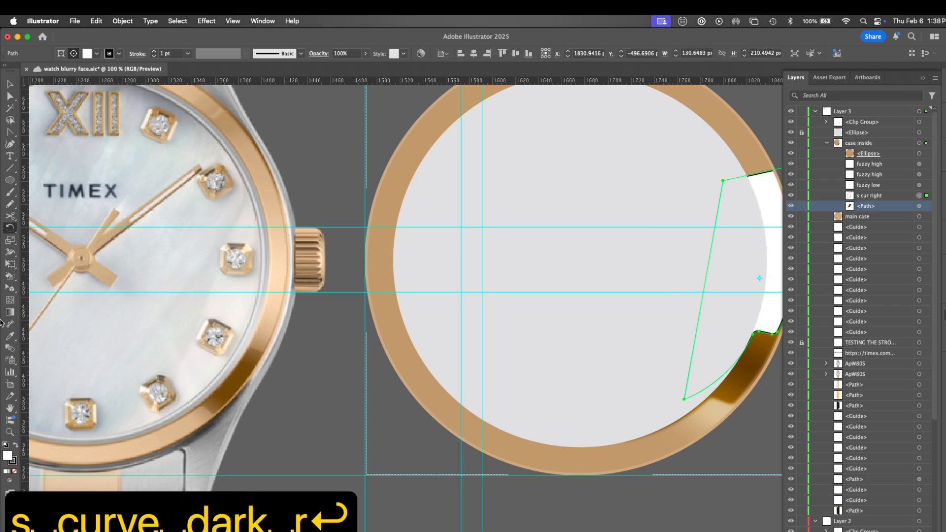
Delete the dark S-curve path, then undo the deletion and the preceding changes to the tan S-curve path.
{"action": "left_click", "coordinate": [920, 206]}
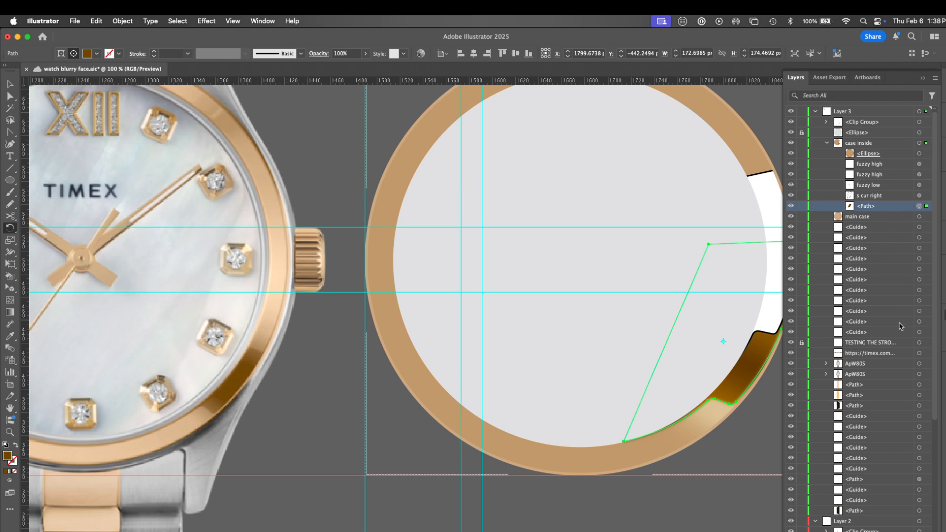
{"action": "key", "text": "BackSpace"}
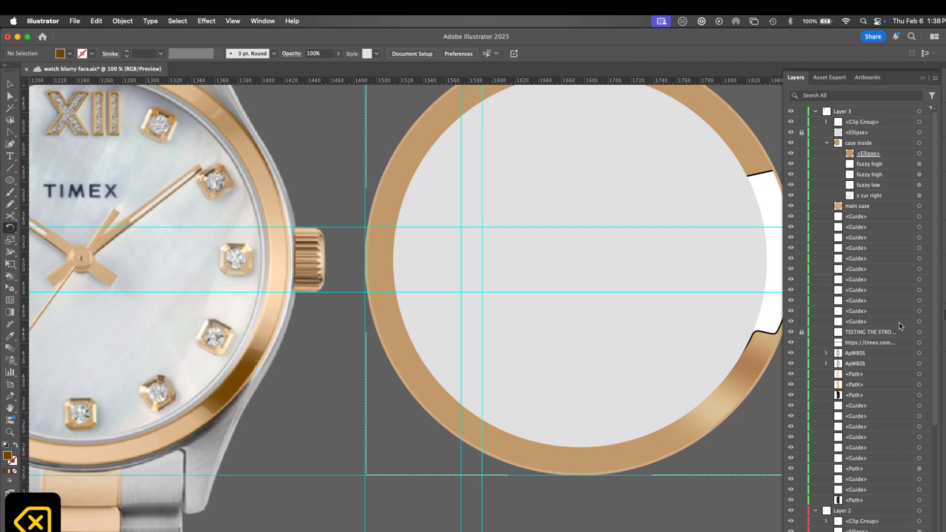
{"action": "key", "text": "cmd+z"}
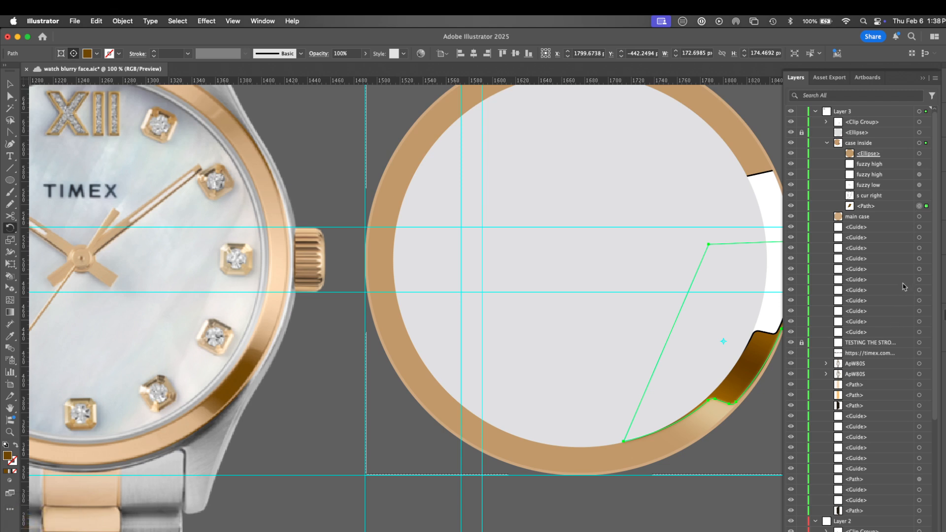
{"action": "key", "text": "super+z"}
{"action": "key", "text": "super+z"}
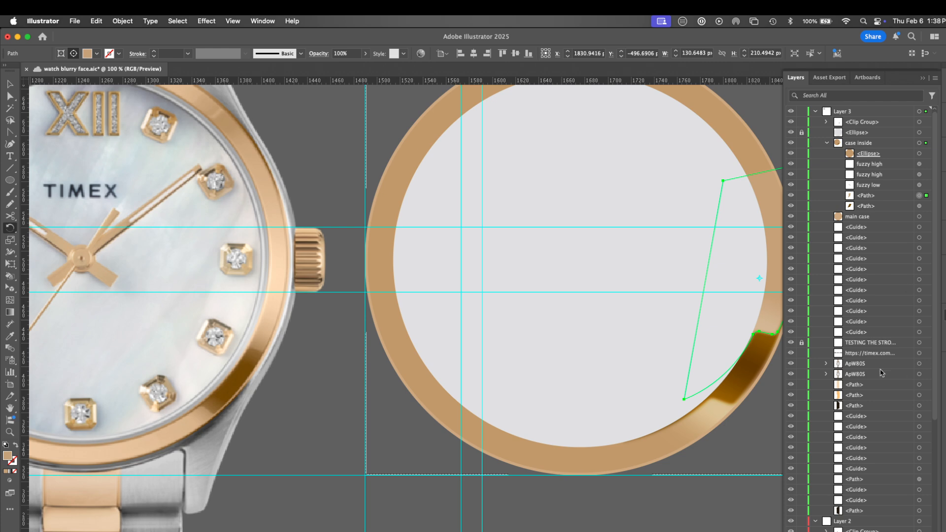
Deselect all artwork with the Selection tool and save the document.
{"action": "key", "text": "v"}
{"action": "left_click", "coordinate": [750, 438]}
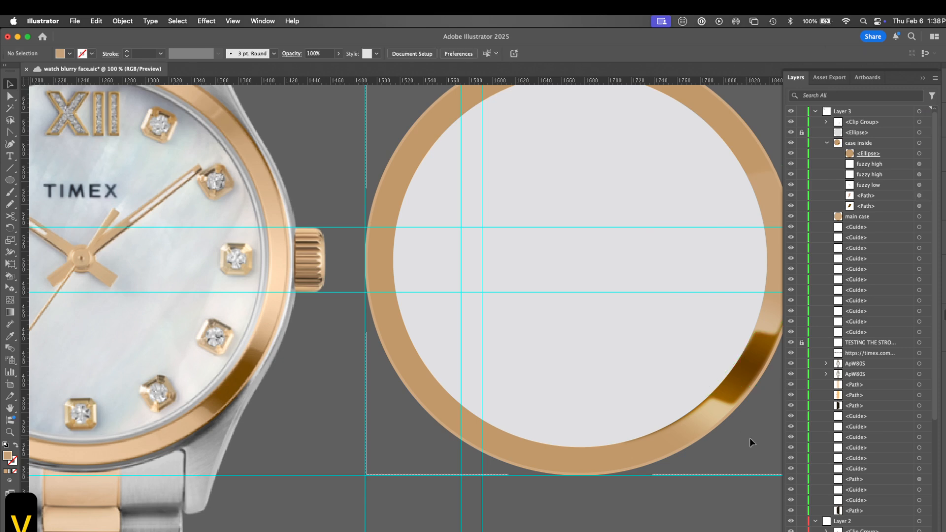
{"action": "key", "text": "super+s"}
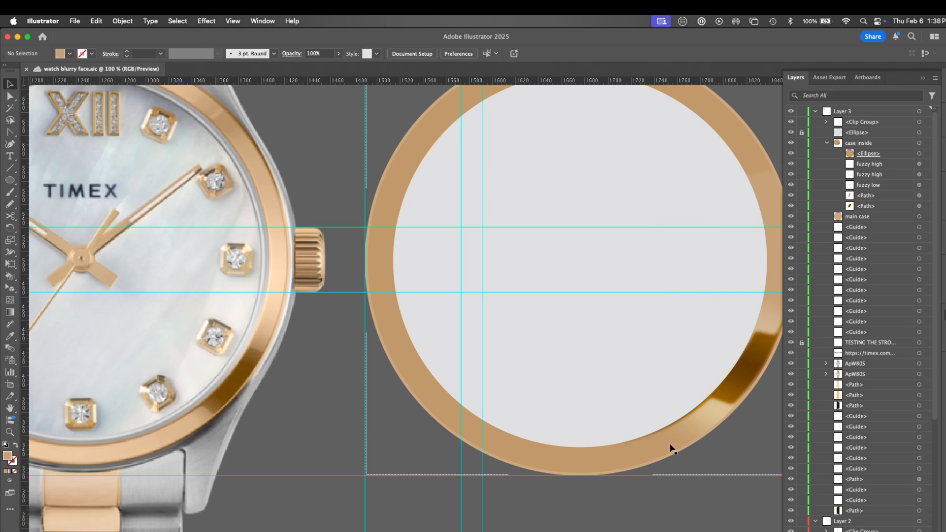
Duplicate the main case circle within Layer 3.
{"action": "left_click", "coordinate": [879, 219]}
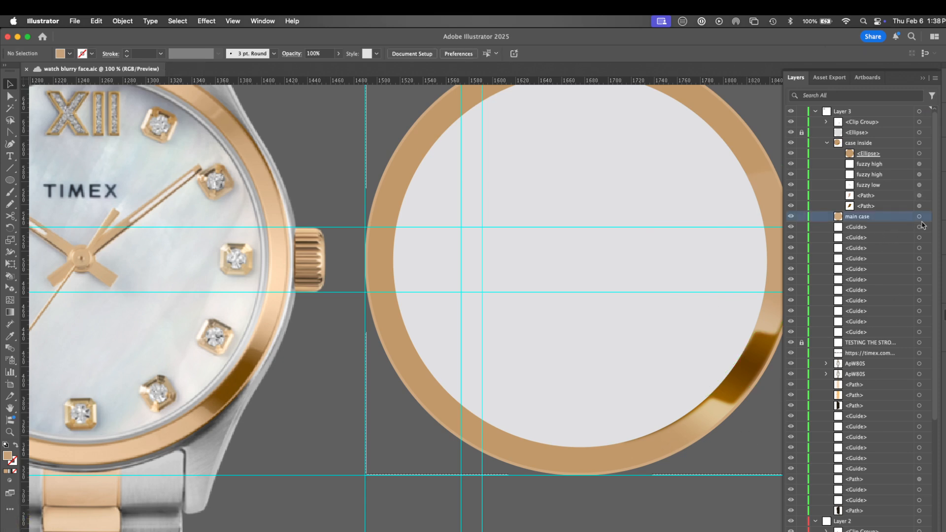
{"action": "left_click_drag", "start_coordinate": [903, 221], "coordinate": [914, 531]}
{"action": "scroll", "coordinate": [929, 190], "scroll_direction": "up", "scroll_amount": 5}
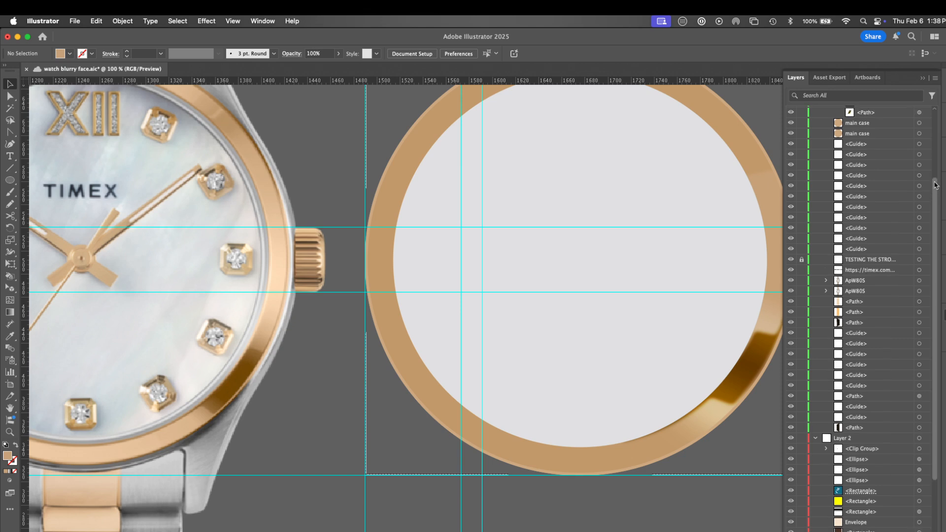
Rename the upper main case copy as case inner and move it above the case inside group.
{"action": "double_click", "coordinate": [862, 198]}
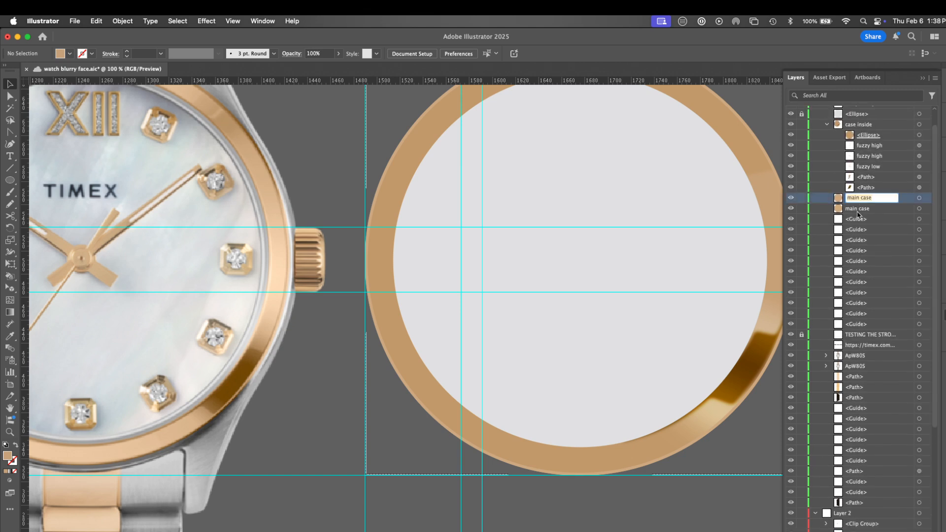
{"action": "type", "text": "case in"}
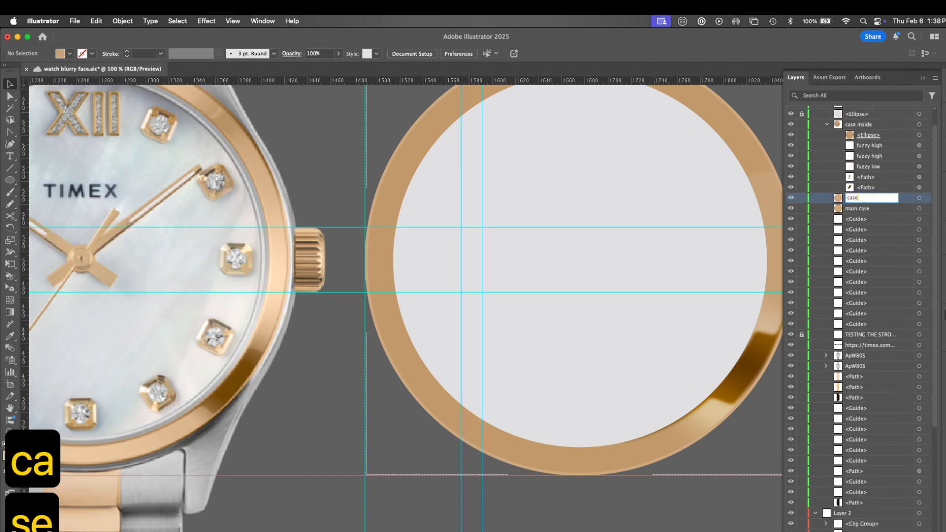
{"action": "type", "text": "ner"}
{"action": "key", "text": "Return"}
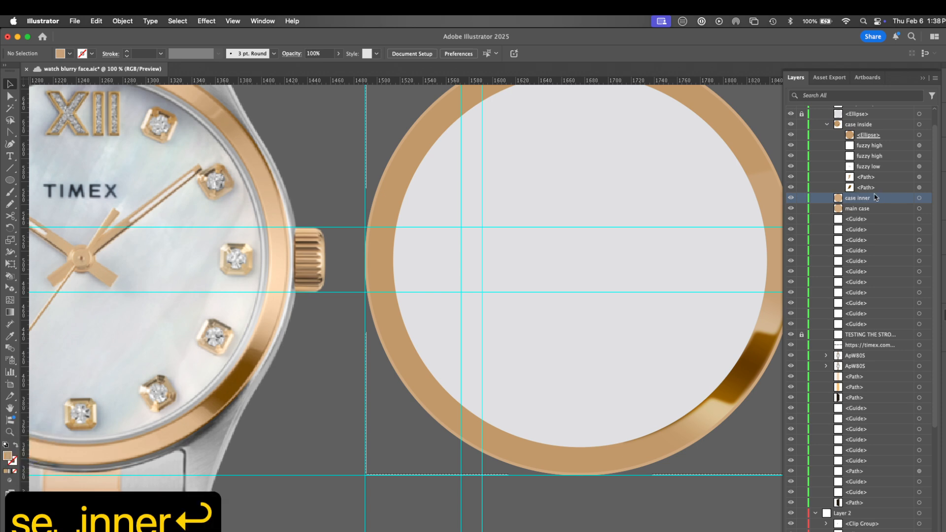
{"action": "left_click_drag", "start_coordinate": [875, 198], "coordinate": [871, 123]}
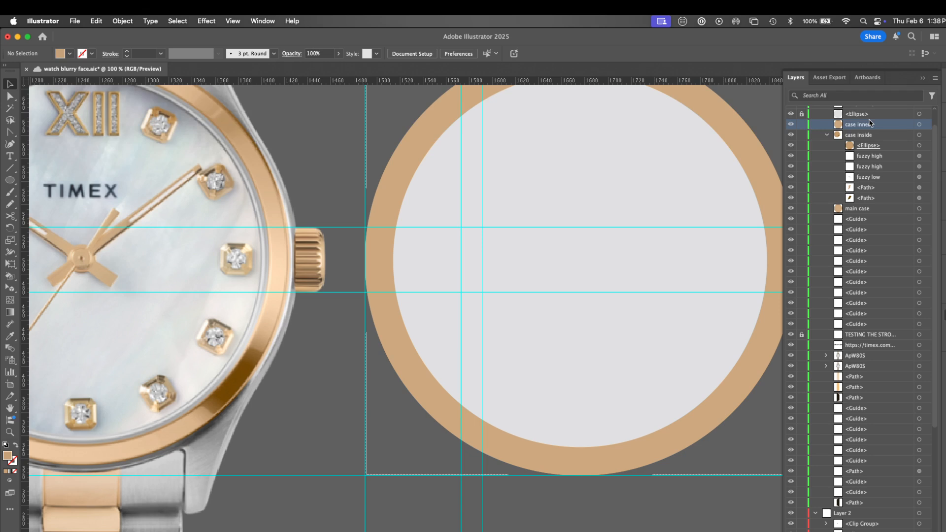
Try to sample the brown at the lower right of the reference bezel with the Eyedropper.
{"action": "scroll", "coordinate": [206, 402], "scroll_direction": "left", "scroll_amount": 10}
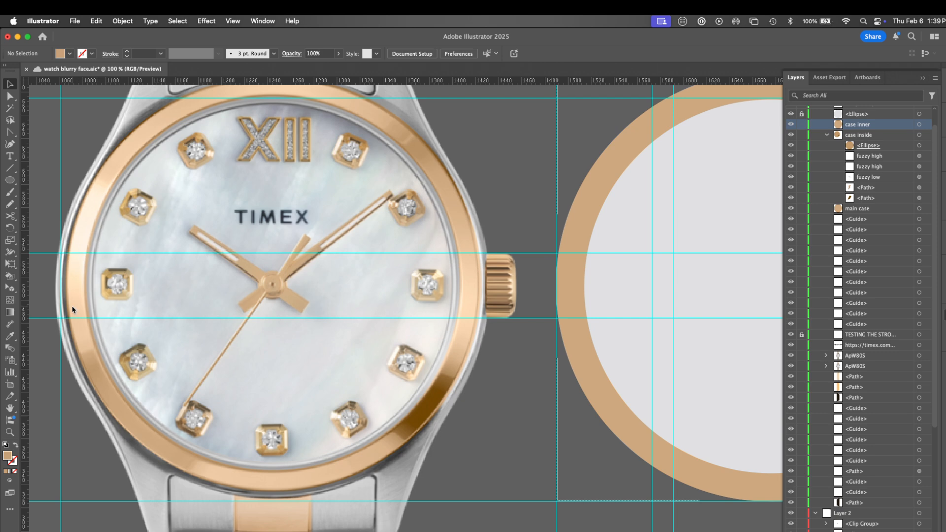
{"action": "key", "text": "i"}
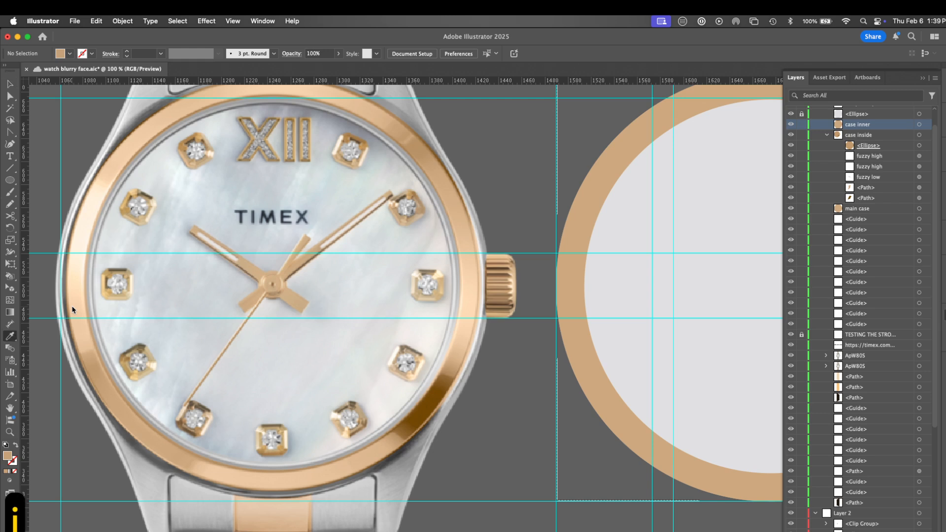
{"action": "left_click", "coordinate": [380, 441]}
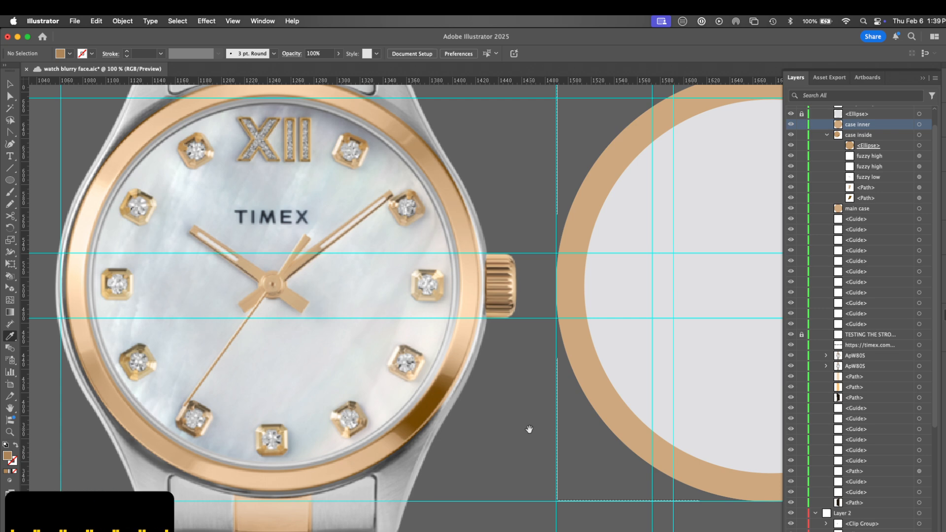
{"action": "key", "text": "v"}
Return to Draw Normal mode and fill the case inner circle with the dark brown from the reference bezel's lower-right reflection.
{"action": "left_click", "coordinate": [575, 462]}
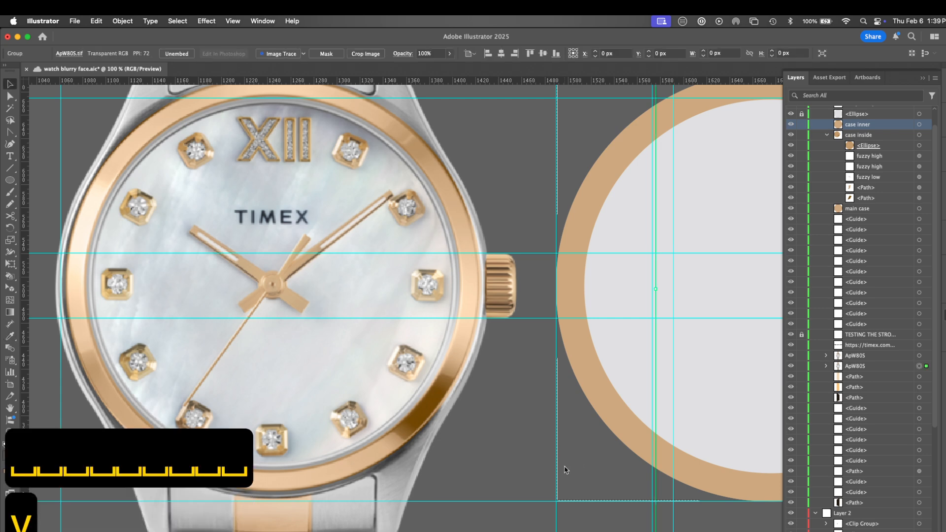
{"action": "left_click", "coordinate": [9, 481]}
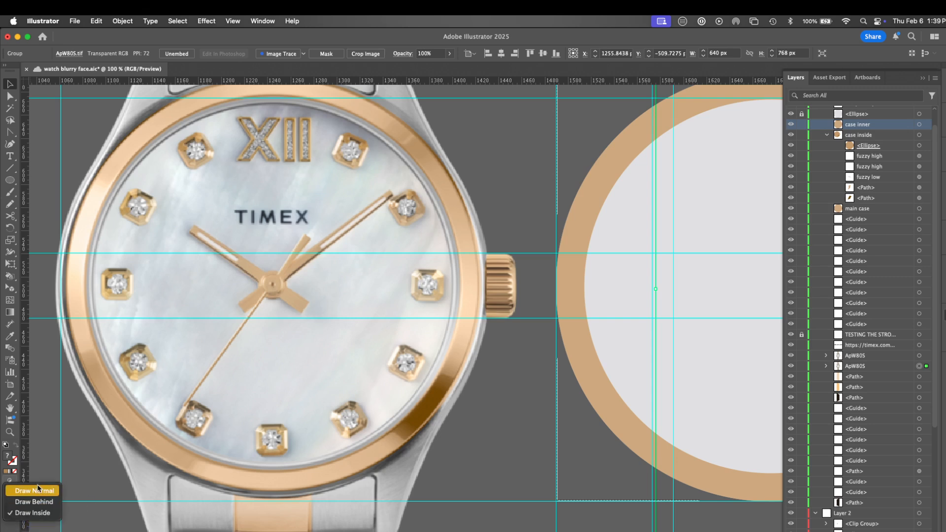
{"action": "left_click", "coordinate": [43, 492]}
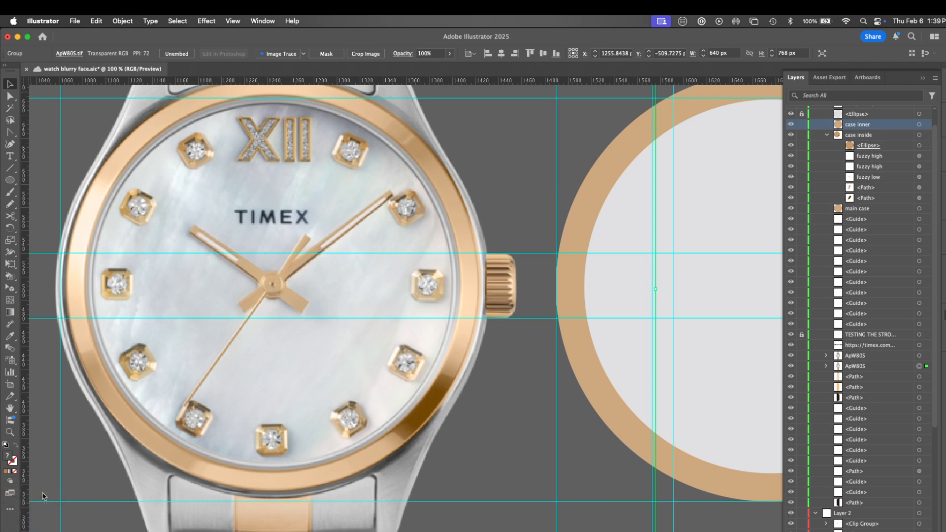
{"action": "left_click", "coordinate": [616, 429]}
{"action": "key", "text": "i"}
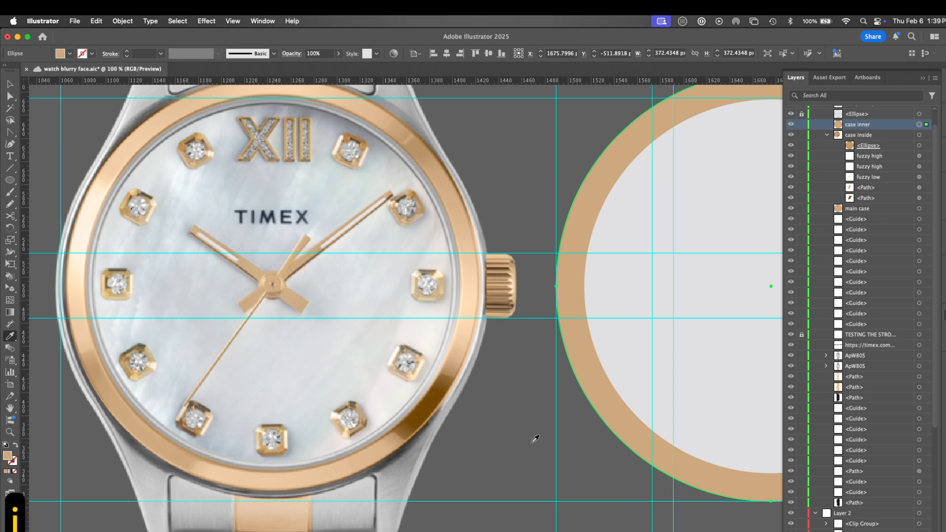
{"action": "left_click", "coordinate": [389, 439]}
{"action": "key", "text": "b"}
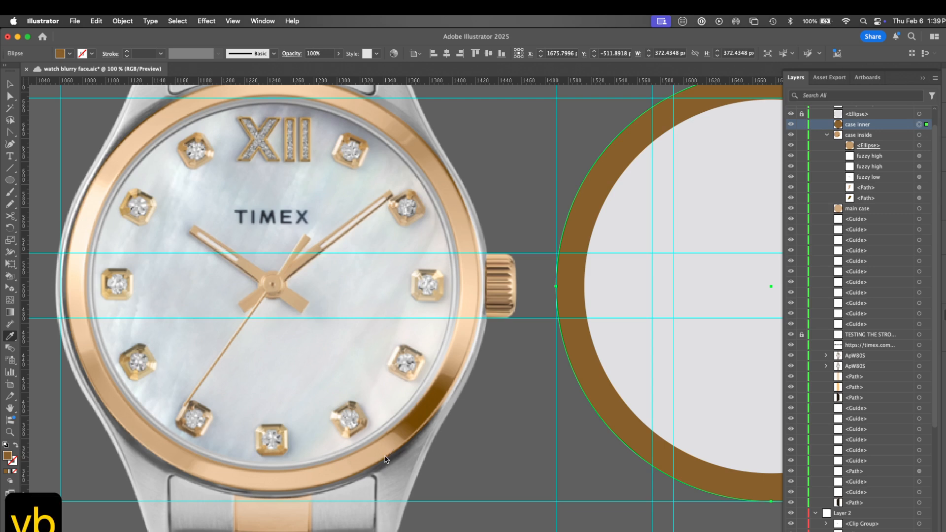
Scale the case inner circle about its centre to about 327 px, leaving a thin brown rim around the dial.
{"action": "scroll", "coordinate": [469, 427], "scroll_direction": "right", "scroll_amount": 10}
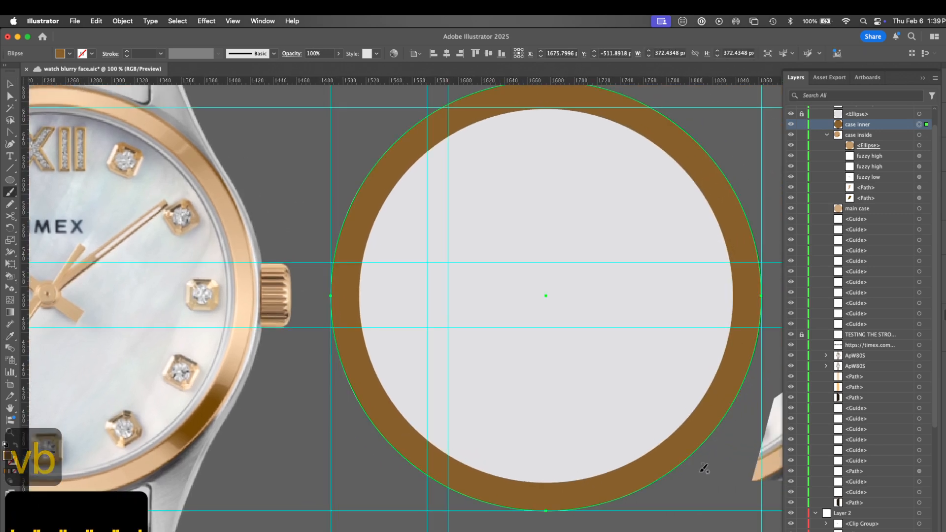
{"action": "key", "text": "v"}
{"action": "left_click_drag", "start_coordinate": [763, 511], "coordinate": [745, 487]}
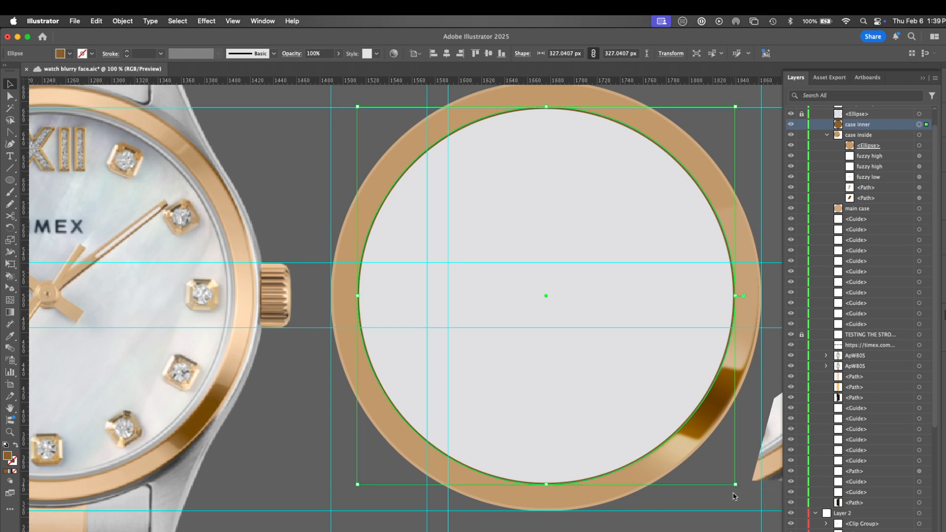
In Draw Inside mode, add an ellipse about 173 by 170 px over the right side of the case inner circle.
{"action": "left_click", "coordinate": [10, 480]}
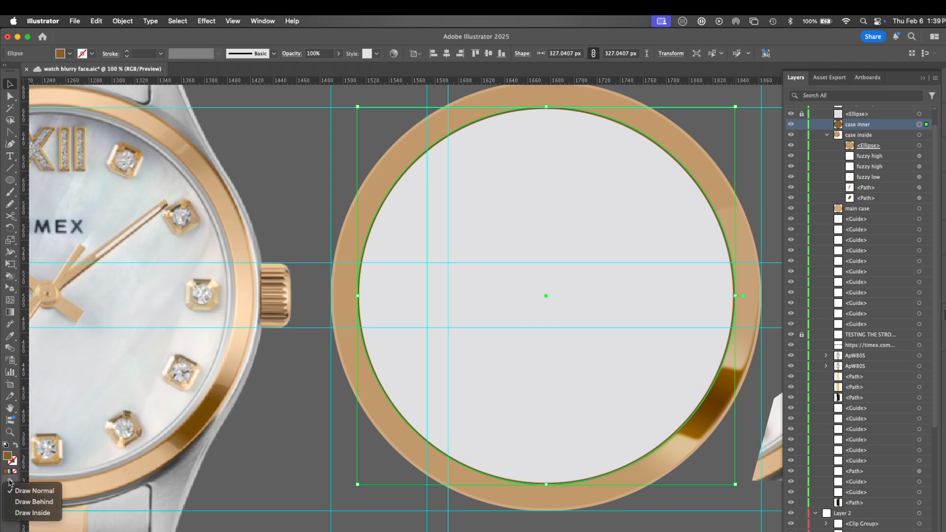
{"action": "left_click", "coordinate": [42, 513]}
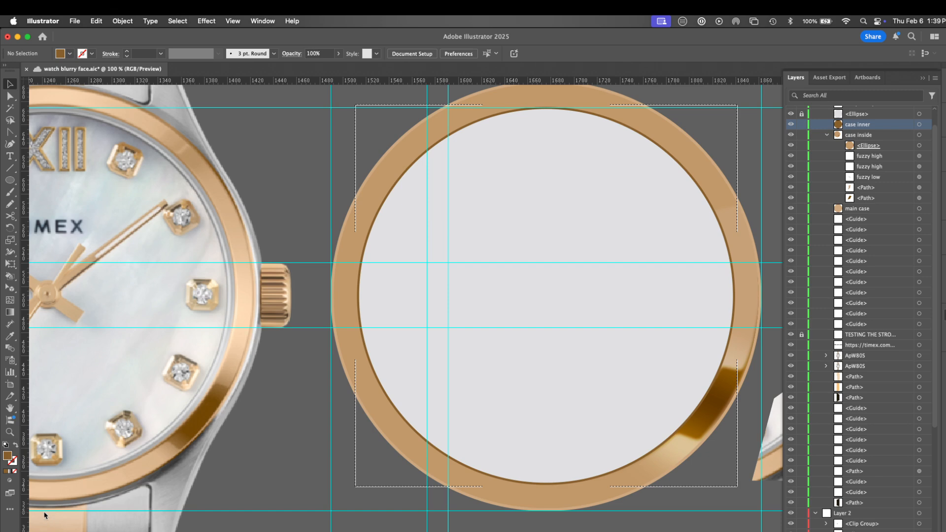
{"action": "scroll", "coordinate": [648, 480], "scroll_direction": "left", "scroll_amount": 5}
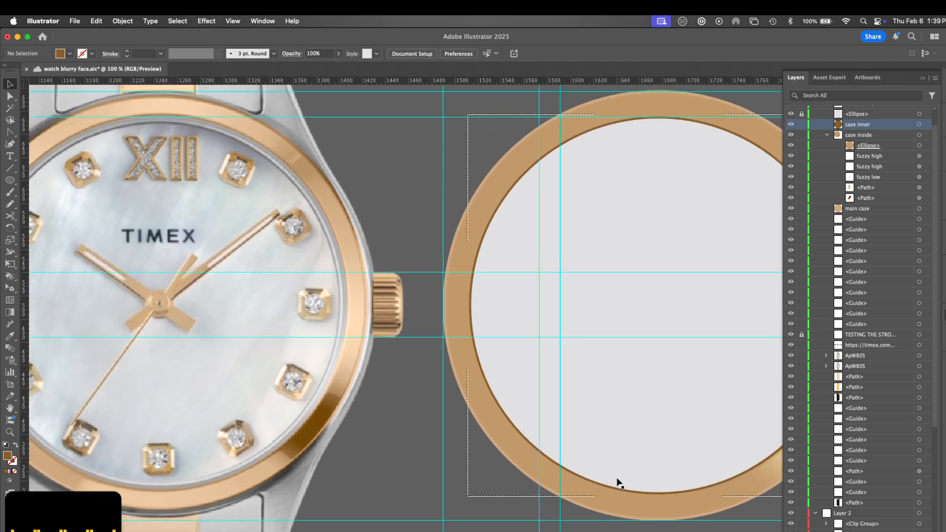
{"action": "key", "text": "super+minus"}
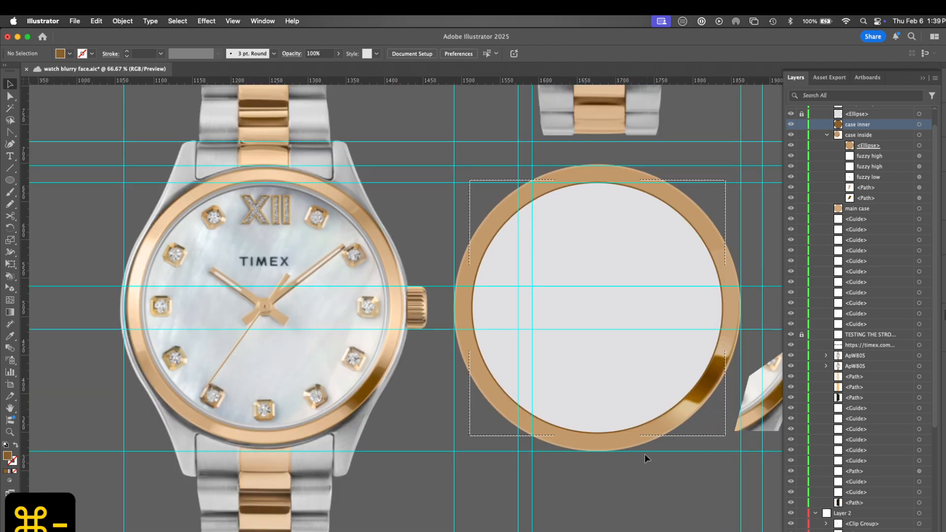
{"action": "left_click_drag", "start_coordinate": [605, 453], "coordinate": [582, 476]}
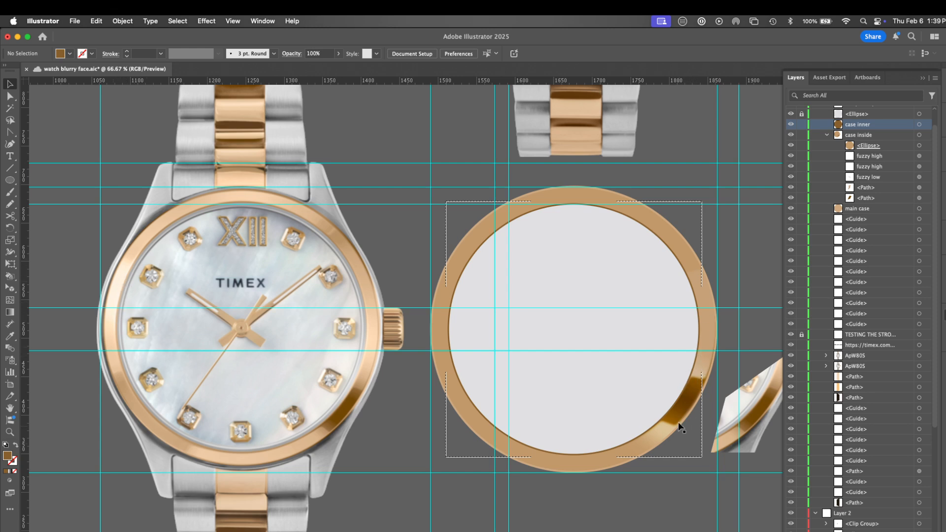
{"action": "key", "text": "l"}
{"action": "left_click_drag", "start_coordinate": [627, 418], "coordinate": [760, 288]}
Fill the new ellipse with bright yellow at about hue 47°, 100% saturation and 100% brightness, and reapply the Gaussian Blur effect.
{"action": "key", "text": "F6"}
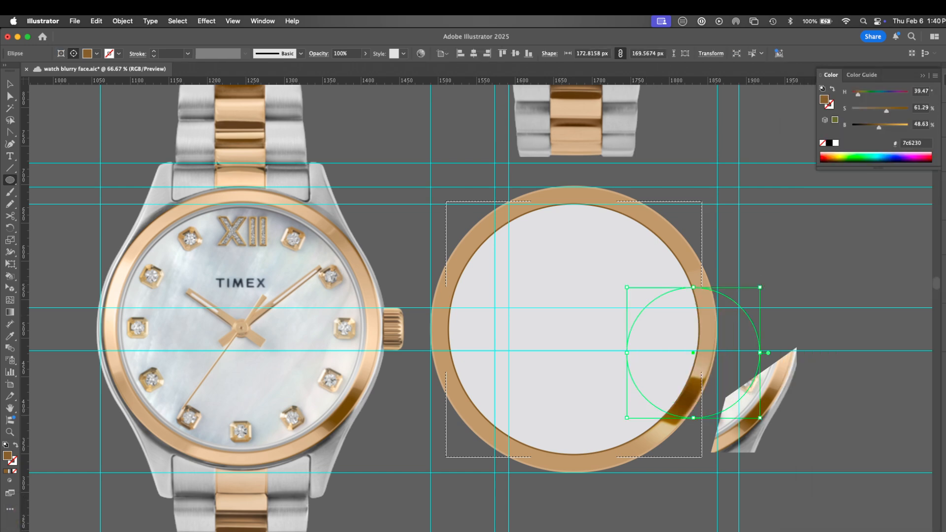
{"action": "left_click_drag", "start_coordinate": [882, 125], "coordinate": [901, 125]}
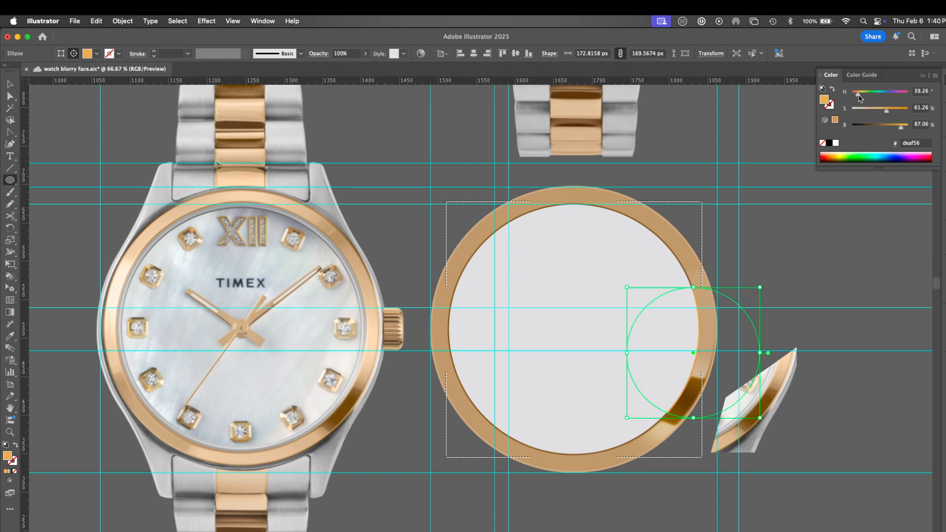
{"action": "mouse_move", "coordinate": [858, 92]}
{"action": "left_mouse_down"}
{"action": "mouse_move", "coordinate": [899, 113]}
{"action": "mouse_move", "coordinate": [860, 93]}
{"action": "left_mouse_up"}
{"action": "mouse_move", "coordinate": [899, 112]}
{"action": "left_mouse_down"}
{"action": "mouse_move", "coordinate": [908, 110]}
{"action": "mouse_move", "coordinate": [908, 127]}
{"action": "left_mouse_up"}
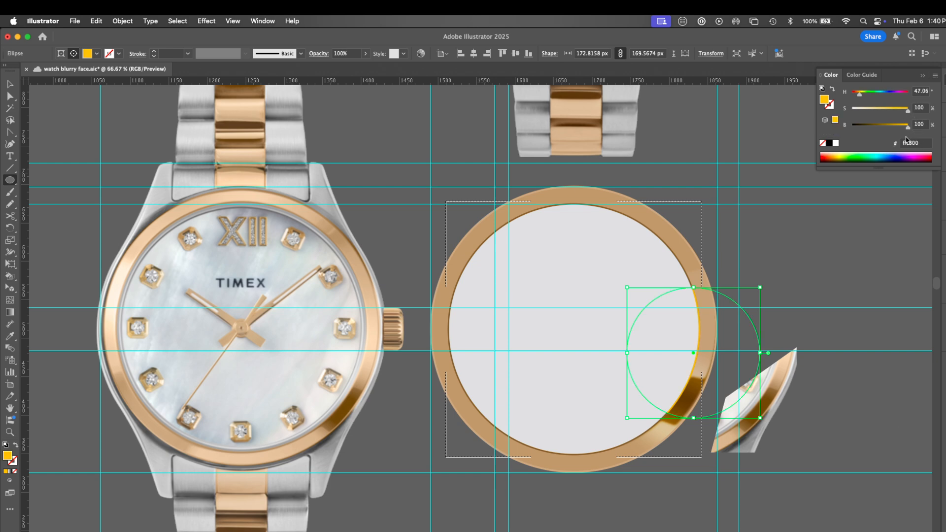
{"action": "left_click", "coordinate": [207, 21]}
{"action": "left_click", "coordinate": [213, 37]}
Compare the Screen and Overlay blending modes on the blurred ellipse and keep Screen.
{"action": "left_click", "coordinate": [943, 211]}
{"action": "left_click", "coordinate": [869, 194]}
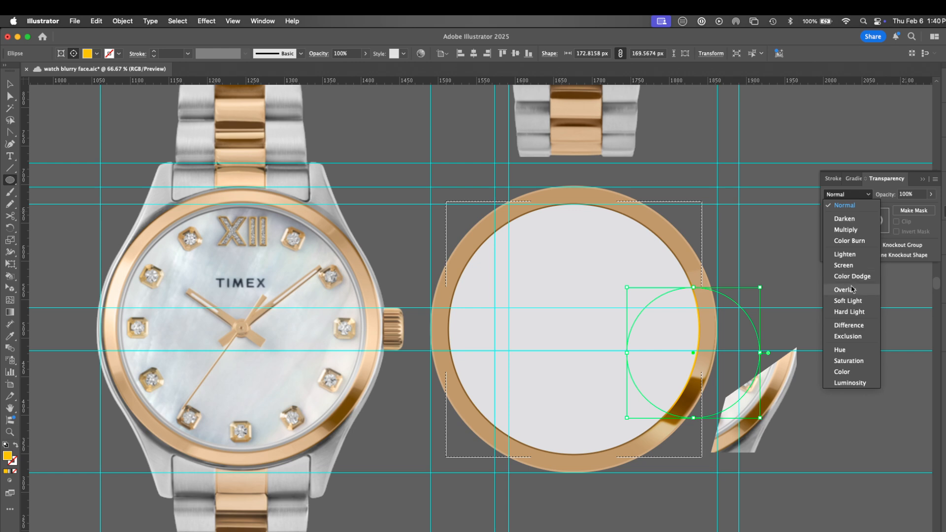
{"action": "left_click", "coordinate": [853, 265]}
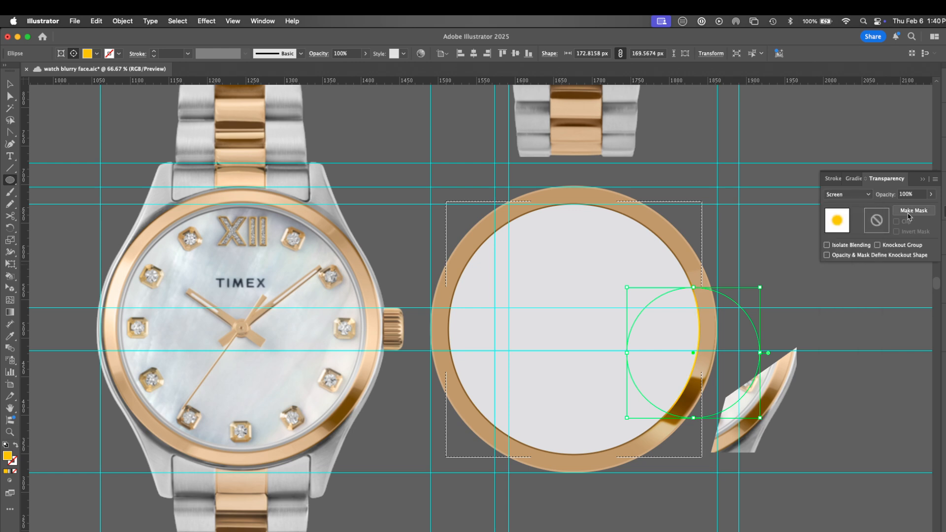
{"action": "left_click", "coordinate": [863, 195]}
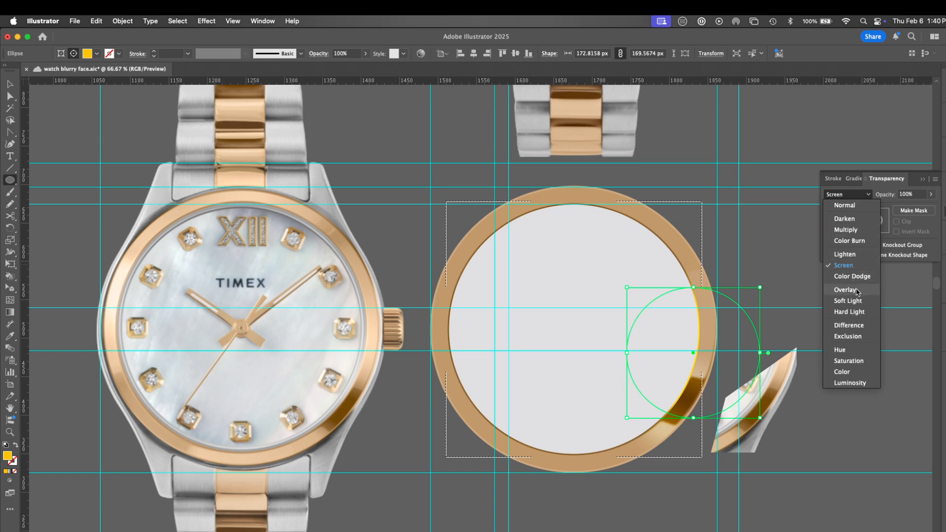
{"action": "left_click", "coordinate": [860, 290]}
{"action": "left_click", "coordinate": [867, 195]}
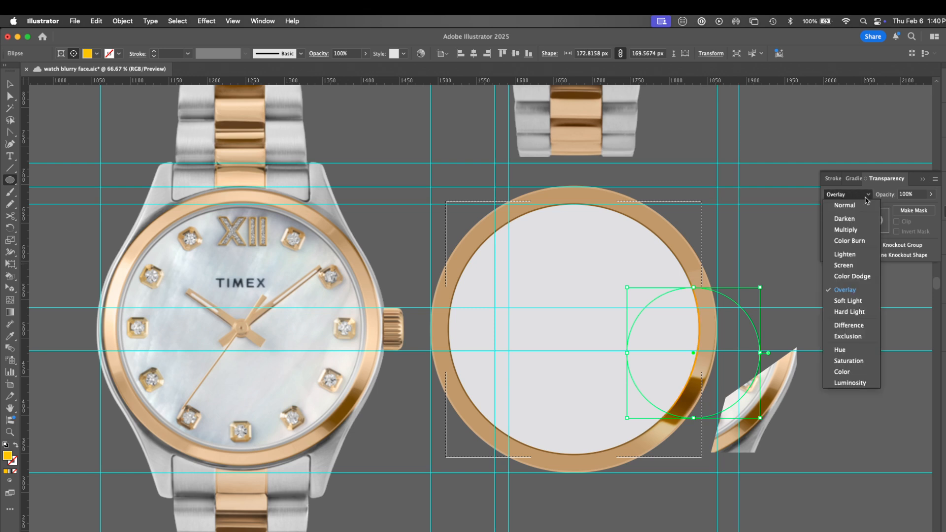
{"action": "left_click", "coordinate": [856, 266]}
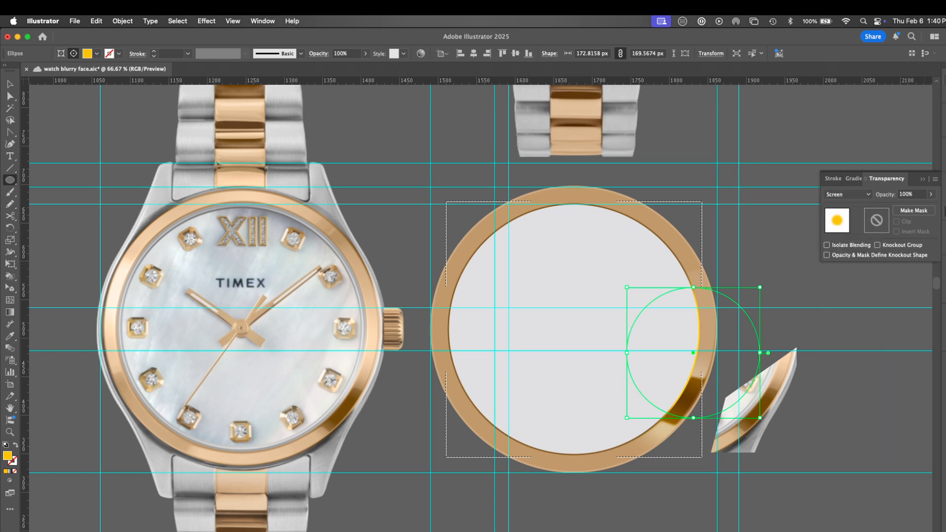
Lower the blurred ellipse's fill saturation to about 17% for a pale cream and raise its Gaussian Blur radius slightly.
{"action": "left_click", "coordinate": [943, 80]}
{"action": "left_click_drag", "start_coordinate": [906, 111], "coordinate": [861, 113]}
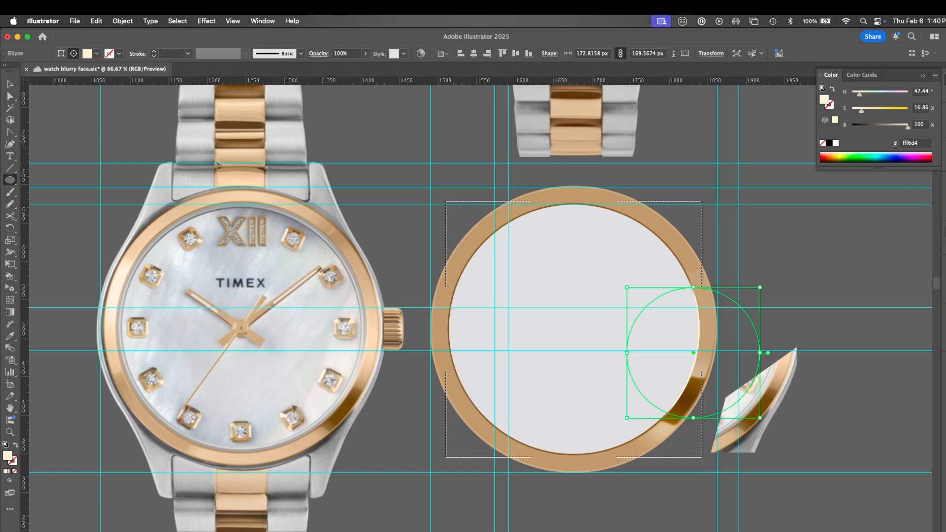
{"action": "left_click", "coordinate": [943, 148]}
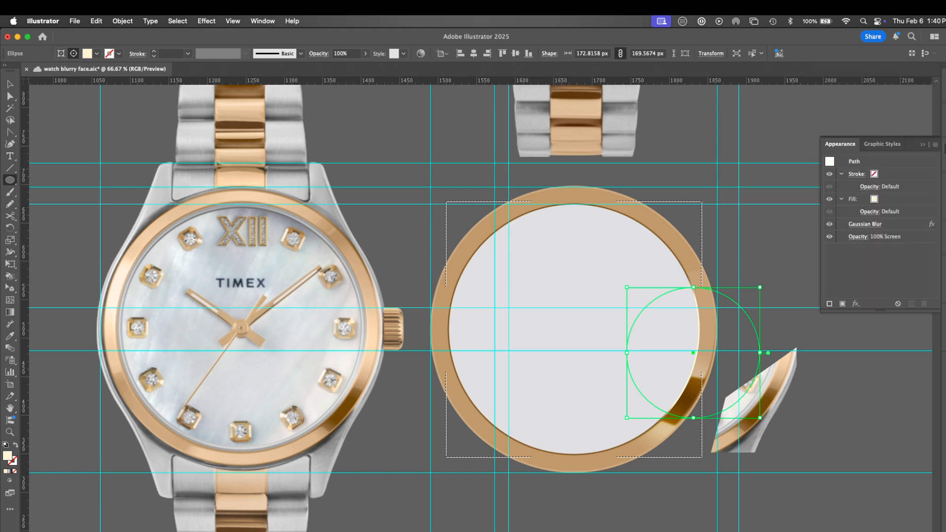
{"action": "left_click", "coordinate": [865, 225]}
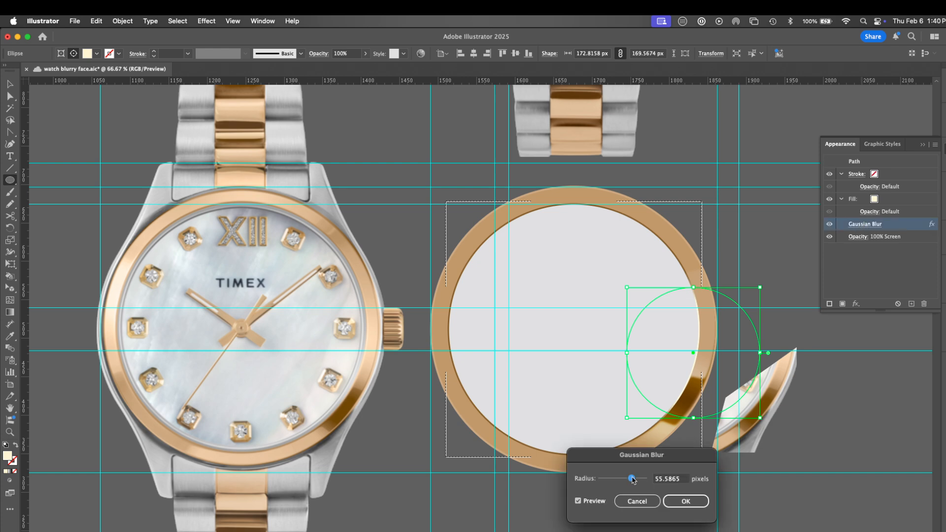
{"action": "left_click_drag", "start_coordinate": [632, 479], "coordinate": [639, 480]}
{"action": "left_click", "coordinate": [685, 503]}
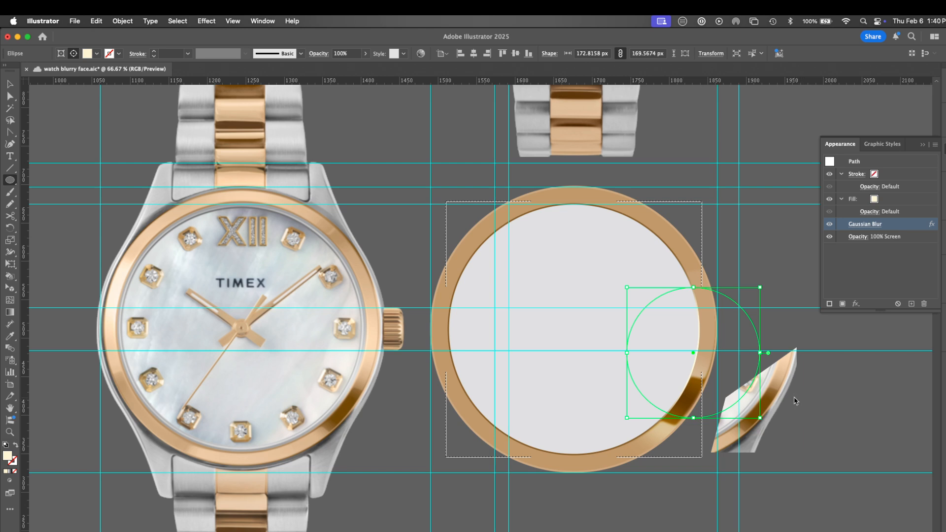
Flatten the blurred ellipse by moving its upper anchor point down with the Direct Selection tool.
{"action": "key", "text": "a"}
{"action": "left_click_drag", "start_coordinate": [694, 287], "coordinate": [696, 316]}
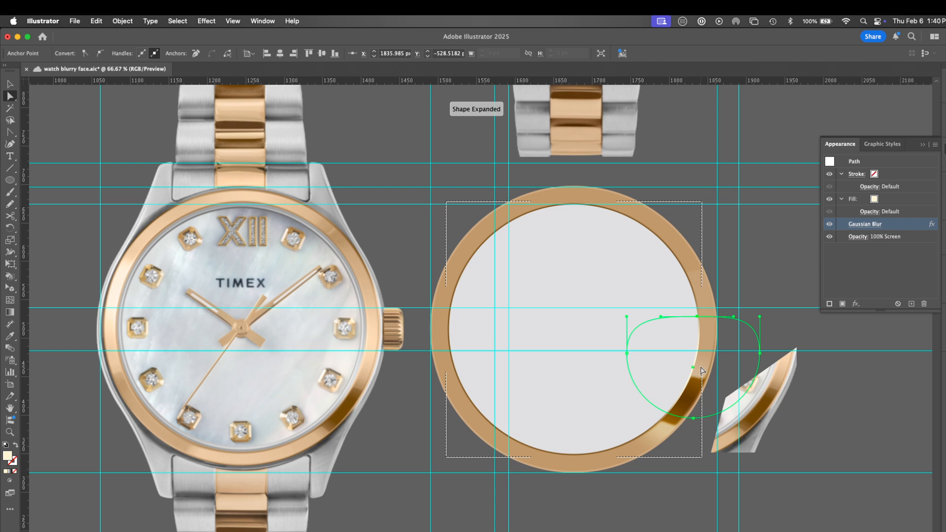
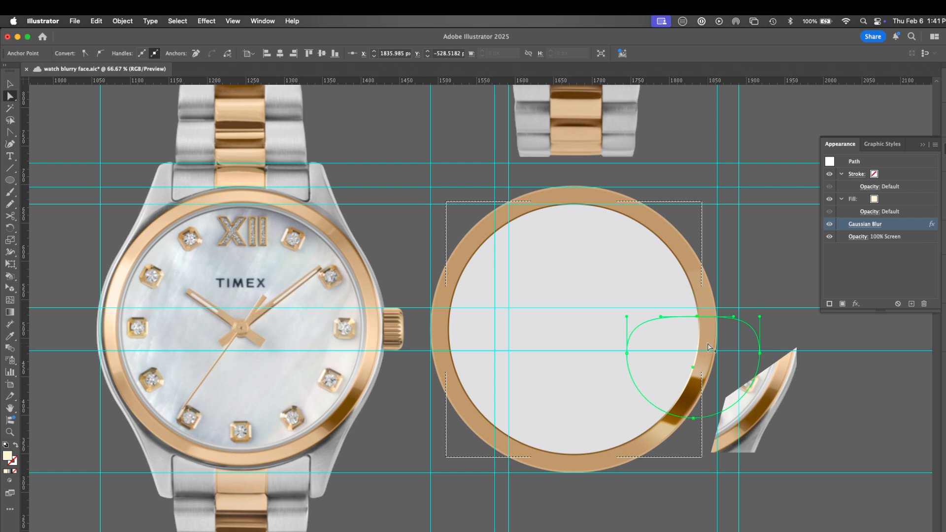
Duplicate the blurred cream ellipse onto the rim's upper-left side, reshape it, and change its blending mode for a warmer reflection.
{"action": "left_click_drag", "start_coordinate": [708, 343], "coordinate": [478, 227], "text": "alt"}
{"action": "left_click", "coordinate": [443, 279]}
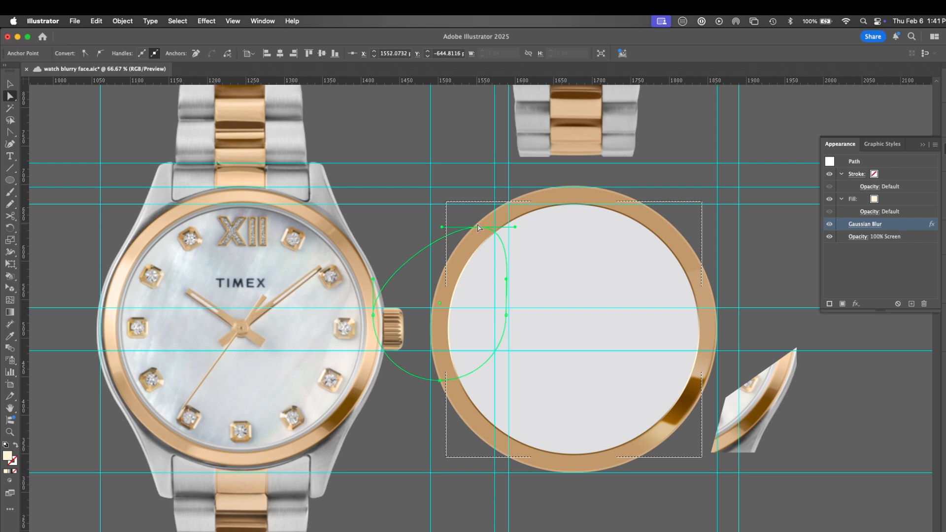
{"action": "left_click", "coordinate": [859, 236]}
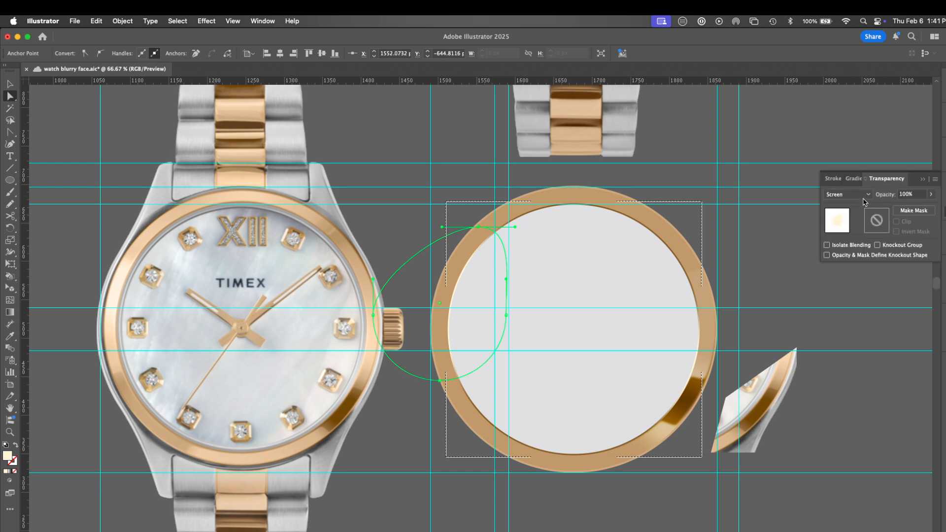
{"action": "left_click", "coordinate": [848, 195]}
{"action": "left_click", "coordinate": [849, 291]}
Set the copied ellipse's fill to about hue 53°, saturation 35% and brightness 89%, and return to normal drawing mode.
{"action": "left_click", "coordinate": [943, 79]}
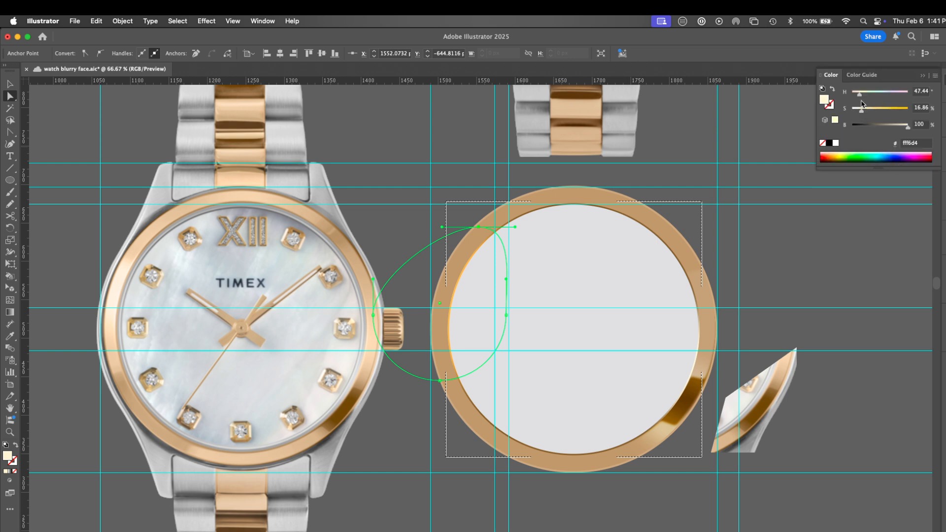
{"action": "left_click_drag", "start_coordinate": [861, 98], "coordinate": [902, 127]}
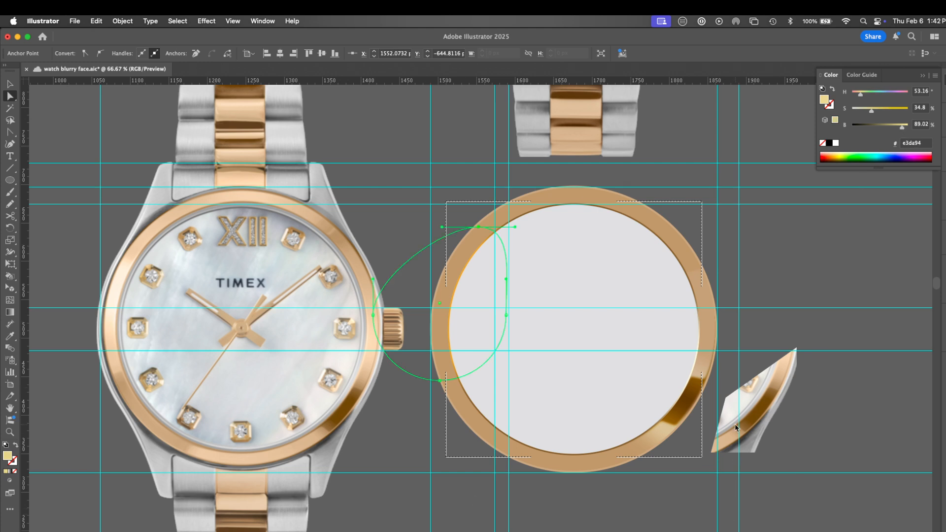
{"action": "key", "text": "shift+d"}
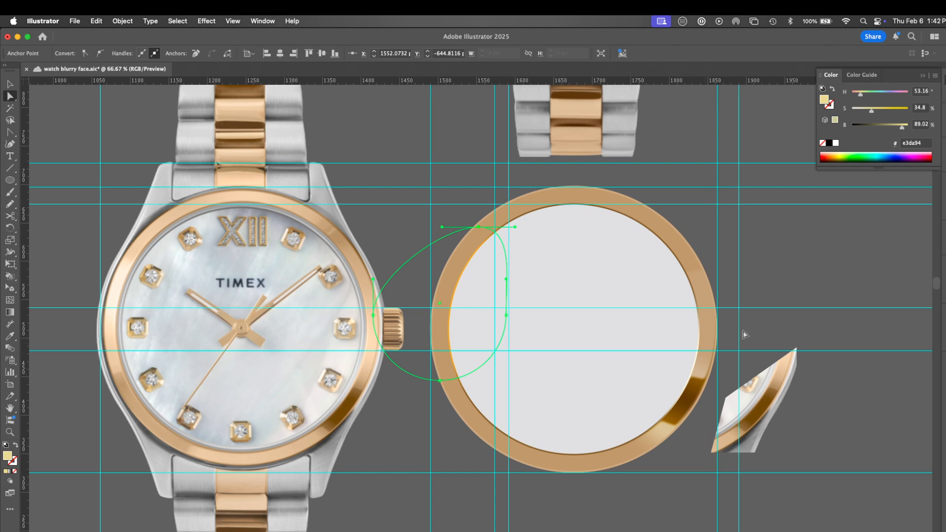
Collapse the case inside group and create a new top-level layer named "case".
{"action": "left_click", "coordinate": [944, 314]}
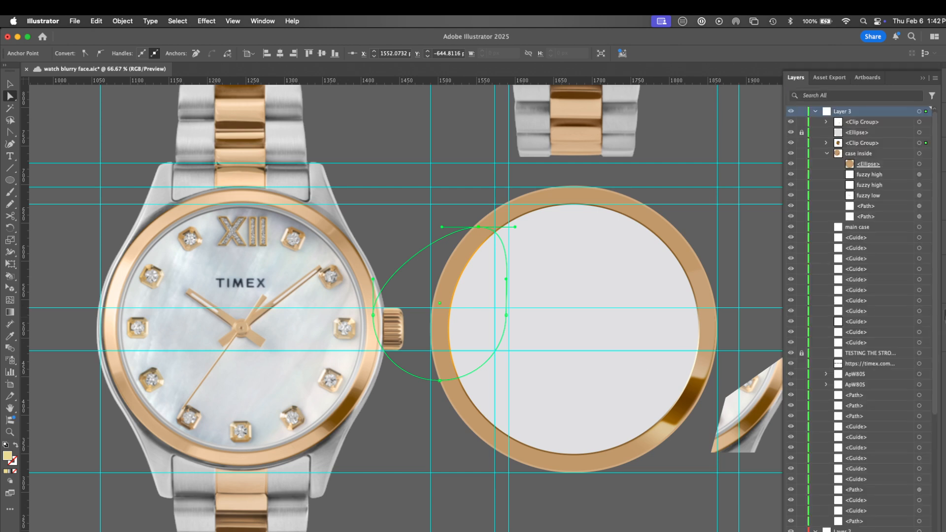
{"action": "left_click", "coordinate": [827, 153]}
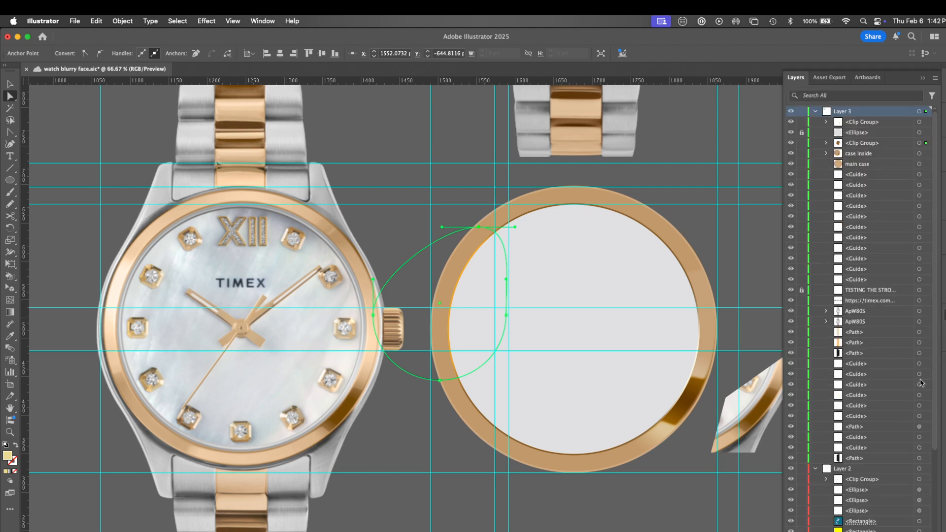
{"action": "key", "text": "super+l"}
{"action": "double_click", "coordinate": [847, 112]}
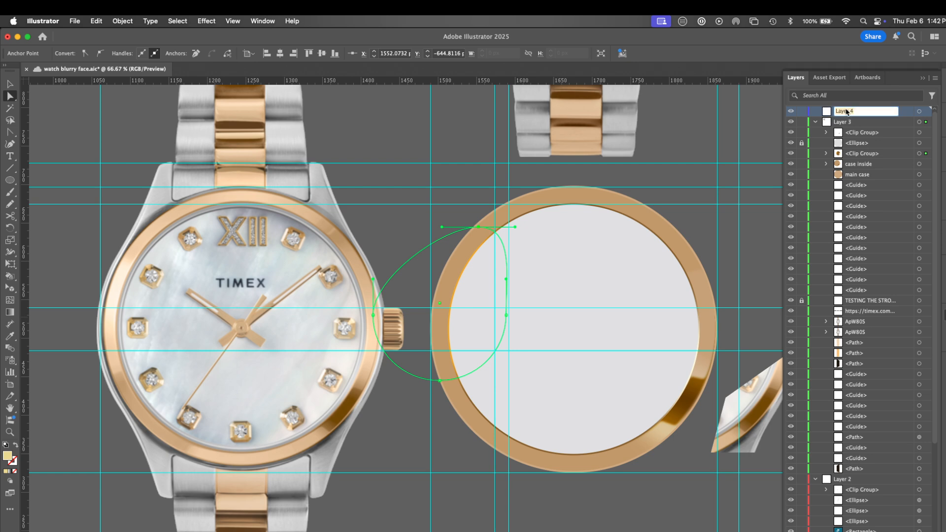
{"action": "type", "text": "case"}
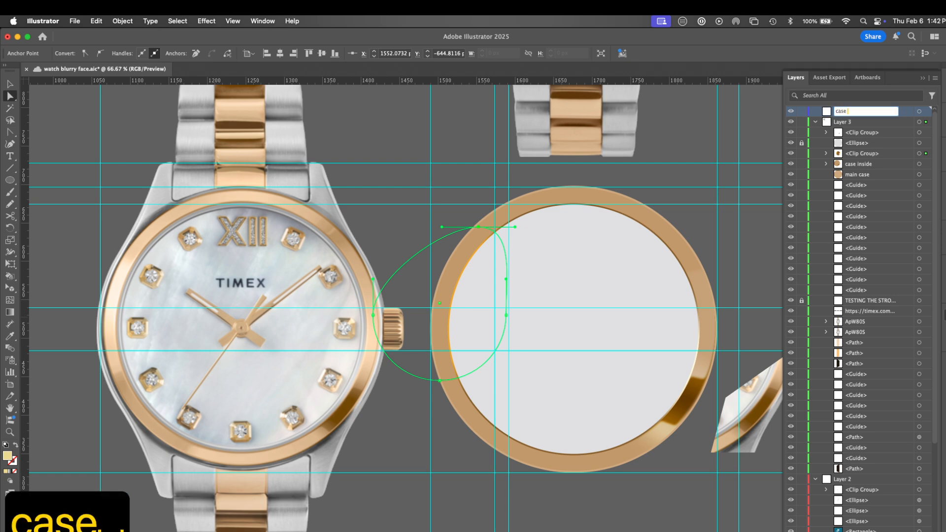
{"action": "key", "text": "BackSpace"}
{"action": "key", "text": "Return"}
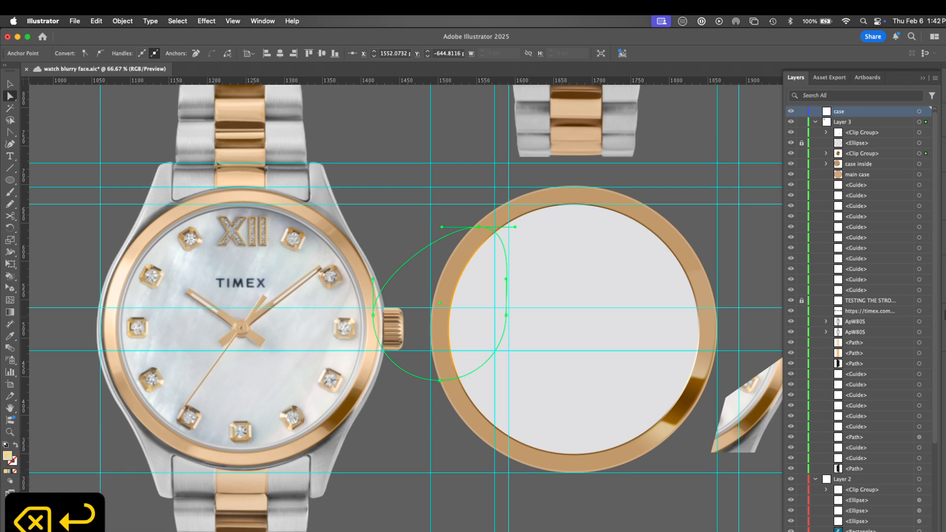
Move main case, case inside and the clip group above them into the case layer.
{"action": "left_click", "coordinate": [876, 176]}
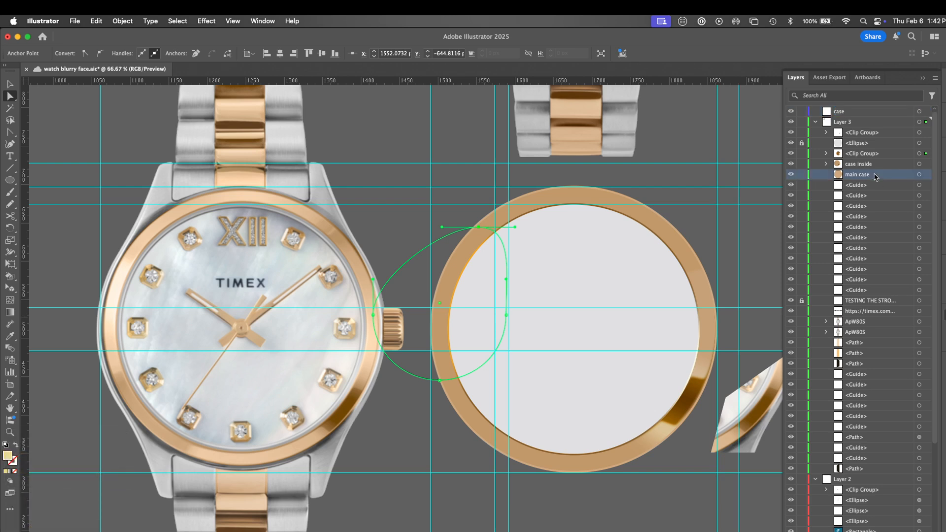
{"action": "left_click", "coordinate": [870, 155], "text": "shift"}
{"action": "left_click_drag", "start_coordinate": [841, 156], "coordinate": [844, 113]}
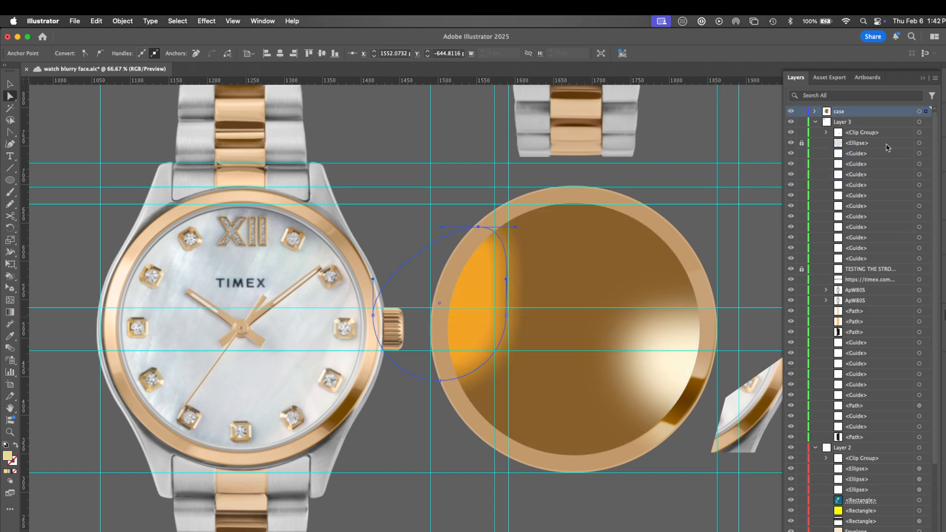
Unlock the pale dial ellipse and rename it "face main".
{"action": "left_click", "coordinate": [802, 143]}
{"action": "left_click", "coordinate": [919, 143]}
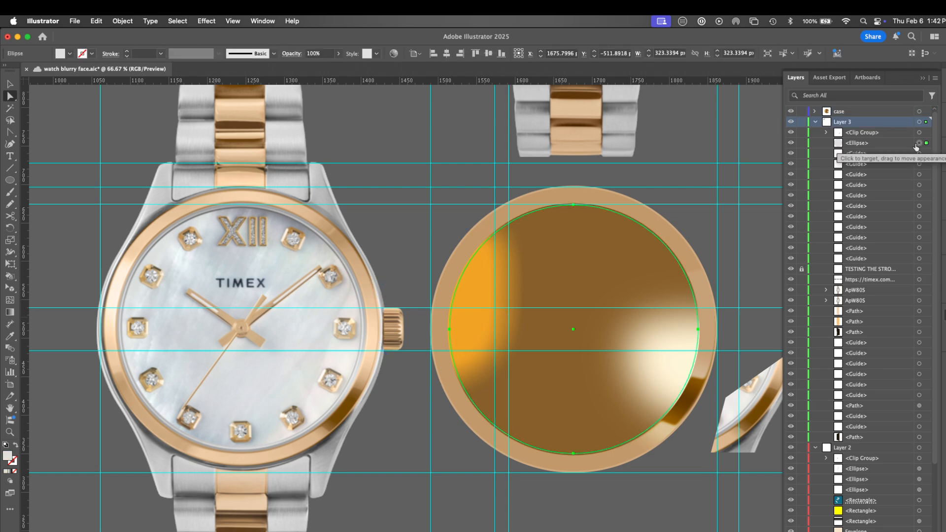
{"action": "double_click", "coordinate": [860, 143]}
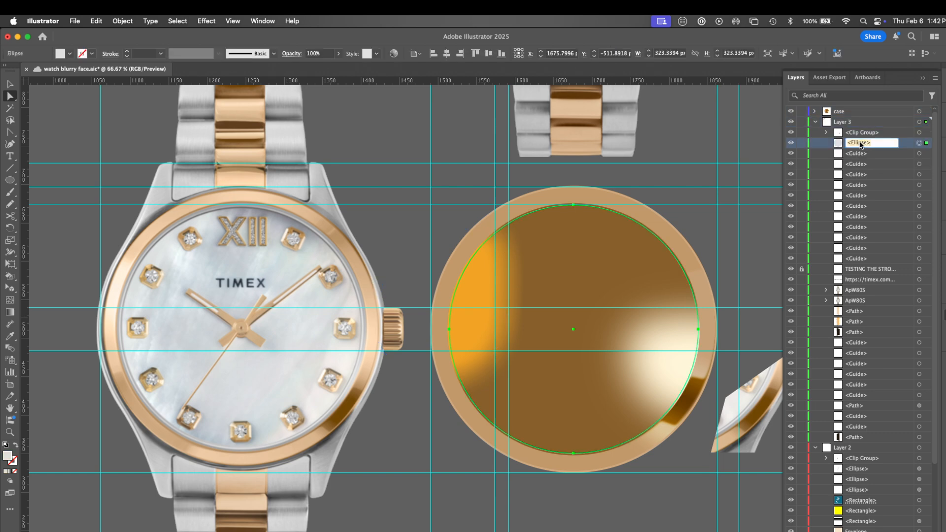
{"action": "type", "text": "face main"}
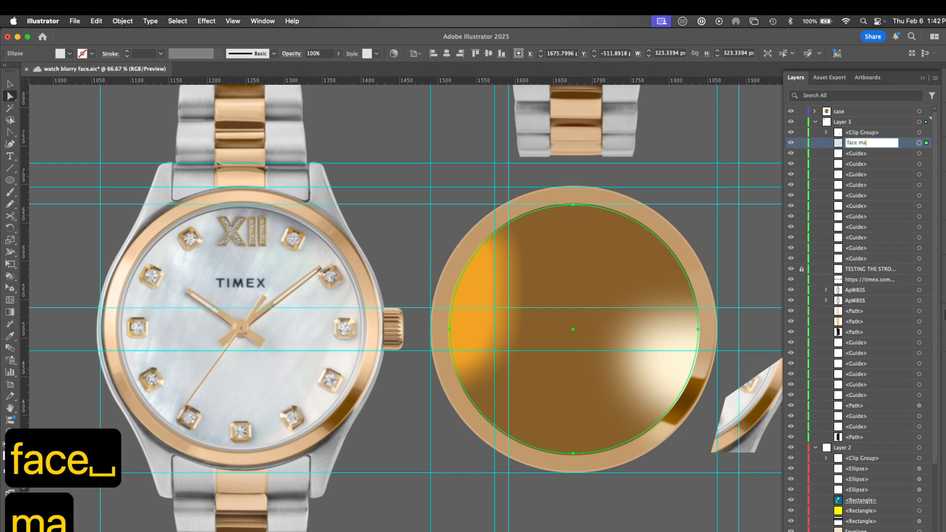
{"action": "key", "text": "Return"}
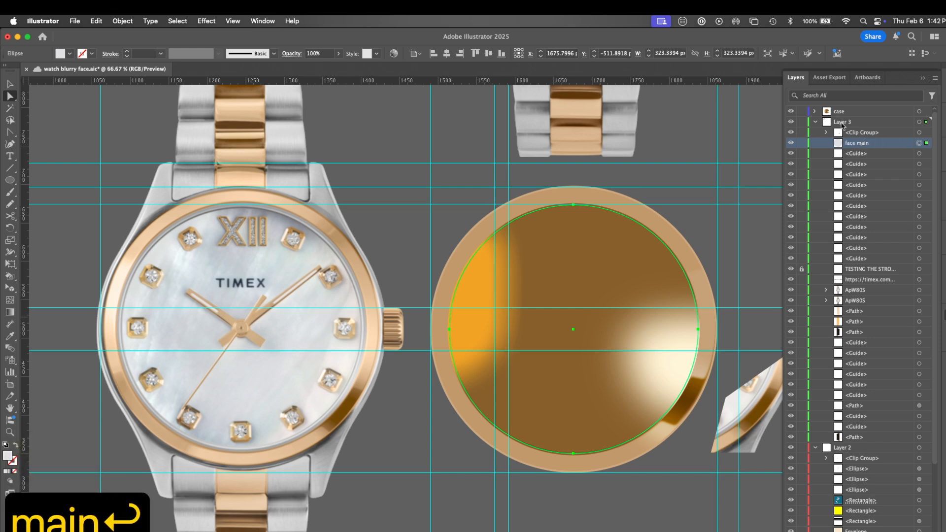
Create a new layer named "face" and place it above the case layer.
{"action": "left_click", "coordinate": [906, 531]}
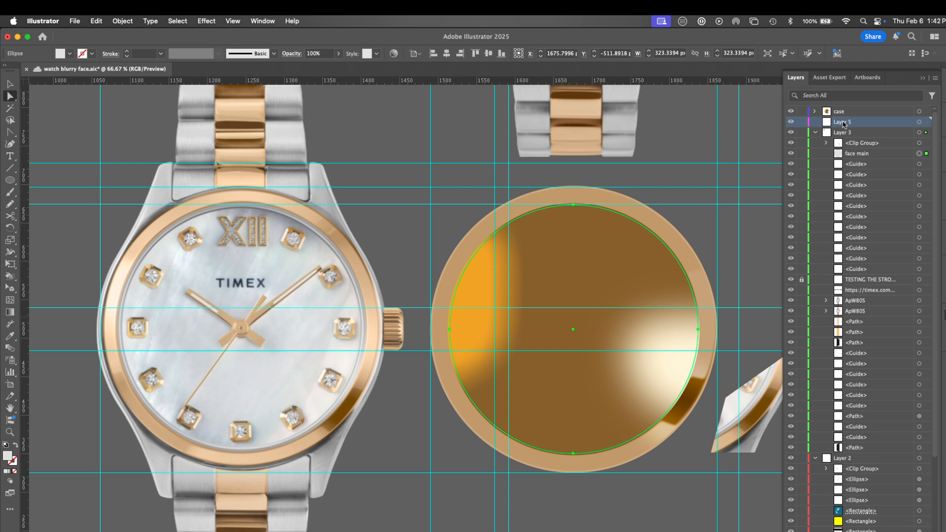
{"action": "double_click", "coordinate": [842, 122]}
{"action": "type", "text": "face"}
{"action": "key", "text": "Return"}
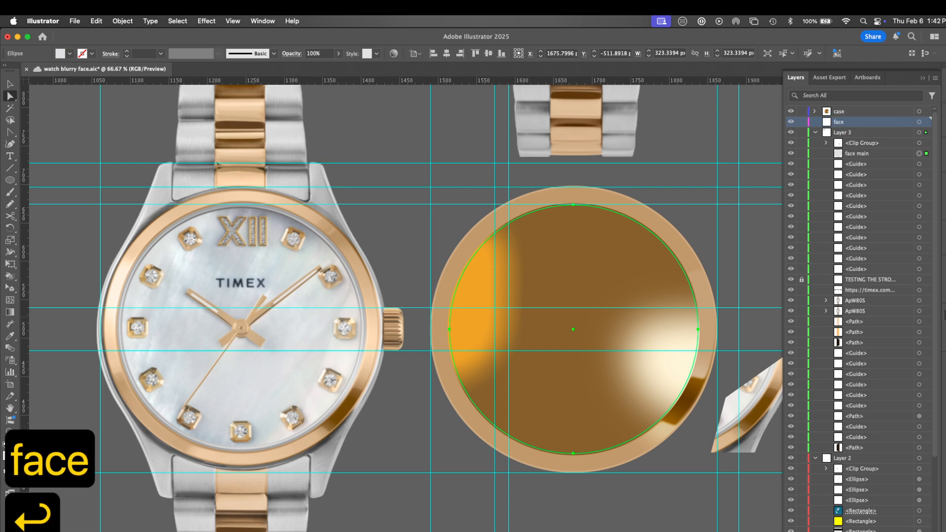
{"action": "left_click_drag", "start_coordinate": [854, 123], "coordinate": [854, 107]}
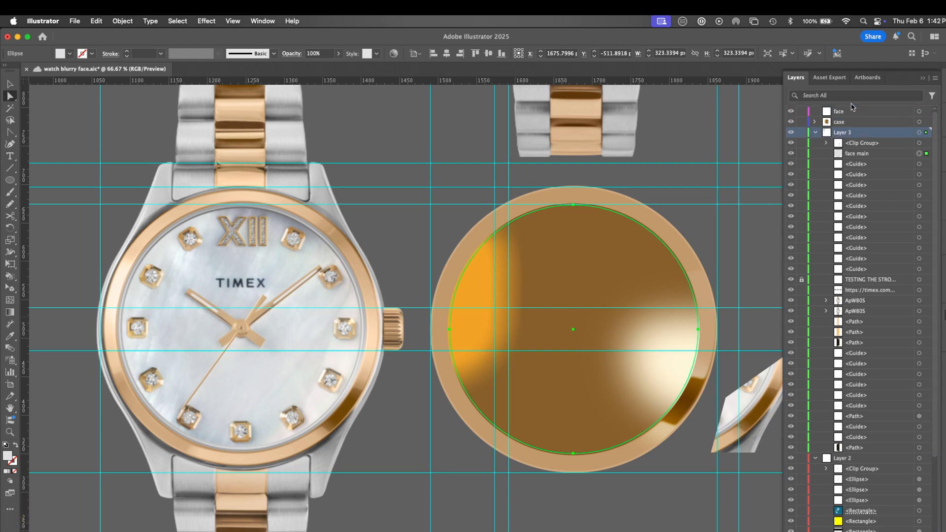
Move the face main ellipse into the face layer and lock the case layer.
{"action": "left_click_drag", "start_coordinate": [856, 153], "coordinate": [848, 112]}
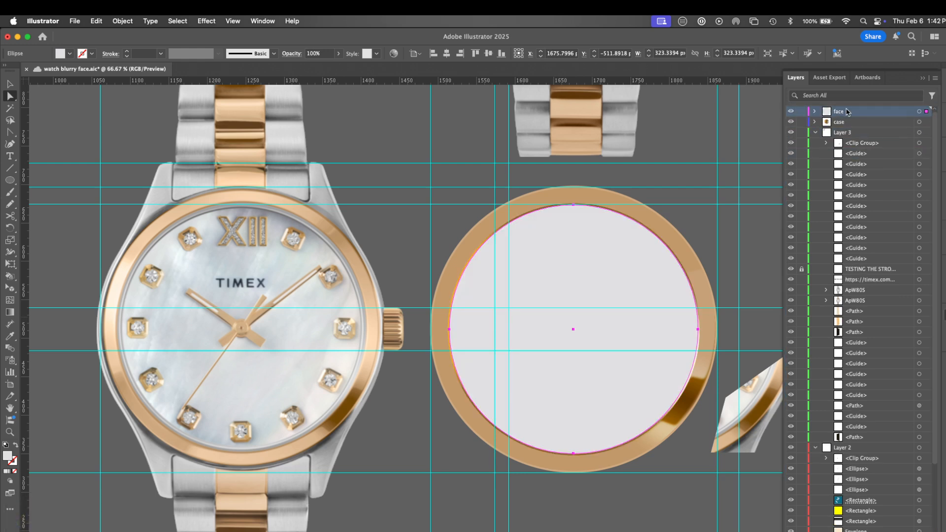
{"action": "left_click", "coordinate": [816, 132]}
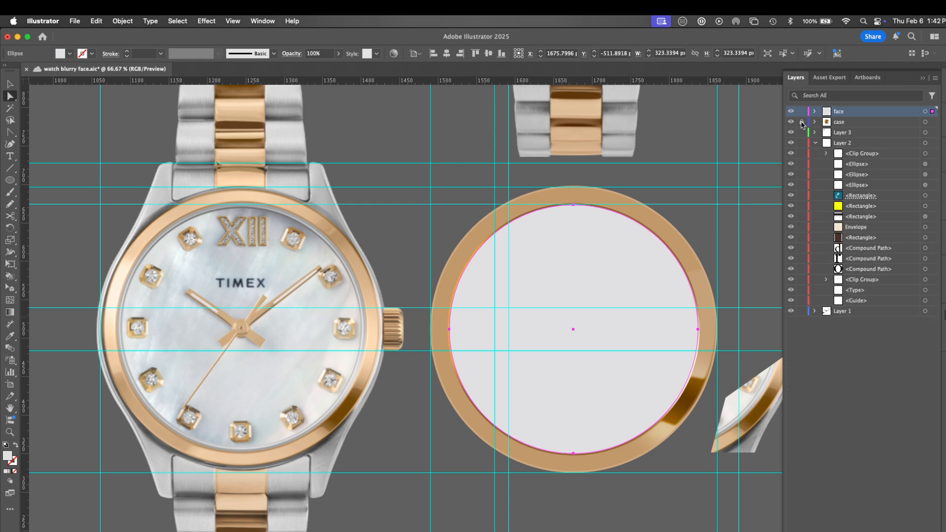
{"action": "left_click", "coordinate": [802, 121]}
{"action": "key", "text": "v"}
{"action": "left_click", "coordinate": [704, 236]}
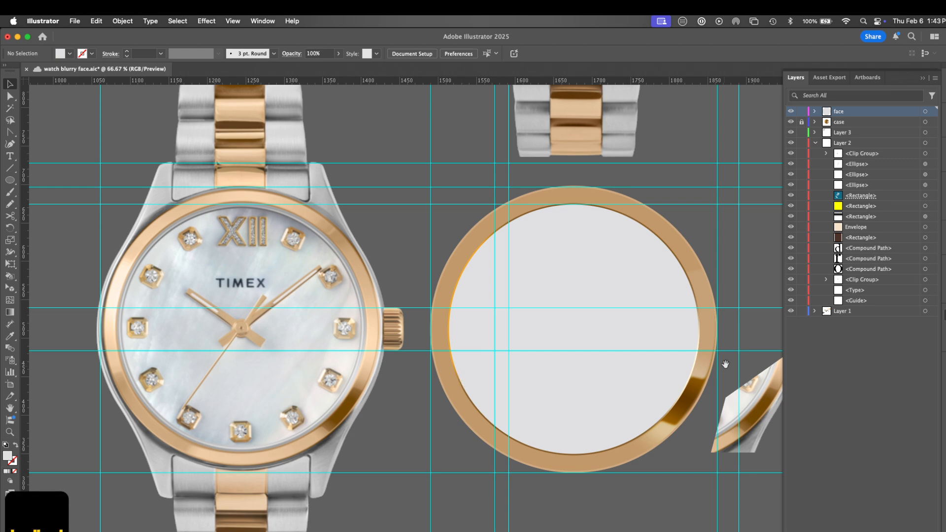
Switch to Firefox and open a new browser tab.
{"action": "left_click_drag", "start_coordinate": [736, 364], "coordinate": [460, 352]}
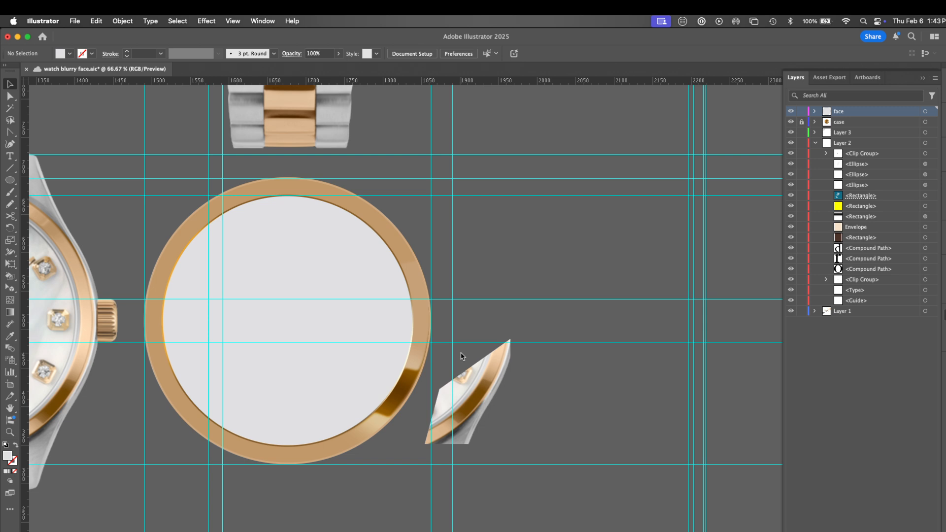
{"action": "key", "text": "super+Tab"}
{"action": "key", "text": "super+Tab"}
{"action": "key", "text": "super+Tab"}
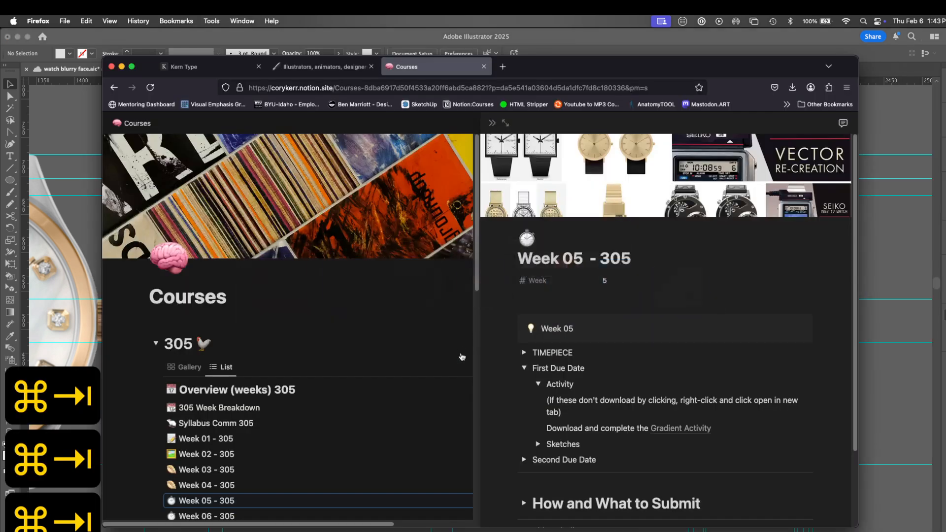
{"action": "left_click", "coordinate": [502, 66]}
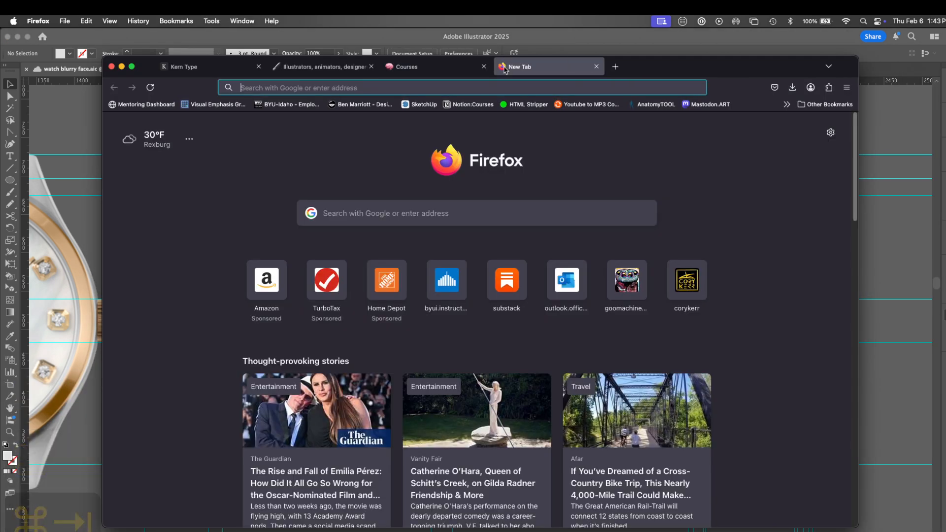
Search the web for "seiko gold watch".
{"action": "type", "text": "s"}
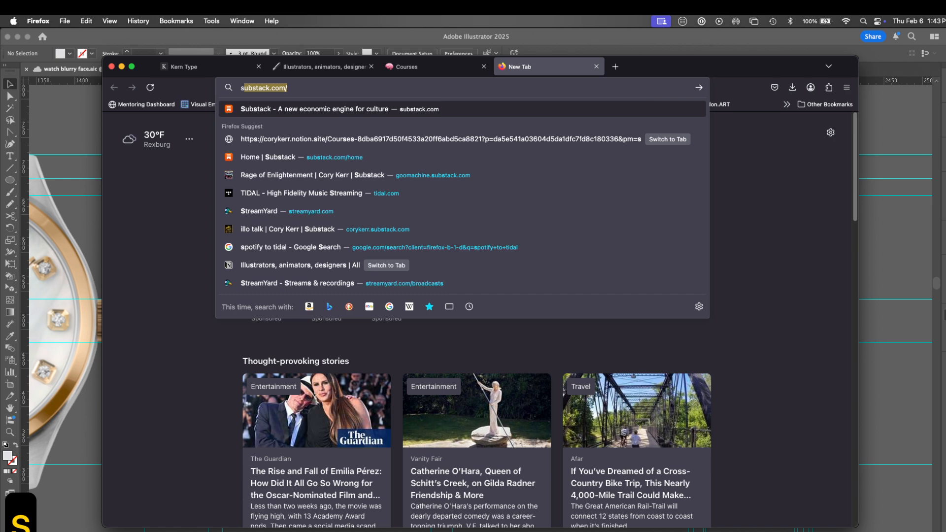
{"action": "type", "text": "c"}
{"action": "key", "text": "BackSpace"}
{"action": "type", "text": "e"}
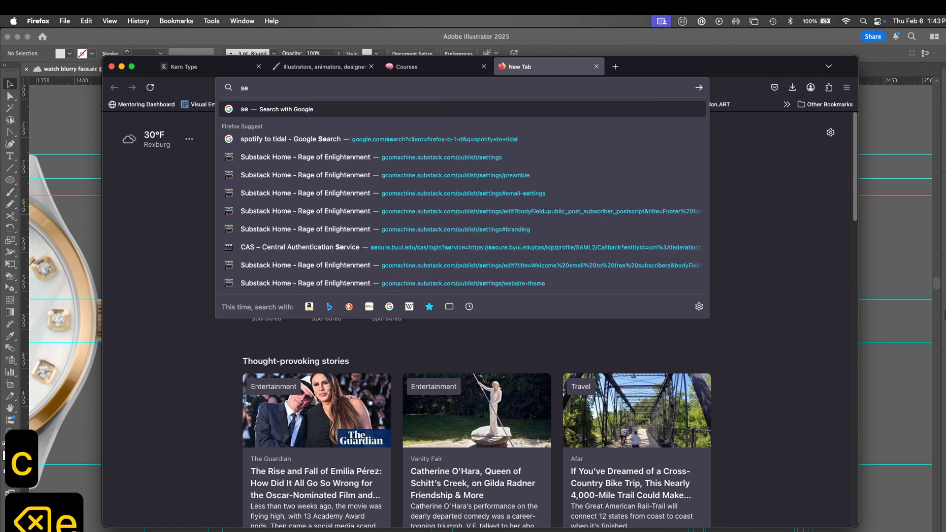
{"action": "type", "text": "ir"}
{"action": "key", "text": "BackSpace"}
{"action": "type", "text": "kio"}
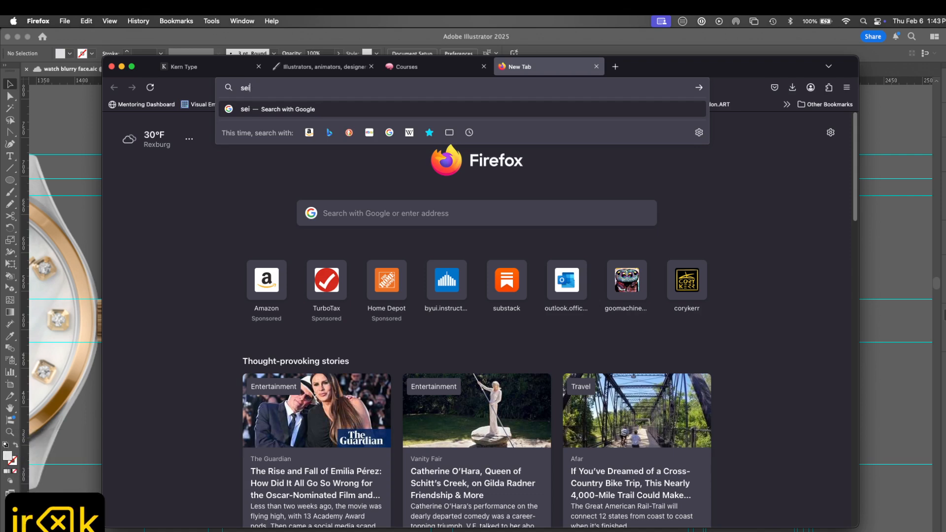
{"action": "key", "text": "BackSpace"}
{"action": "key", "text": "BackSpace"}
{"action": "key", "text": "BackSpace"}
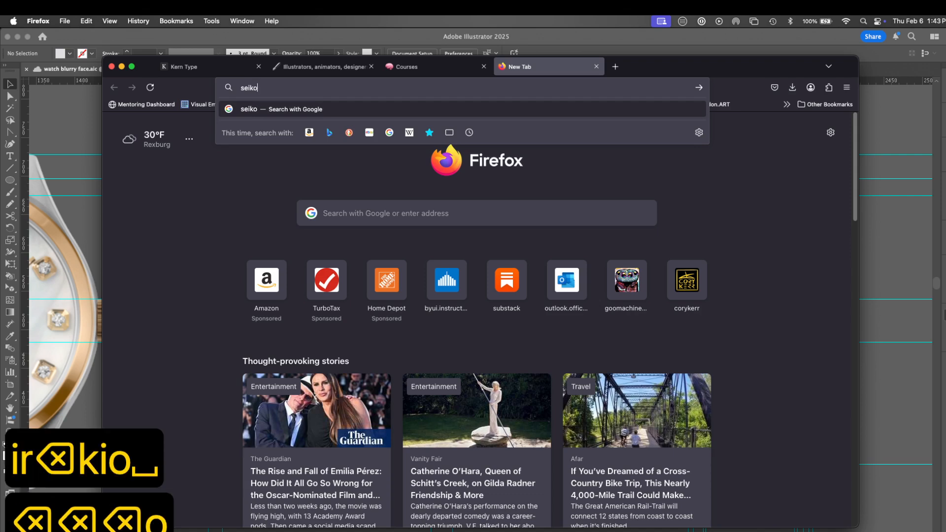
{"action": "type", "text": "o gold"}
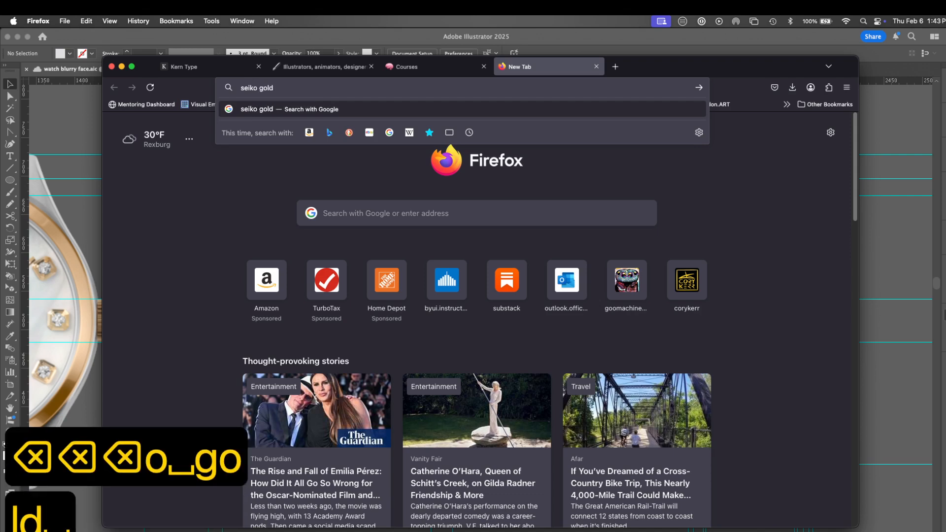
{"action": "type", "text": " watch"}
{"action": "key", "text": "Return"}
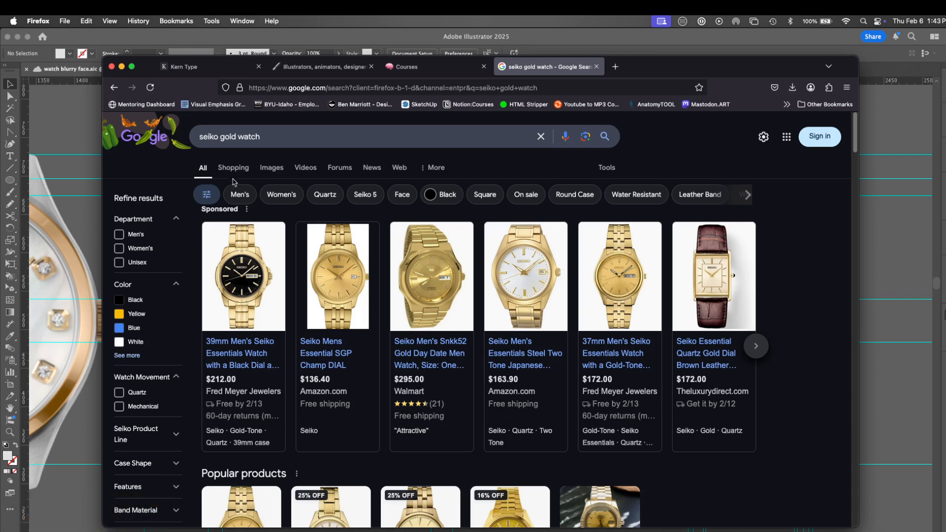
Show image results for the watch search and refine the query to "seiko gold watch women".
{"action": "left_click", "coordinate": [271, 172]}
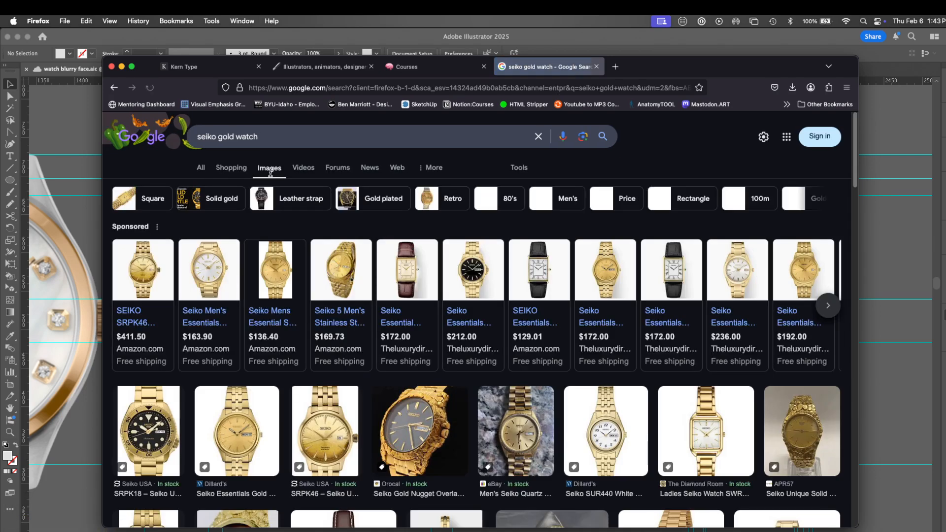
{"action": "left_click", "coordinate": [290, 138]}
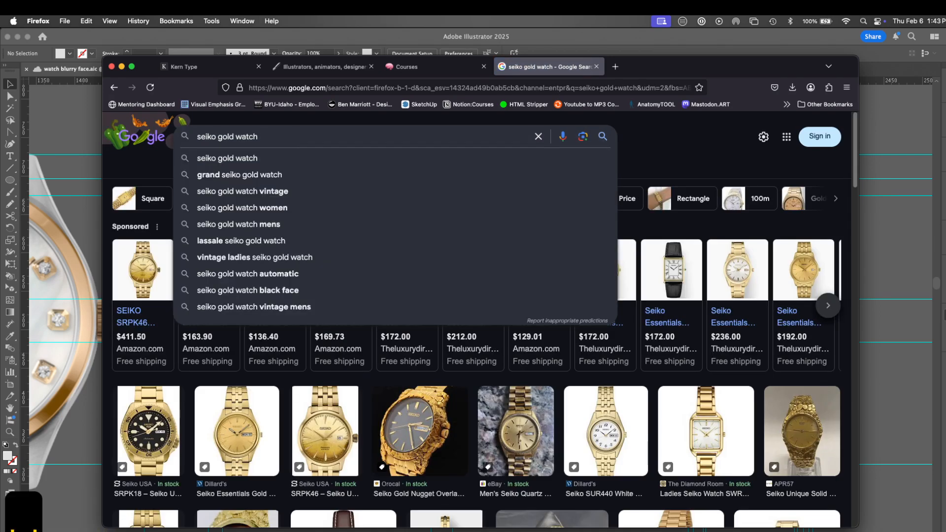
{"action": "type", "text": "w"}
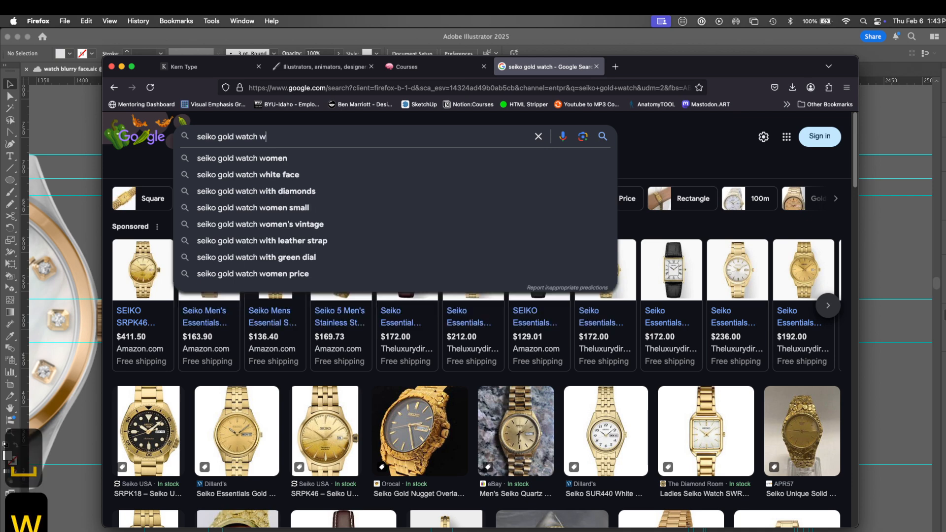
{"action": "left_click", "coordinate": [304, 159]}
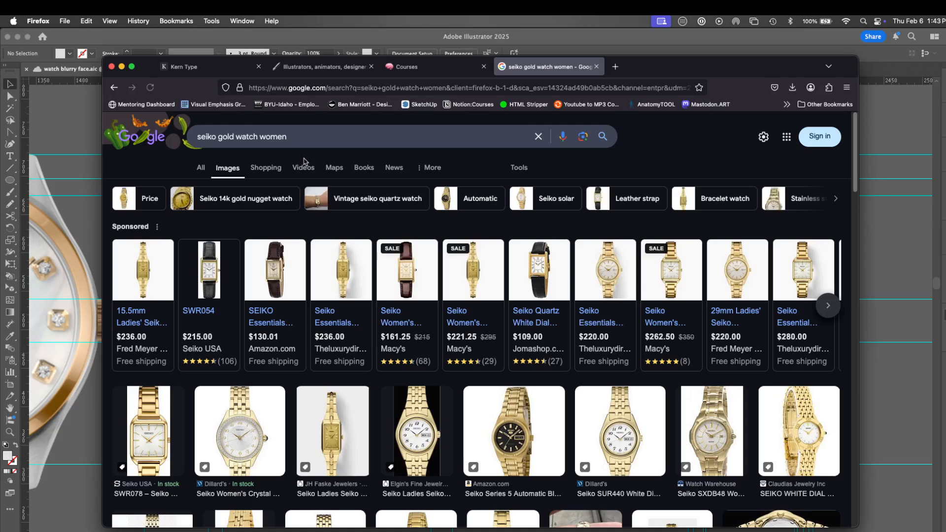
Open the product page of the square gold Seiko SWR078 watch from the image results.
{"action": "mouse_move", "coordinate": [853, 180]}
{"action": "left_mouse_down"}
{"action": "mouse_move", "coordinate": [854, 210]}
{"action": "mouse_move", "coordinate": [854, 184]}
{"action": "left_mouse_up"}
{"action": "scroll", "coordinate": [854, 188], "scroll_direction": "down", "scroll_amount": 2}
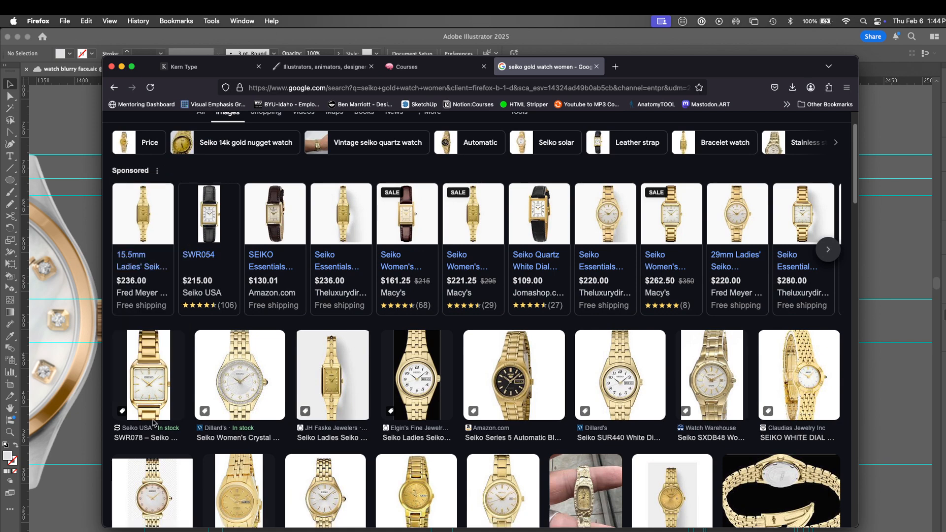
{"action": "left_click", "coordinate": [151, 404]}
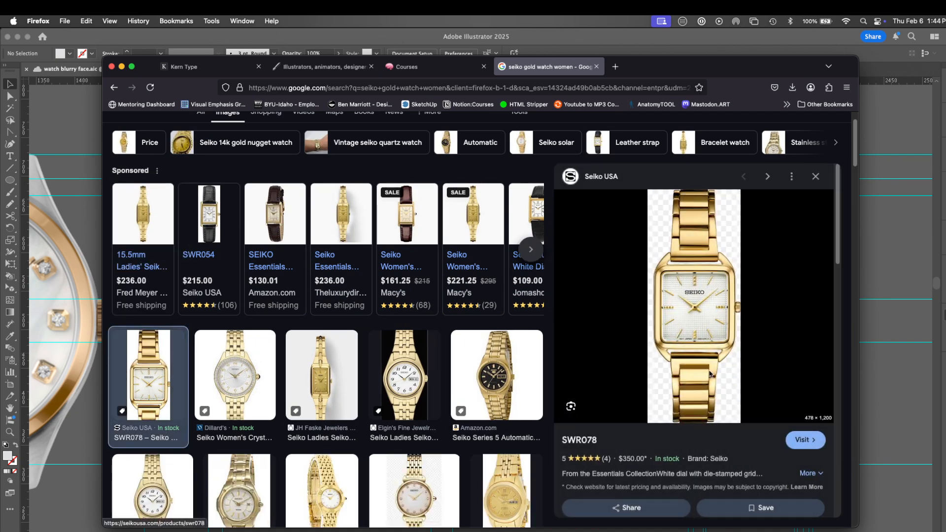
{"action": "left_click", "coordinate": [648, 437]}
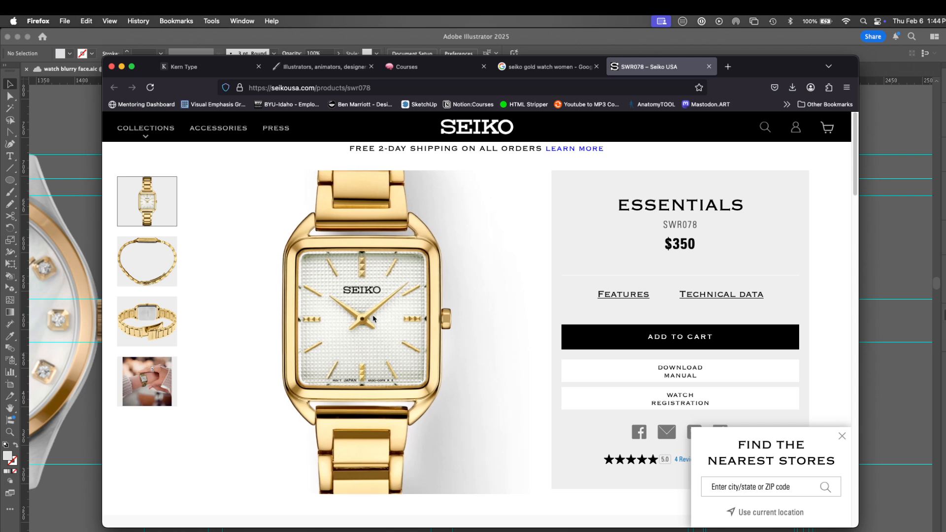
Take a browser screenshot of the watch product image and copy it.
{"action": "right_click", "coordinate": [376, 316]}
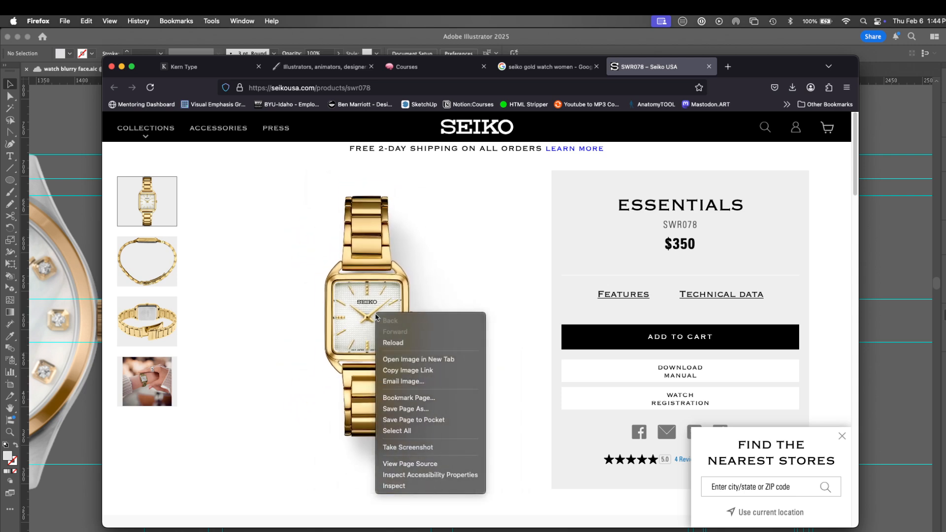
{"action": "left_click", "coordinate": [421, 450]}
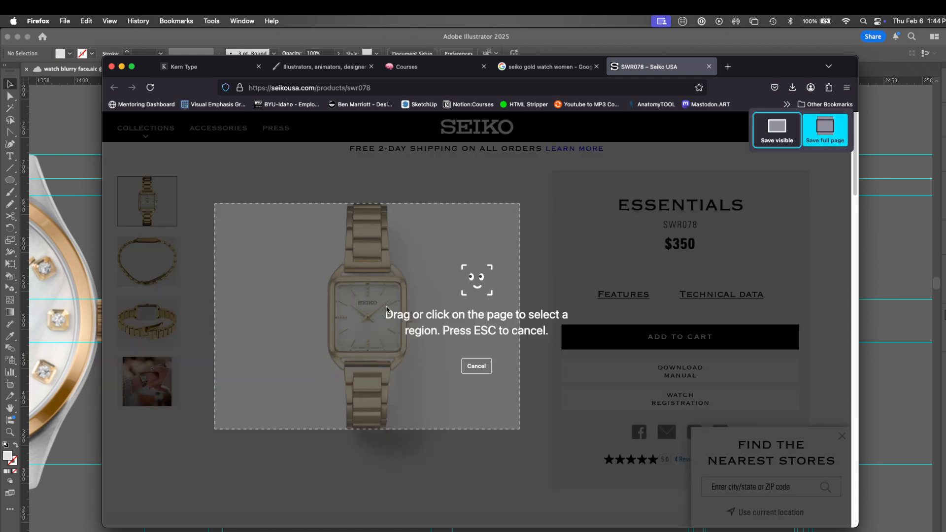
{"action": "left_click", "coordinate": [378, 317]}
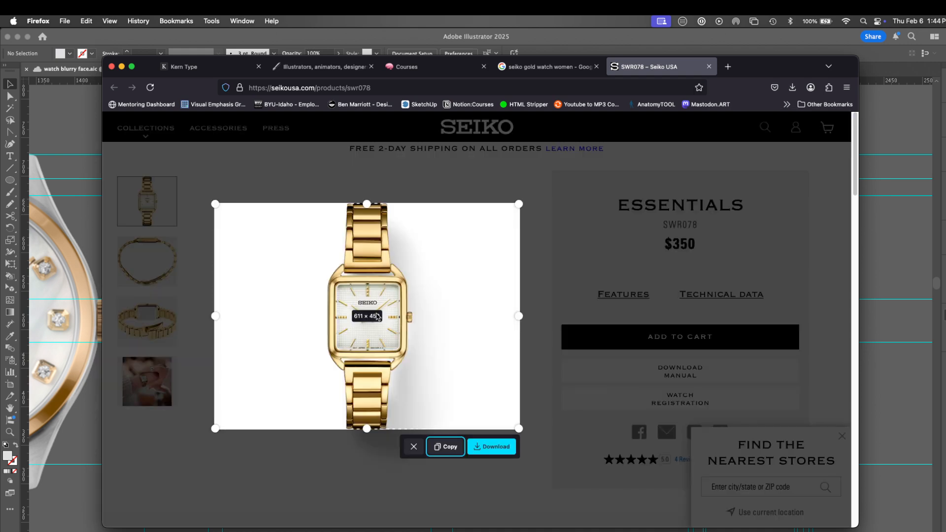
{"action": "left_click", "coordinate": [446, 448]}
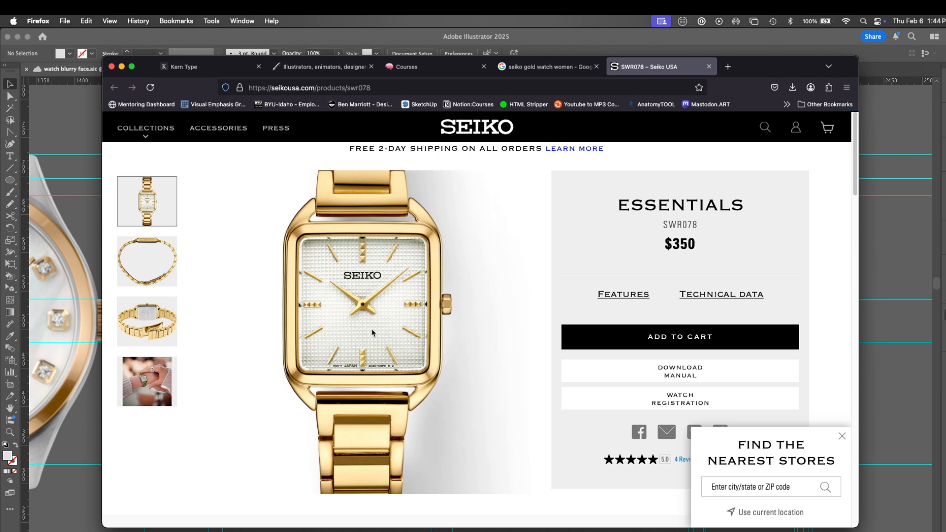
Capture the enlarged Seiko case and dial to the clipboard, switch to Illustrator and paste it on empty canvas with the guides hidden.
{"action": "key", "text": "ctrl+shift+super+4"}
{"action": "left_click_drag", "start_coordinate": [275, 409], "coordinate": [456, 199]}
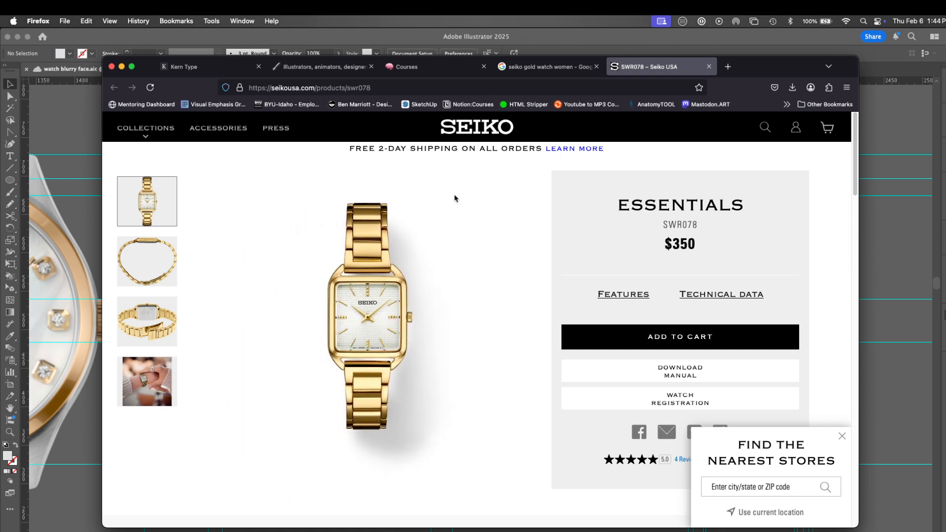
{"action": "key", "text": "super+Tab"}
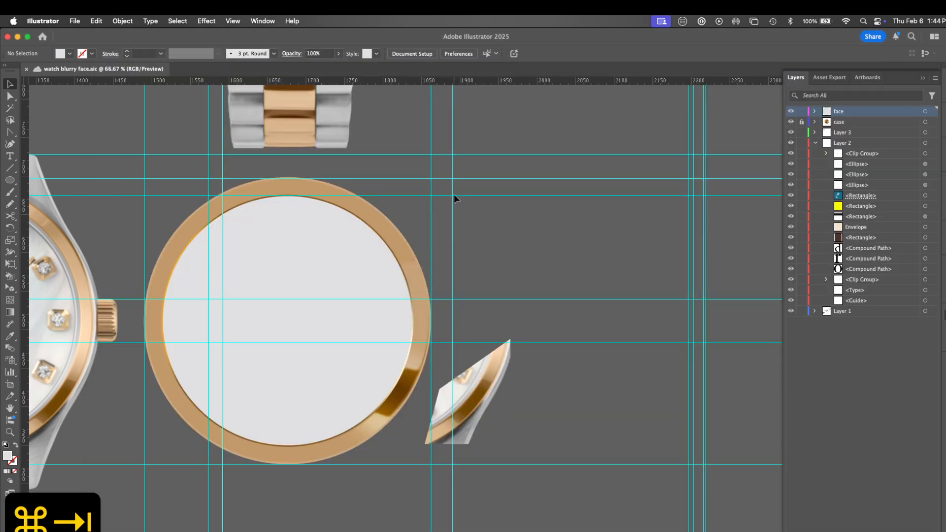
{"action": "scroll", "coordinate": [545, 357], "scroll_direction": "up", "scroll_amount": 5}
{"action": "left_click_drag", "start_coordinate": [421, 380], "coordinate": [410, 394]}
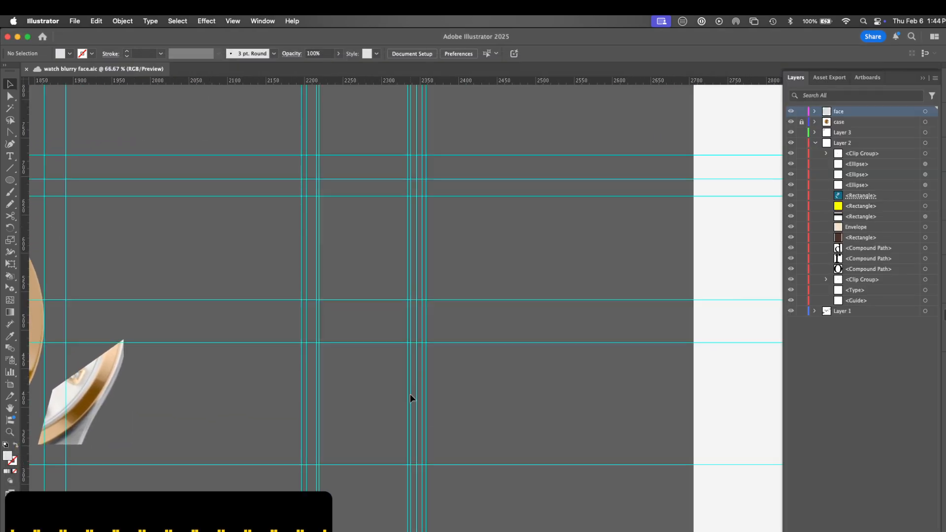
{"action": "key", "text": "super+;"}
{"action": "key", "text": "super+v"}
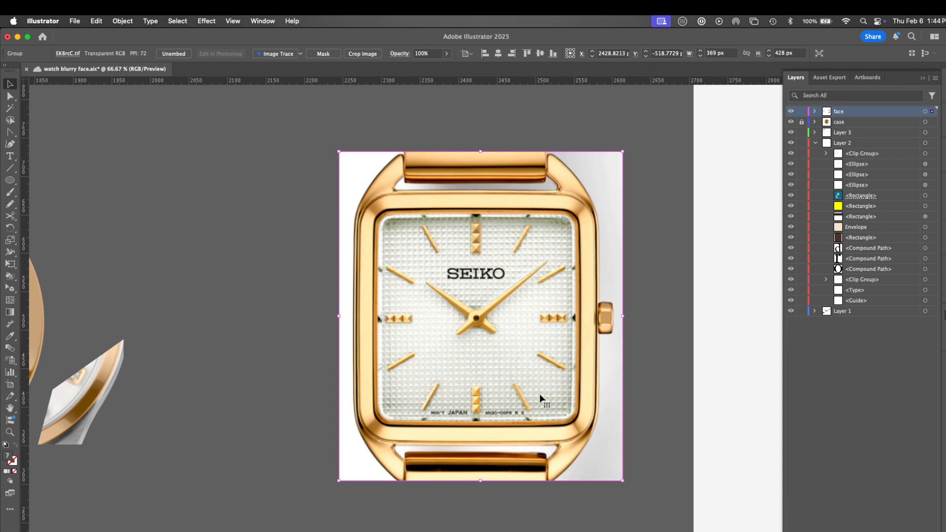
Move the pasted Seiko image closer to the redrawn dial, to about X 2204, Y -515 px.
{"action": "left_click_drag", "start_coordinate": [532, 403], "coordinate": [355, 398]}
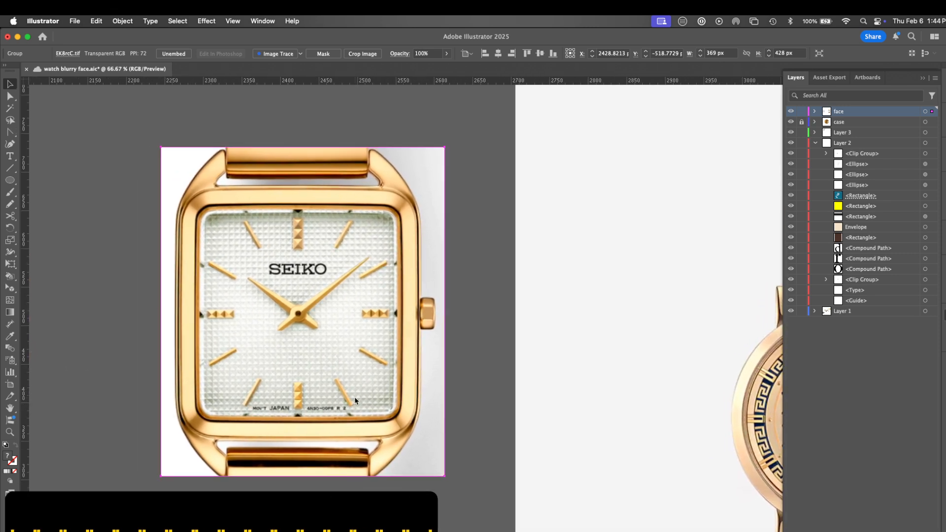
{"action": "key", "text": "super+minus"}
{"action": "key", "text": "super+minus"}
{"action": "key", "text": "super+minus"}
{"action": "left_click_drag", "start_coordinate": [638, 393], "coordinate": [709, 394]}
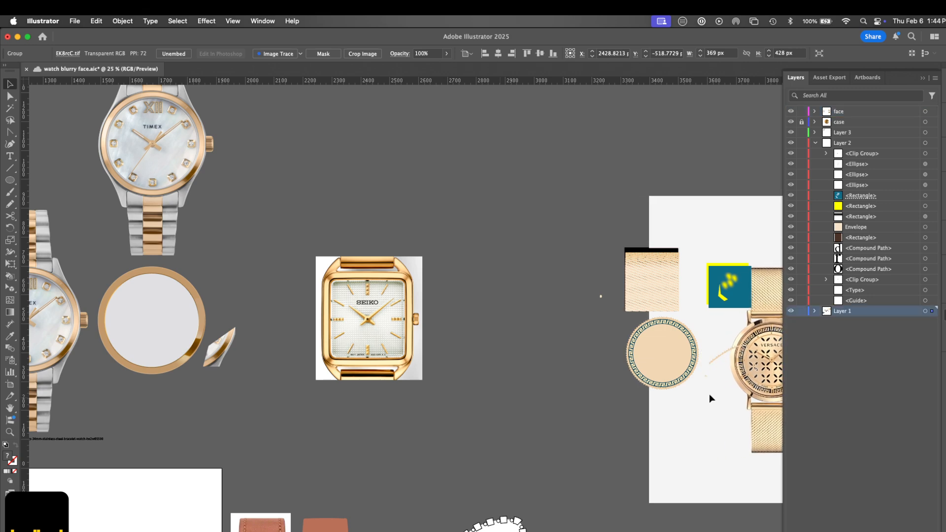
{"action": "left_click_drag", "start_coordinate": [386, 351], "coordinate": [435, 314]}
{"action": "key", "text": "z"}
{"action": "key", "text": "z"}
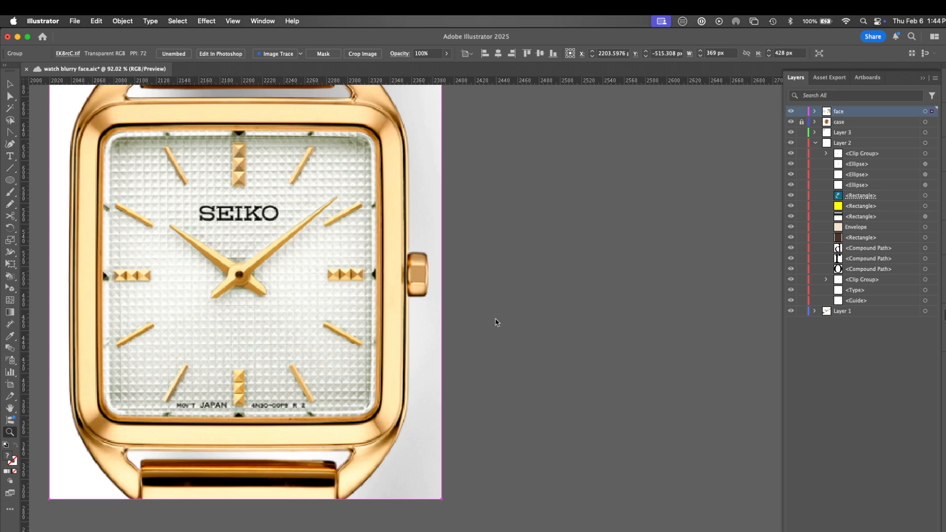
Draw a small rectangle about 7 × 8 px beside the Seiko image, then show the guides and add a horizontal one across the crown.
{"action": "key", "text": "m"}
{"action": "left_click_drag", "start_coordinate": [495, 323], "coordinate": [506, 314]}
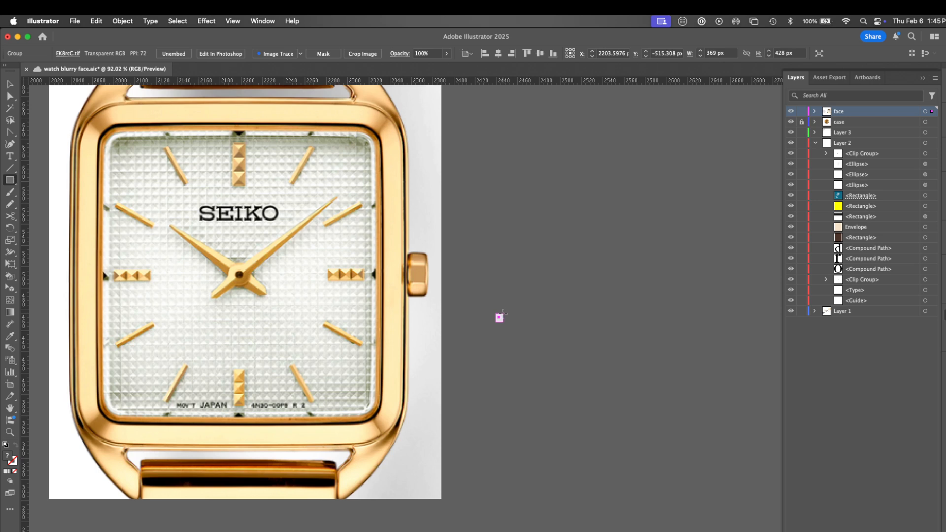
{"action": "left_click_drag", "start_coordinate": [503, 313], "coordinate": [503, 313]}
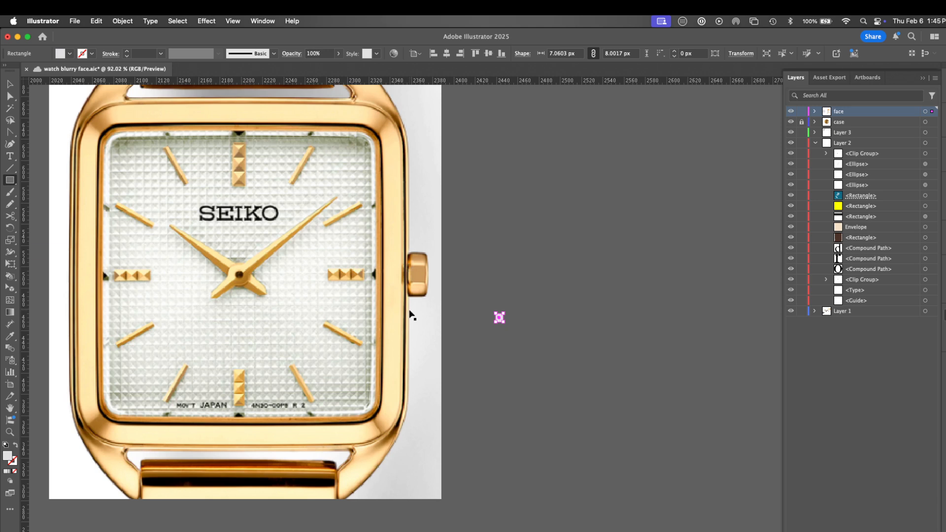
{"action": "key", "text": "super+semicolon"}
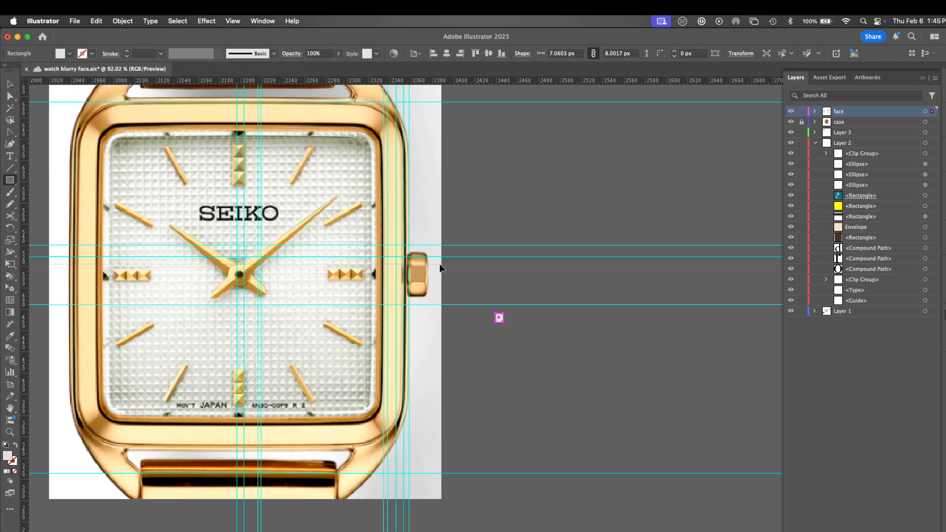
{"action": "left_click_drag", "start_coordinate": [440, 265], "coordinate": [439, 265]}
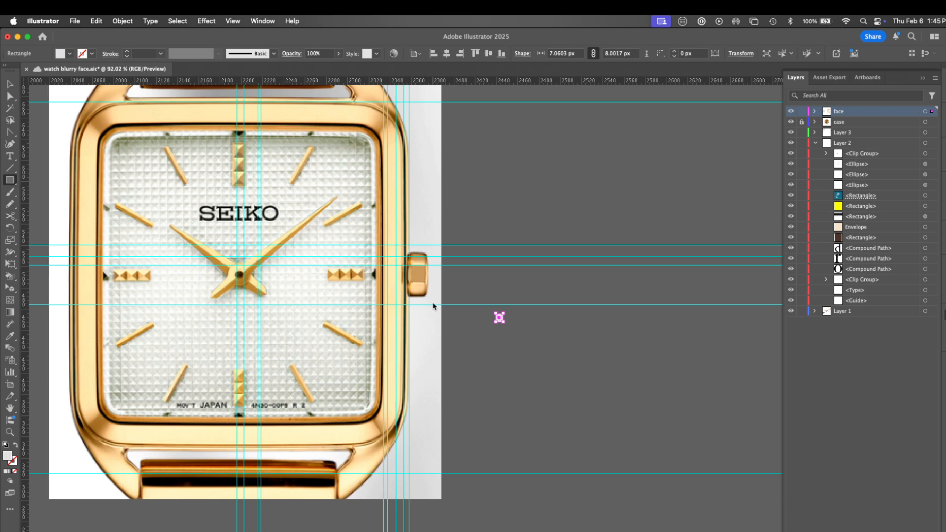
Draw a rectangle about 6.2 × 7.4 px between the two closely spaced horizontal guides on the empty canvas beside the crown.
{"action": "key", "text": "z"}
{"action": "left_click_drag", "start_coordinate": [409, 274], "coordinate": [609, 245]}
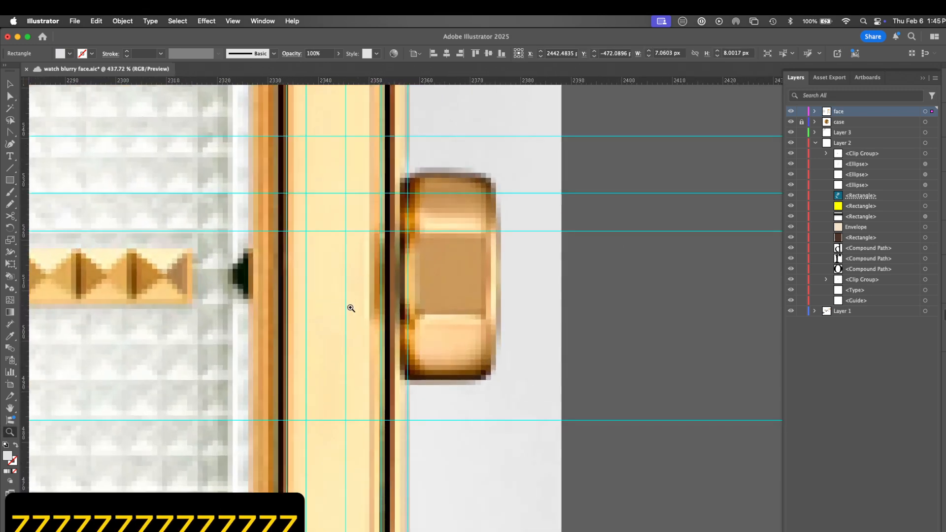
{"action": "key", "text": "space"}
{"action": "left_click_drag", "start_coordinate": [321, 324], "coordinate": [370, 377]}
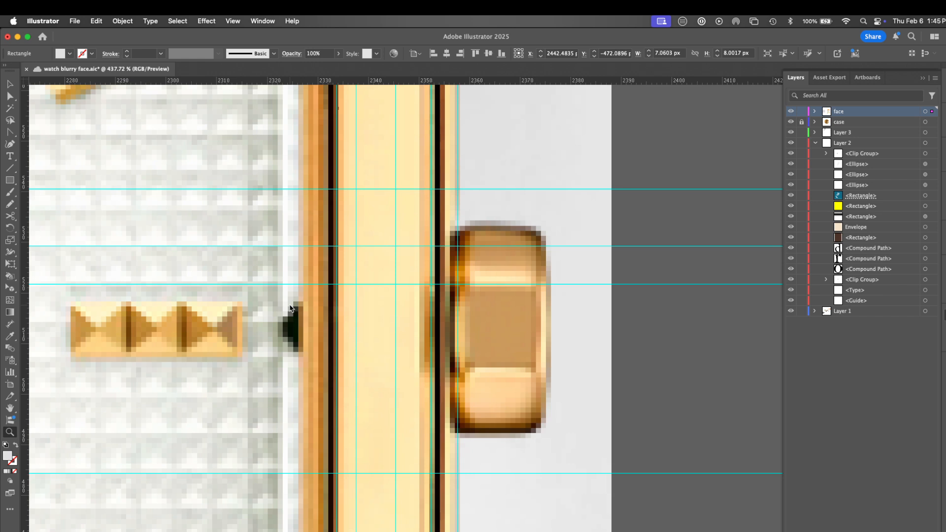
{"action": "key", "text": "m"}
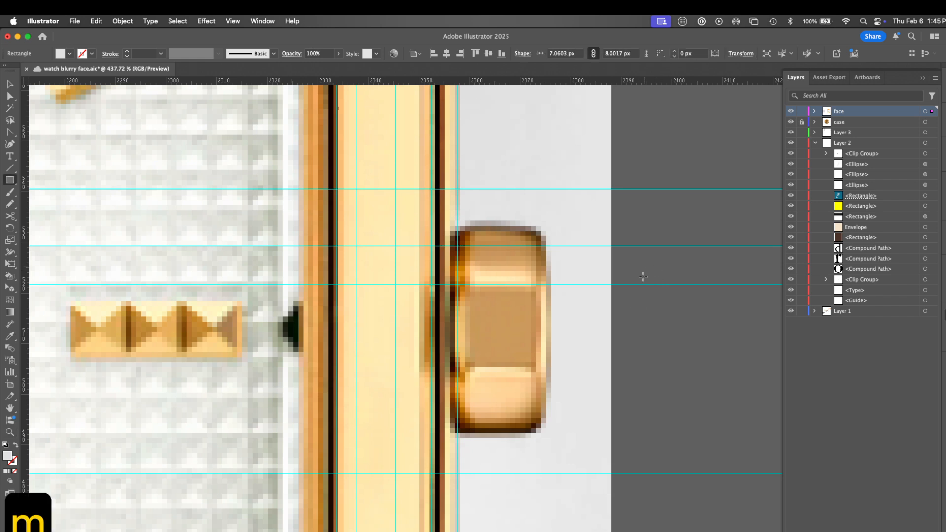
{"action": "left_click_drag", "start_coordinate": [645, 284], "coordinate": [676, 246]}
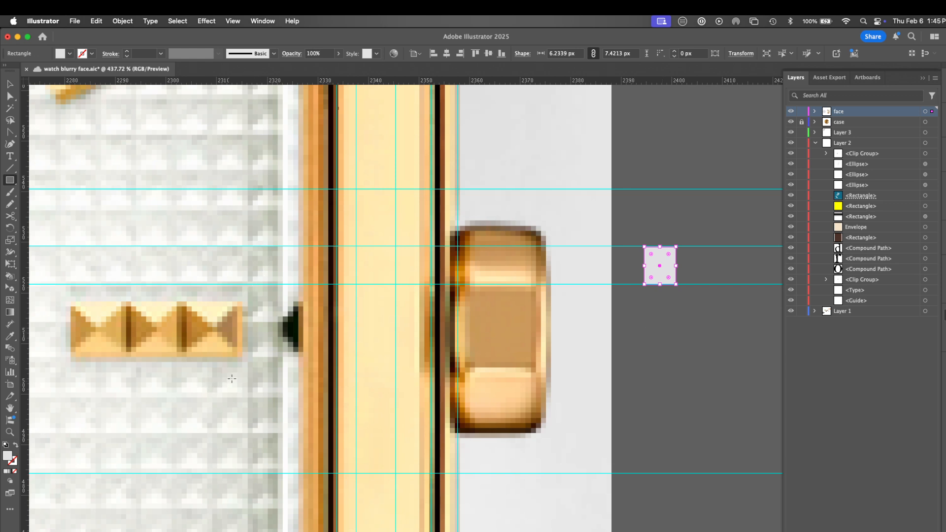
Fill the new rectangle with a light warm grey sampled from the Seiko dial's textured surface.
{"action": "key", "text": "space"}
{"action": "left_click_drag", "start_coordinate": [256, 393], "coordinate": [386, 402]}
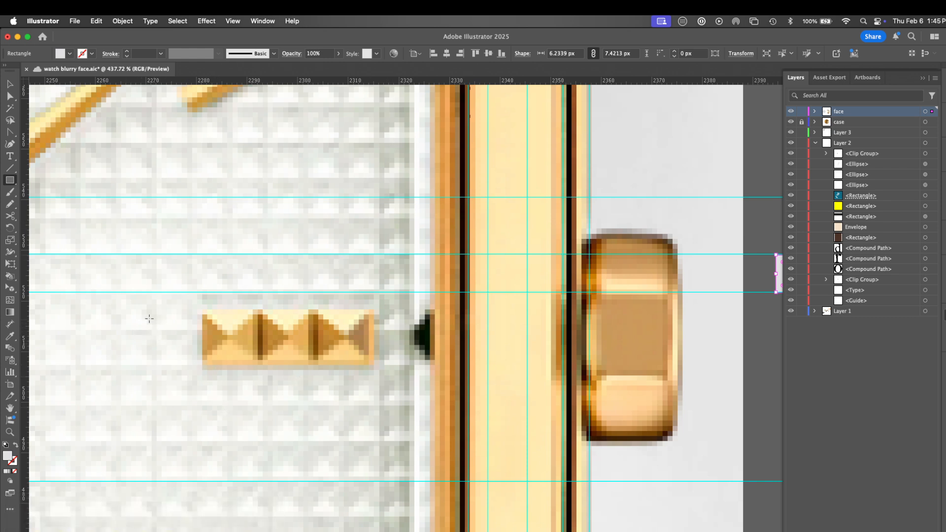
{"action": "key", "text": "space"}
{"action": "scroll", "coordinate": [279, 348], "scroll_direction": "right", "scroll_amount": 5}
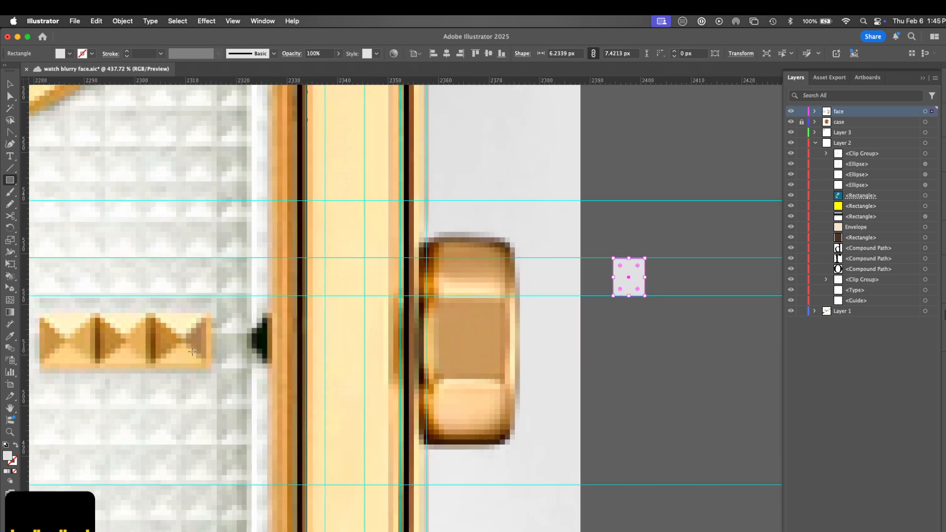
{"action": "key", "text": "v"}
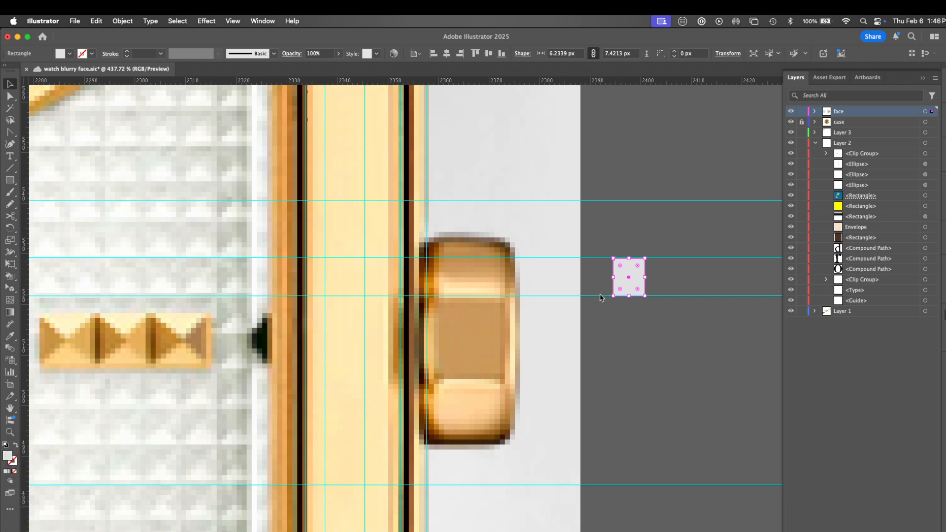
{"action": "key", "text": "i"}
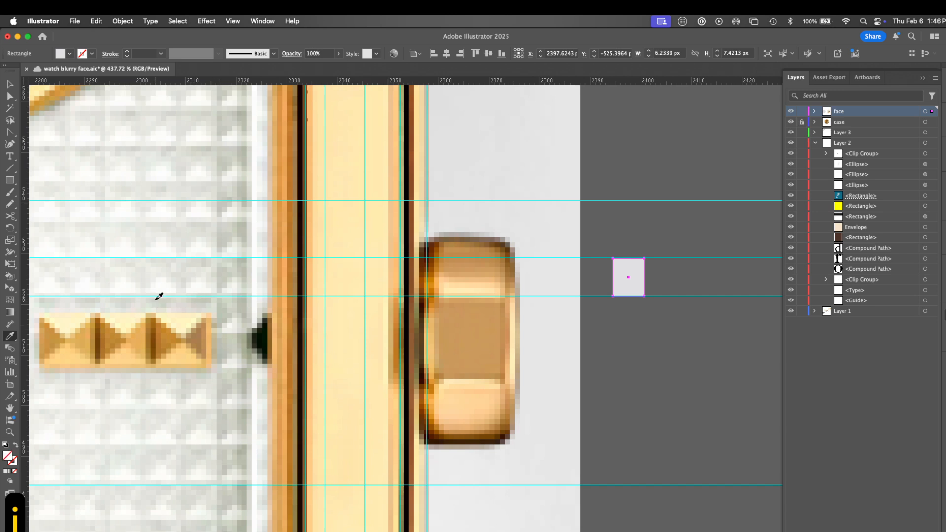
{"action": "left_click", "coordinate": [157, 299]}
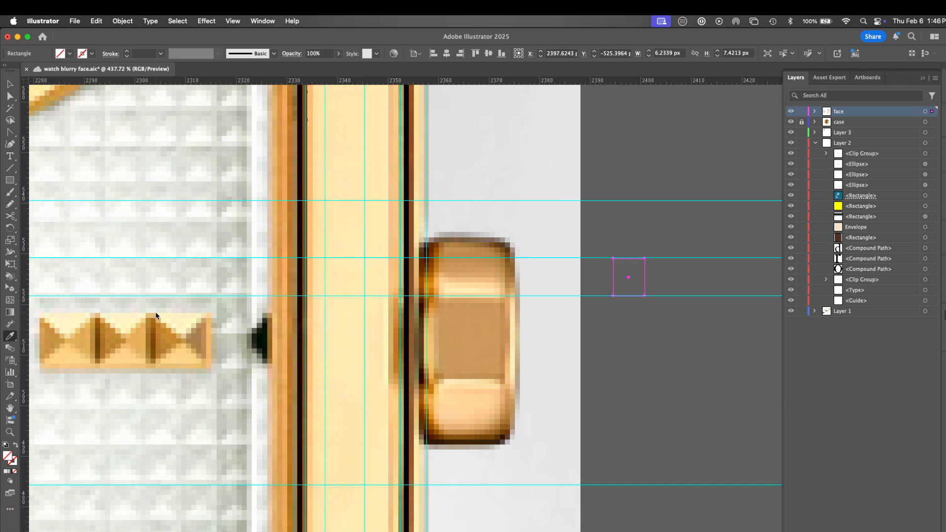
{"action": "left_click", "coordinate": [188, 312]}
Duplicate the grey rectangle in front, shrink the copy about its centre to about 5.5 × 6.5 px, and fill it with sampled near-white.
{"action": "key", "text": "super+c"}
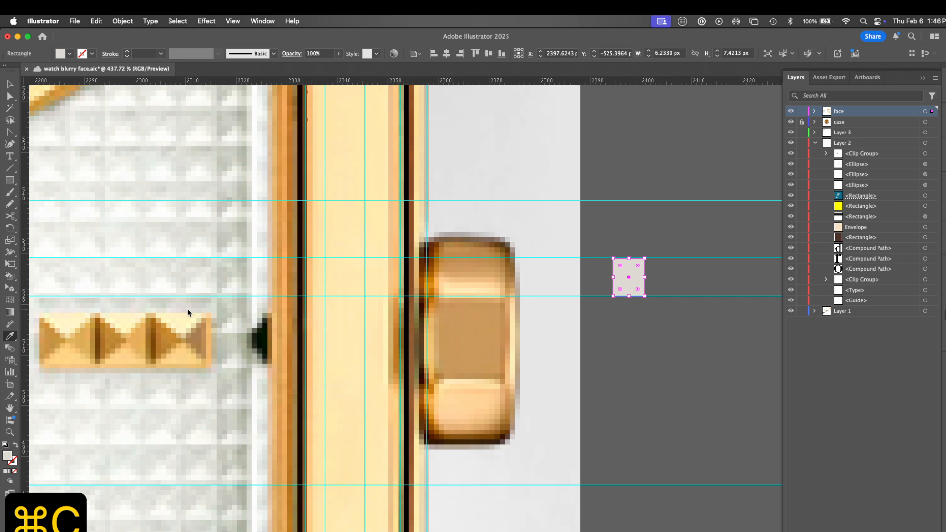
{"action": "key", "text": "super+f"}
{"action": "key", "text": "v"}
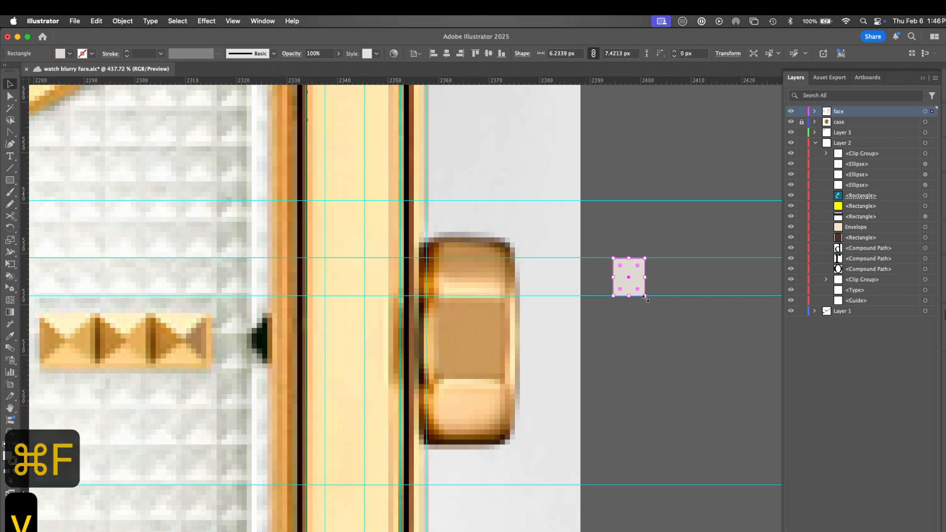
{"action": "left_click_drag", "start_coordinate": [645, 296], "coordinate": [645, 296]}
{"action": "key", "text": "i"}
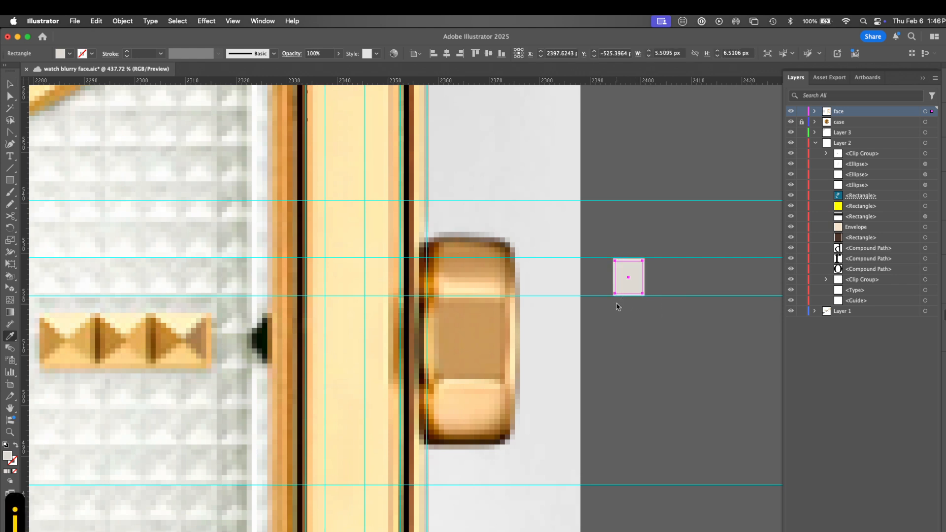
{"action": "left_click", "coordinate": [161, 291]}
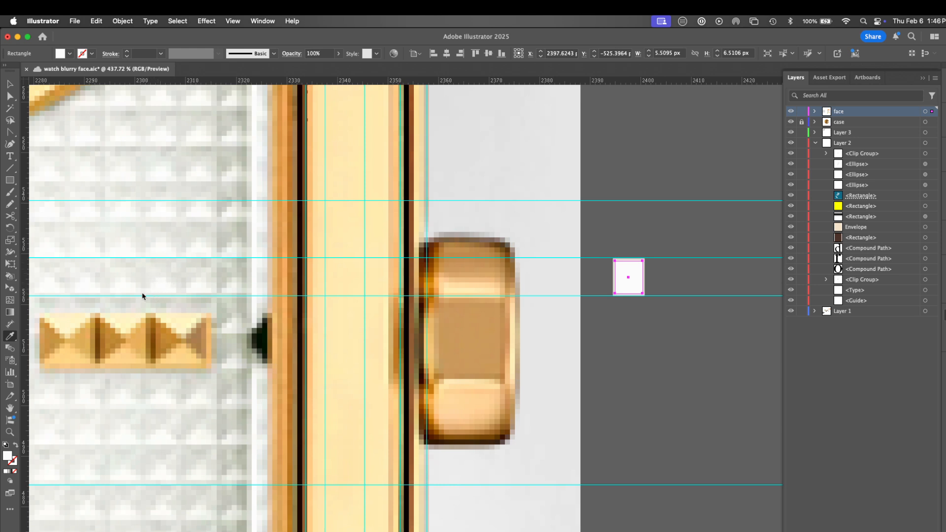
Turn the white rectangle into a triangle by removing one upper corner and moving the other to the rectangle's centre, and select it.
{"action": "key", "text": "p"}
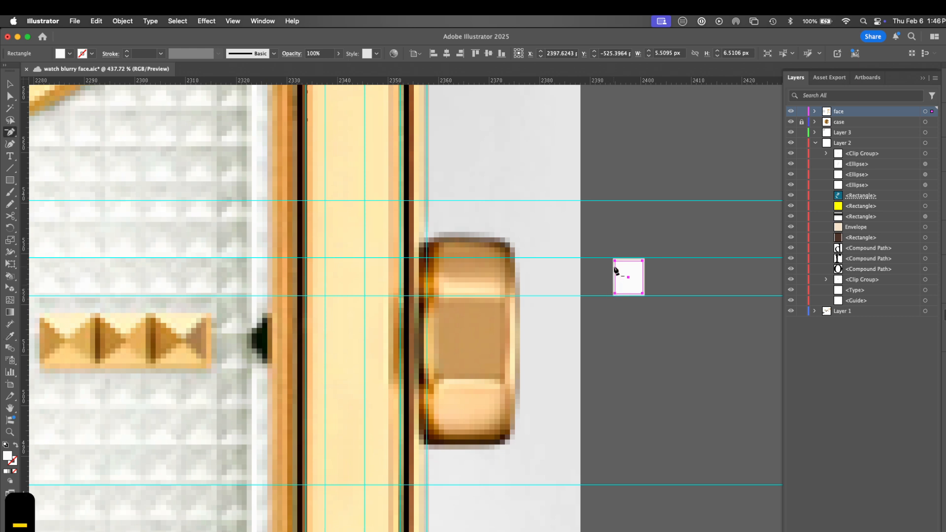
{"action": "left_click", "coordinate": [615, 261]}
{"action": "key", "text": "a"}
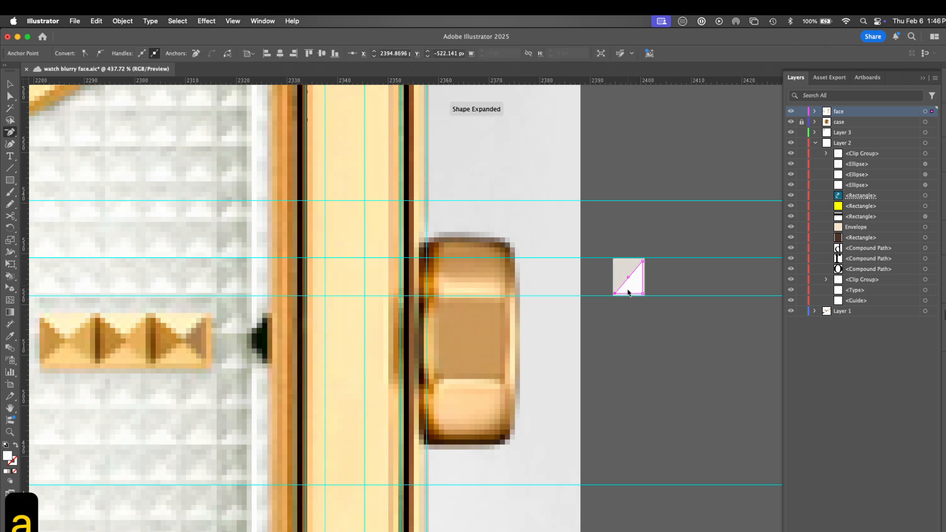
{"action": "left_click_drag", "start_coordinate": [643, 260], "coordinate": [629, 276]}
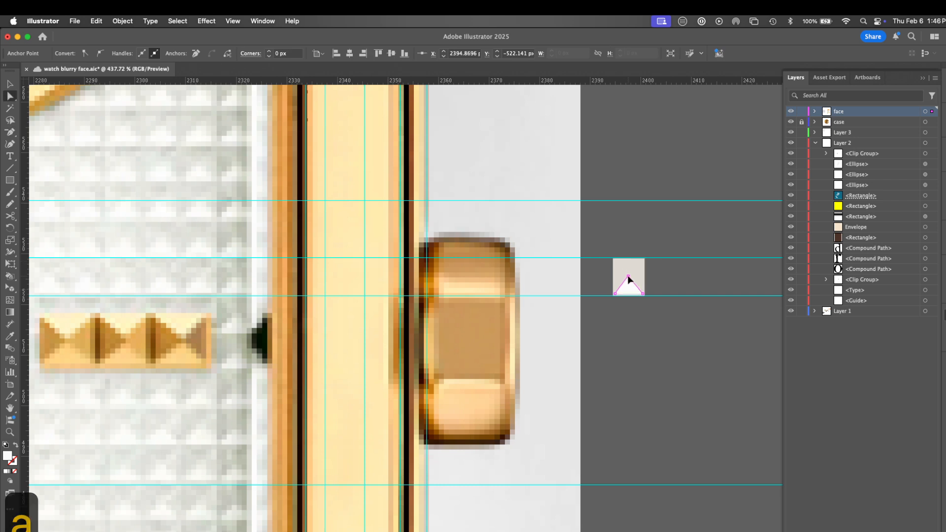
{"action": "left_click", "coordinate": [629, 286]}
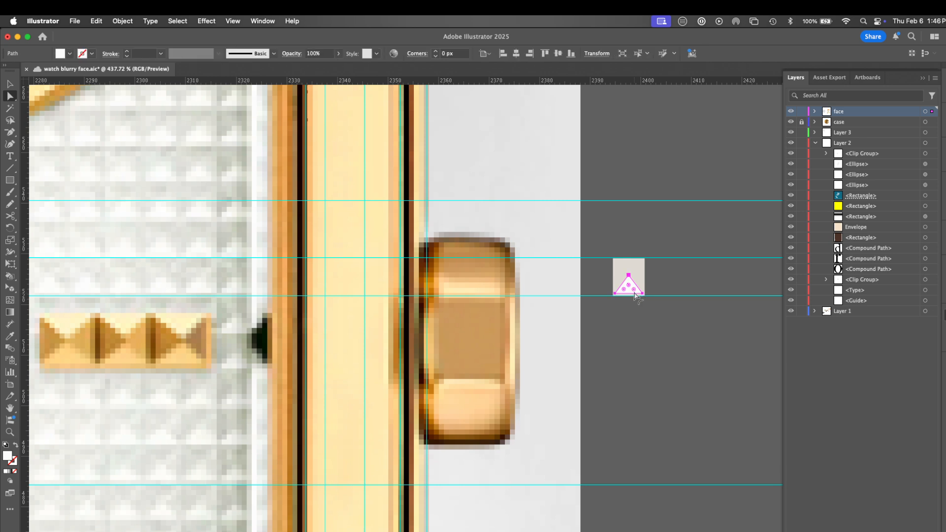
Round the white triangle's corners and create a horizontally reflected copy above it, using its apex as the reflection origin.
{"action": "left_click_drag", "start_coordinate": [634, 290], "coordinate": [637, 294]}
{"action": "key", "text": "v"}
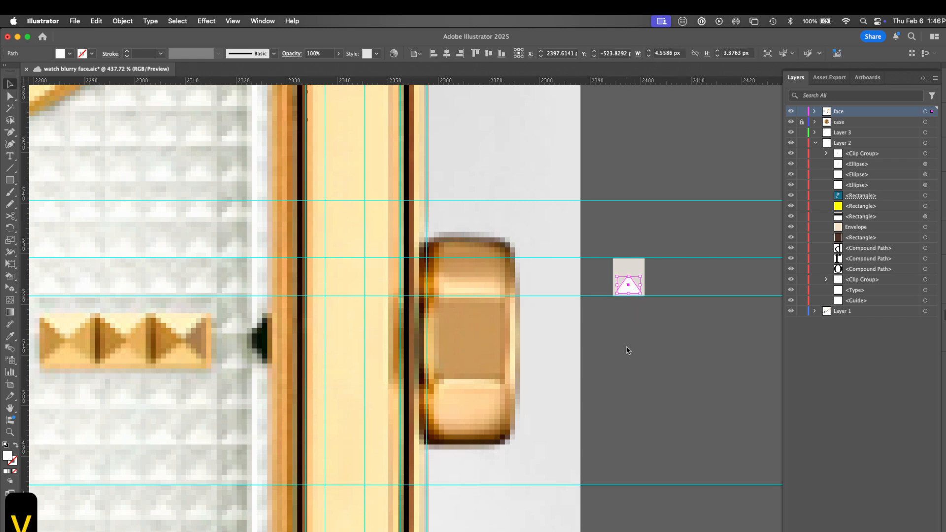
{"action": "key", "text": "o"}
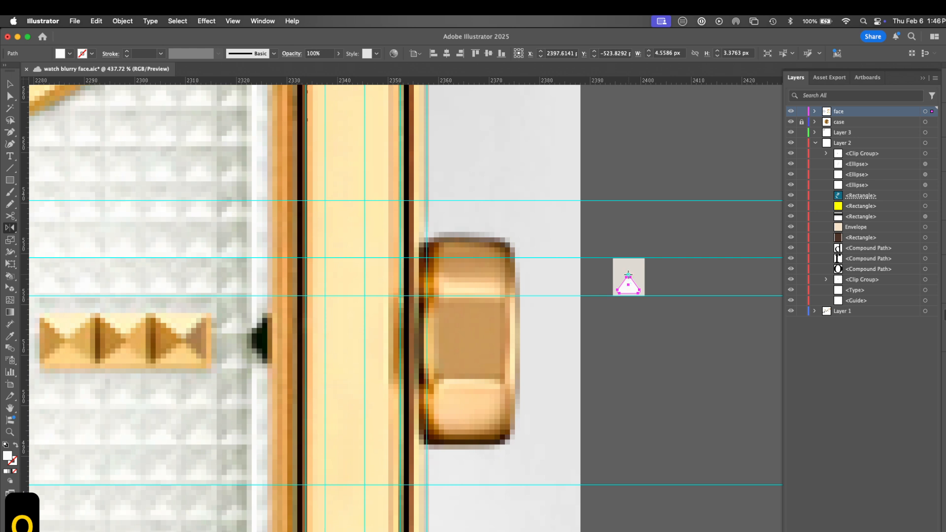
{"action": "left_click", "coordinate": [629, 273], "text": "alt"}
{"action": "left_click", "coordinate": [433, 243]}
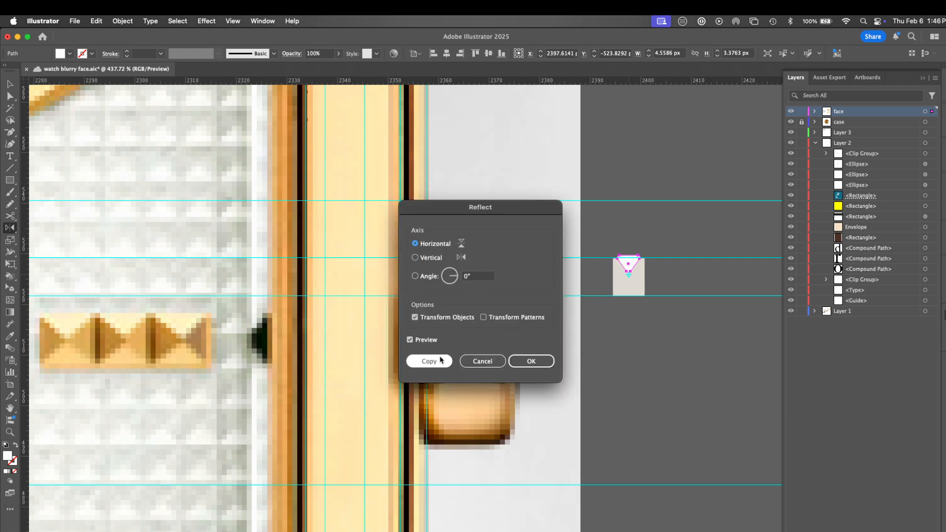
{"action": "left_click", "coordinate": [441, 360]}
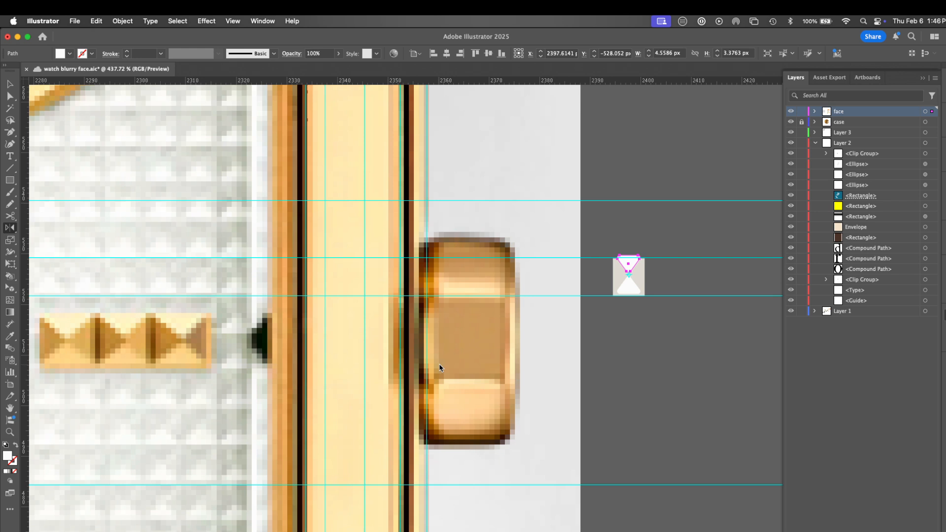
Resize the inverted triangle to about 5.5 × 2.4 px and fill it with grey sampled from the dial, darkened to 78.04% brightness.
{"action": "key", "text": "v"}
{"action": "left_click_drag", "start_coordinate": [629, 256], "coordinate": [644, 266]}
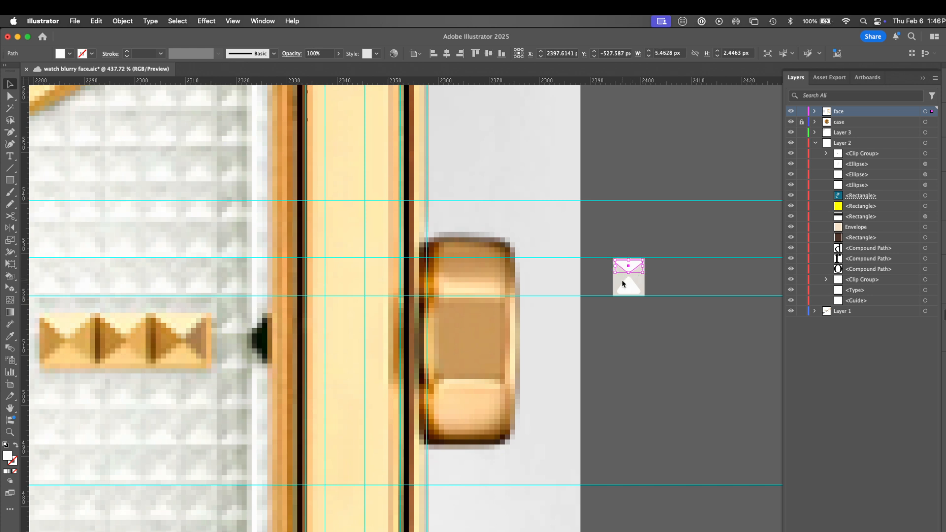
{"action": "key", "text": "i"}
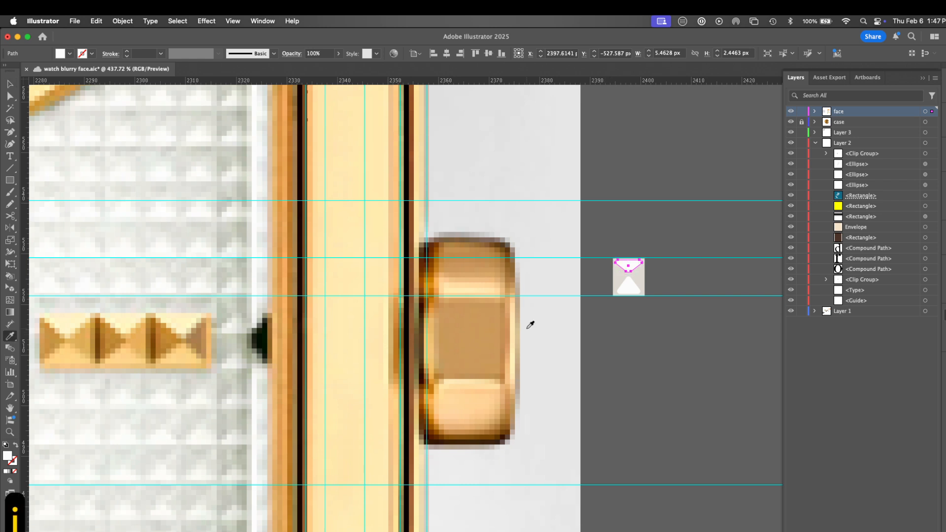
{"action": "left_click", "coordinate": [159, 242]}
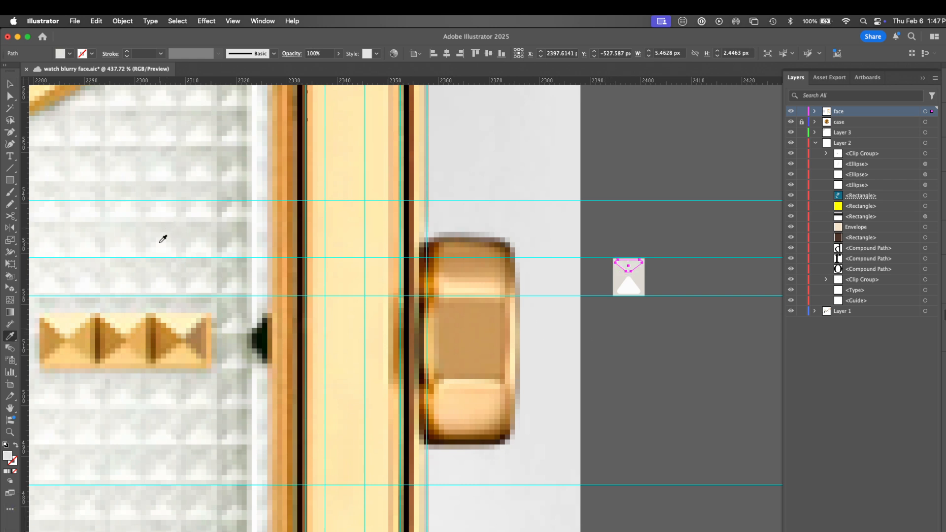
{"action": "left_click", "coordinate": [944, 79]}
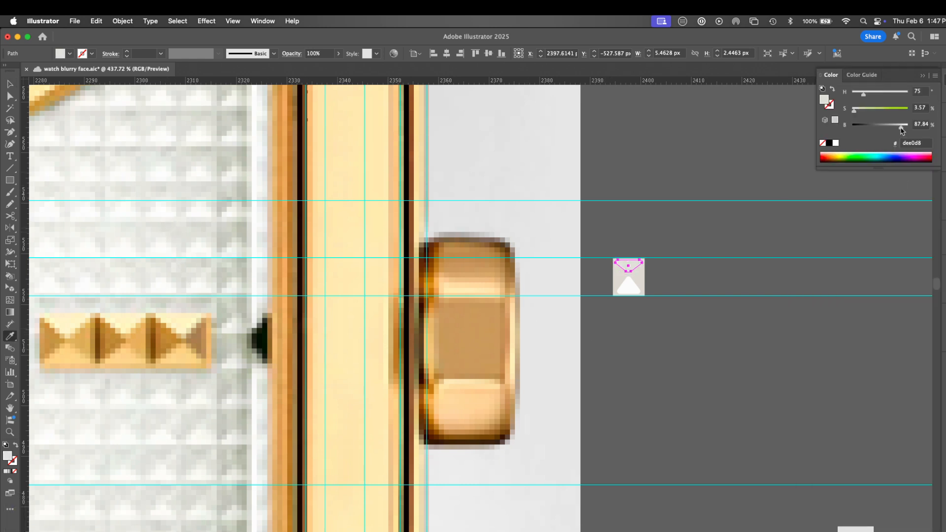
{"action": "left_click_drag", "start_coordinate": [902, 129], "coordinate": [896, 130]}
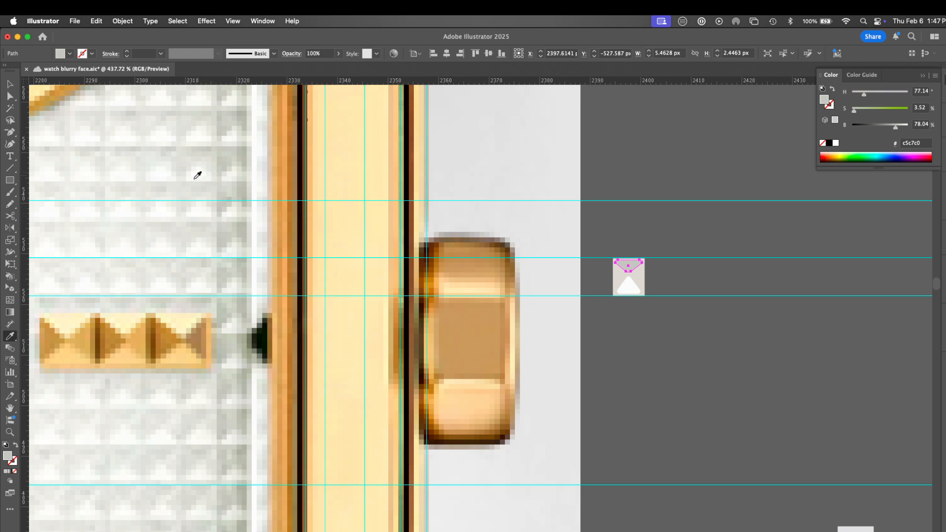
Make a pattern from the grey rectangle and both triangles, and place the pattern options beside the tile preview.
{"action": "left_click_drag", "start_coordinate": [143, 282], "coordinate": [515, 256]}
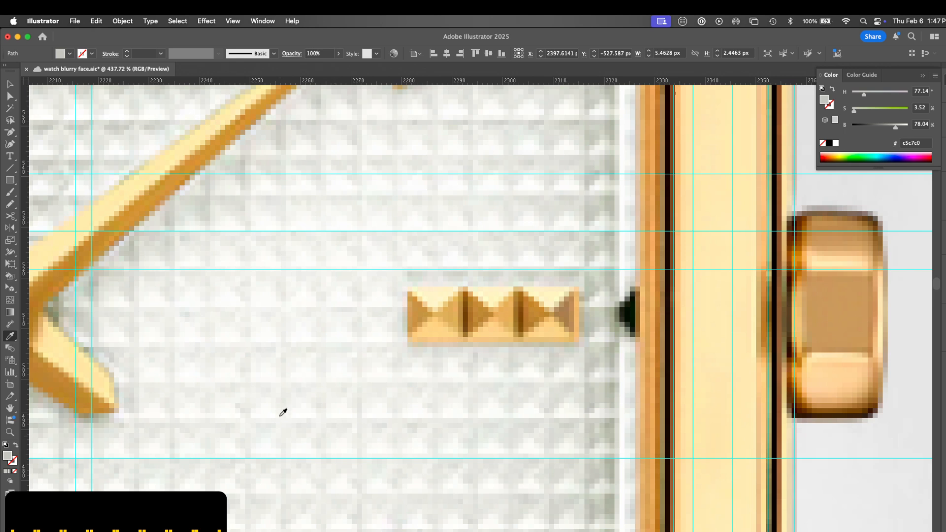
{"action": "scroll", "coordinate": [400, 376], "scroll_direction": "right", "scroll_amount": 10}
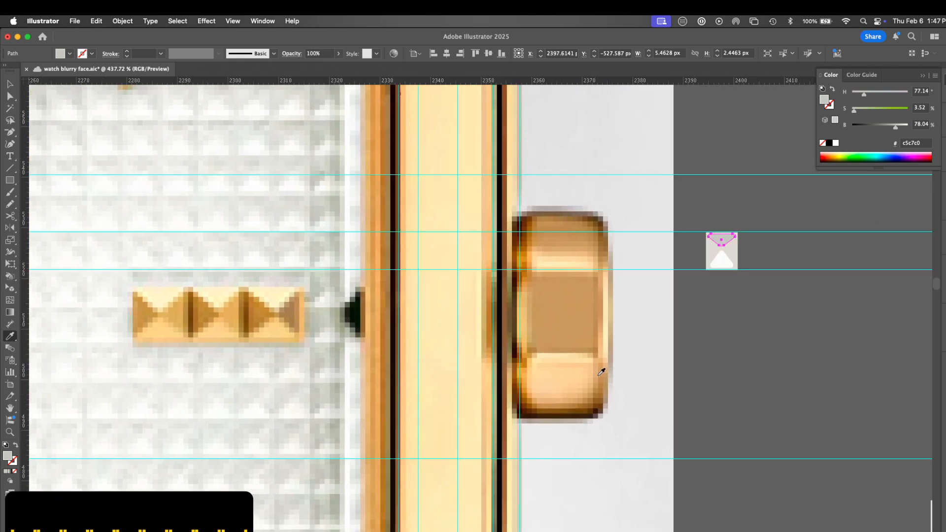
{"action": "key", "text": "v"}
{"action": "left_click", "coordinate": [762, 323]}
{"action": "left_click_drag", "start_coordinate": [754, 214], "coordinate": [659, 359]}
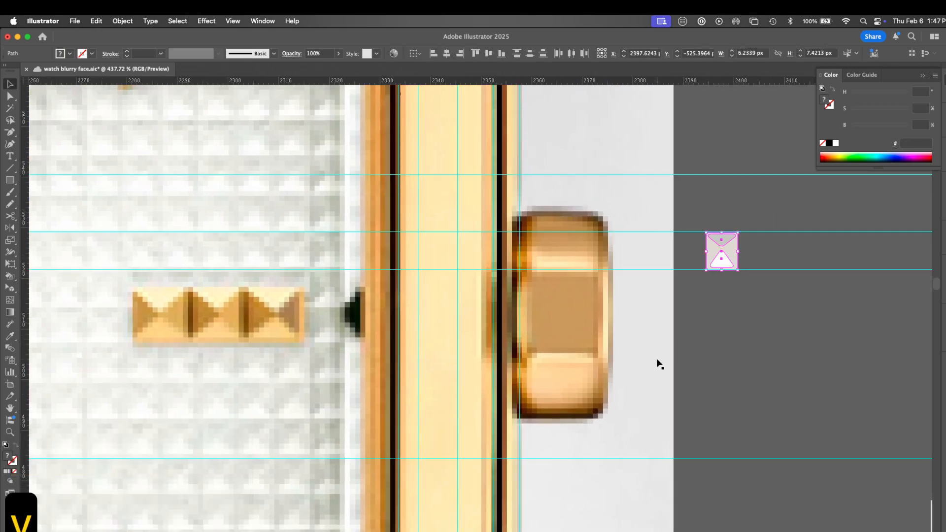
{"action": "left_click", "coordinate": [123, 22]}
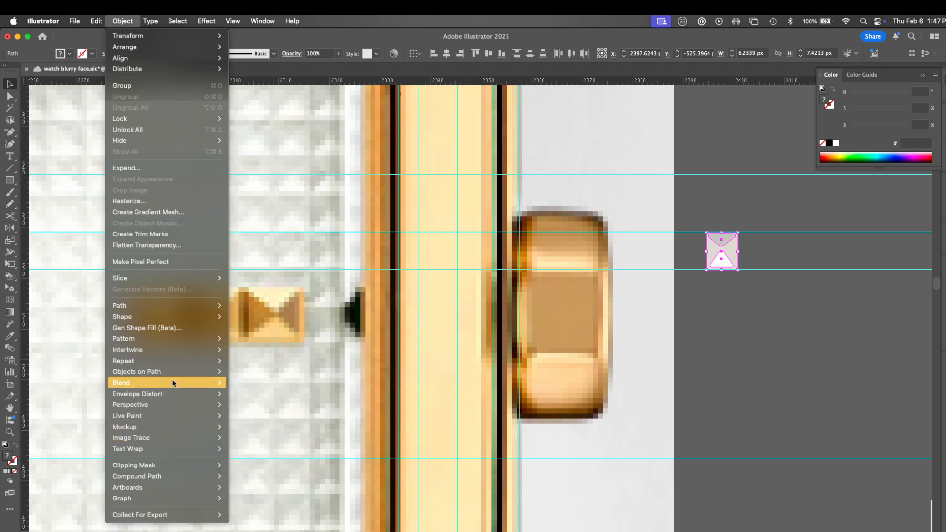
{"action": "mouse_move", "coordinate": [198, 339]}
{"action": "left_click", "coordinate": [286, 340]}
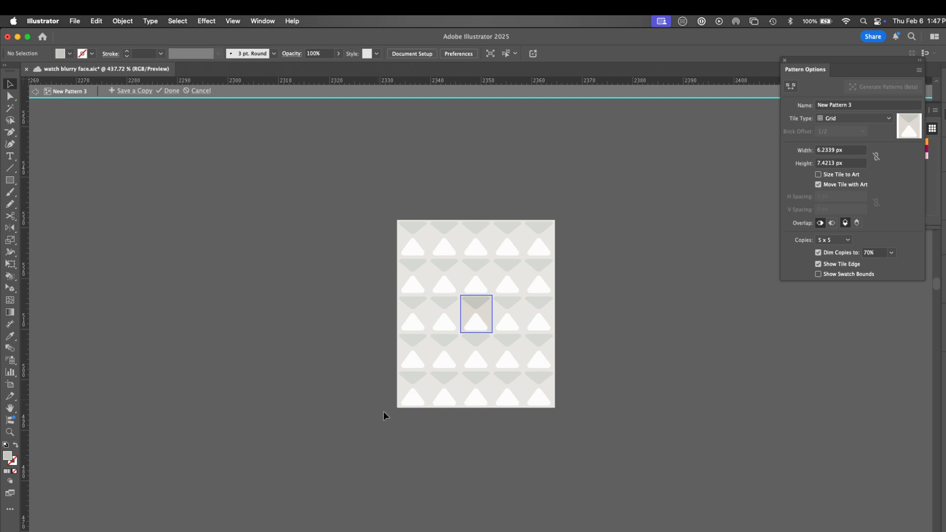
{"action": "left_click_drag", "start_coordinate": [827, 67], "coordinate": [280, 202]}
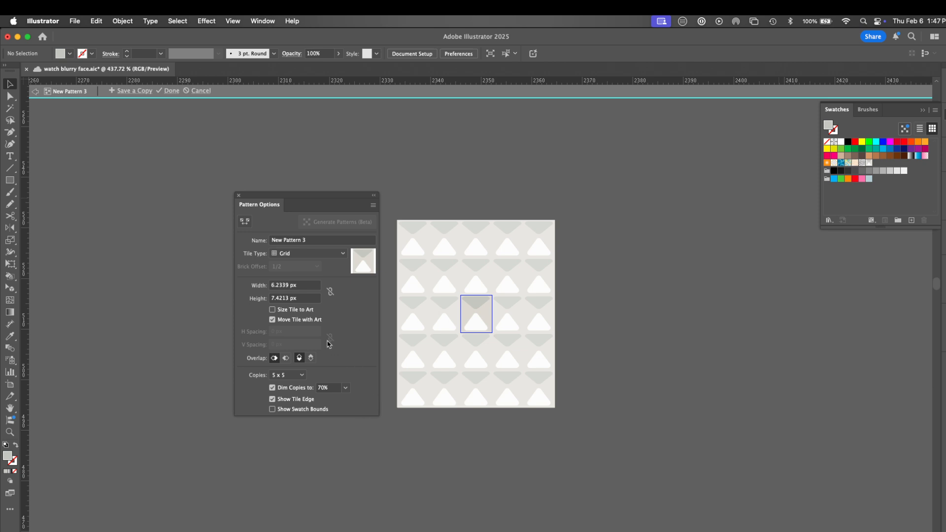
Draw a red test ellipse about 2.5 × 2 px across the pattern tile's right edge and dim the copies to 20%.
{"action": "left_click", "coordinate": [245, 223]}
{"action": "left_click", "coordinate": [855, 143]}
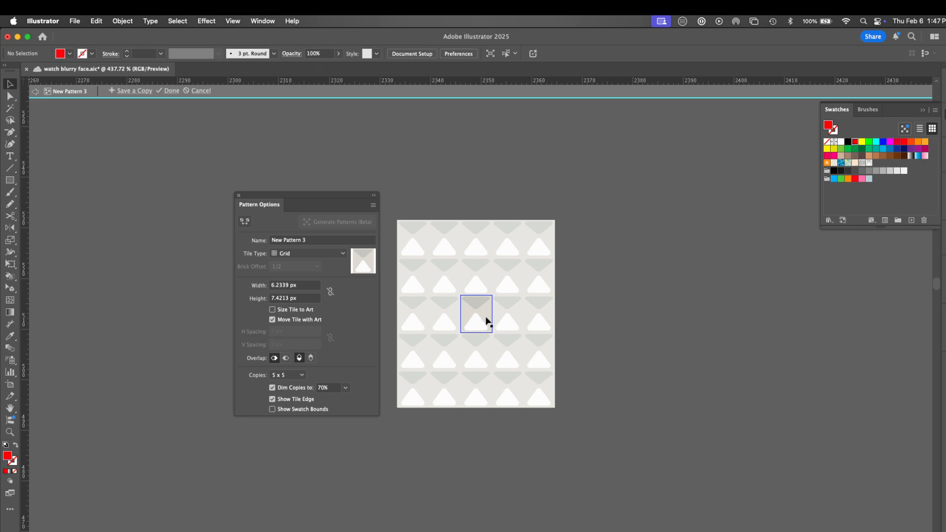
{"action": "key", "text": "l"}
{"action": "left_click_drag", "start_coordinate": [487, 317], "coordinate": [499, 308]}
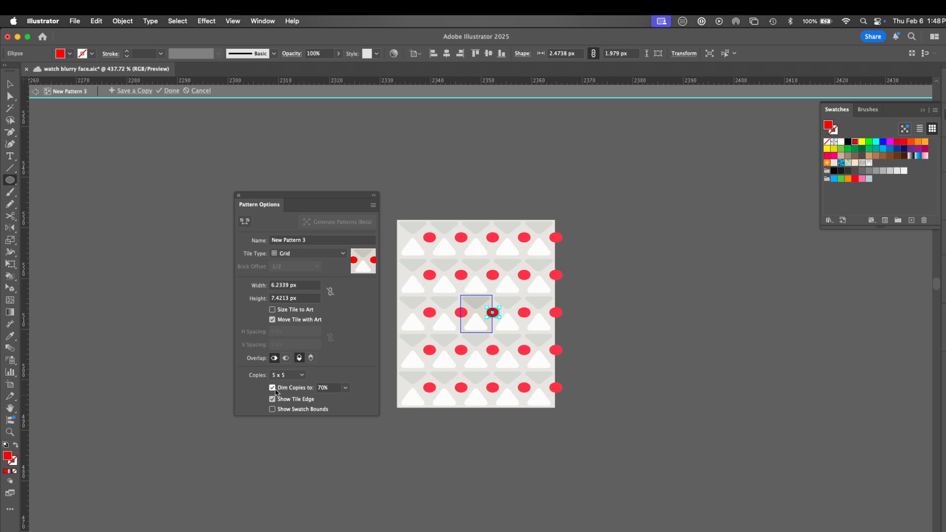
{"action": "left_click", "coordinate": [346, 388]}
{"action": "left_click", "coordinate": [355, 422]}
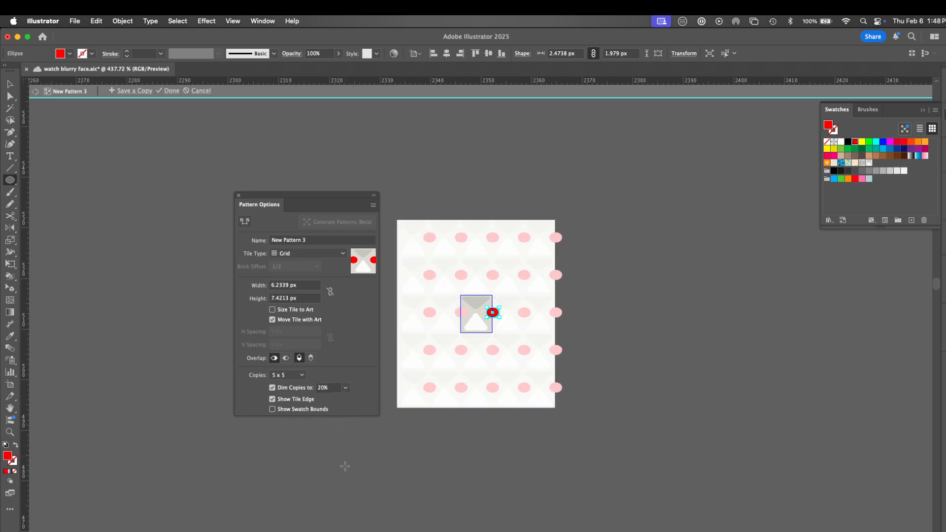
Move the red ellipse onto the tile's upper edge and compare the Bottom in Front and Top in Front overlaps.
{"action": "key", "text": "z"}
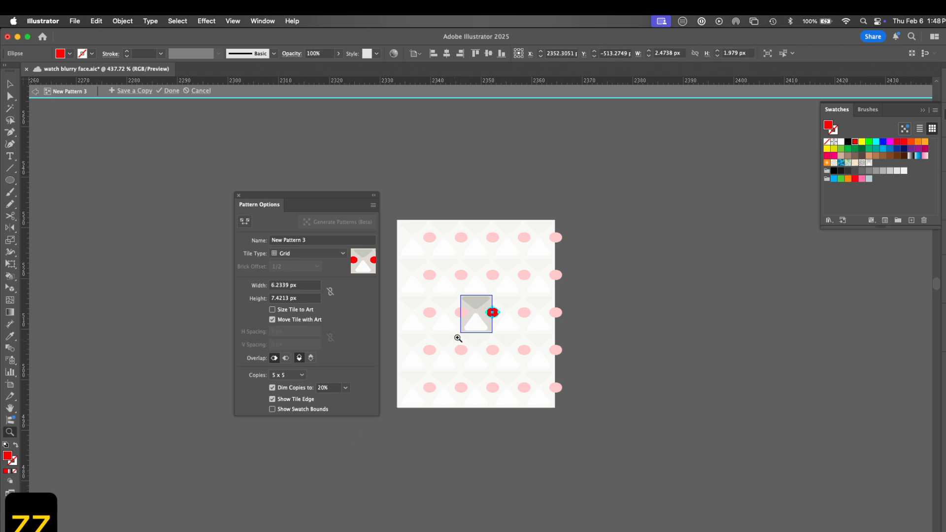
{"action": "left_click_drag", "start_coordinate": [456, 339], "coordinate": [668, 287]}
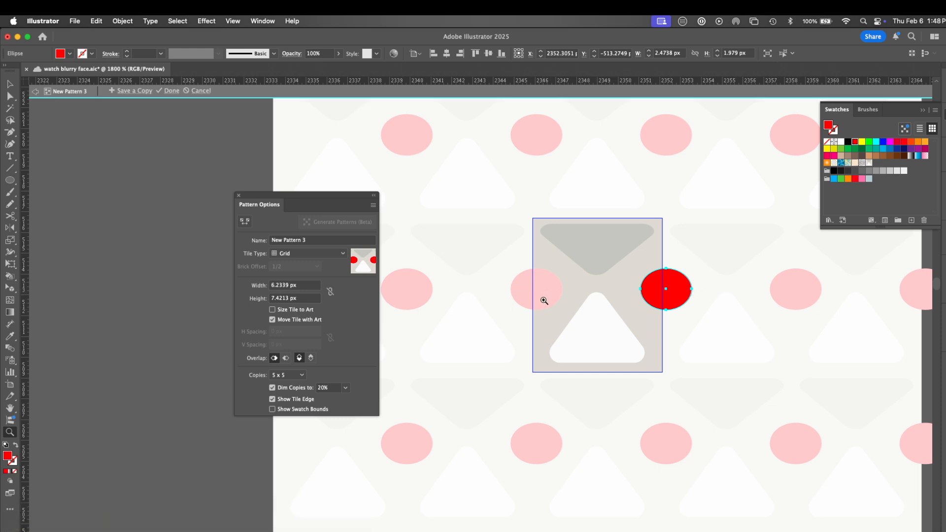
{"action": "key", "text": "v"}
{"action": "left_click_drag", "start_coordinate": [659, 287], "coordinate": [610, 228]}
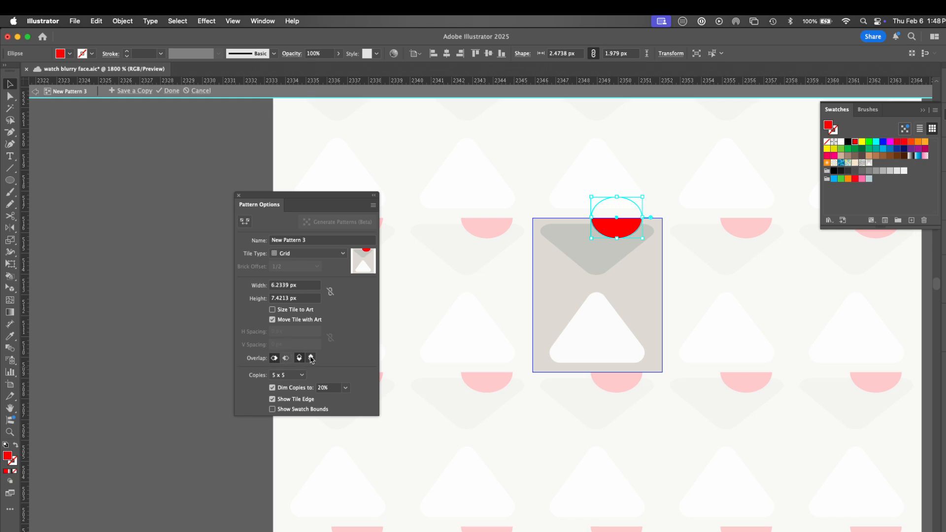
{"action": "left_click", "coordinate": [310, 358]}
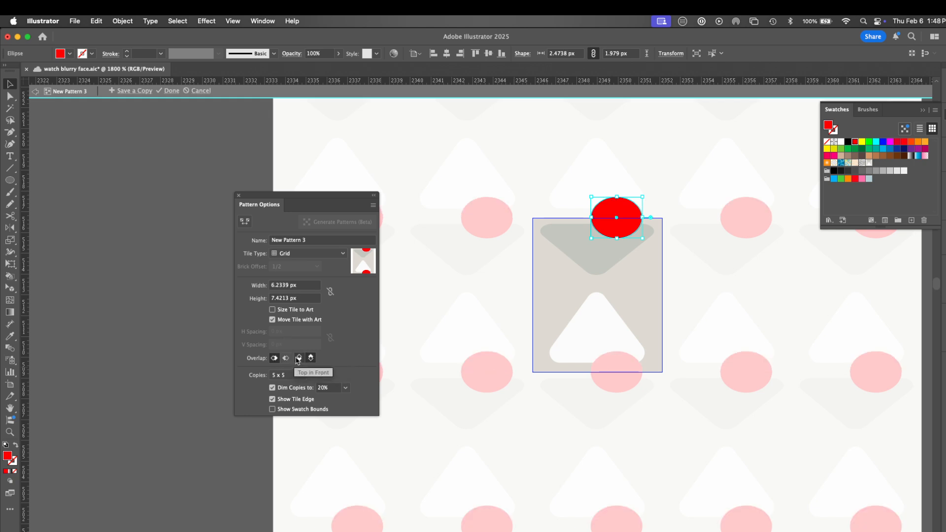
{"action": "left_click", "coordinate": [299, 359]}
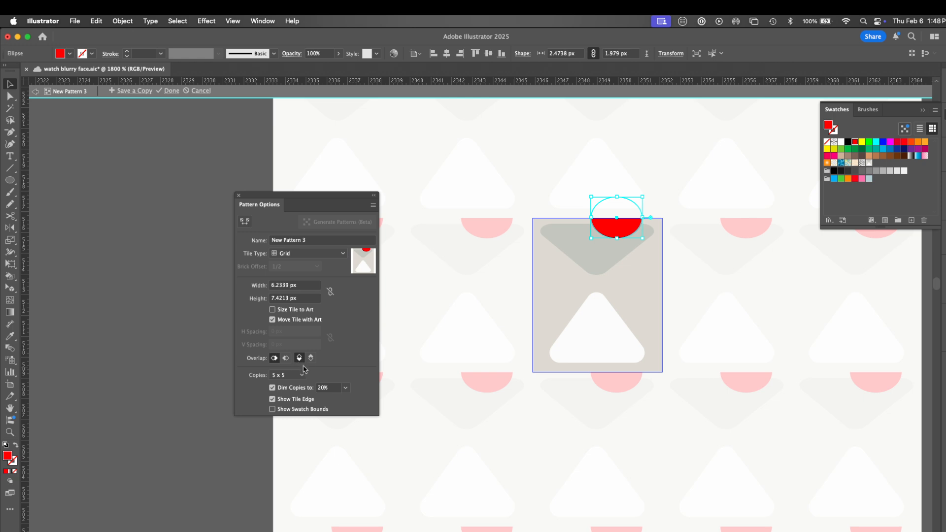
Try the red ellipse on the tile's lower right corner and right edge, and delete it.
{"action": "left_click_drag", "start_coordinate": [622, 229], "coordinate": [657, 364]}
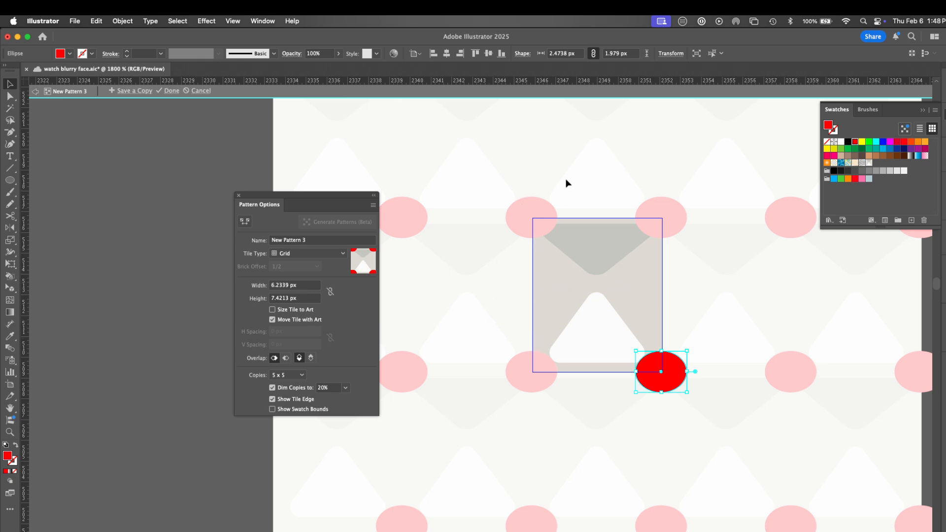
{"action": "left_click", "coordinate": [685, 351]}
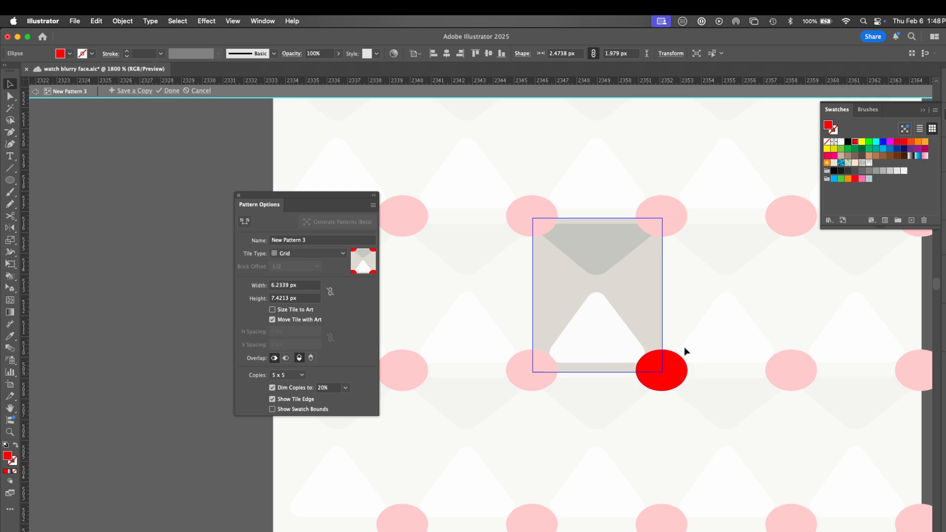
{"action": "left_click_drag", "start_coordinate": [684, 348], "coordinate": [653, 335]}
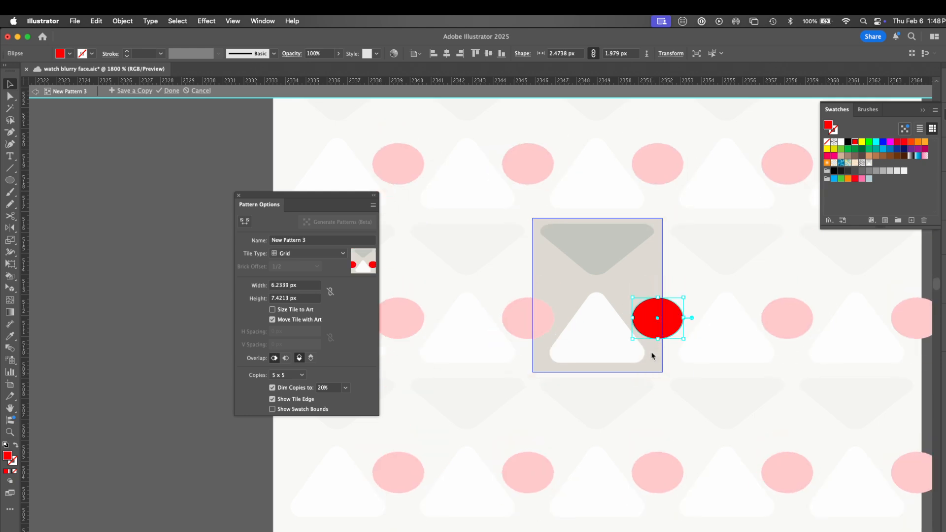
{"action": "key", "text": "BackSpace"}
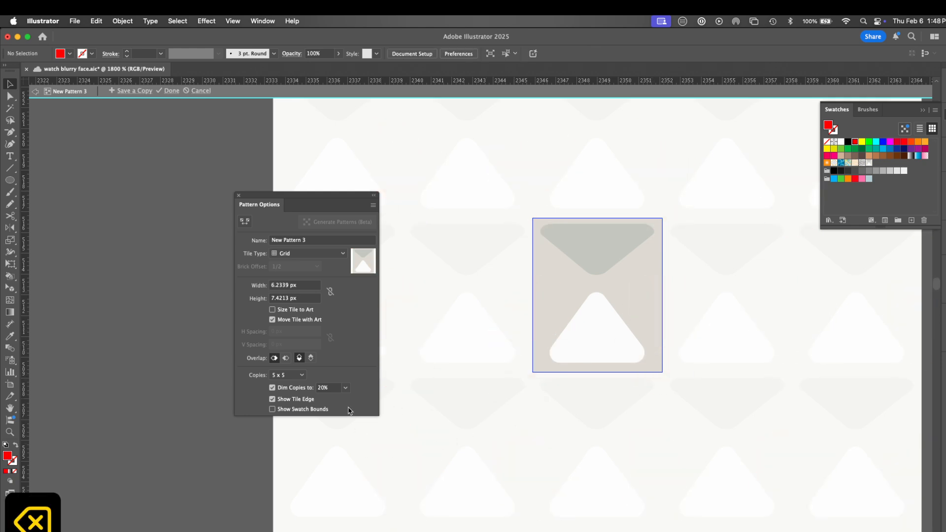
Dim the pattern copies to 50% and narrow the pattern tile to about 6.18 px wide.
{"action": "left_click", "coordinate": [345, 387]}
{"action": "left_click", "coordinate": [355, 446]}
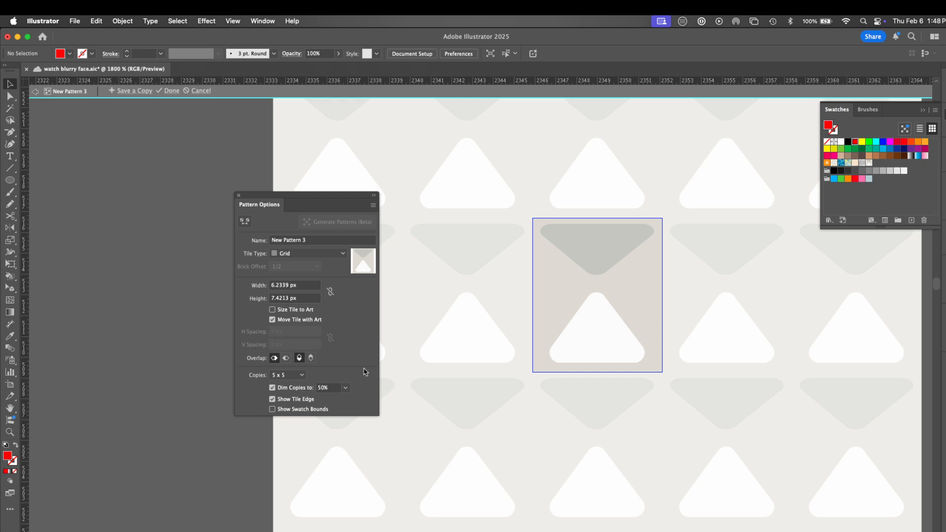
{"action": "left_click", "coordinate": [245, 221]}
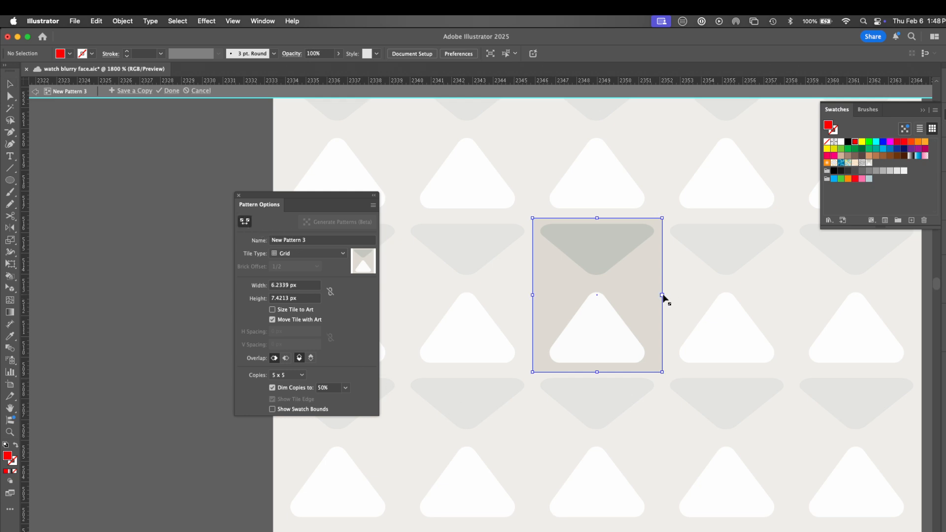
{"action": "mouse_move", "coordinate": [662, 295]}
{"action": "left_mouse_down"}
{"action": "mouse_move", "coordinate": [644, 296]}
{"action": "mouse_move", "coordinate": [714, 301]}
{"action": "mouse_move", "coordinate": [652, 297]}
{"action": "mouse_move", "coordinate": [660, 295]}
{"action": "left_mouse_up"}
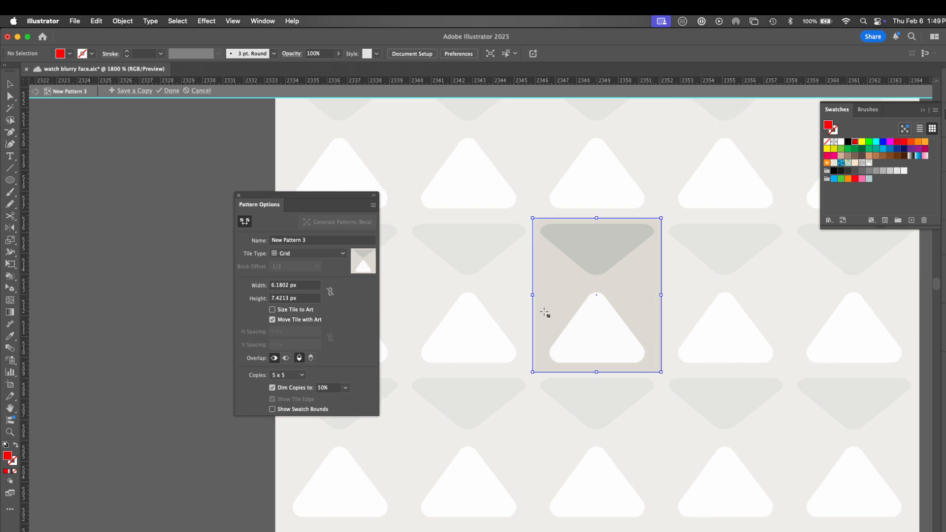
Try the Brick by Row tile type on the pattern with a brick offset of 1/3.
{"action": "left_click", "coordinate": [335, 255]}
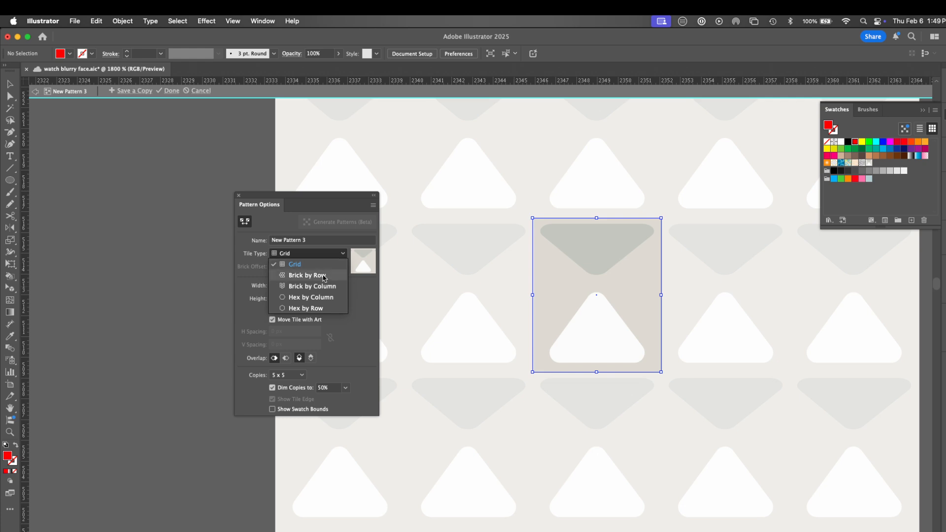
{"action": "left_click", "coordinate": [325, 276]}
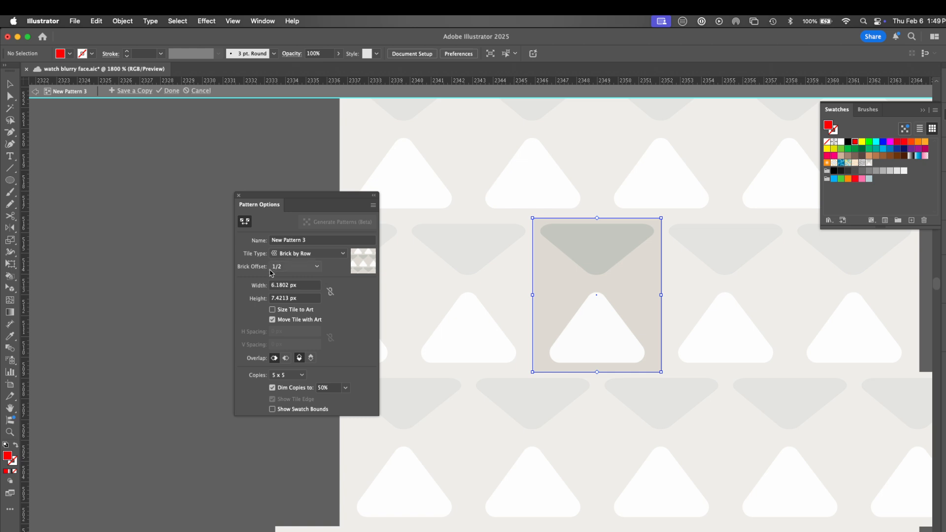
{"action": "left_click", "coordinate": [317, 267]}
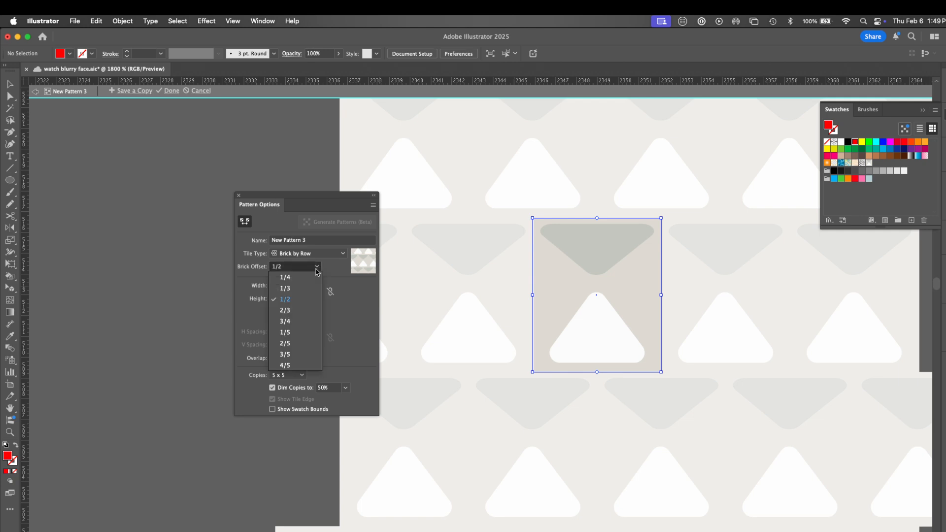
{"action": "left_click", "coordinate": [303, 289]}
{"action": "left_click", "coordinate": [318, 268]}
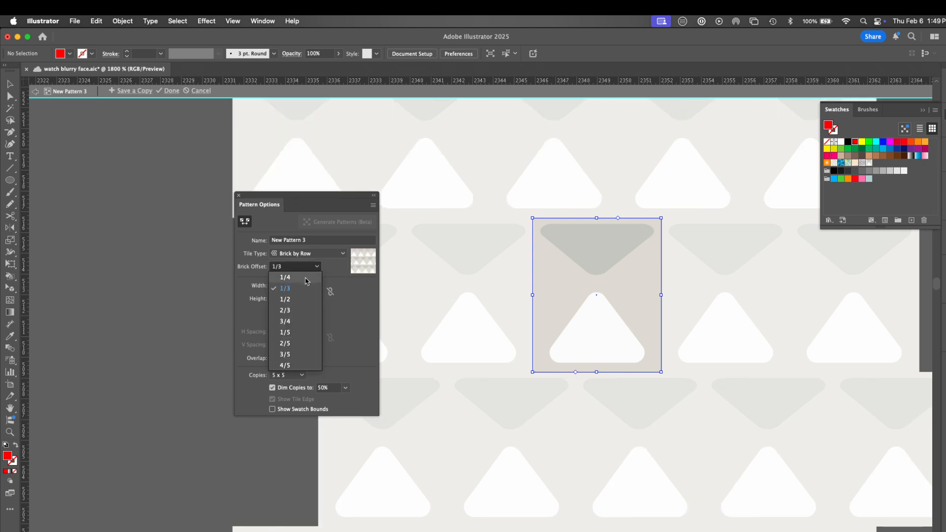
Try the Brick by Column tile type on the pattern and return it to Grid.
{"action": "left_click", "coordinate": [334, 255]}
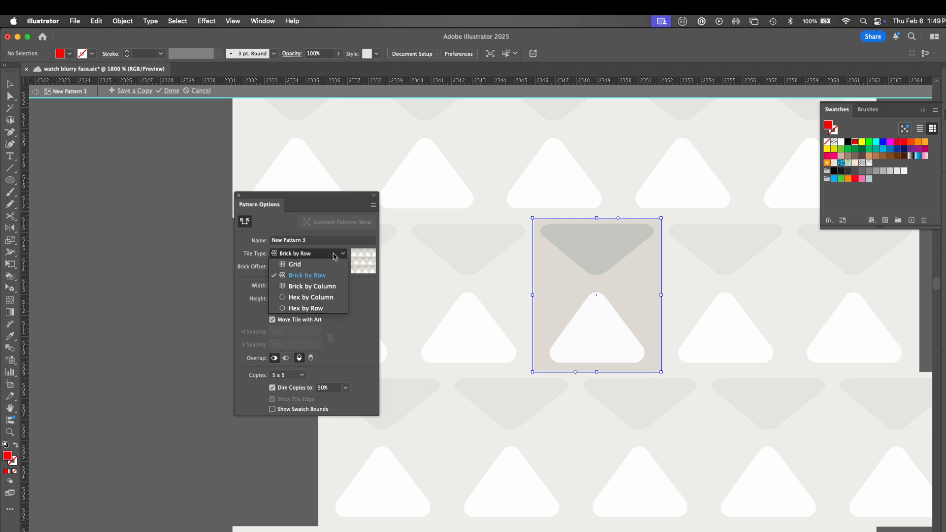
{"action": "left_click", "coordinate": [318, 286]}
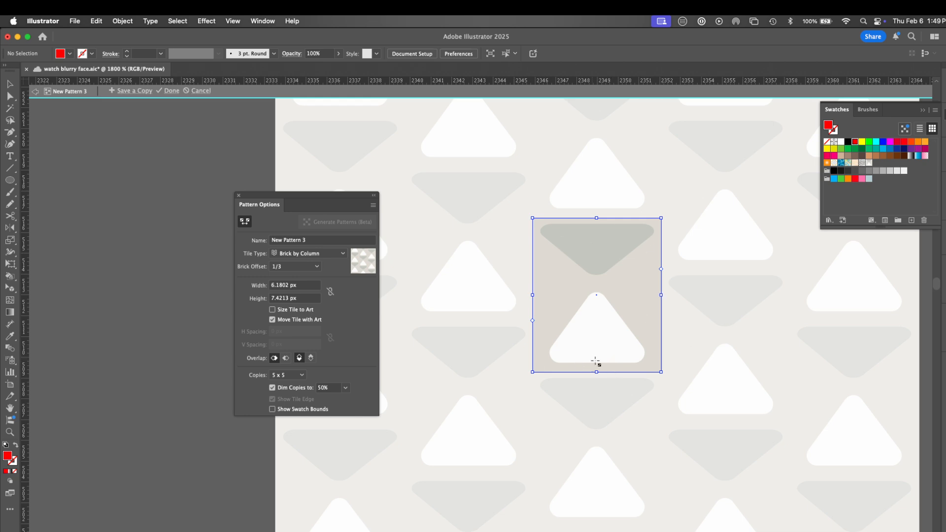
{"action": "left_click", "coordinate": [311, 253]}
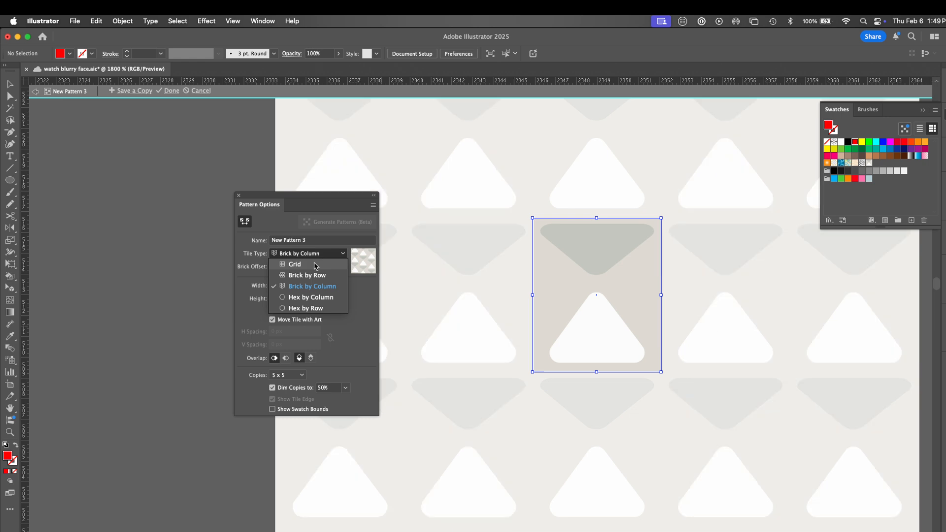
{"action": "left_click", "coordinate": [315, 265]}
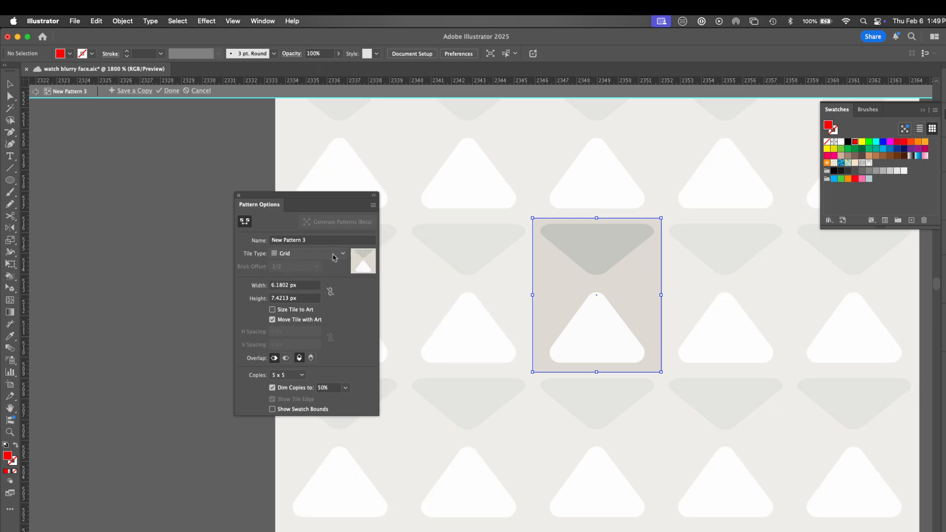
Compare the Hex by Column tile type on the pattern and set the tile type back to Grid.
{"action": "left_click", "coordinate": [334, 255]}
{"action": "left_click", "coordinate": [331, 298]}
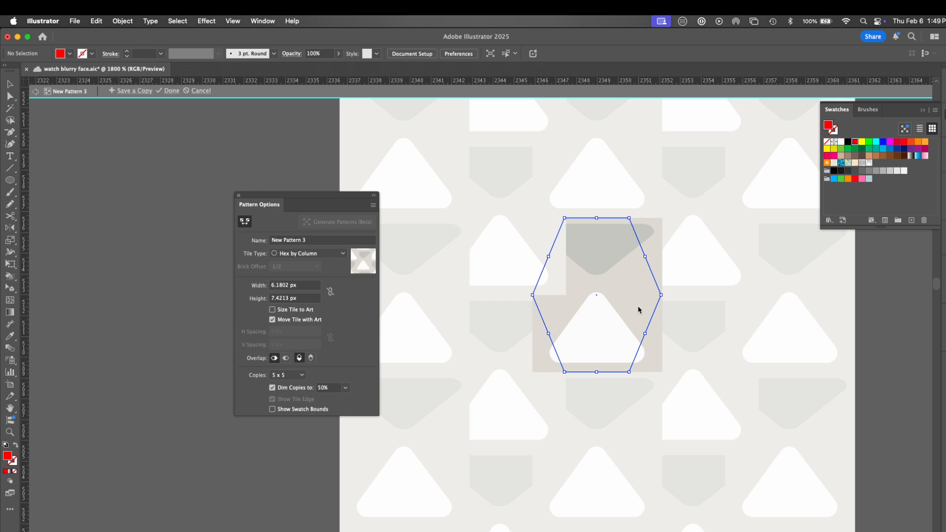
{"action": "left_click", "coordinate": [340, 255]}
{"action": "left_click", "coordinate": [333, 271]}
{"action": "left_click", "coordinate": [335, 253]}
{"action": "left_click", "coordinate": [327, 265]}
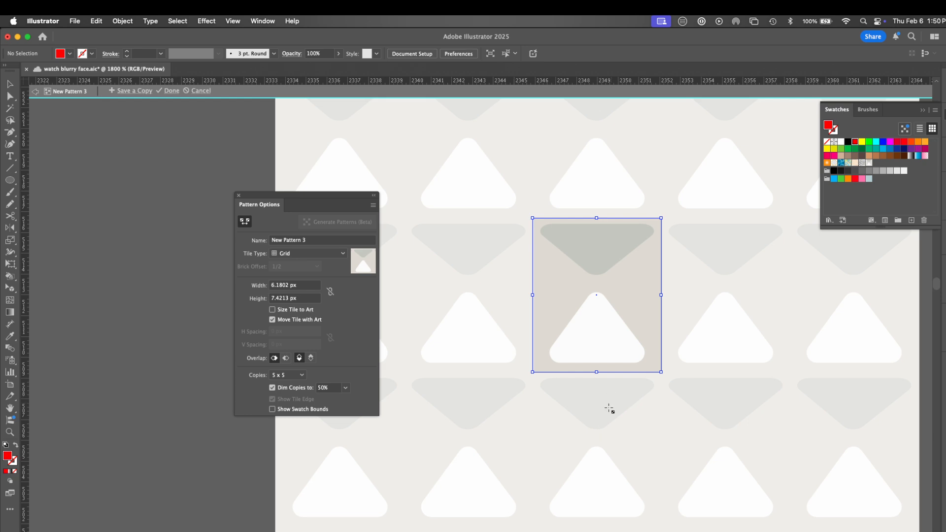
Finish editing the pattern and select all the unlocked artwork beside the reference watch.
{"action": "left_click", "coordinate": [172, 92]}
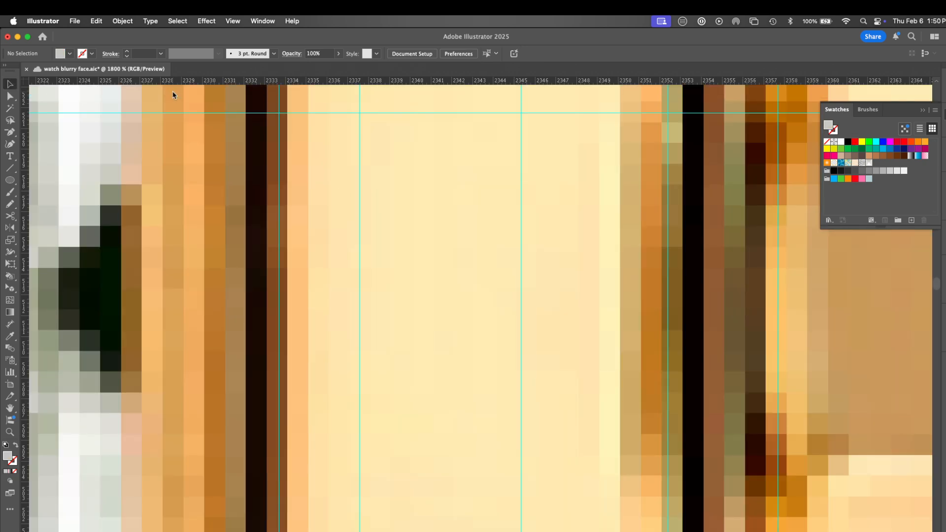
{"action": "key", "text": "super+minus"}
{"action": "key", "text": "super+minus"}
{"action": "key", "text": "super+minus"}
{"action": "key", "text": "super+minus"}
{"action": "key", "text": "super+minus"}
{"action": "key", "text": "super+minus"}
{"action": "key", "text": "super+minus"}
{"action": "key", "text": "super+minus"}
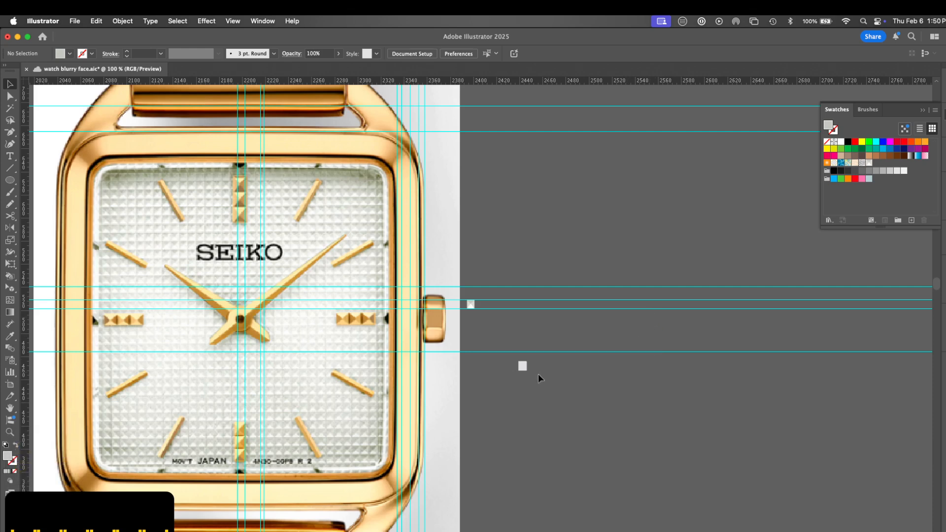
{"action": "key", "text": "super+a"}
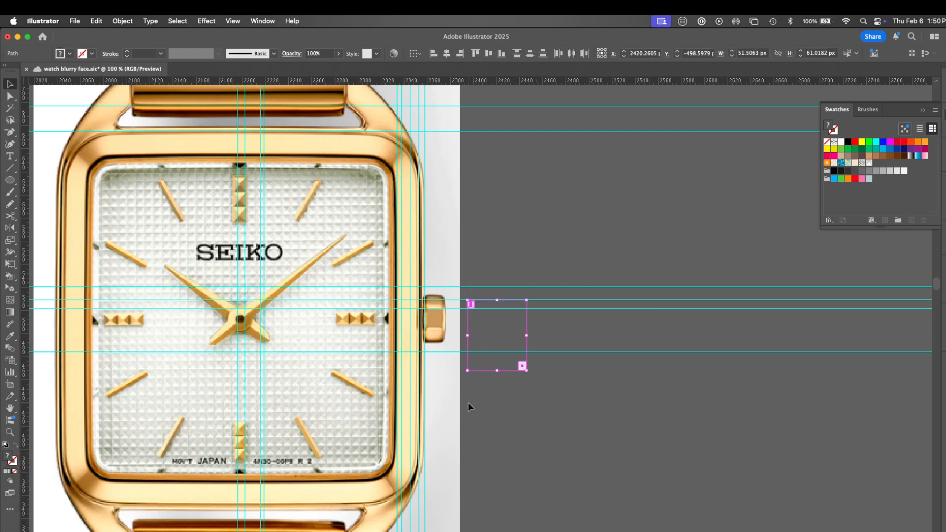
Replace the selected path with a rounded rectangle about 330 × 310 px, corner radius about 27 px, filled with New Pattern 3.
{"action": "key", "text": "BackSpace"}
{"action": "key", "text": "m"}
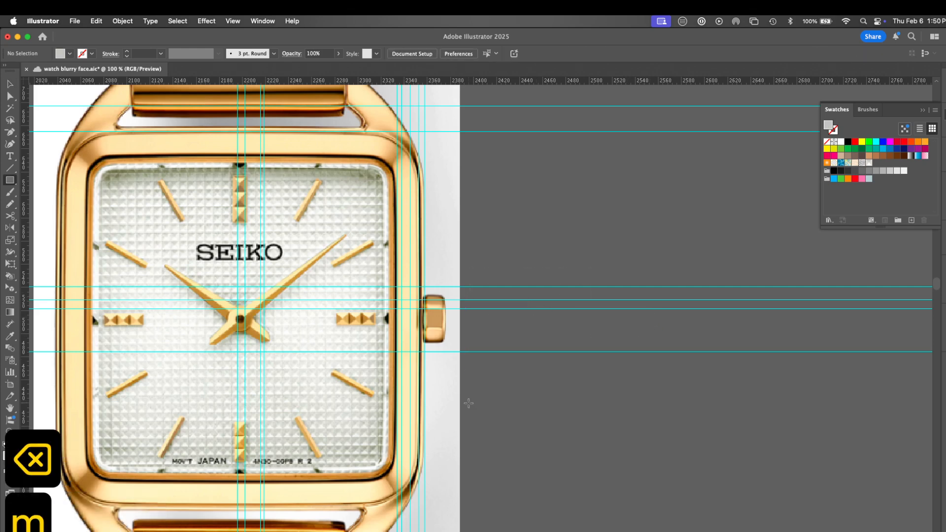
{"action": "left_click_drag", "start_coordinate": [498, 132], "coordinate": [599, 247]}
{"action": "mouse_move", "coordinate": [630, 283]}
{"action": "left_mouse_down"}
{"action": "mouse_move", "coordinate": [884, 501]}
{"action": "mouse_move", "coordinate": [888, 489]}
{"action": "mouse_move", "coordinate": [878, 490]}
{"action": "left_mouse_up"}
{"action": "left_click_drag", "start_coordinate": [503, 143], "coordinate": [515, 192]}
{"action": "left_click", "coordinate": [869, 163]}
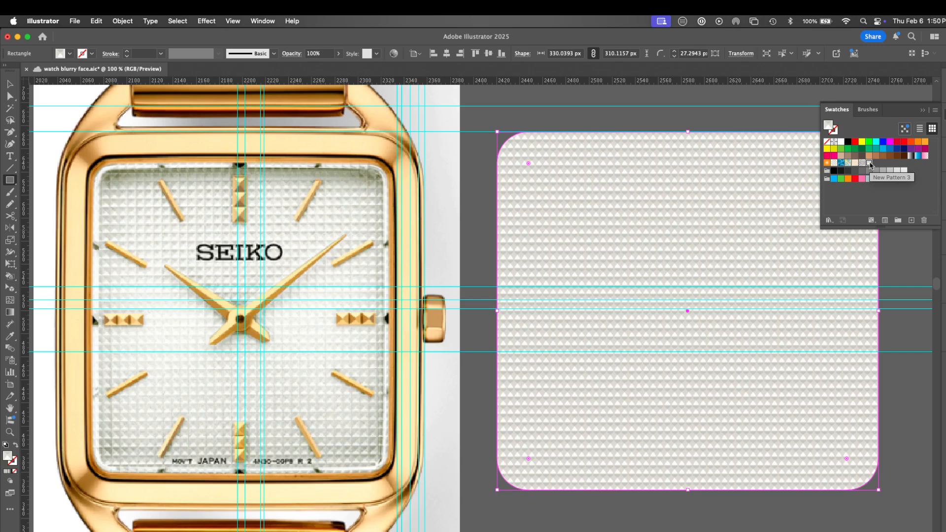
Try scaling only the rectangle's pattern fill, without the object, up to 125% and down to 98%.
{"action": "key", "text": "s"}
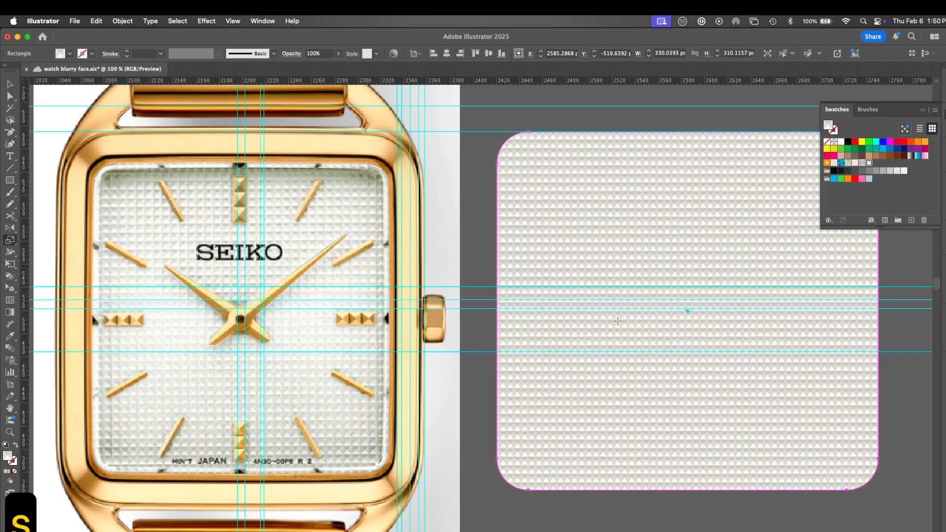
{"action": "double_click", "coordinate": [11, 241]}
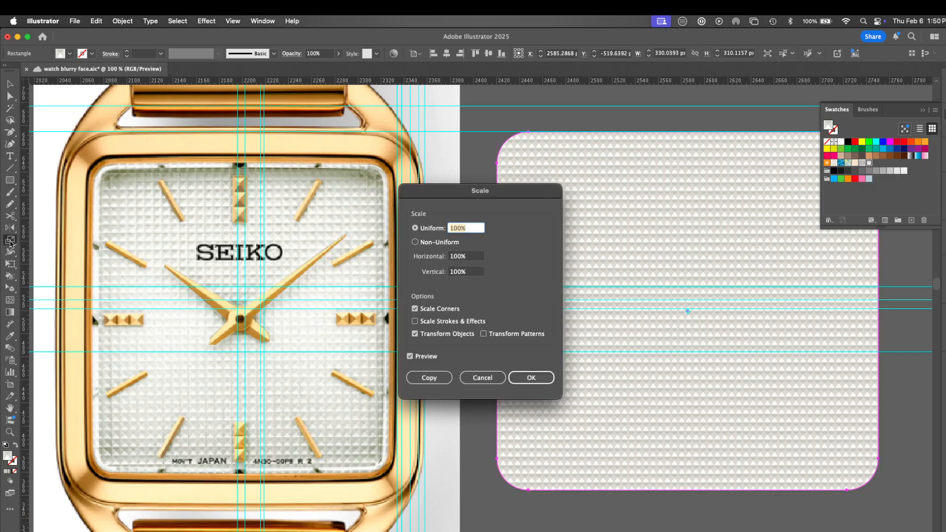
{"action": "left_click", "coordinate": [415, 334]}
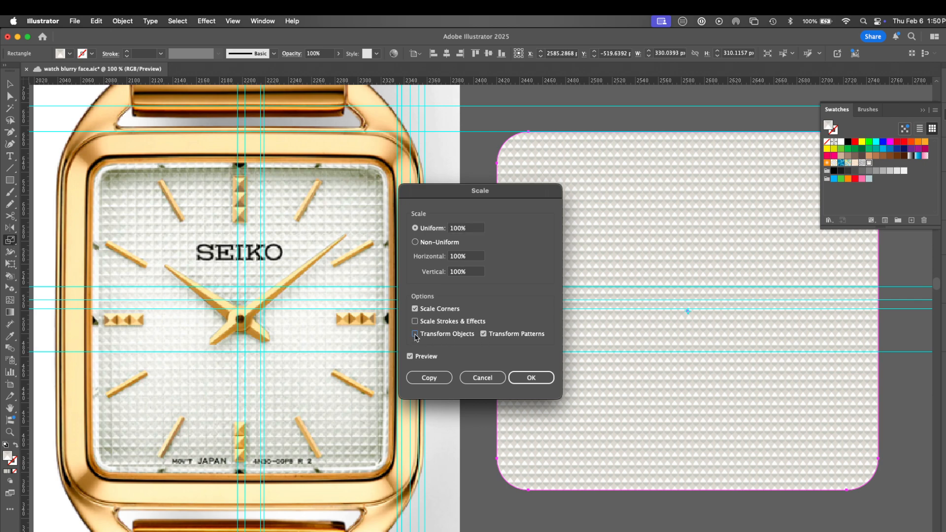
{"action": "left_click", "coordinate": [469, 229]}
{"action": "key", "text": "Up"}
{"action": "key", "text": "Up"}
{"action": "key", "text": "Up"}
{"action": "key", "text": "Up"}
{"action": "key", "text": "Up"}
{"action": "key", "text": "Up"}
{"action": "key", "text": "Up"}
{"action": "key", "text": "Up"}
{"action": "key", "text": "Up"}
{"action": "key", "text": "Up"}
{"action": "key", "text": "Up"}
{"action": "key", "text": "Up"}
{"action": "key", "text": "Up"}
{"action": "key", "text": "Up"}
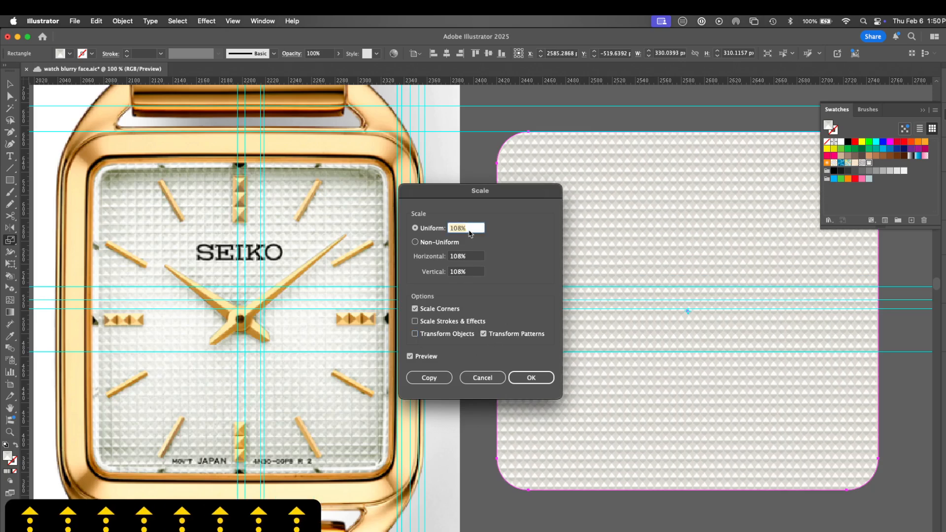
{"action": "key", "text": "Up"}
{"action": "key", "text": "Up"}
{"action": "key", "text": "Up"}
{"action": "key", "text": "Up"}
{"action": "key", "text": "Up"}
{"action": "key", "text": "Up"}
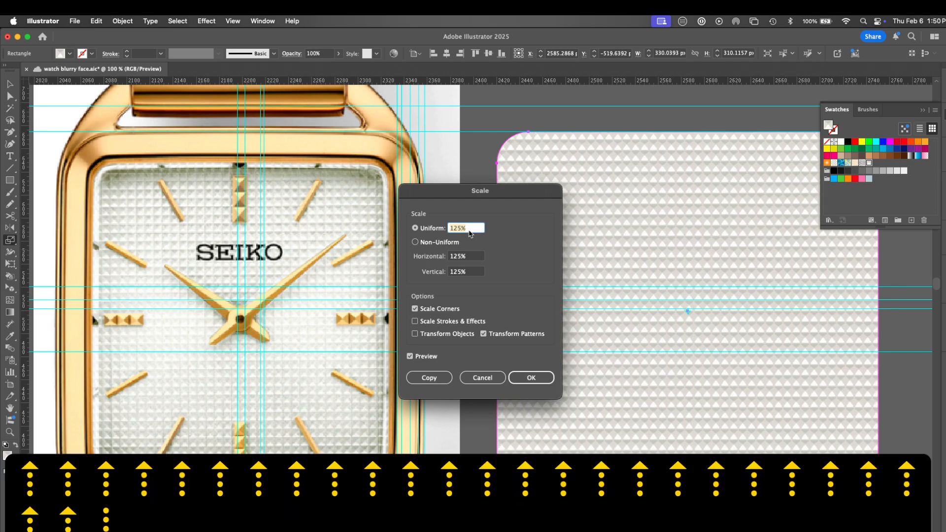
{"action": "key", "text": "Down"}
{"action": "key", "text": "Down"}
{"action": "key", "text": "Down"}
{"action": "key", "text": "Down"}
{"action": "key", "text": "Down"}
{"action": "key", "text": "Down"}
{"action": "key", "text": "Down"}
{"action": "key", "text": "Down"}
{"action": "key", "text": "Down"}
{"action": "key", "text": "Down"}
{"action": "key", "text": "Down"}
{"action": "key", "text": "Down"}
{"action": "key", "text": "Down"}
{"action": "key", "text": "Down"}
{"action": "key", "text": "Down"}
{"action": "key", "text": "Down"}
{"action": "key", "text": "Down"}
{"action": "key", "text": "Down"}
{"action": "key", "text": "Down"}
{"action": "key", "text": "Down"}
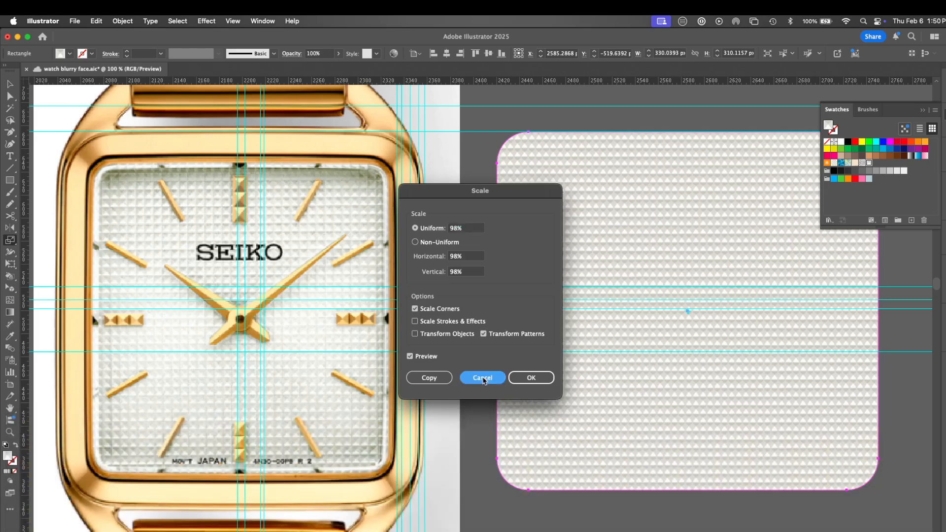
{"action": "left_click", "coordinate": [483, 378]}
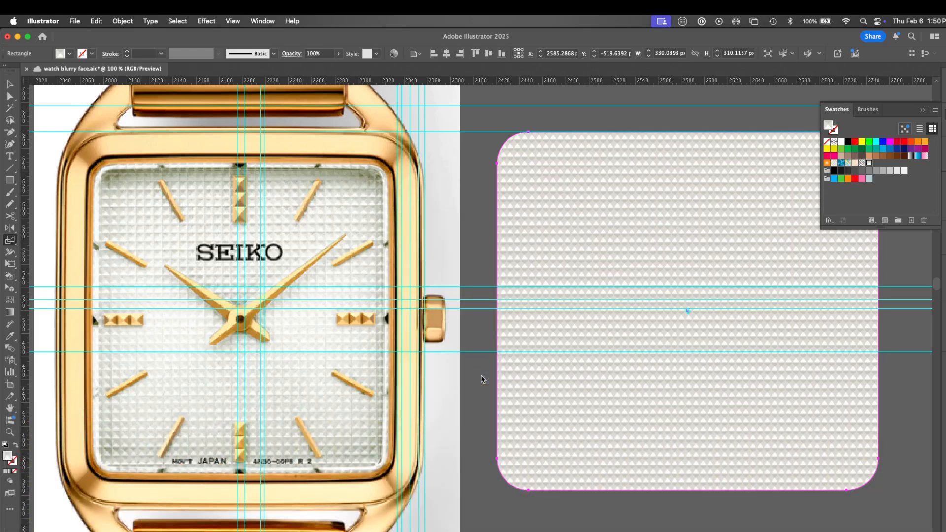
{"action": "key", "text": "v"}
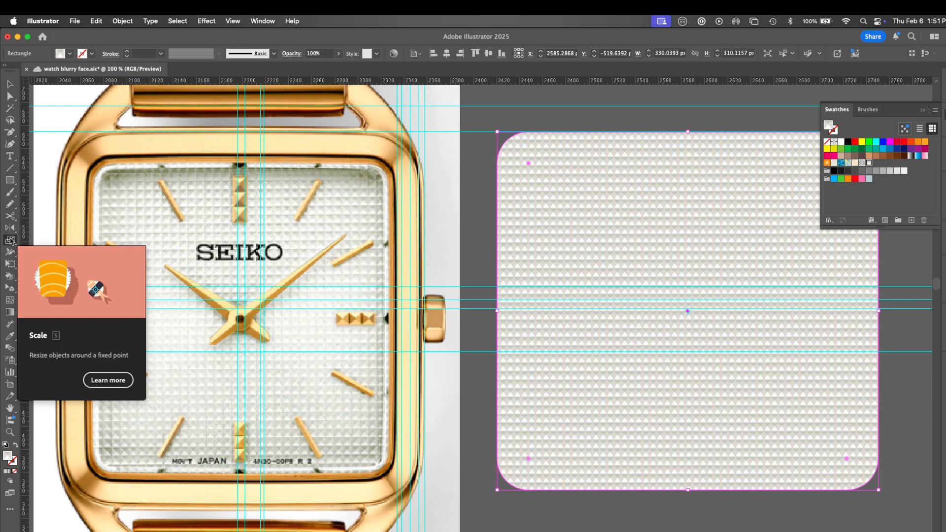
{"action": "double_click", "coordinate": [10, 240]}
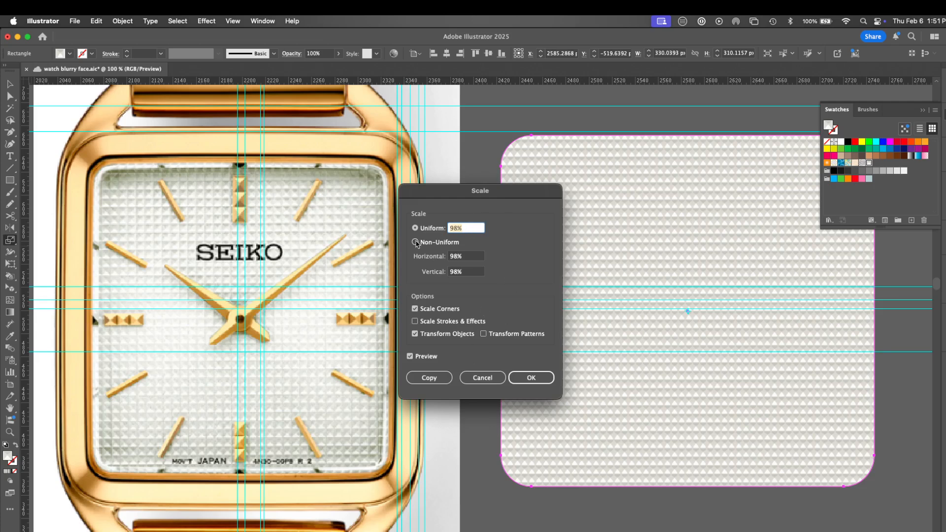
{"action": "left_click", "coordinate": [482, 378]}
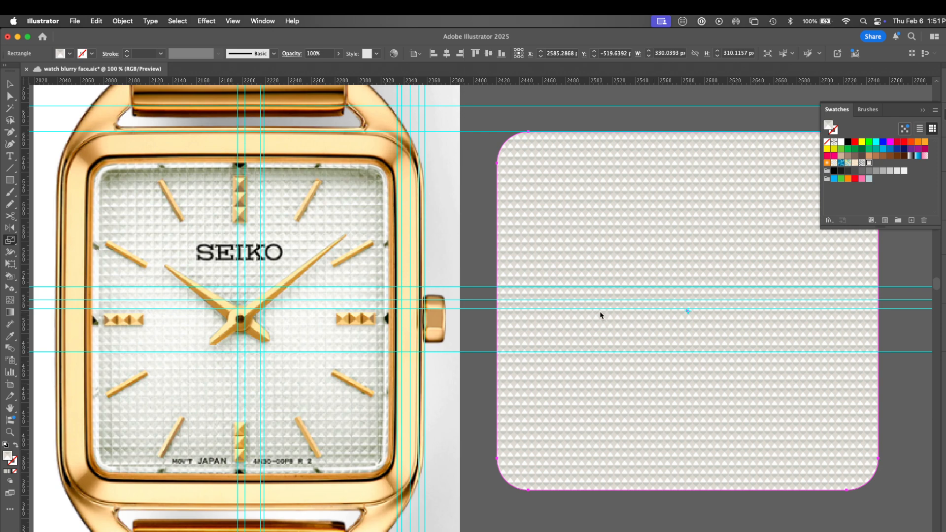
Hide the guides.
{"action": "key", "text": "super+semicolon"}
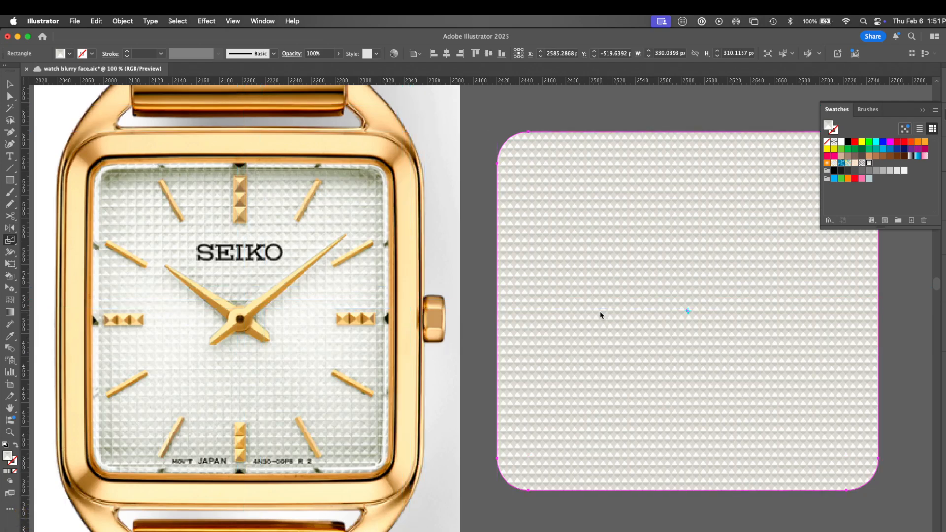
{"action": "key", "text": "v"}
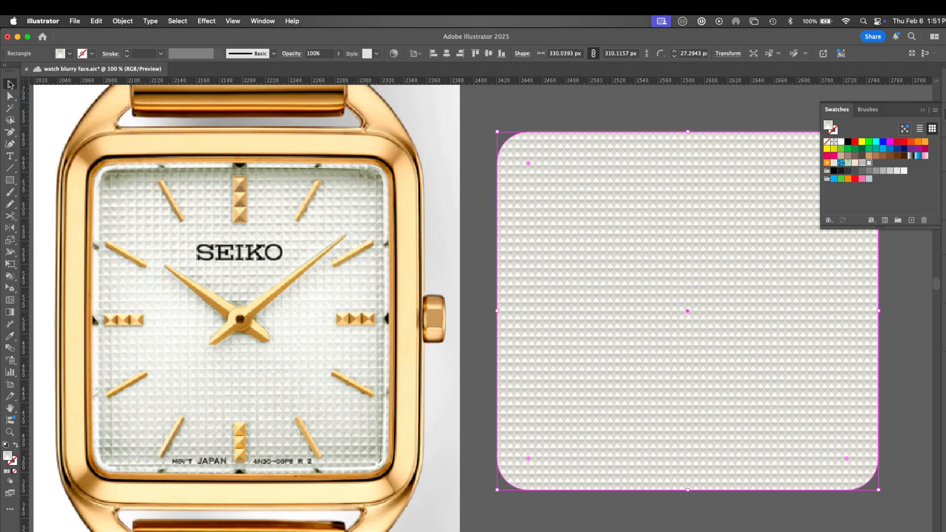
{"action": "double_click", "coordinate": [9, 84]}
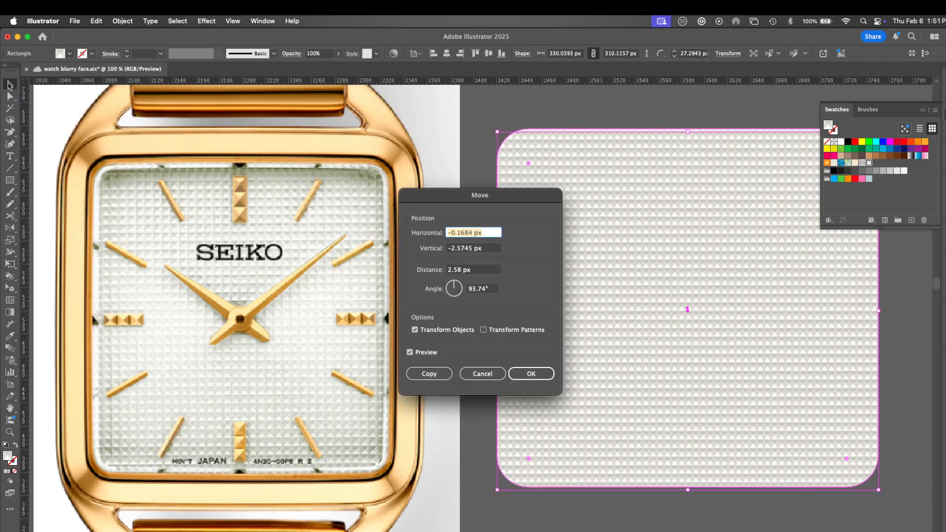
{"action": "type", "text": "s"}
{"action": "left_click", "coordinate": [478, 371]}
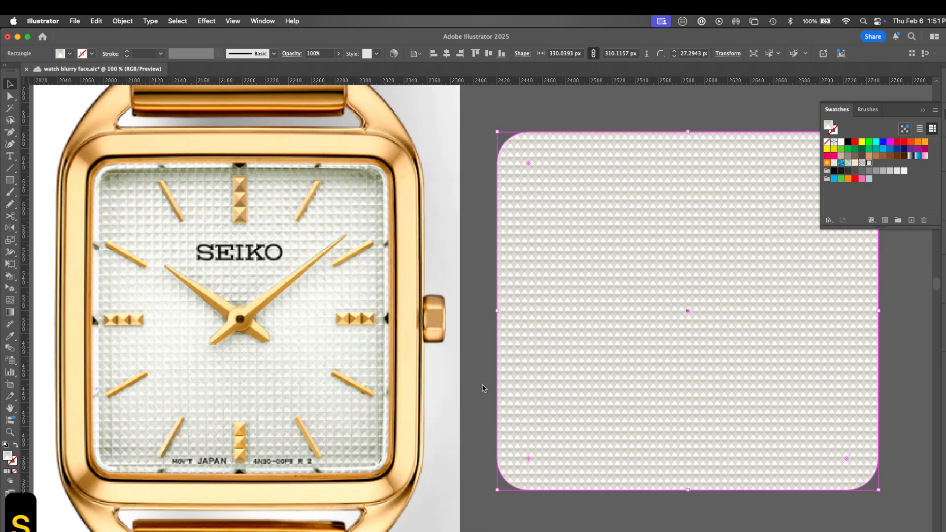
{"action": "key", "text": "s"}
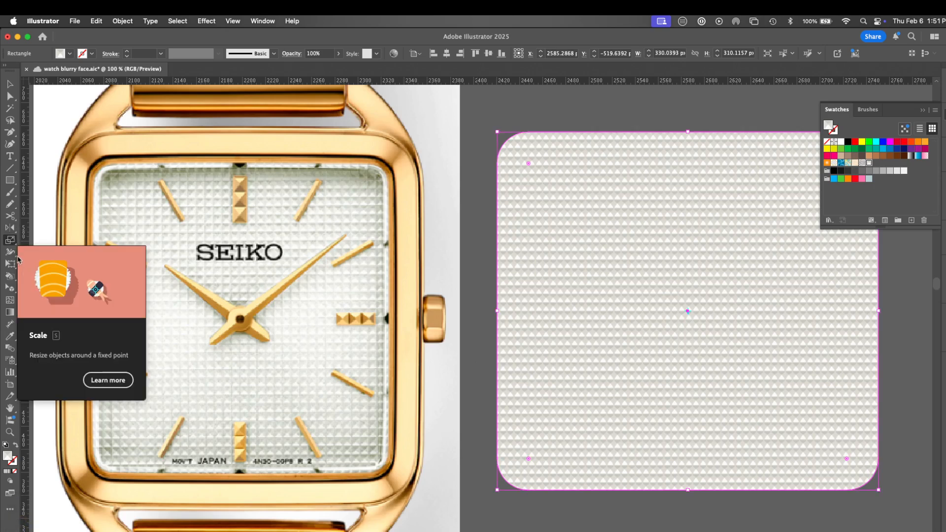
{"action": "double_click", "coordinate": [11, 241]}
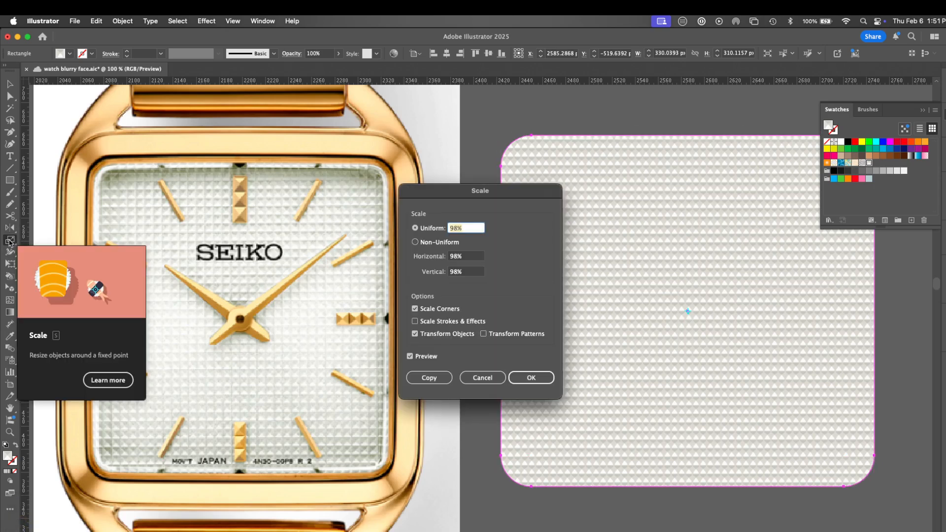
{"action": "left_click", "coordinate": [483, 379]}
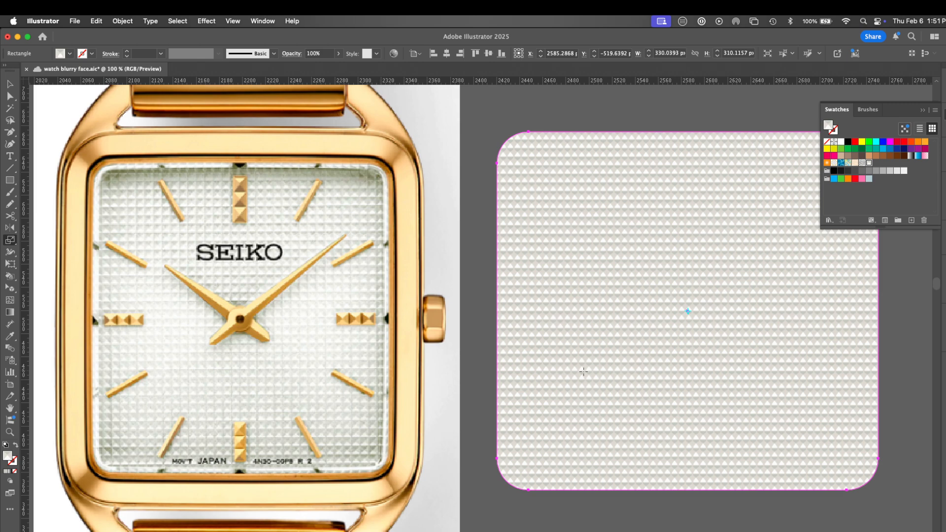
Copy the patterned rectangle in front, shrink the copy around its centre to about 319 × 300 px, and fill it dark grey.
{"action": "left_click_drag", "start_coordinate": [583, 371], "coordinate": [472, 382]}
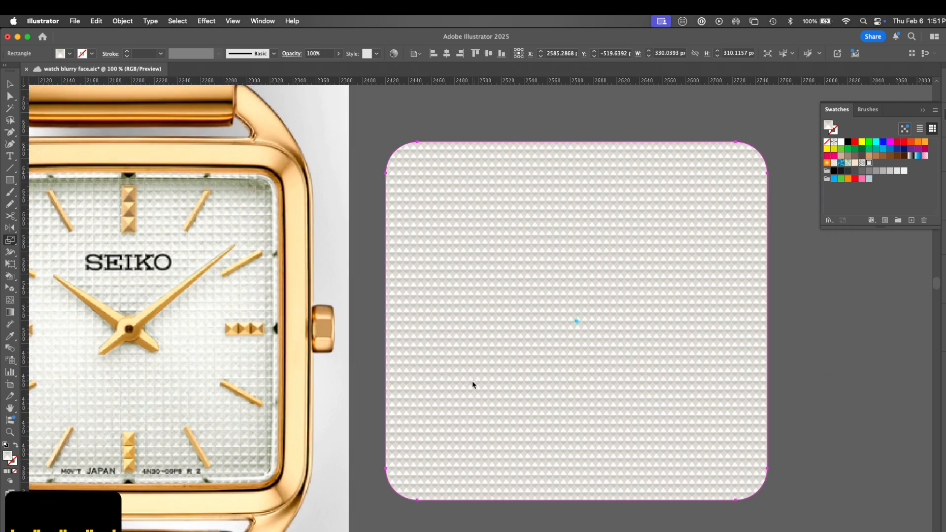
{"action": "key", "text": "v"}
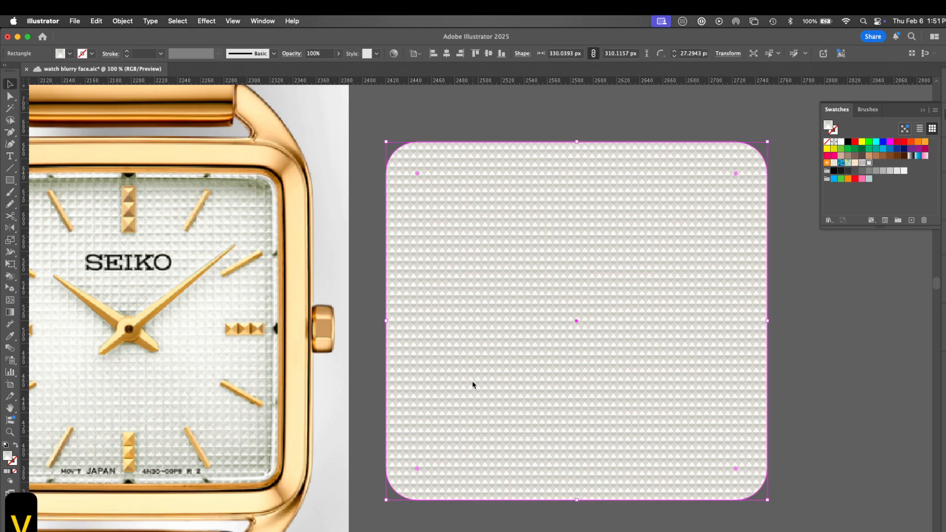
{"action": "key", "text": "super+c"}
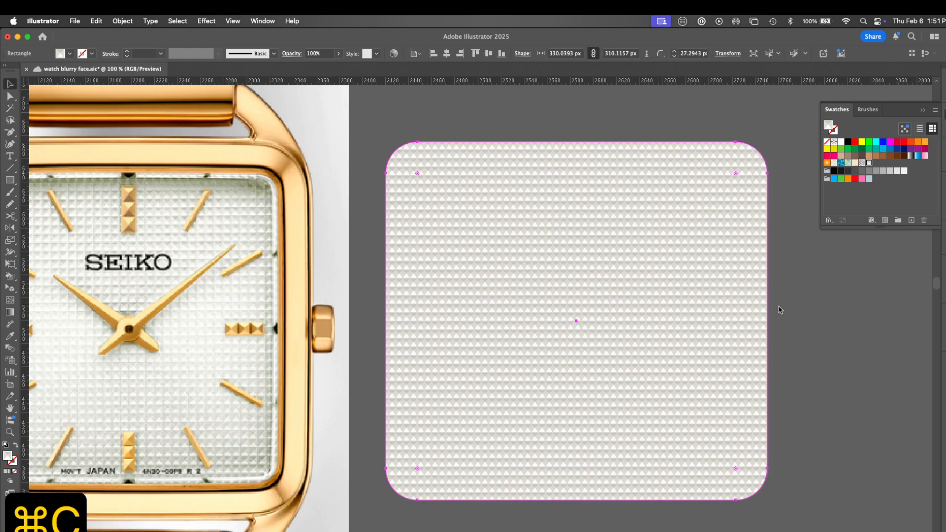
{"action": "key", "text": "super+f"}
{"action": "left_click_drag", "start_coordinate": [769, 141], "coordinate": [761, 147]}
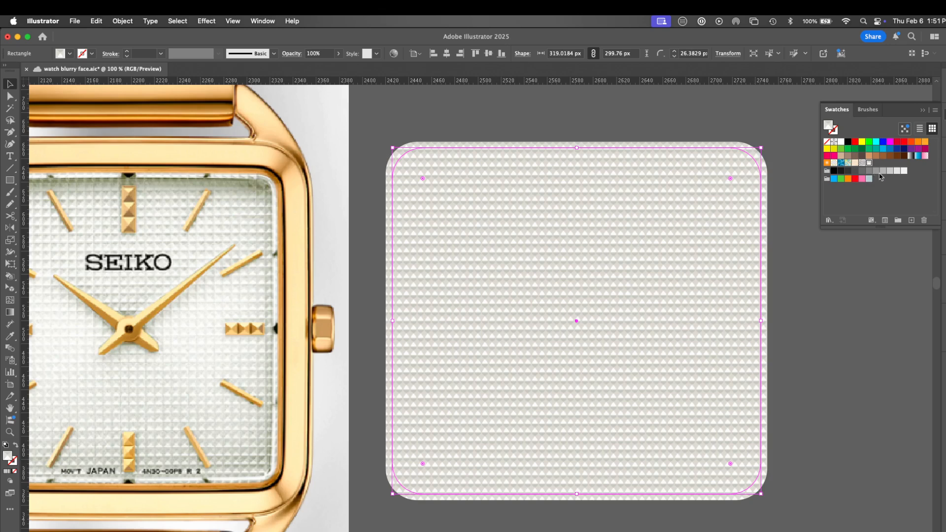
{"action": "left_click", "coordinate": [860, 172]}
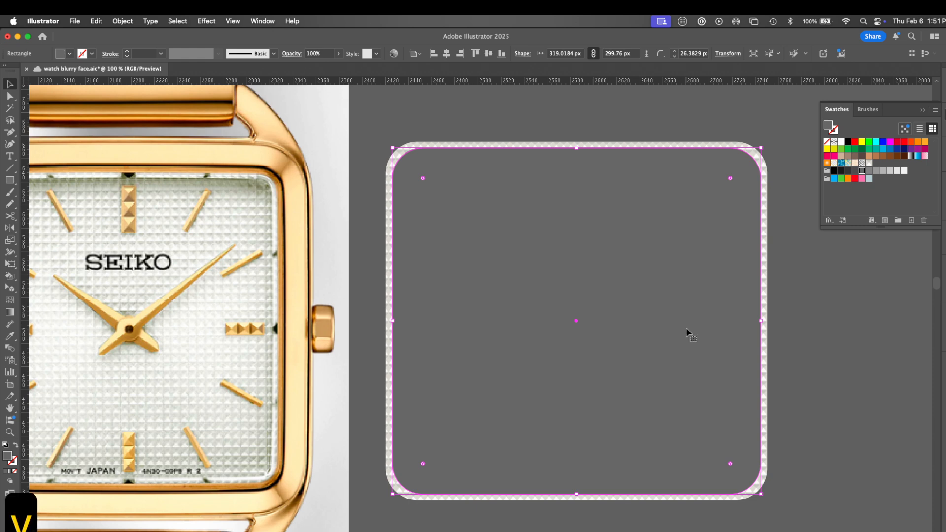
Duplicate the grey rectangle slightly down and left, and subtract with Shape Builder to keep only the strip along the upper and right edges.
{"action": "left_click_drag", "start_coordinate": [685, 333], "coordinate": [672, 342]}
{"action": "left_click", "coordinate": [747, 163], "text": "shift"}
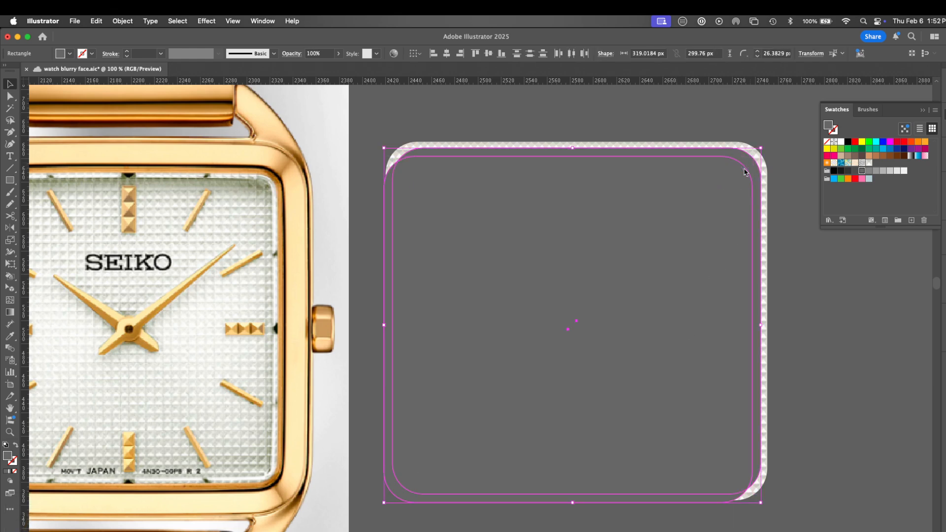
{"action": "key", "text": "shift+m"}
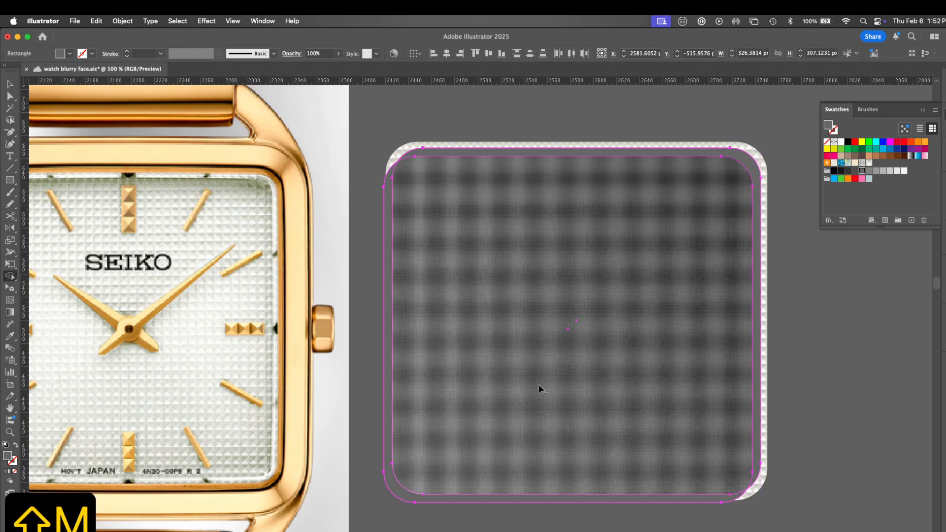
{"action": "left_click_drag", "start_coordinate": [531, 377], "coordinate": [365, 522]}
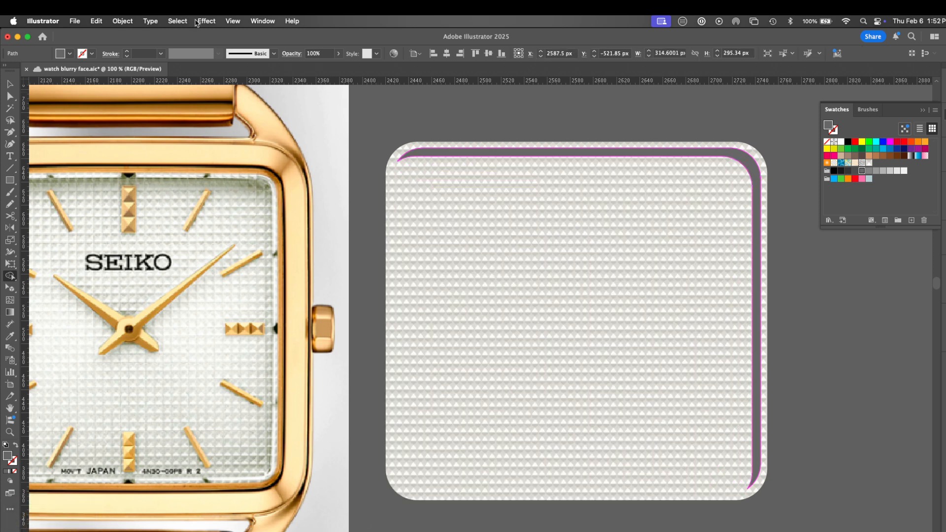
Try a Gaussian Blur with a radius of about 10 pixels on the grey edge strip.
{"action": "left_click", "coordinate": [206, 21]}
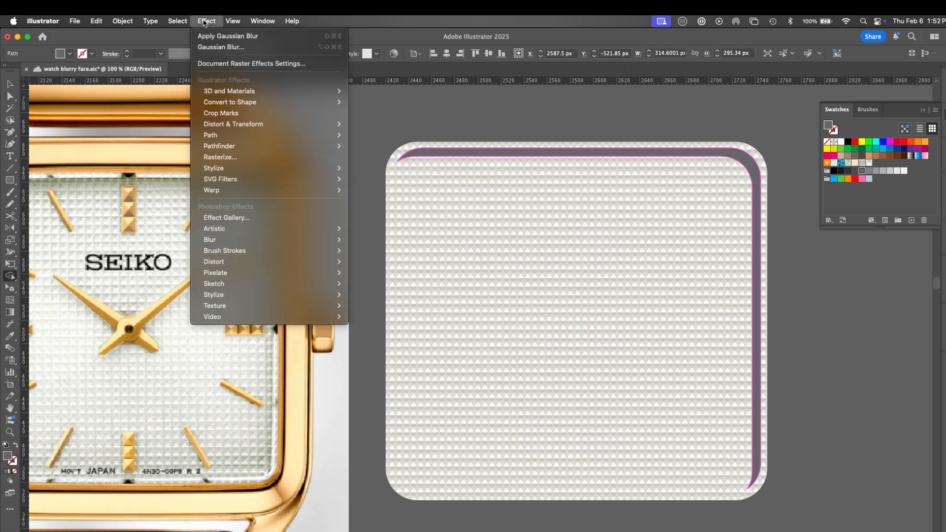
{"action": "left_click", "coordinate": [247, 47]}
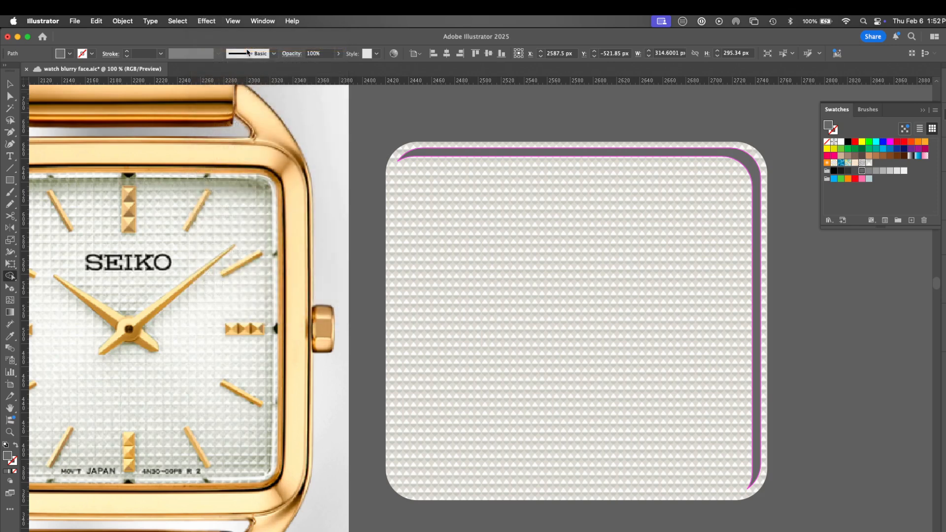
{"action": "mouse_move", "coordinate": [639, 479]}
{"action": "left_mouse_down"}
{"action": "mouse_move", "coordinate": [608, 482]}
{"action": "mouse_move", "coordinate": [622, 483]}
{"action": "left_mouse_up"}
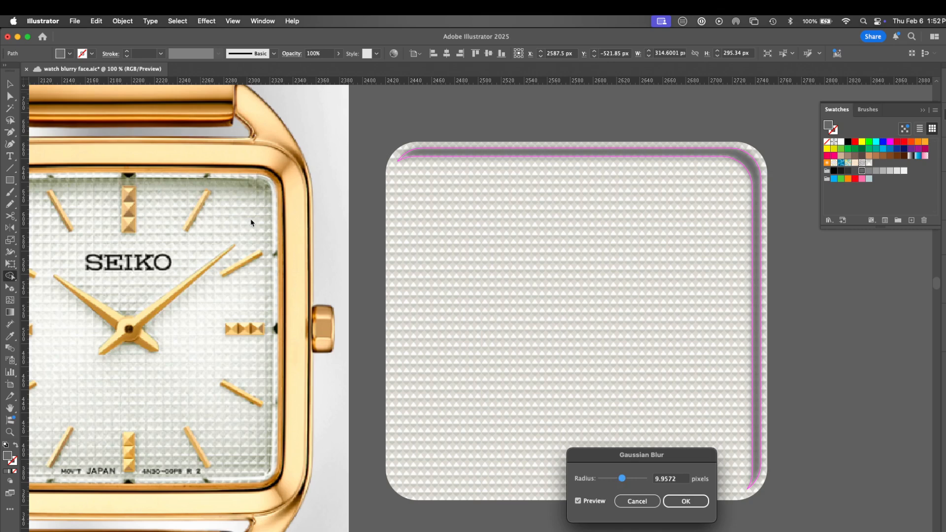
{"action": "left_click", "coordinate": [660, 501]}
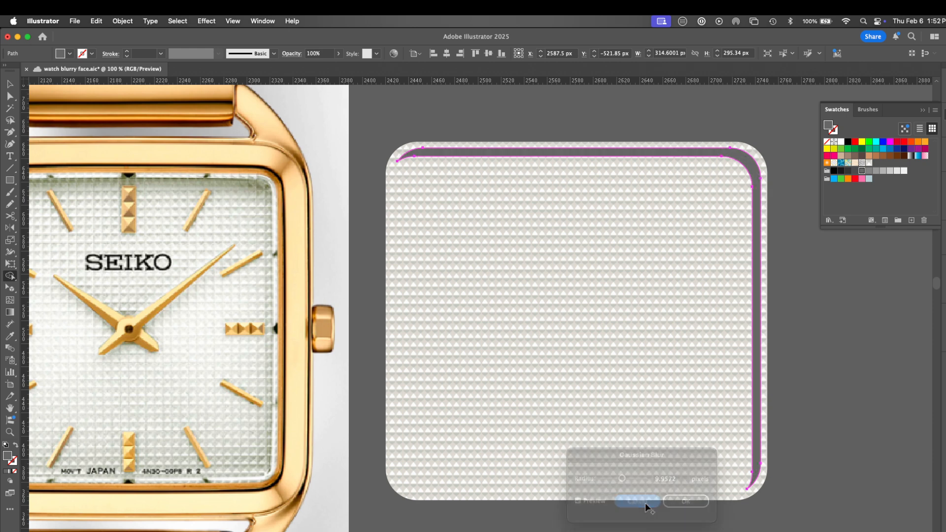
Pull the grey strip's inner anchor points down and left across the dial so the shape fills most of the rounded rectangle.
{"action": "key", "text": "a"}
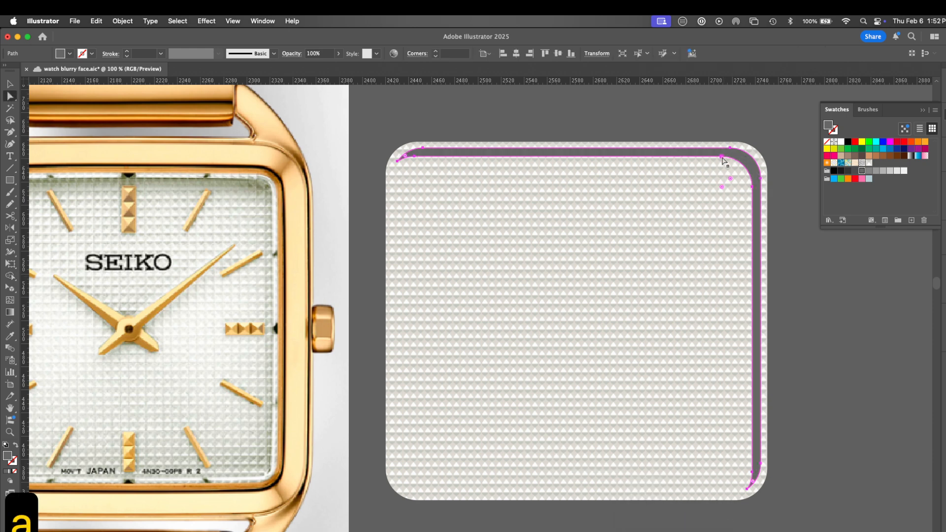
{"action": "left_click_drag", "start_coordinate": [721, 156], "coordinate": [483, 374]}
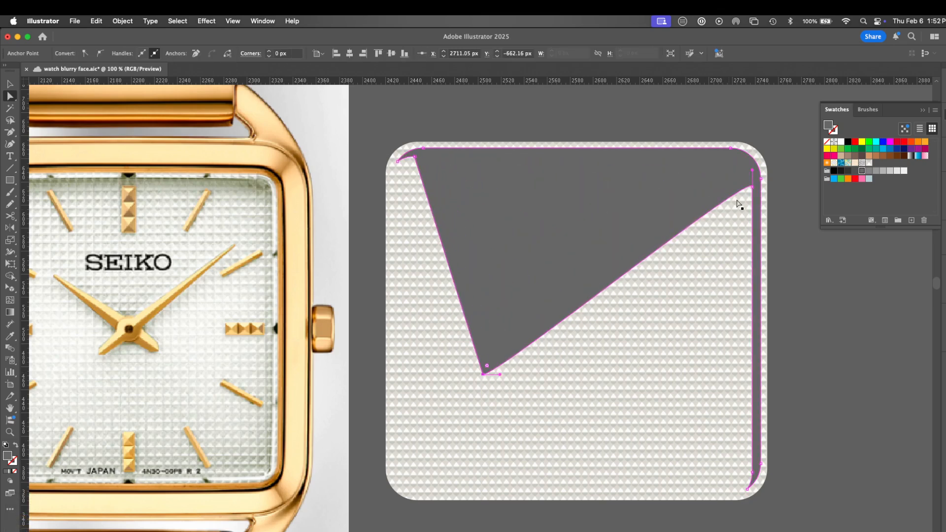
{"action": "left_click_drag", "start_coordinate": [753, 190], "coordinate": [546, 422]}
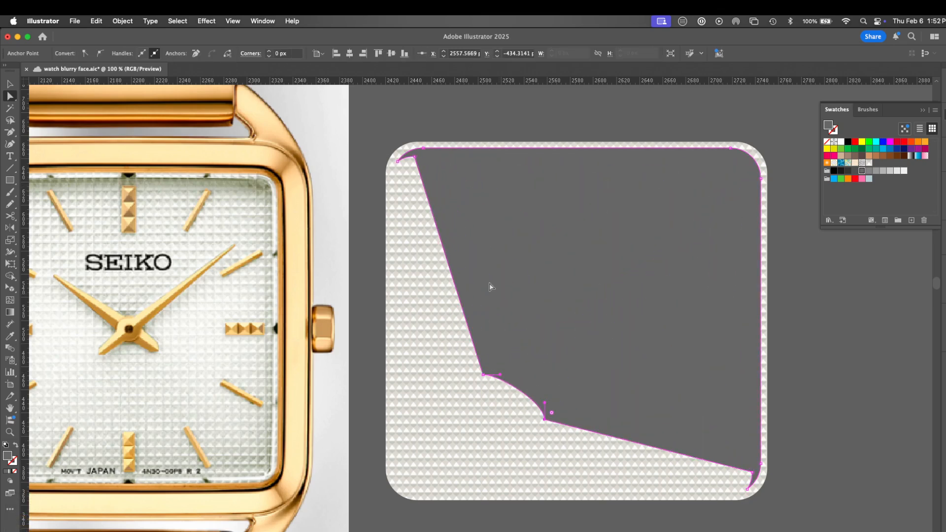
{"action": "left_click_drag", "start_coordinate": [414, 158], "coordinate": [391, 240]}
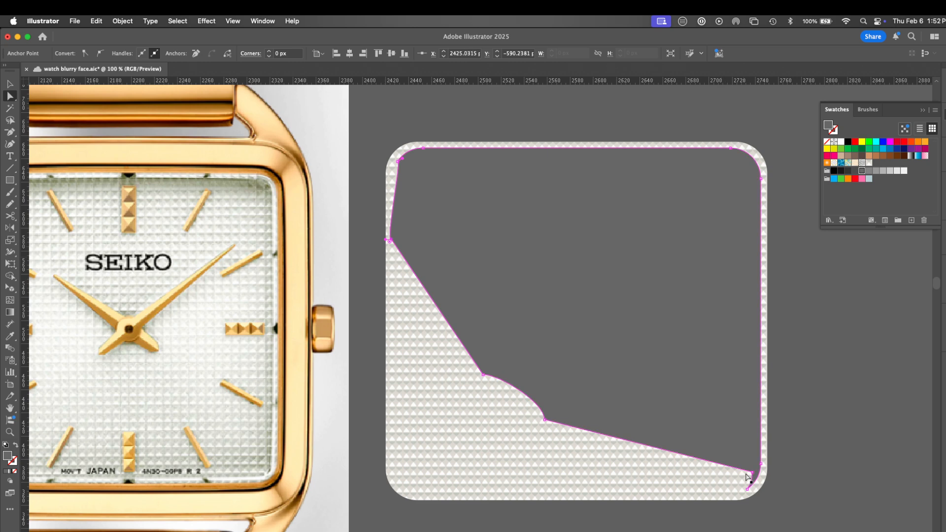
{"action": "left_click_drag", "start_coordinate": [753, 474], "coordinate": [683, 494]}
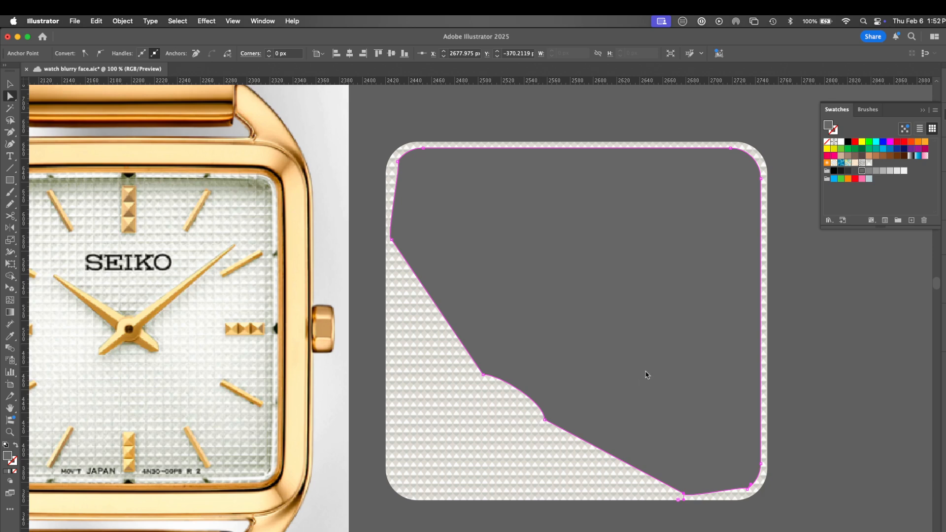
Clear the reshaped path's fill and, in Draw Inside mode, pencil a red freehand band along its upper and right edges.
{"action": "key", "text": "slash"}
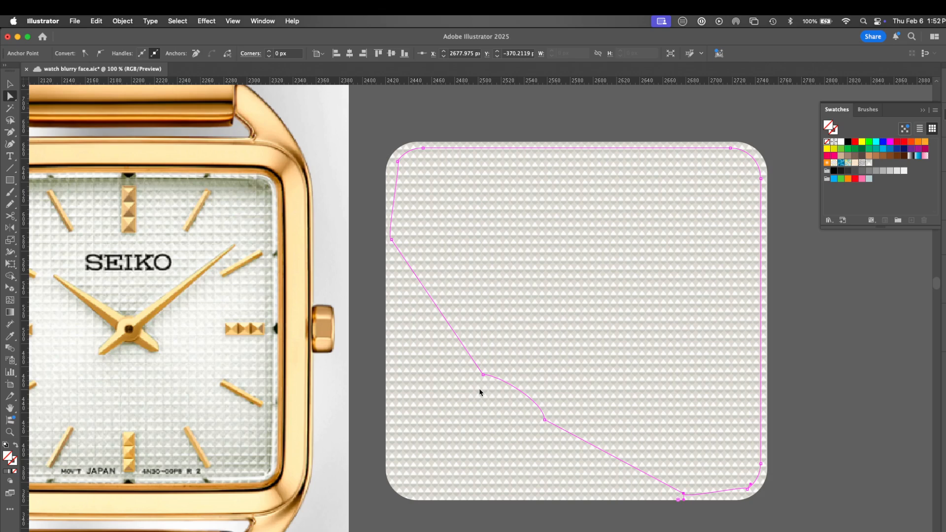
{"action": "key", "text": "n"}
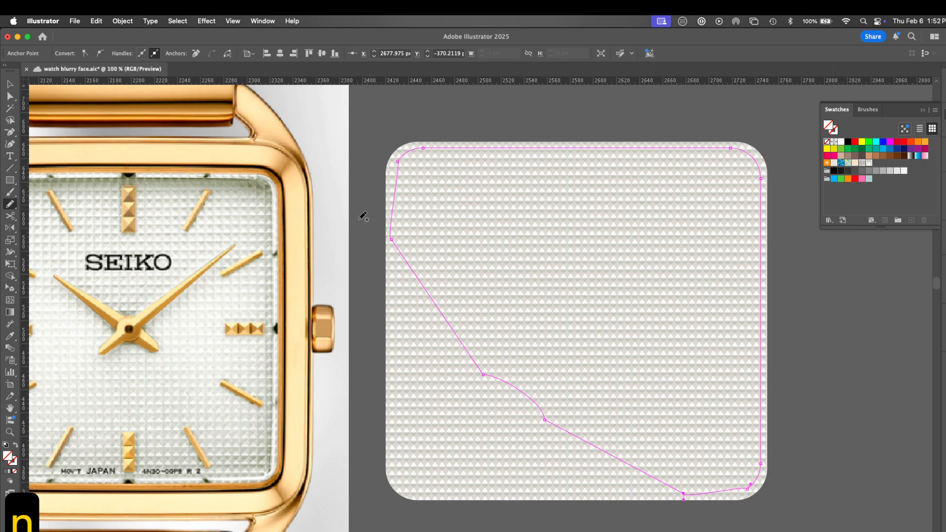
{"action": "left_click", "coordinate": [10, 481]}
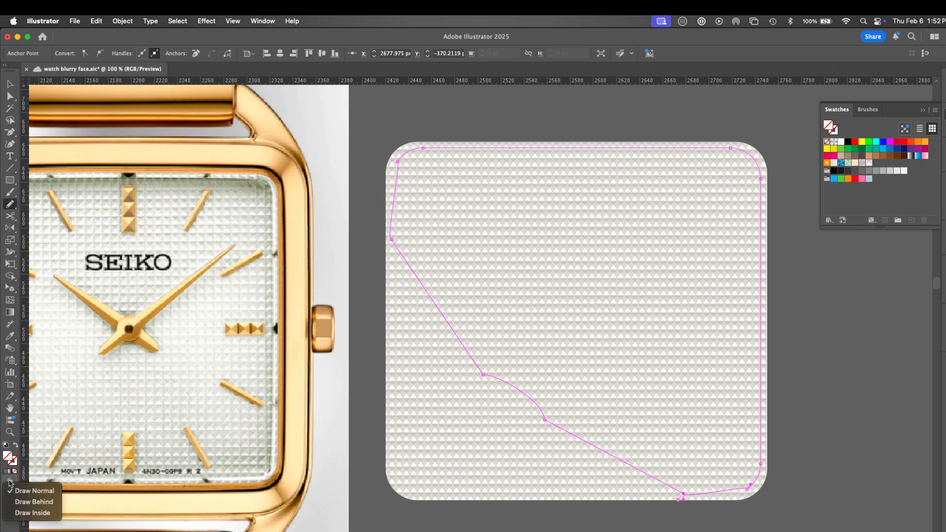
{"action": "left_click", "coordinate": [45, 513]}
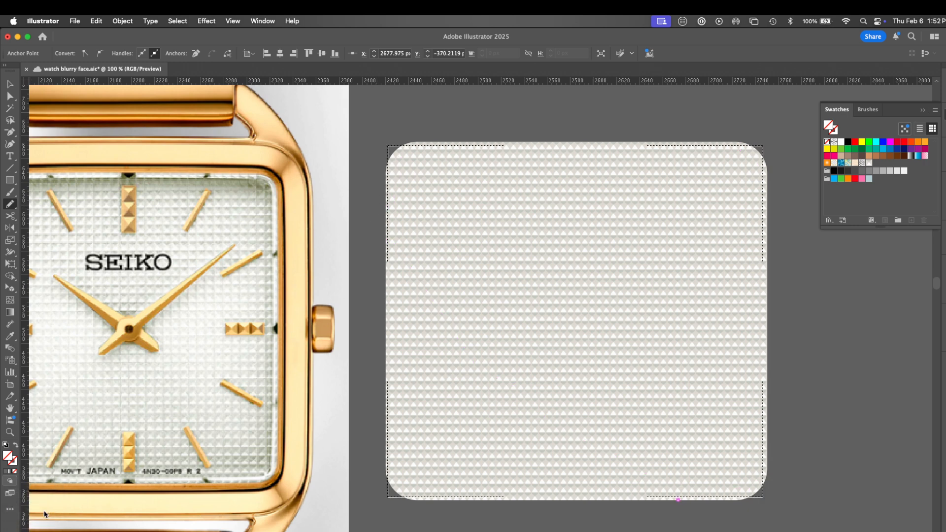
{"action": "left_click", "coordinate": [855, 142]}
{"action": "mouse_move", "coordinate": [361, 242]}
{"action": "left_mouse_down"}
{"action": "mouse_move", "coordinate": [487, 169]}
{"action": "mouse_move", "coordinate": [692, 171]}
{"action": "mouse_move", "coordinate": [742, 184]}
{"action": "mouse_move", "coordinate": [741, 481]}
{"action": "mouse_move", "coordinate": [783, 484]}
{"action": "mouse_move", "coordinate": [802, 195]}
{"action": "mouse_move", "coordinate": [788, 89]}
{"action": "mouse_move", "coordinate": [352, 119]}
{"action": "mouse_move", "coordinate": [363, 243]}
{"action": "left_mouse_up"}
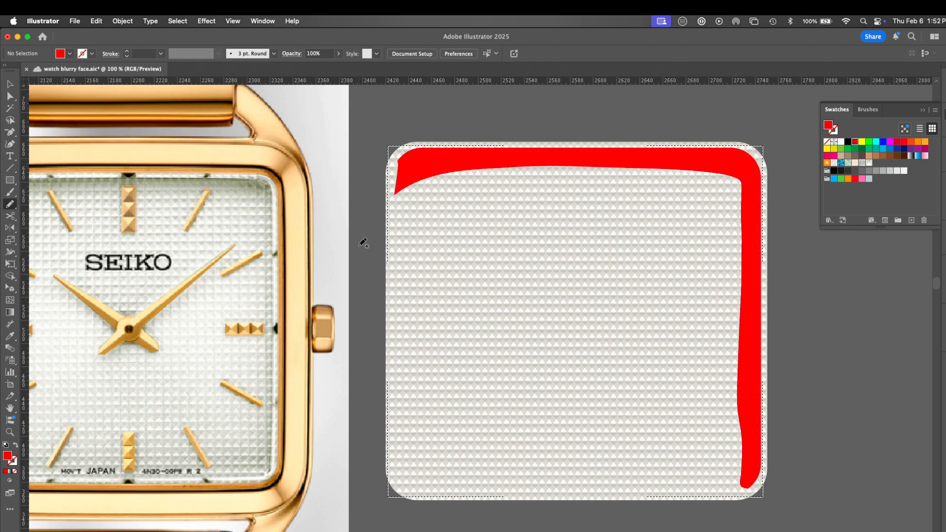
Apply a Gaussian Blur to the red band inside the rounded path, softening its inner edge.
{"action": "key", "text": "a"}
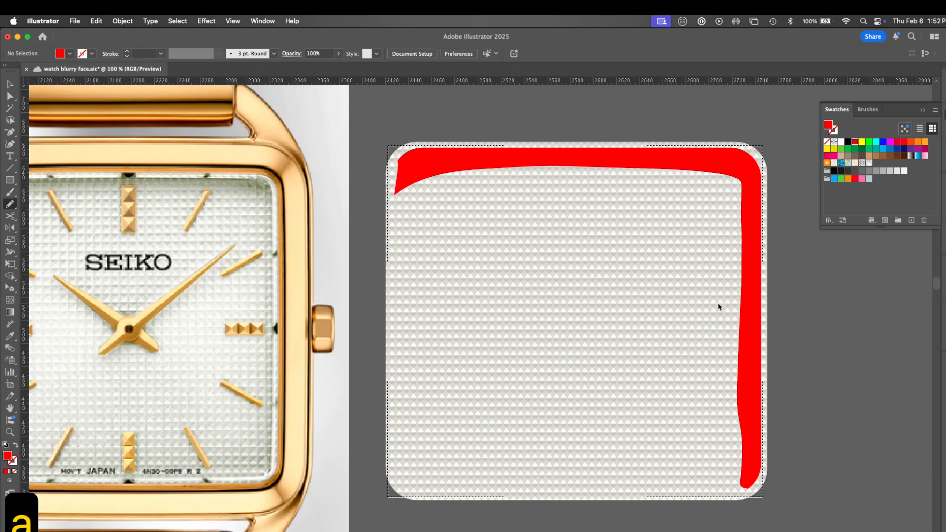
{"action": "left_click", "coordinate": [742, 170]}
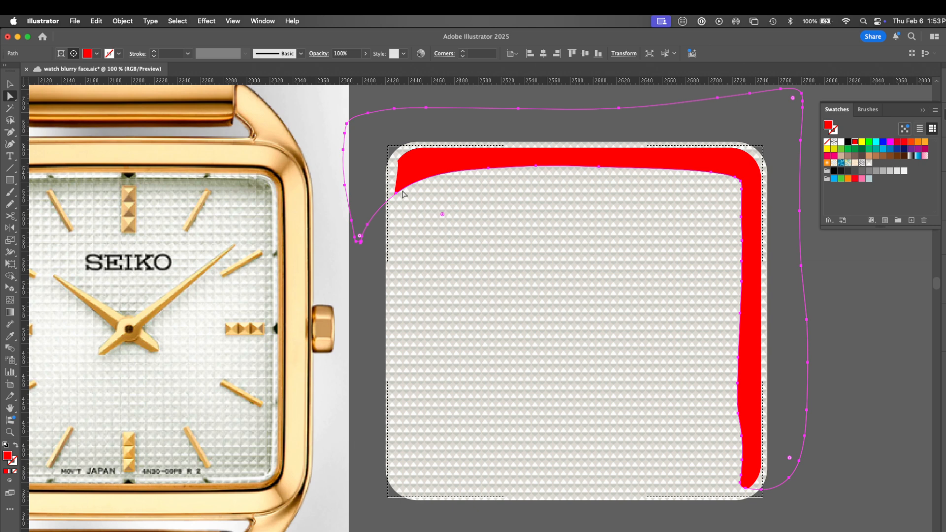
{"action": "left_click", "coordinate": [208, 21]}
{"action": "left_click", "coordinate": [215, 47]}
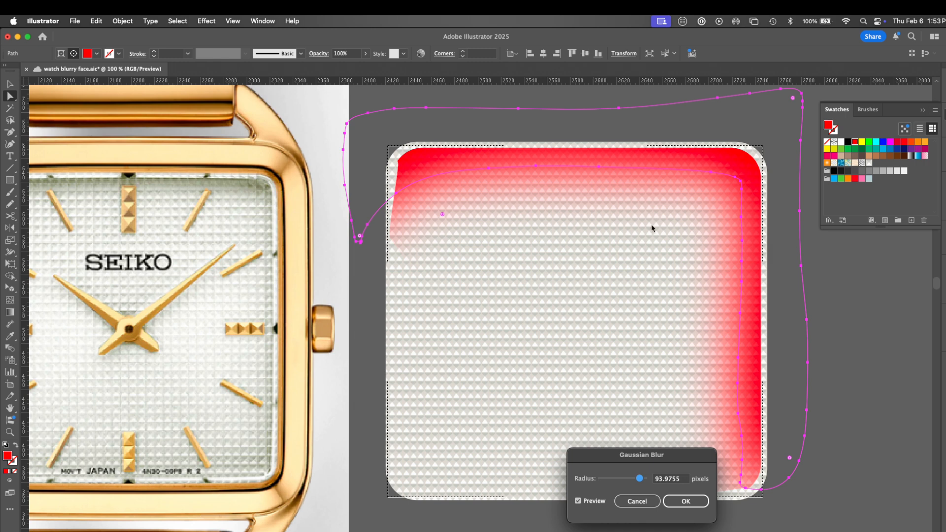
{"action": "left_click_drag", "start_coordinate": [640, 479], "coordinate": [632, 479]}
{"action": "left_click", "coordinate": [687, 501]}
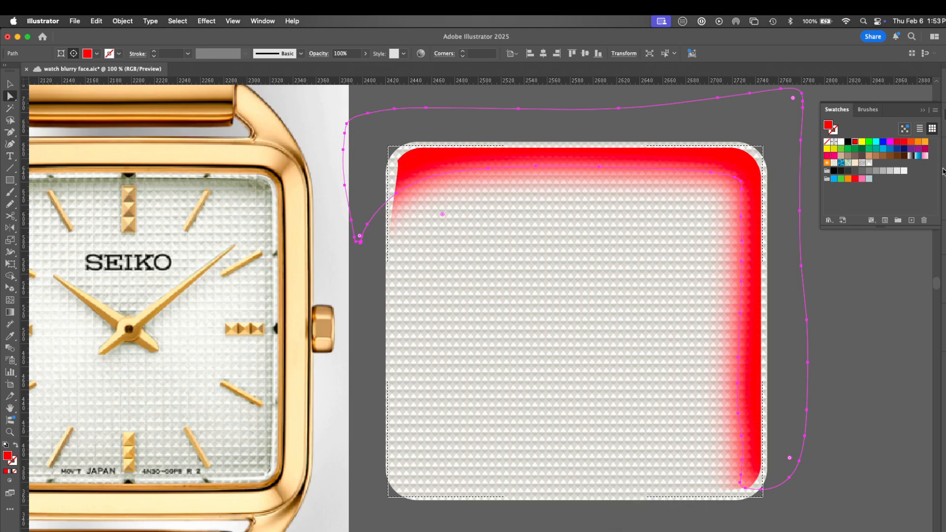
Try the Multiply and Overlay blend modes on the blurred red band.
{"action": "key", "text": "super+shift+F10"}
{"action": "left_click", "coordinate": [848, 194]}
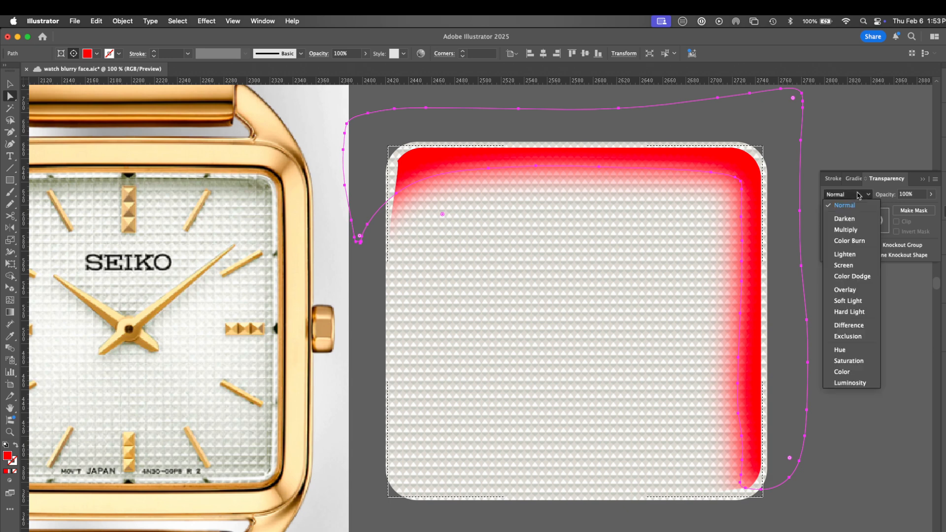
{"action": "left_click", "coordinate": [852, 231]}
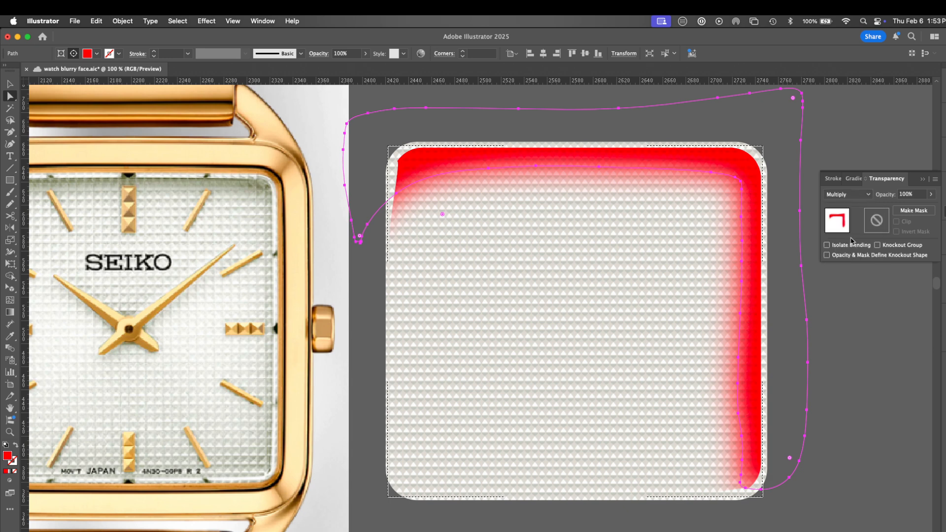
{"action": "left_click", "coordinate": [870, 196]}
{"action": "left_click", "coordinate": [851, 290]}
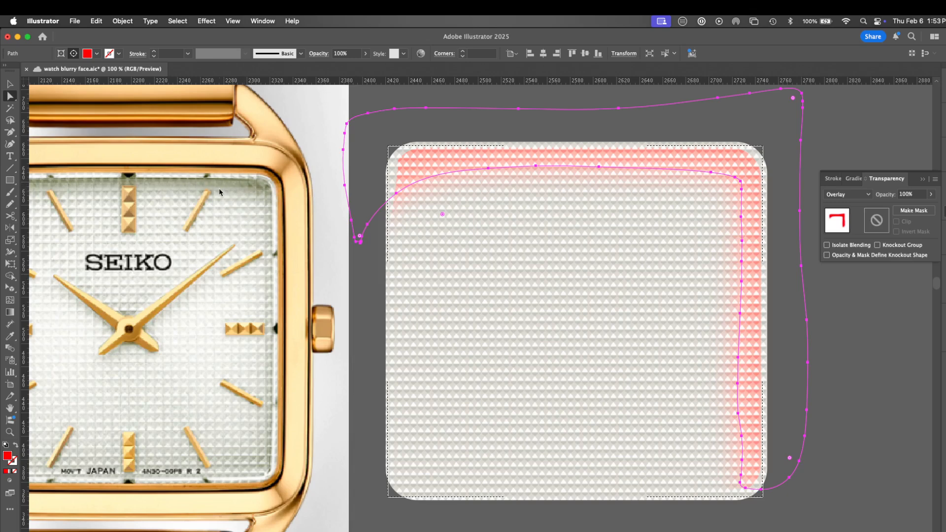
Recolor the blurred band to dark green, hex 00471b.
{"action": "left_click", "coordinate": [942, 96]}
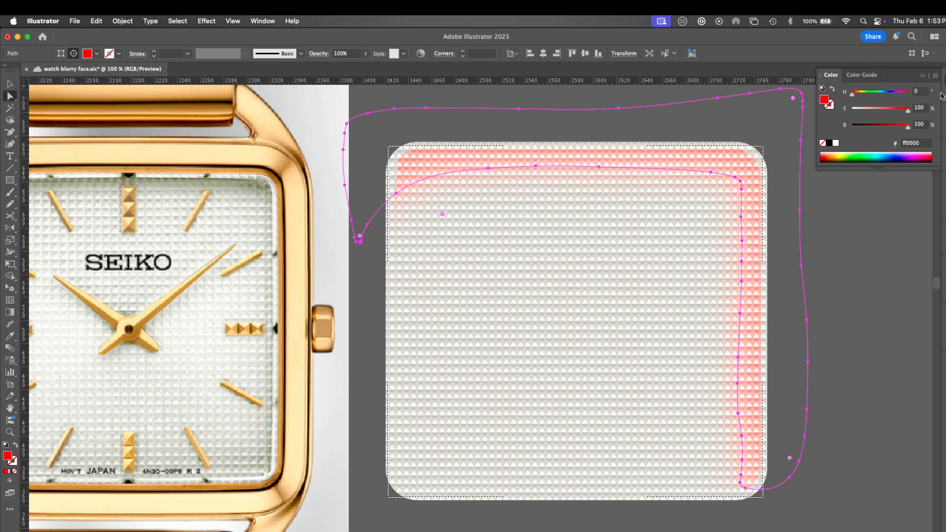
{"action": "left_click_drag", "start_coordinate": [867, 97], "coordinate": [876, 95]}
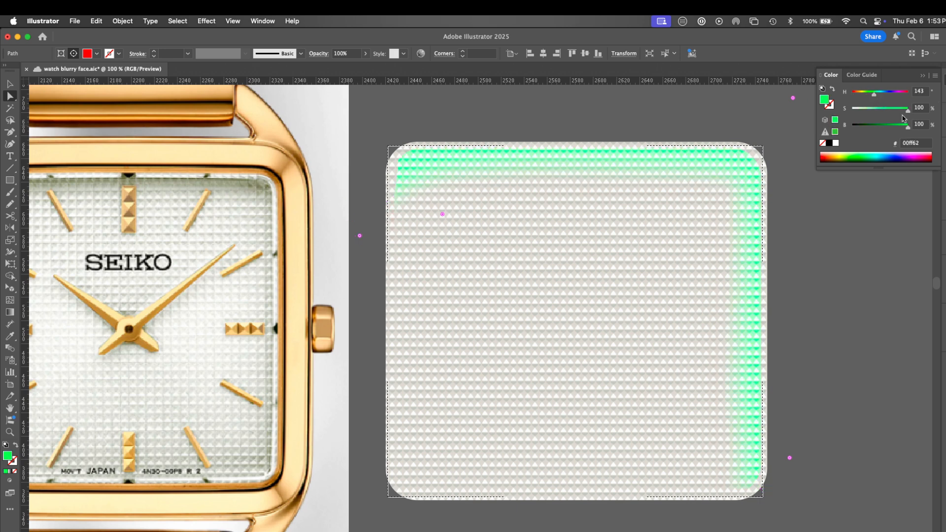
{"action": "left_click_drag", "start_coordinate": [907, 125], "coordinate": [867, 125]}
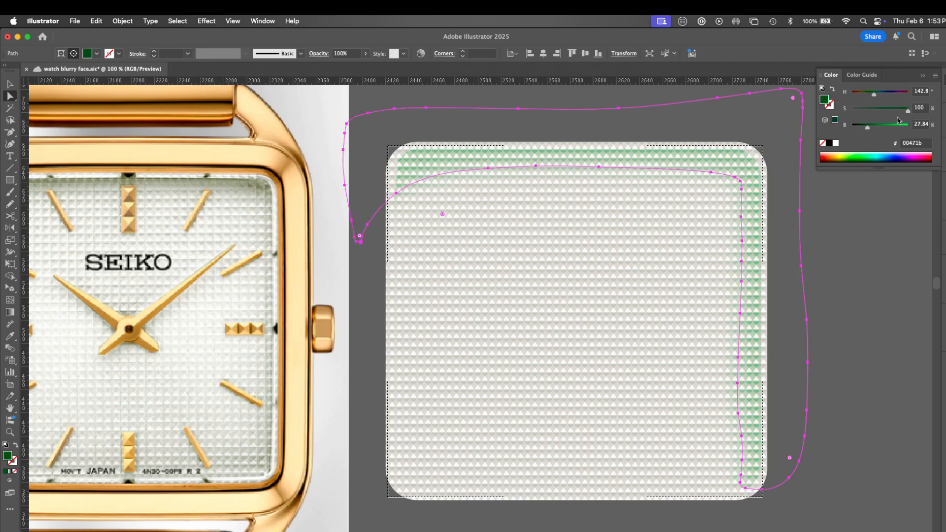
Try the Darken blend mode on the green band, then set it to Multiply and lower the opacity to 21%.
{"action": "left_click", "coordinate": [941, 200]}
{"action": "left_click", "coordinate": [868, 194]}
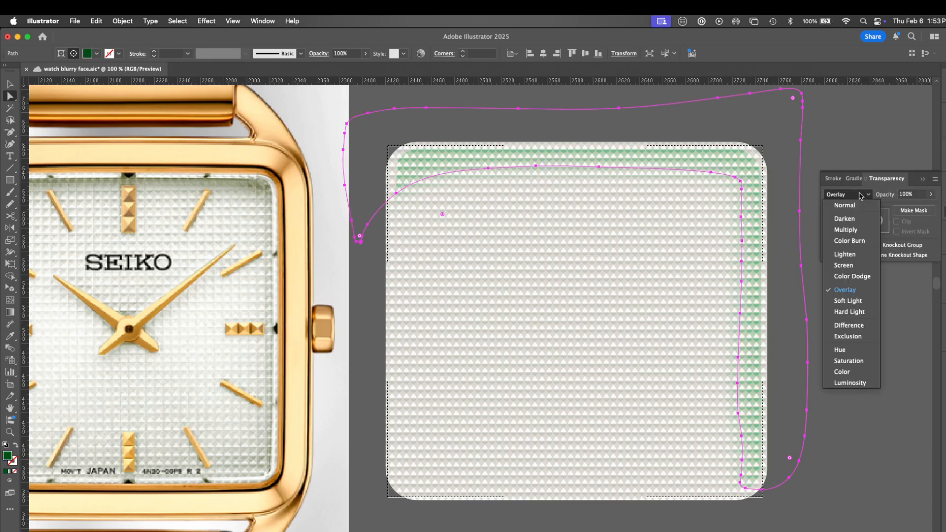
{"action": "left_click", "coordinate": [853, 219]}
{"action": "left_click", "coordinate": [859, 196]}
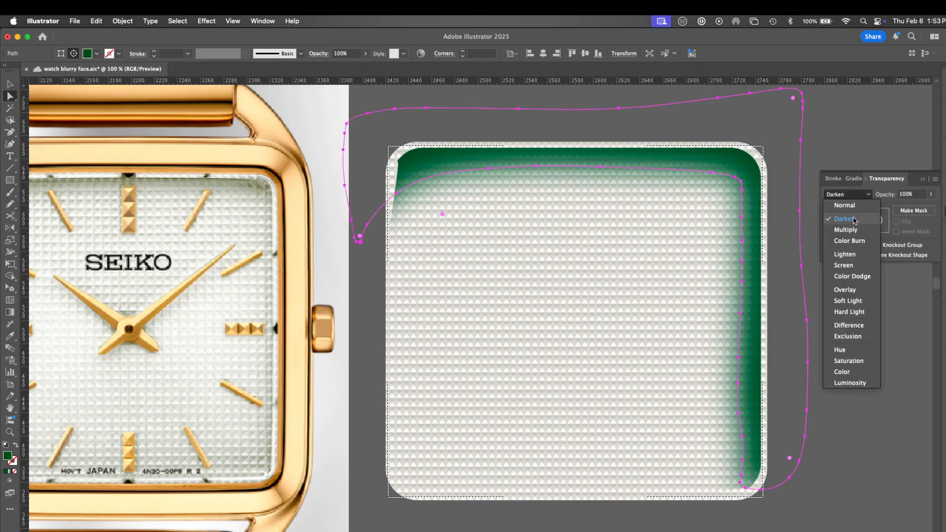
{"action": "left_click", "coordinate": [839, 231]}
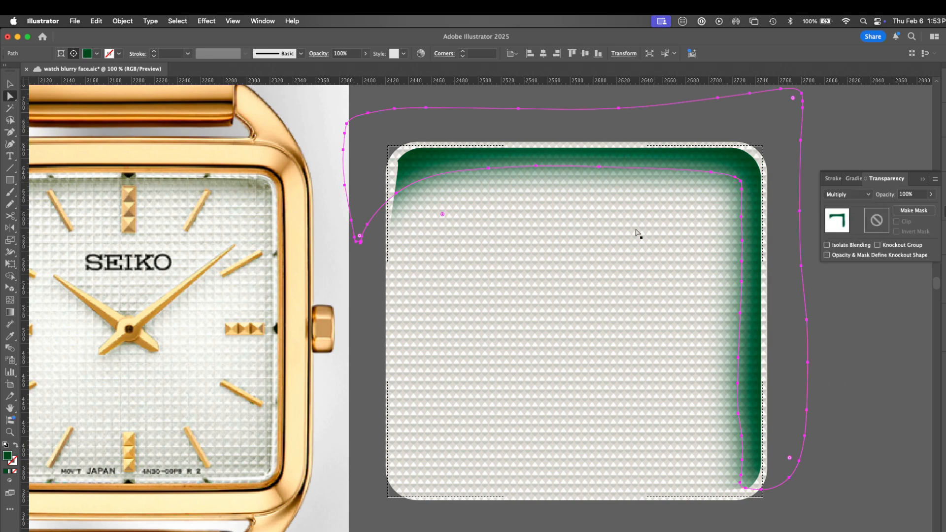
{"action": "left_click", "coordinate": [931, 194]}
{"action": "left_click_drag", "start_coordinate": [929, 207], "coordinate": [902, 210]}
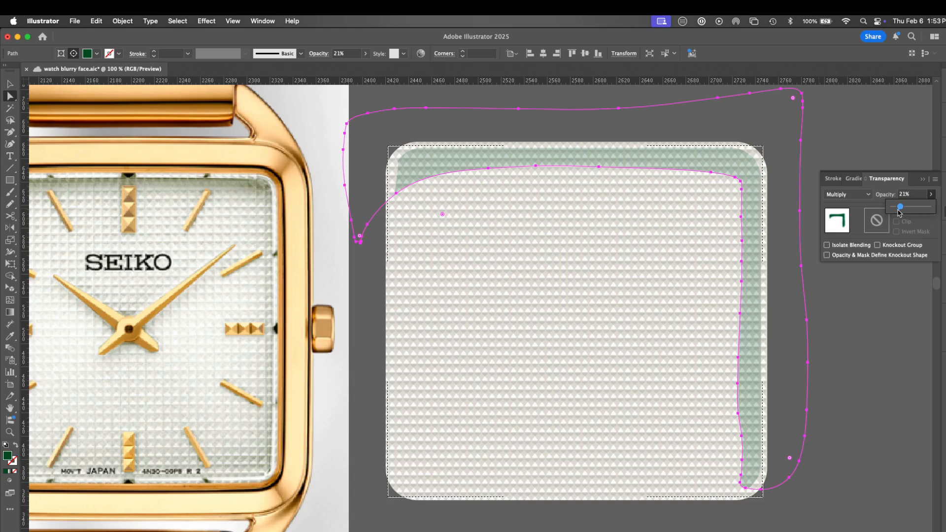
Revisit the Gaussian Blur effect among the green band's appearance attributes.
{"action": "key", "text": "shift+F6"}
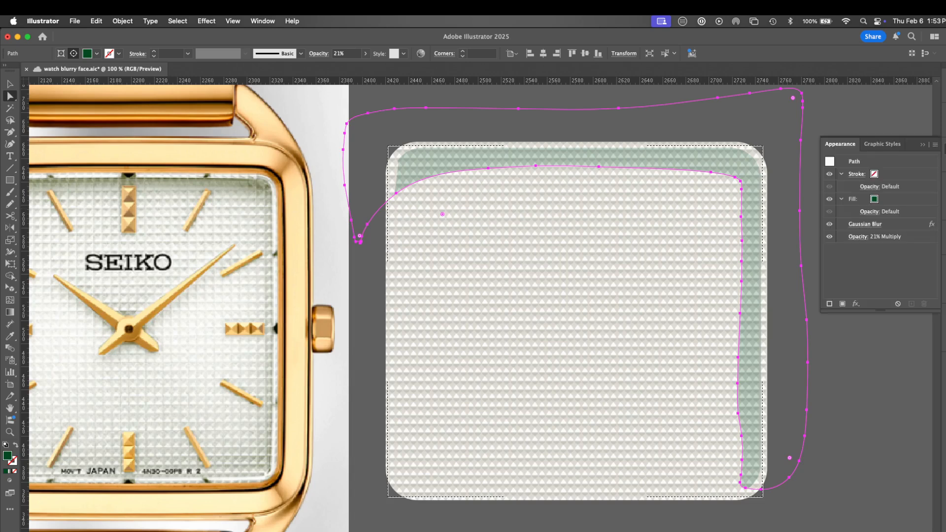
{"action": "left_click", "coordinate": [836, 227]}
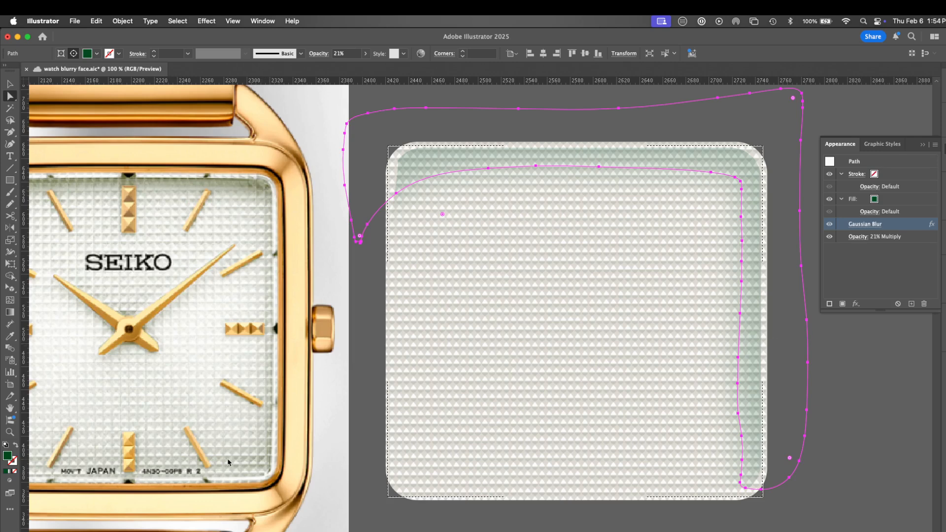
Reduce the number of anchor points on the green band's path to smooth its outline.
{"action": "left_click", "coordinate": [126, 21]}
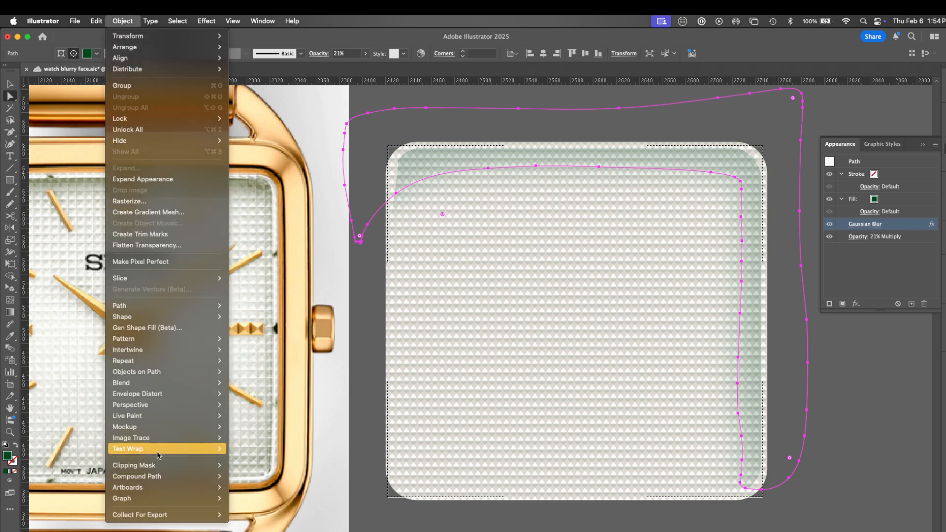
{"action": "mouse_move", "coordinate": [165, 306]}
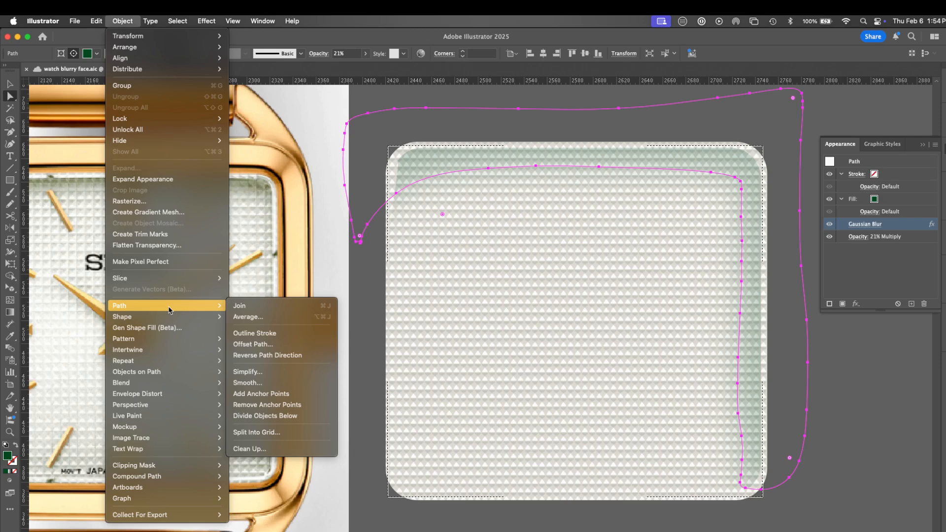
{"action": "left_click", "coordinate": [265, 381]}
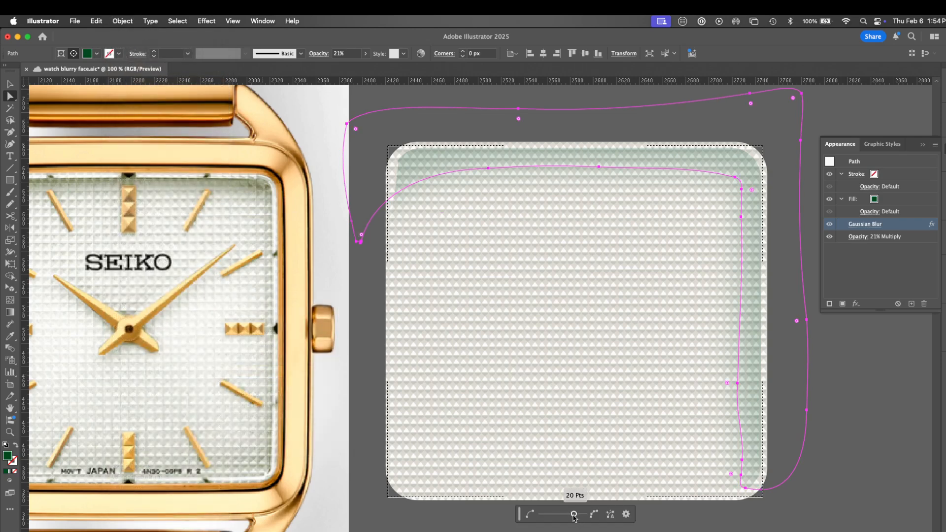
{"action": "left_click_drag", "start_coordinate": [574, 514], "coordinate": [536, 522]}
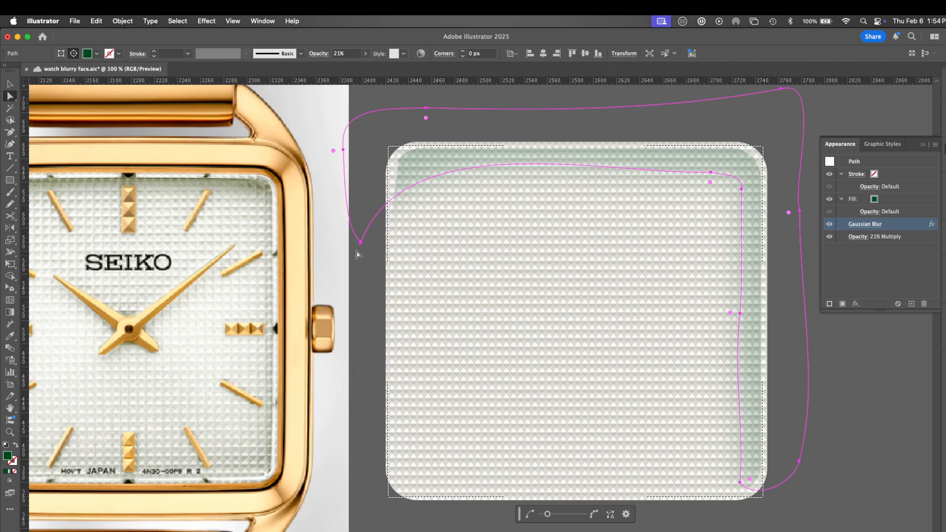
Reshape the band's pointed left end by moving its anchor points up and adjusting a curve handle.
{"action": "left_click_drag", "start_coordinate": [361, 242], "coordinate": [347, 196]}
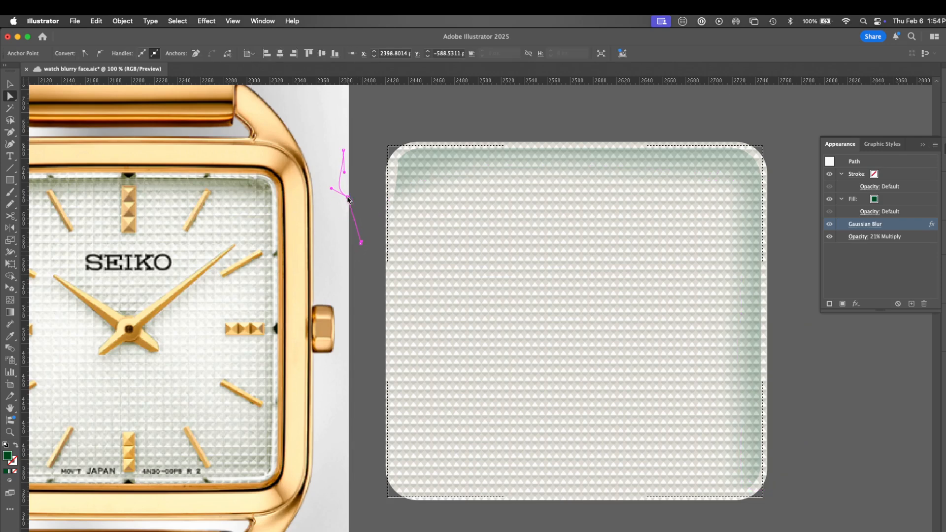
{"action": "left_click_drag", "start_coordinate": [360, 242], "coordinate": [358, 219]}
{"action": "left_click_drag", "start_coordinate": [401, 100], "coordinate": [405, 118]}
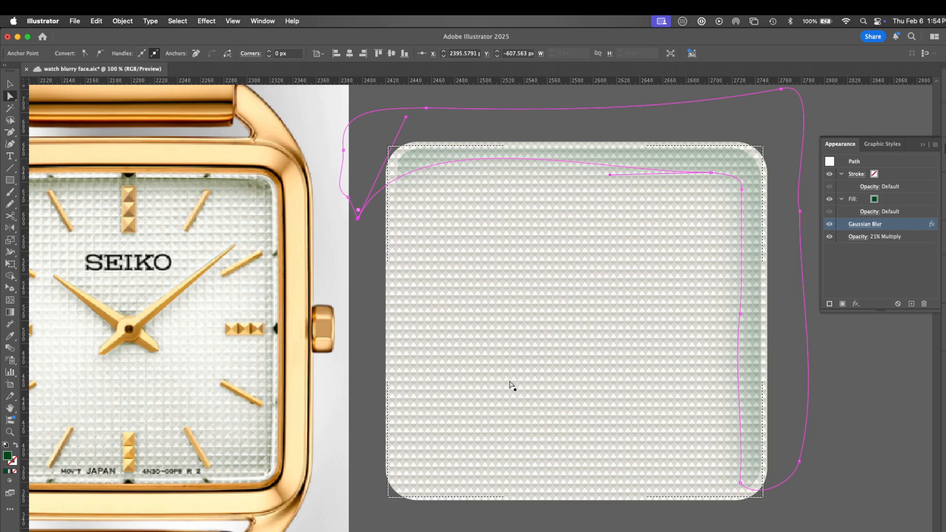
Draw a freehand green test shape across the dial's lower half with the Pencil tool and simplify its path to fewer anchor points.
{"action": "key", "text": "n"}
{"action": "mouse_move", "coordinate": [450, 396]}
{"action": "left_mouse_down"}
{"action": "mouse_move", "coordinate": [560, 302]}
{"action": "mouse_move", "coordinate": [636, 323]}
{"action": "mouse_move", "coordinate": [686, 378]}
{"action": "mouse_move", "coordinate": [571, 382]}
{"action": "mouse_move", "coordinate": [514, 430]}
{"action": "mouse_move", "coordinate": [456, 420]}
{"action": "mouse_move", "coordinate": [456, 390]}
{"action": "left_mouse_up"}
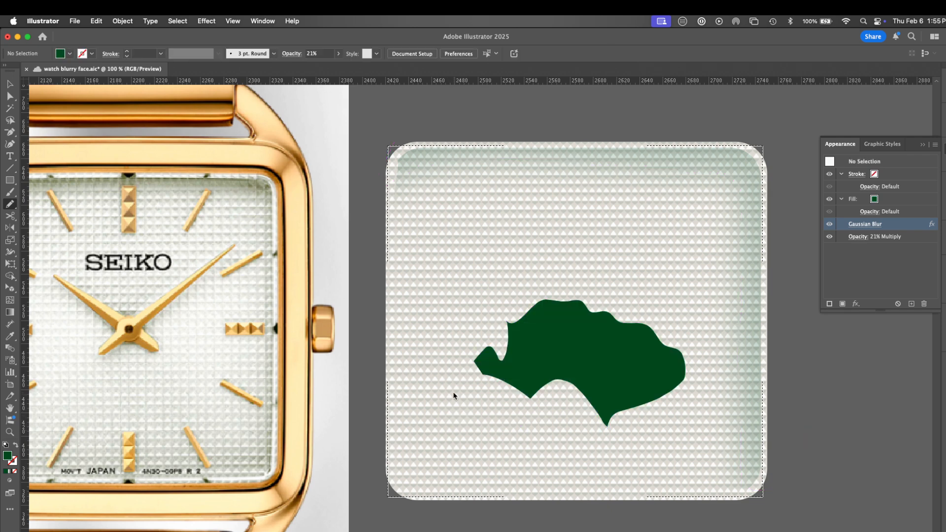
{"action": "key", "text": "a"}
{"action": "left_click", "coordinate": [619, 372]}
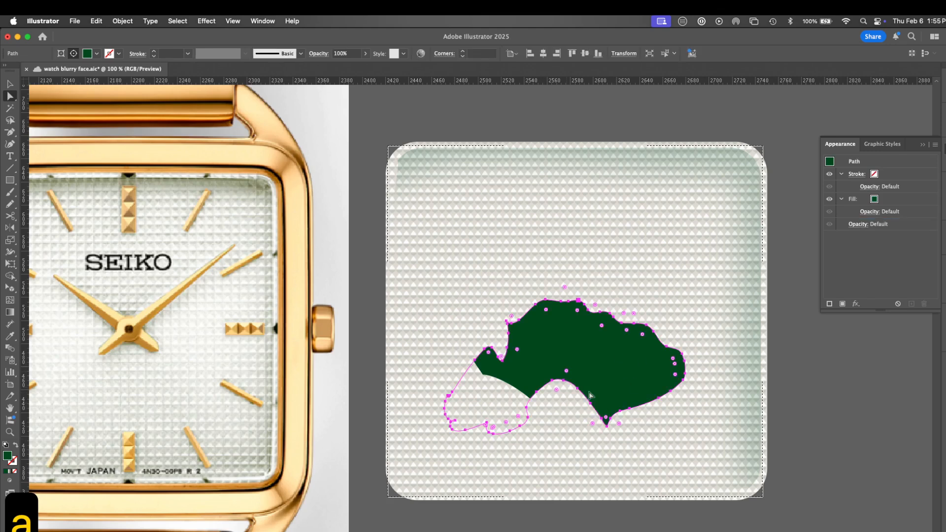
{"action": "left_click", "coordinate": [124, 22]}
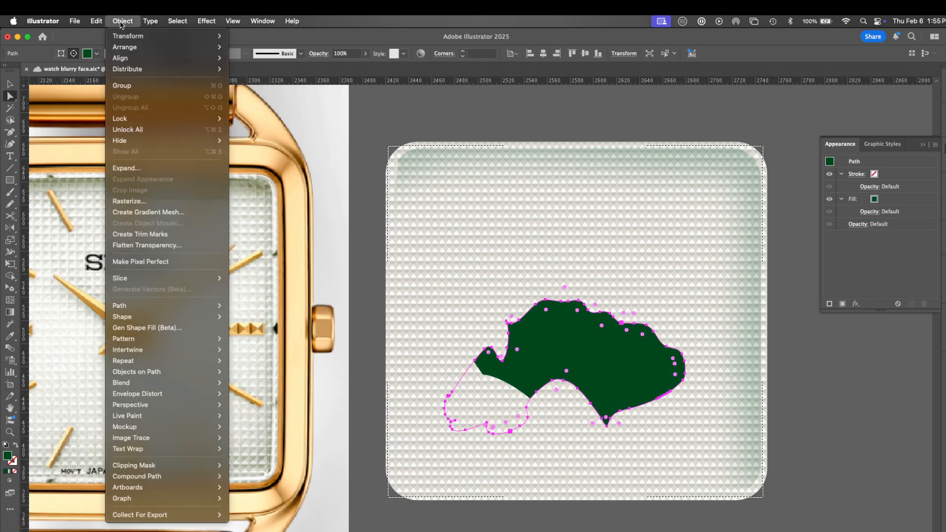
{"action": "mouse_move", "coordinate": [213, 307]}
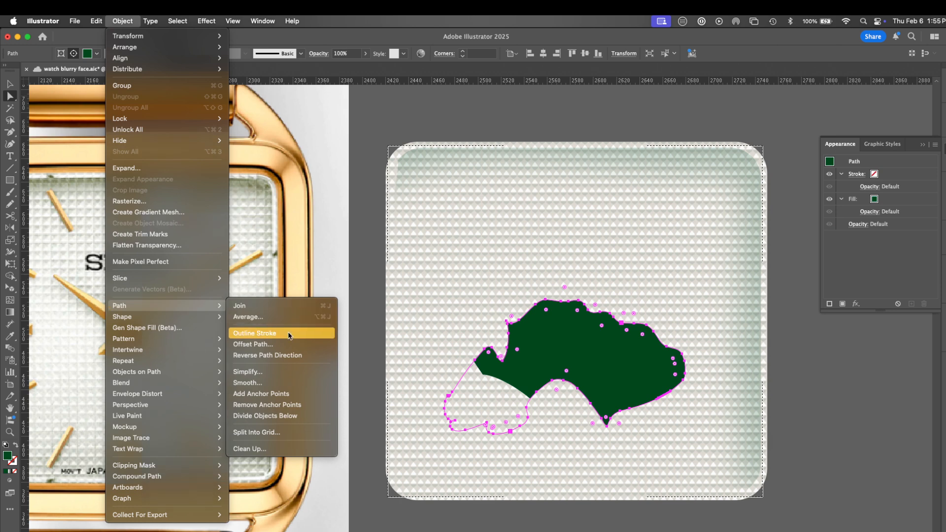
{"action": "left_click", "coordinate": [282, 376]}
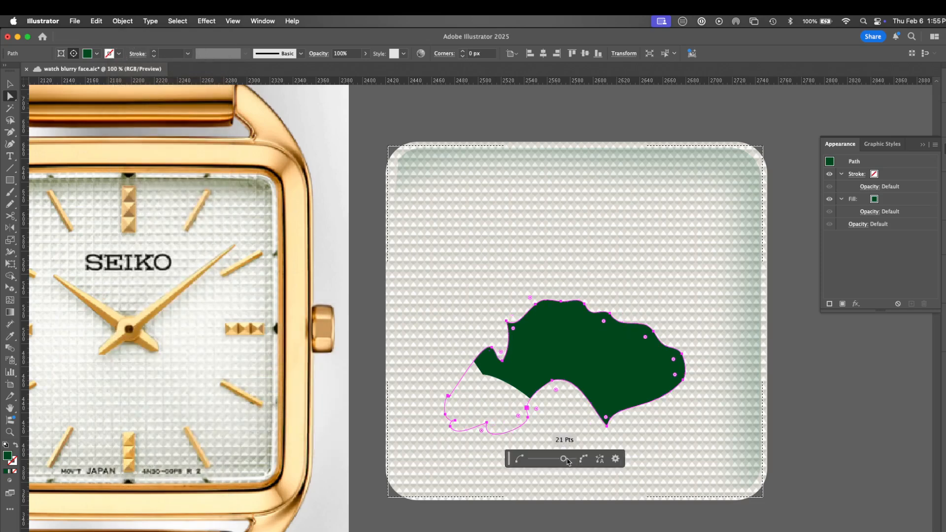
{"action": "left_click_drag", "start_coordinate": [567, 461], "coordinate": [543, 463]}
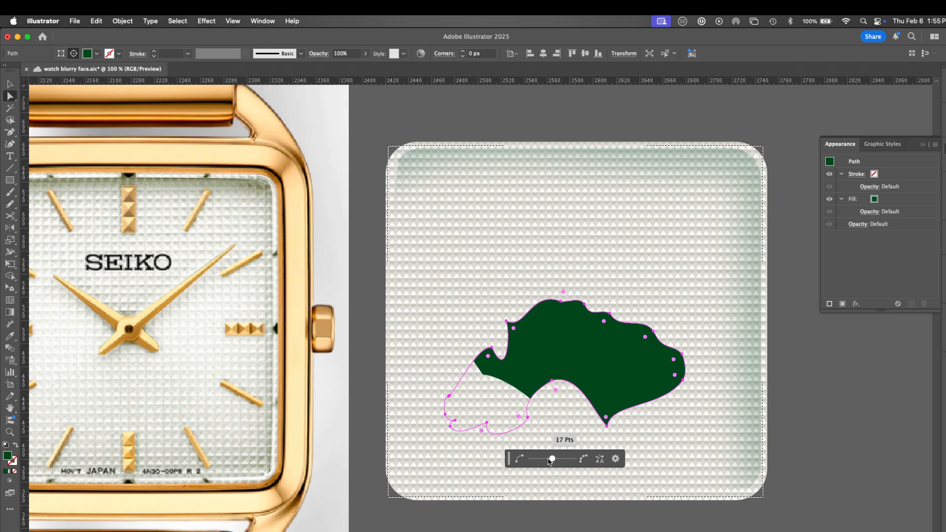
Try Simplify on the test shape with a 10% curve, 20° corner threshold, original path shown and straight lines, and accept Auto-Simplify.
{"action": "left_click", "coordinate": [615, 459]}
{"action": "left_click_drag", "start_coordinate": [668, 175], "coordinate": [772, 77]}
{"action": "left_click_drag", "start_coordinate": [685, 128], "coordinate": [663, 127]}
{"action": "left_click_drag", "start_coordinate": [681, 170], "coordinate": [666, 172]}
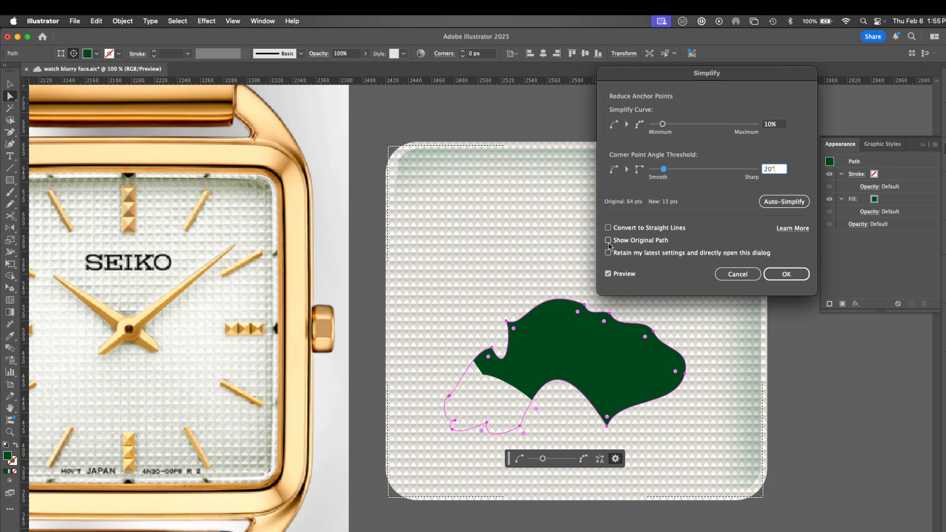
{"action": "left_click", "coordinate": [608, 240]}
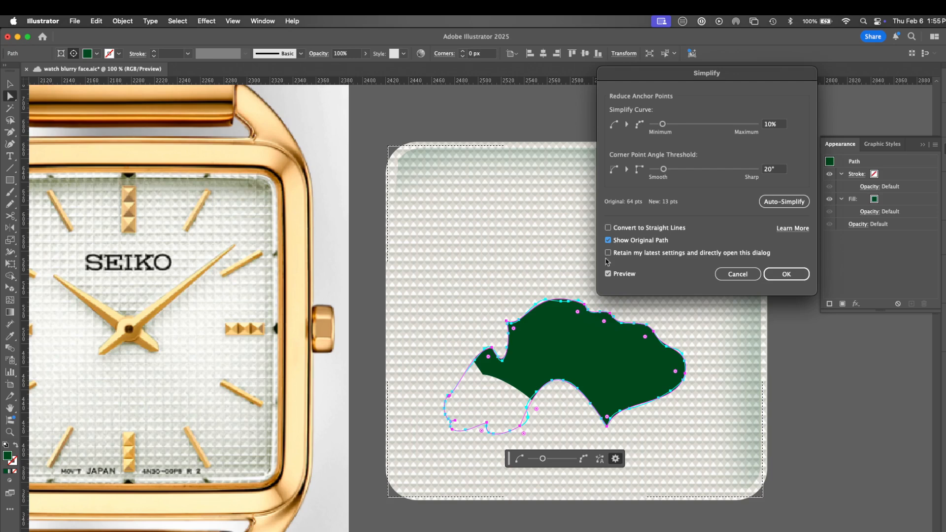
{"action": "left_click", "coordinate": [608, 228]}
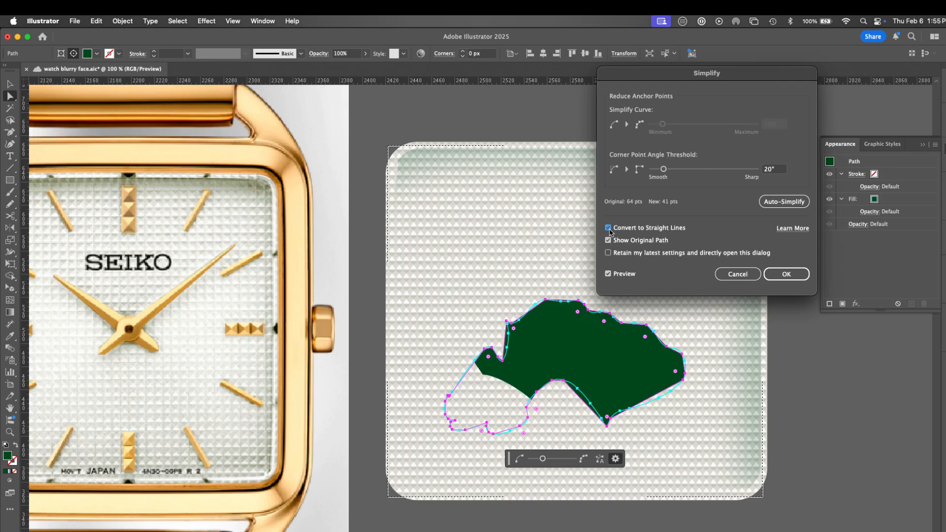
{"action": "left_click", "coordinate": [609, 227]}
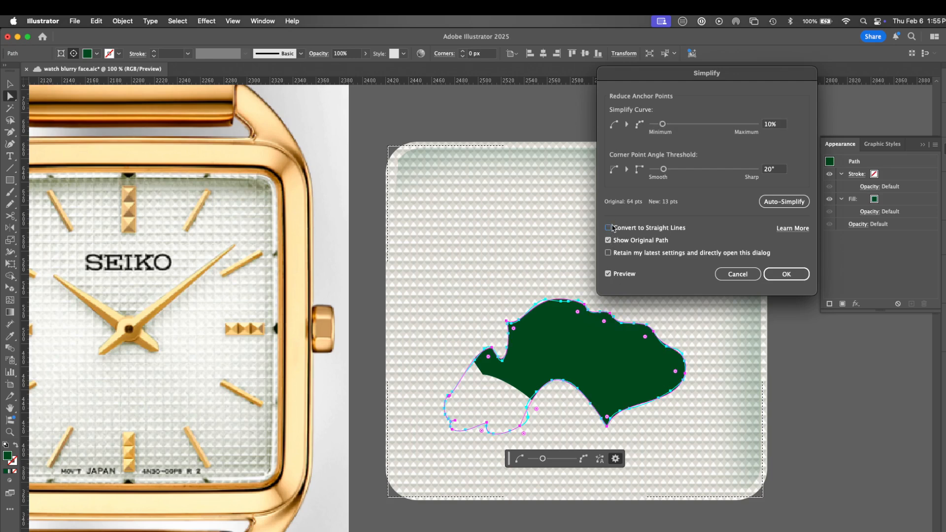
{"action": "left_click", "coordinate": [784, 202]}
{"action": "left_click", "coordinate": [786, 274]}
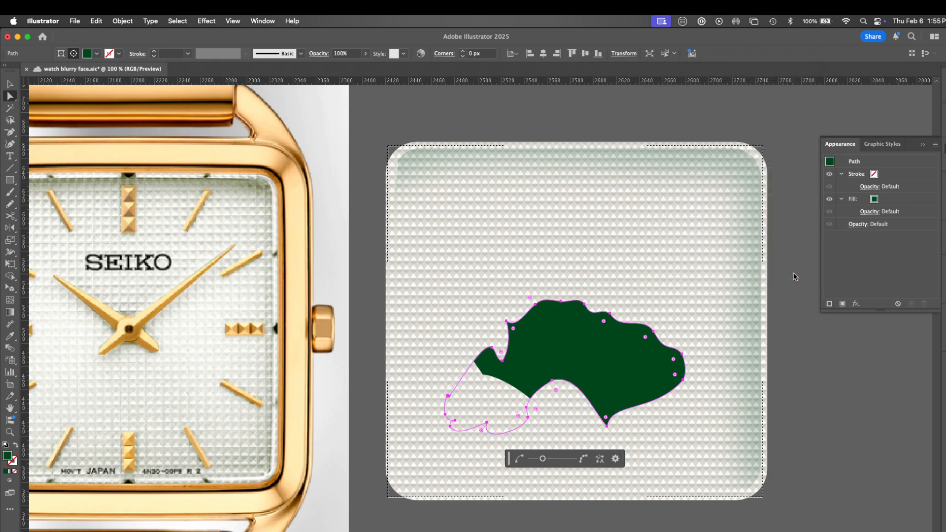
Reduce the test shape's anchor points slightly further and delete the whole shape.
{"action": "left_click_drag", "start_coordinate": [543, 460], "coordinate": [537, 460]}
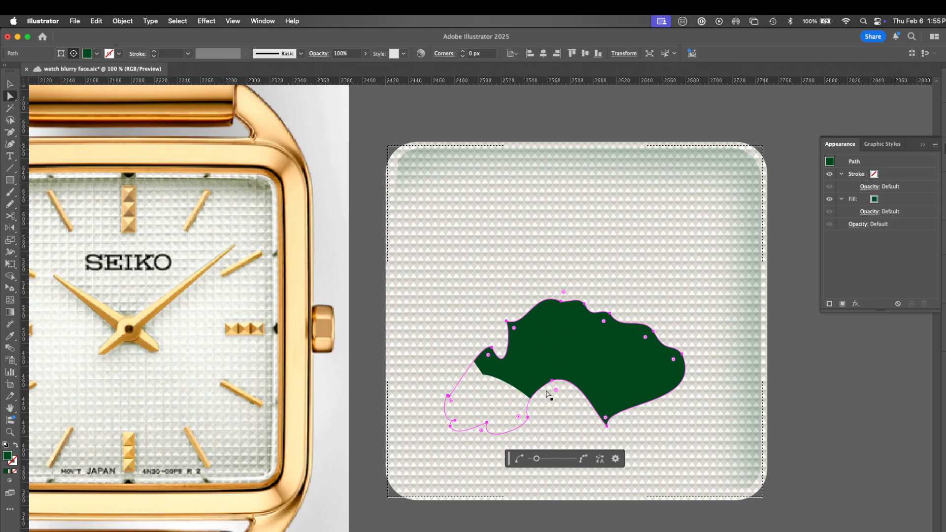
{"action": "left_click", "coordinate": [10, 85]}
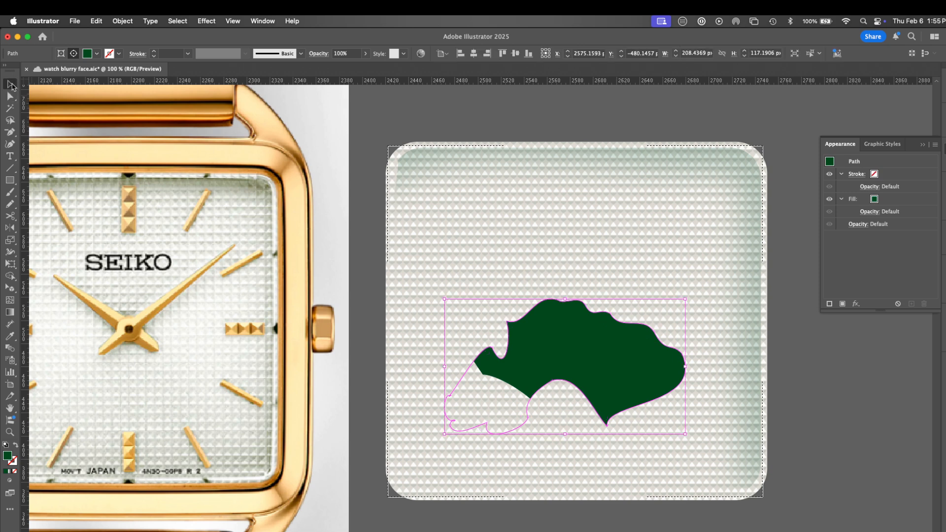
{"action": "key", "text": "BackSpace"}
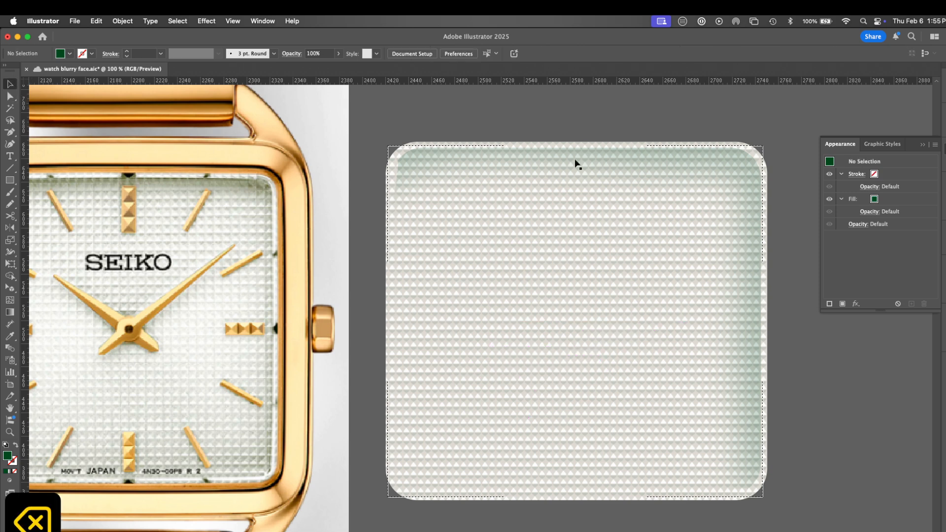
Duplicate the blurred green band in place, directly in front of the original.
{"action": "scroll", "coordinate": [636, 234], "scroll_direction": "up", "scroll_amount": 3}
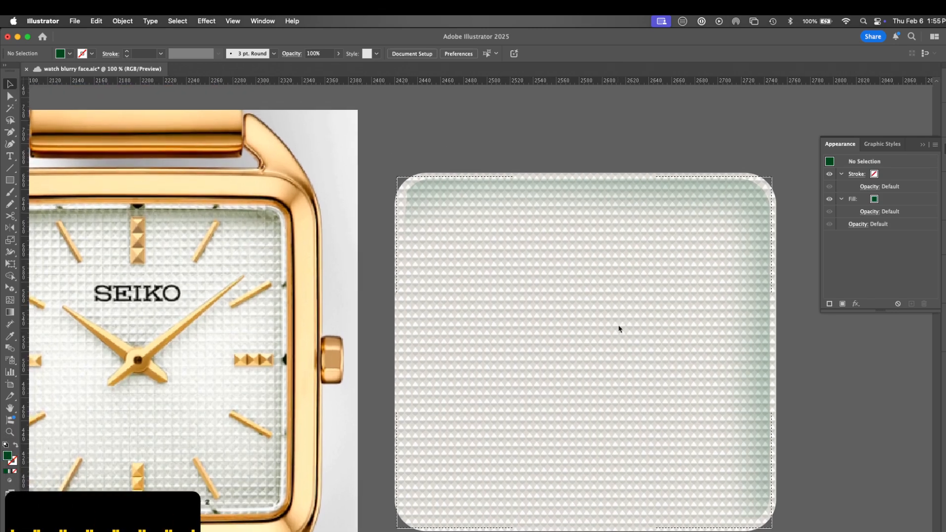
{"action": "key", "text": "a"}
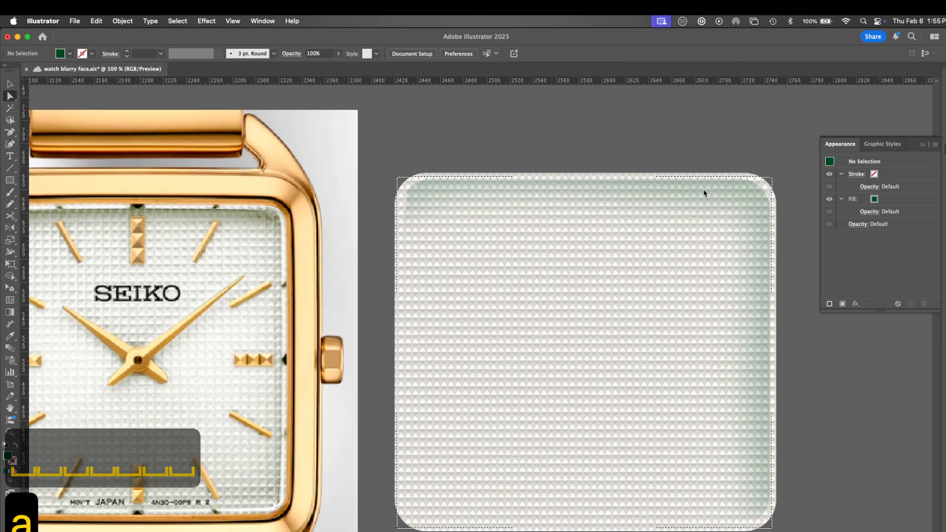
{"action": "left_click", "coordinate": [701, 201]}
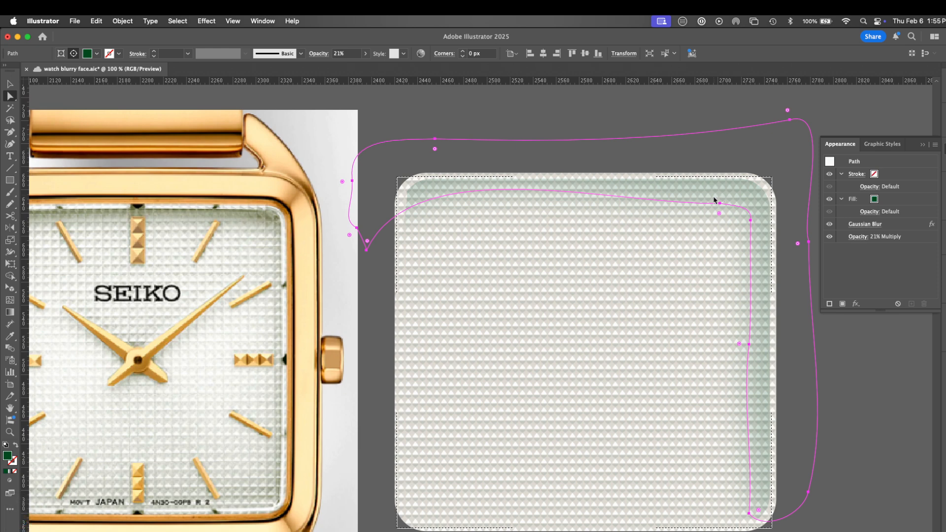
{"action": "key", "text": "super+c"}
{"action": "key", "text": "super+f"}
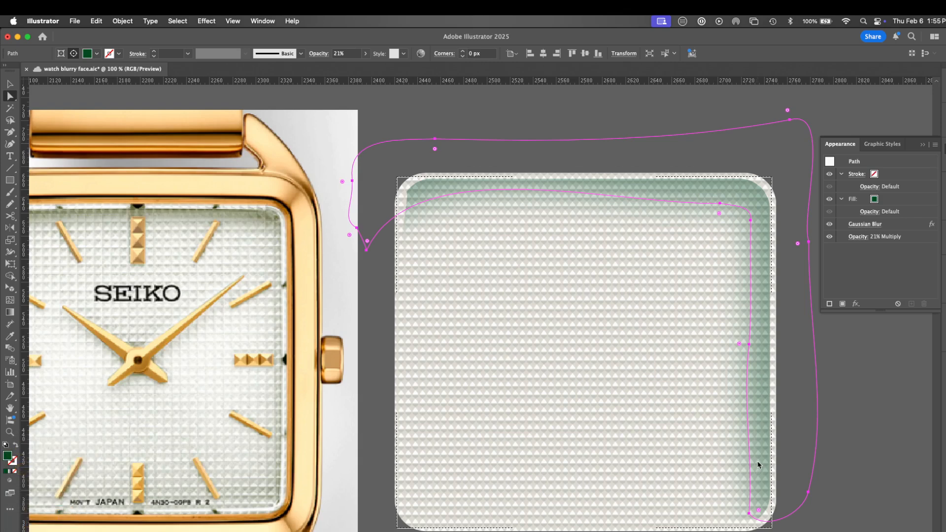
Delete the anchor points down the right side of the copied band, leaving only a strip along the dial's upper edge.
{"action": "key", "text": "minus"}
{"action": "left_click", "coordinate": [749, 514]}
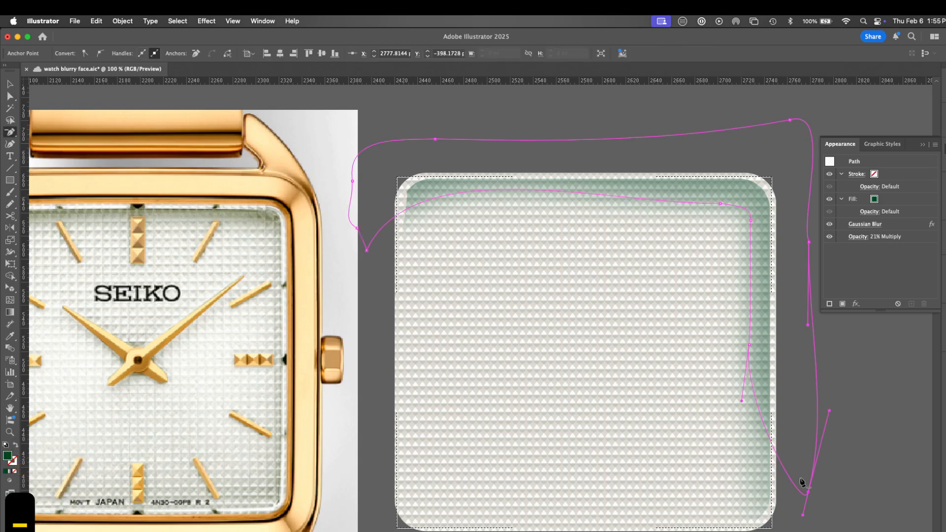
{"action": "left_click", "coordinate": [808, 492]}
{"action": "left_click", "coordinate": [749, 345]}
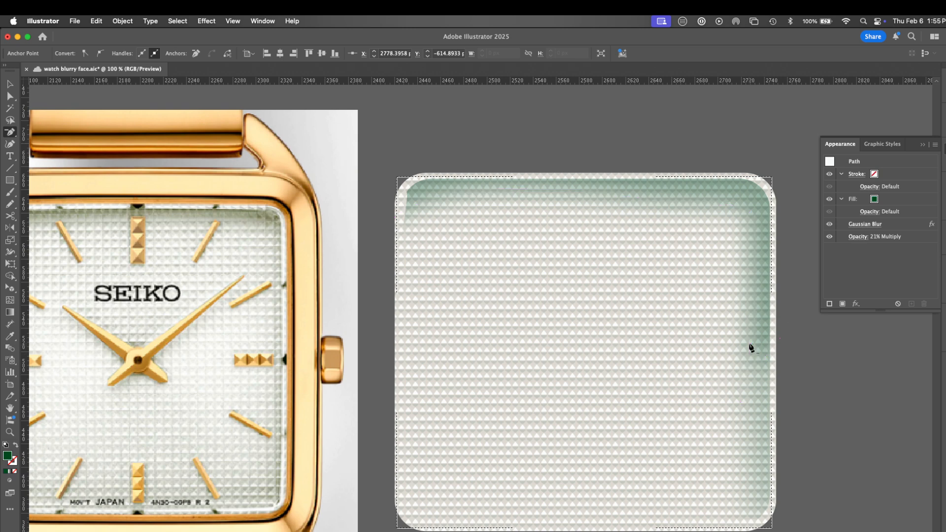
{"action": "left_click", "coordinate": [753, 223]}
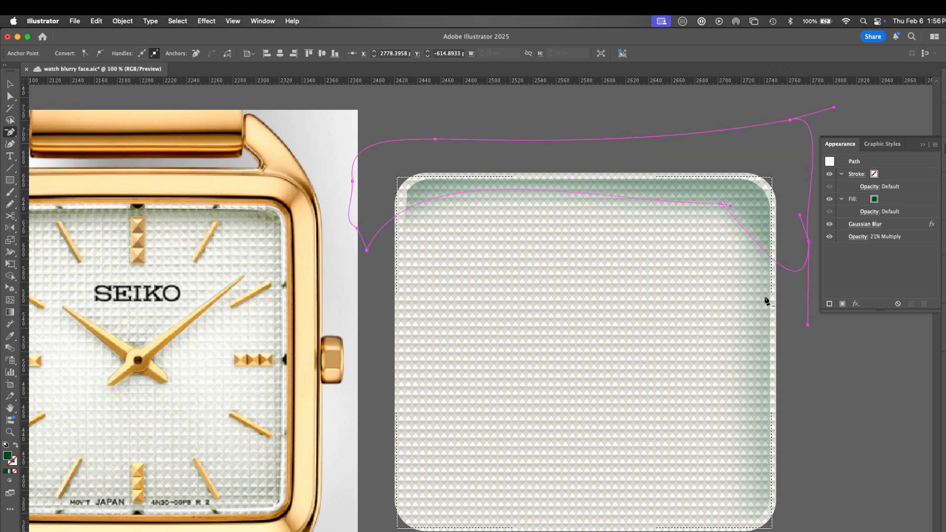
{"action": "left_click", "coordinate": [809, 246]}
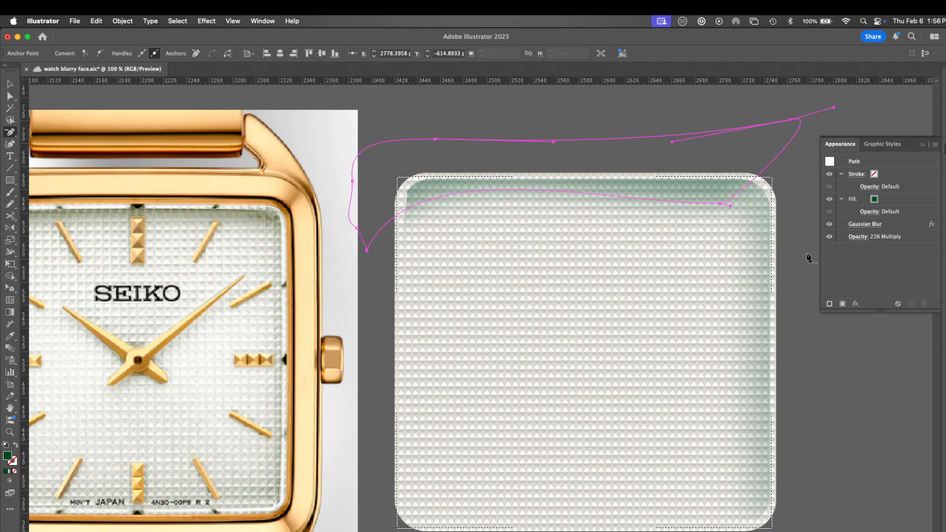
Reshape the copied strip's lower edge by raising its right anchor point and adjusting the curve handles, and shift the strip slightly down.
{"action": "key", "text": "a"}
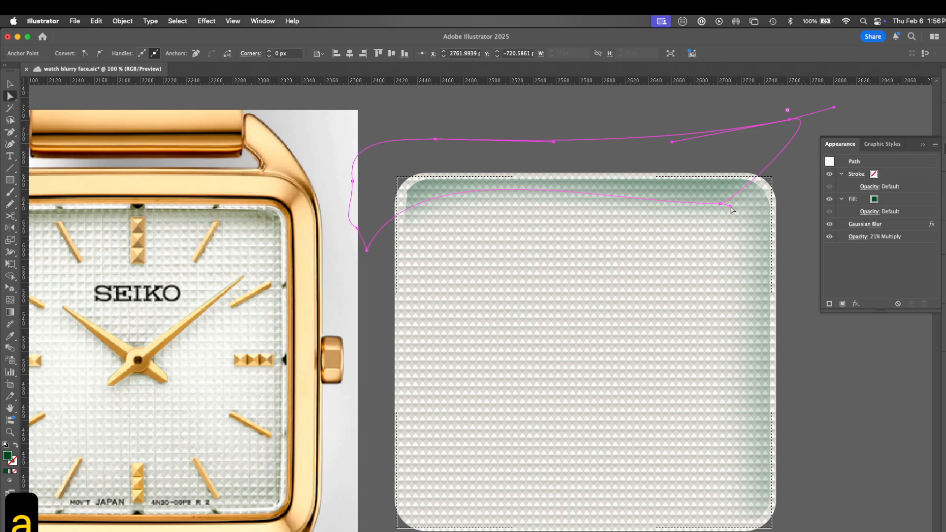
{"action": "left_click", "coordinate": [730, 206]}
{"action": "left_click_drag", "start_coordinate": [766, 199], "coordinate": [820, 195]}
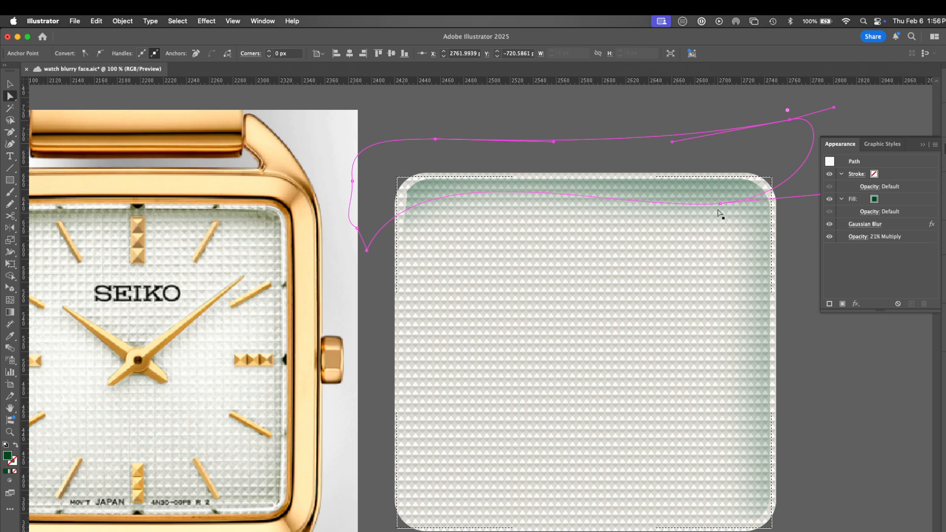
{"action": "left_click_drag", "start_coordinate": [720, 204], "coordinate": [735, 194]}
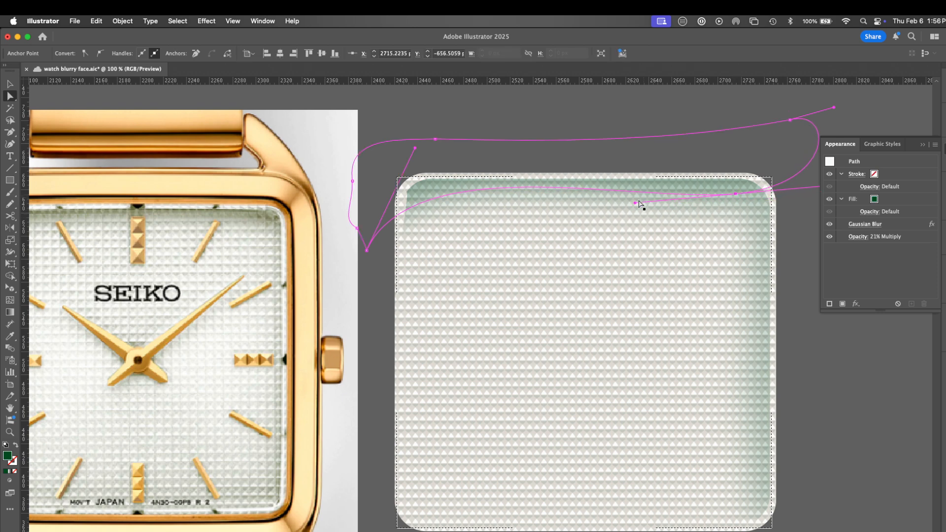
{"action": "left_click_drag", "start_coordinate": [635, 202], "coordinate": [527, 193]}
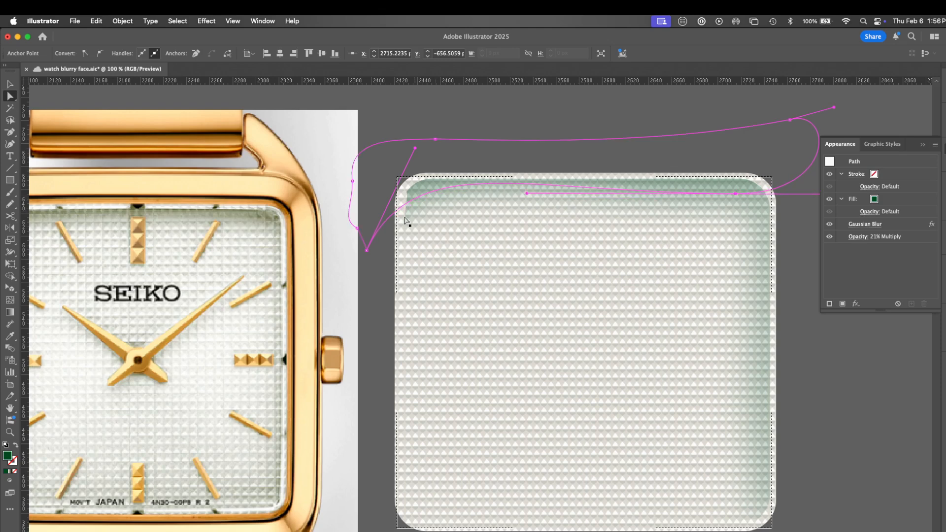
{"action": "left_click_drag", "start_coordinate": [735, 193], "coordinate": [740, 190]}
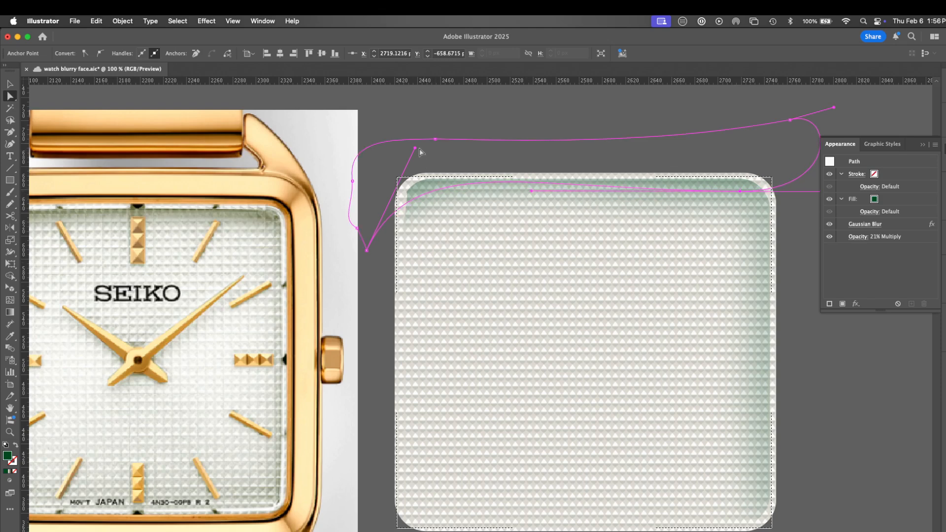
{"action": "left_click_drag", "start_coordinate": [420, 149], "coordinate": [404, 177]}
Flatten the inner upper curve of the original green band by adjusting the handle at its pointed left end.
{"action": "left_click", "coordinate": [631, 195]}
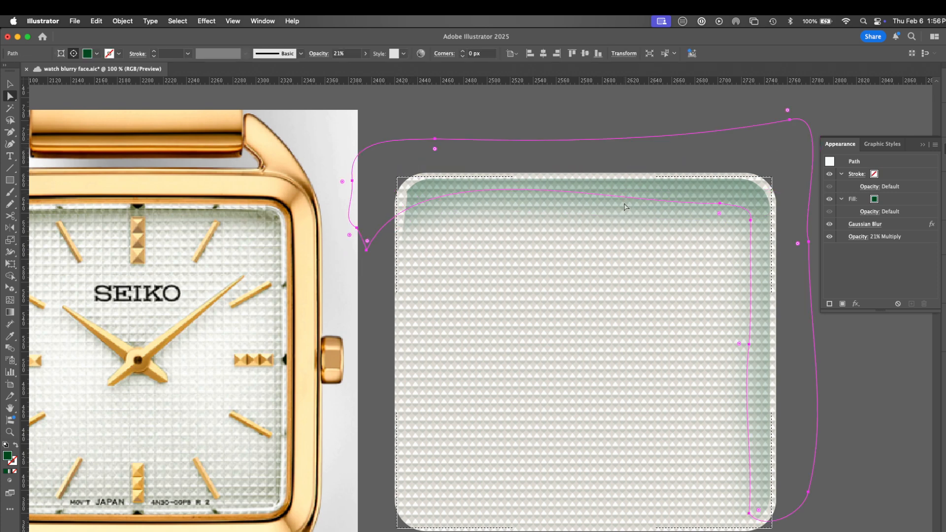
{"action": "left_click_drag", "start_coordinate": [366, 249], "coordinate": [403, 183]}
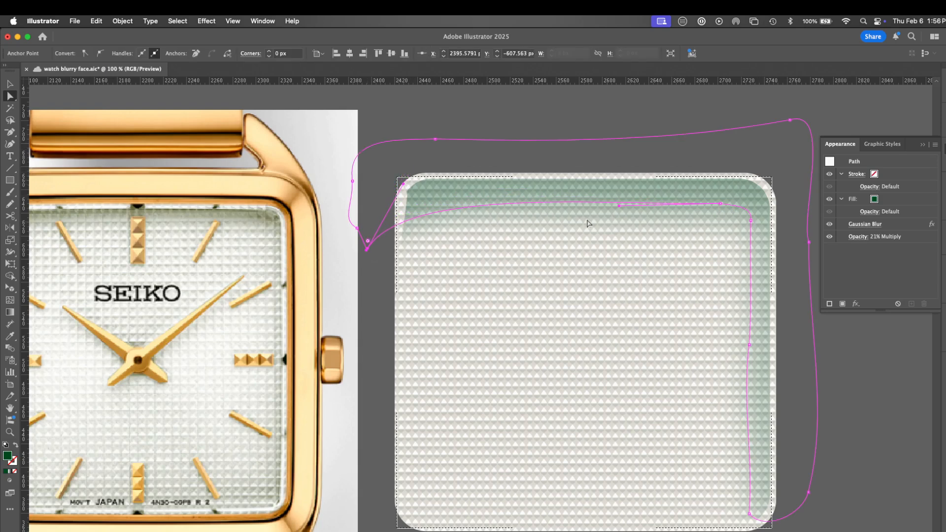
{"action": "left_click", "coordinate": [565, 200]}
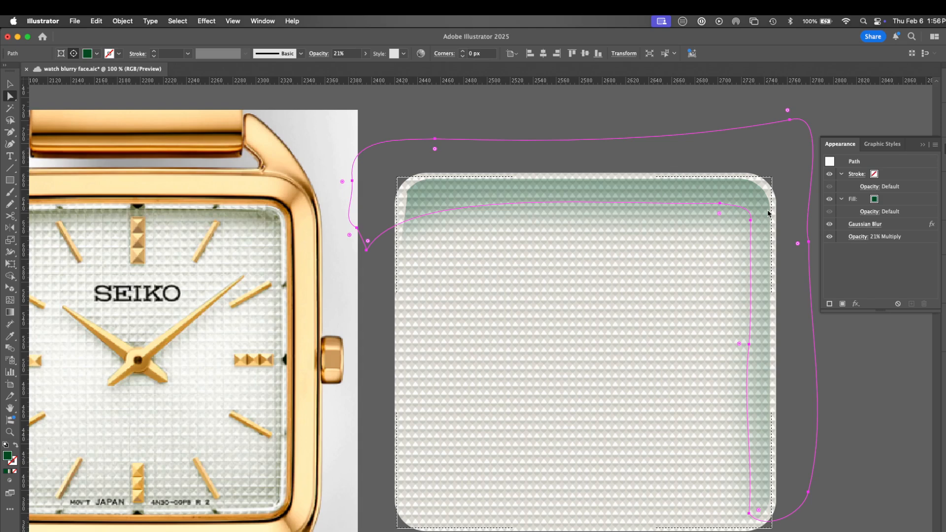
Use outline view to select the lower right anchor point of the copied strip, and return to the preview.
{"action": "key", "text": "super+y"}
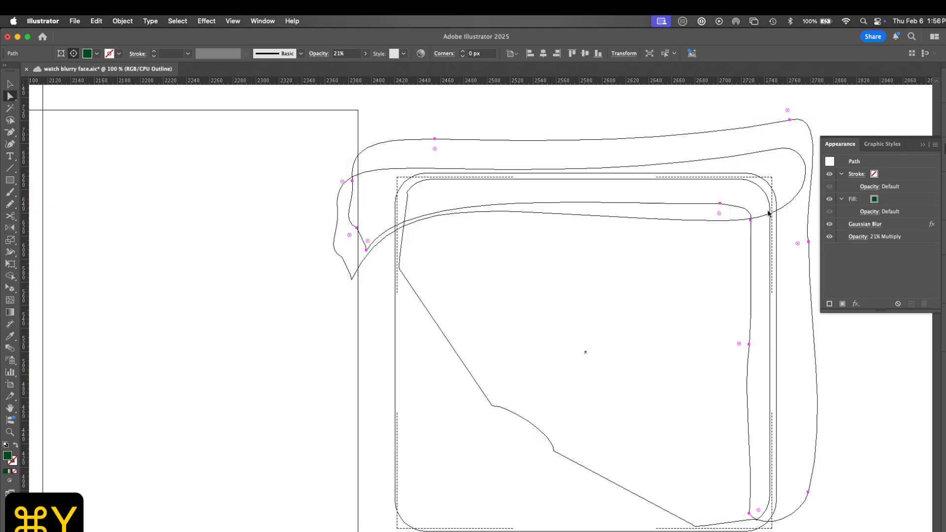
{"action": "left_click", "coordinate": [794, 203]}
{"action": "left_click", "coordinate": [737, 221]}
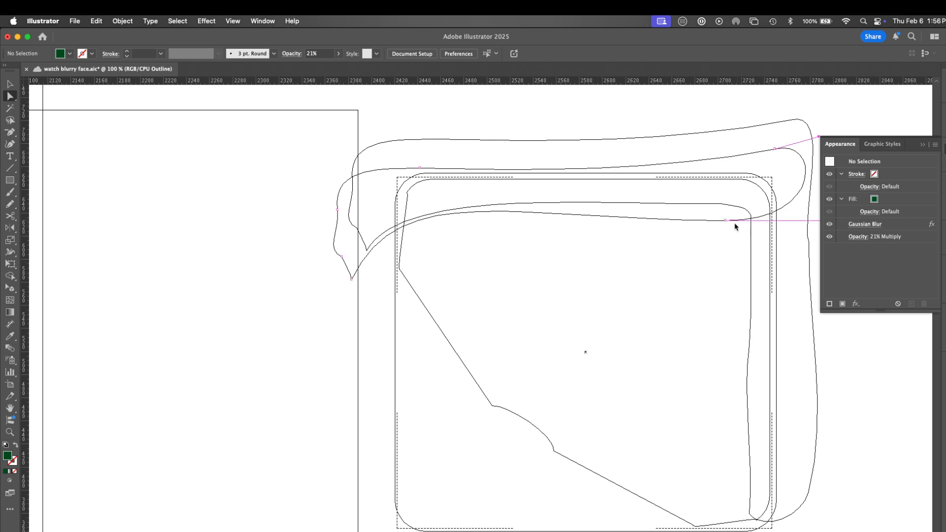
{"action": "left_click", "coordinate": [726, 221]}
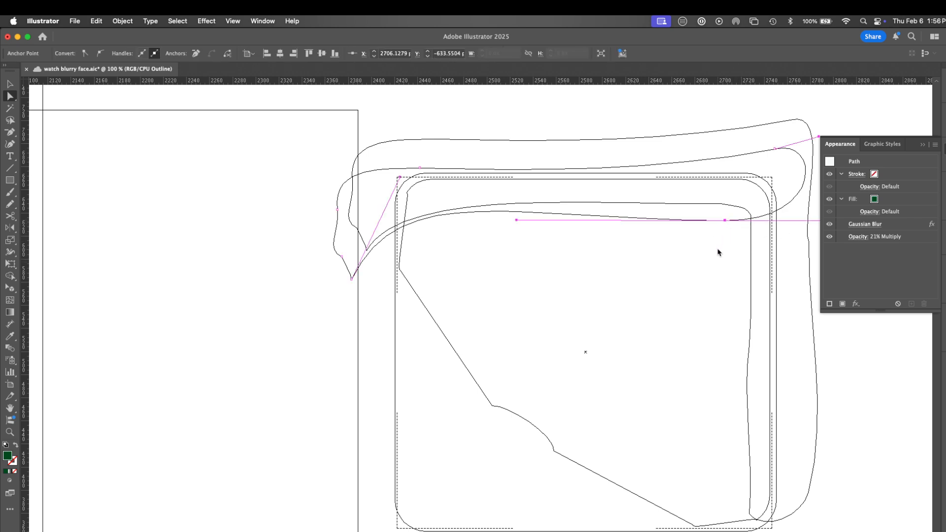
{"action": "key", "text": "super+y"}
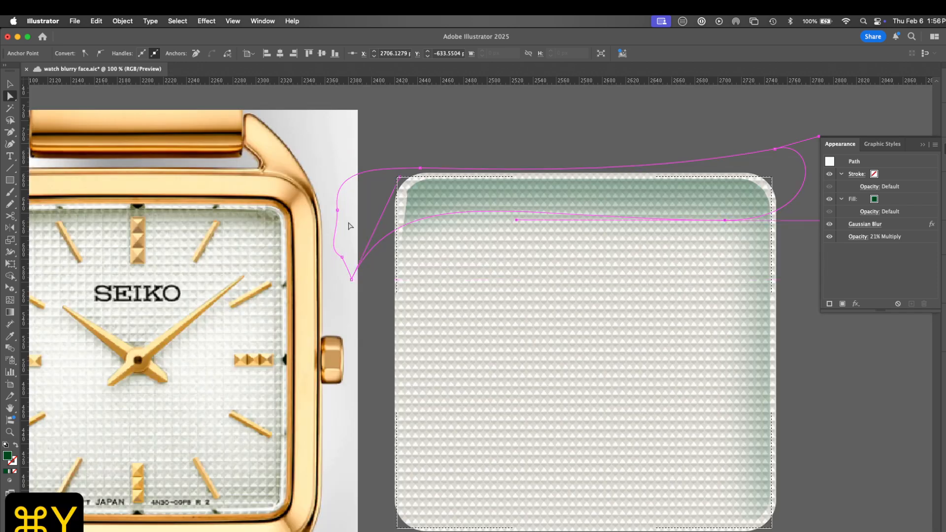
{"action": "left_click", "coordinate": [233, 20]}
{"action": "left_click", "coordinate": [238, 21]}
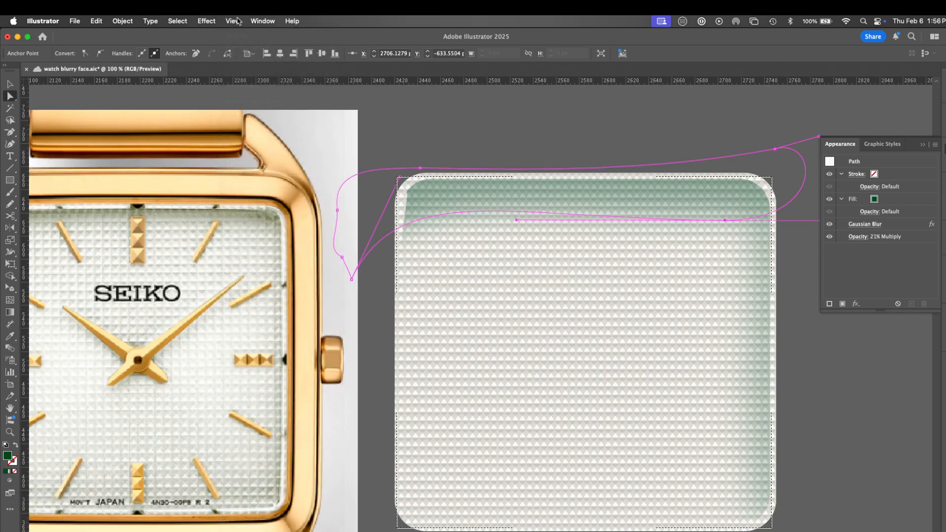
Raise the lower right and lower left anchor points of the copied green strip to make it thinner.
{"action": "left_click_drag", "start_coordinate": [727, 226], "coordinate": [734, 197]}
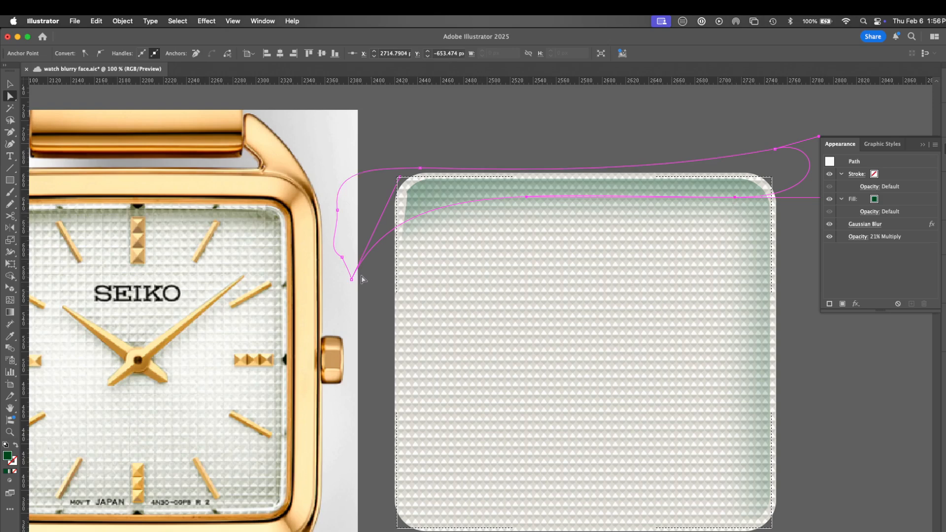
{"action": "left_click_drag", "start_coordinate": [351, 281], "coordinate": [354, 263]}
{"action": "key", "text": "super+z"}
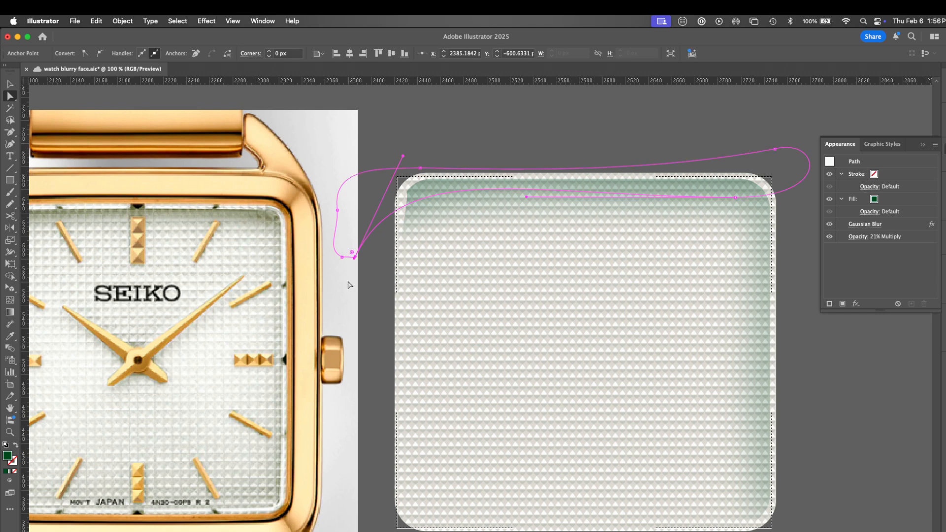
Target the strip's path in the face layer's clip group and paste a copy of it directly in front.
{"action": "left_click", "coordinate": [945, 327]}
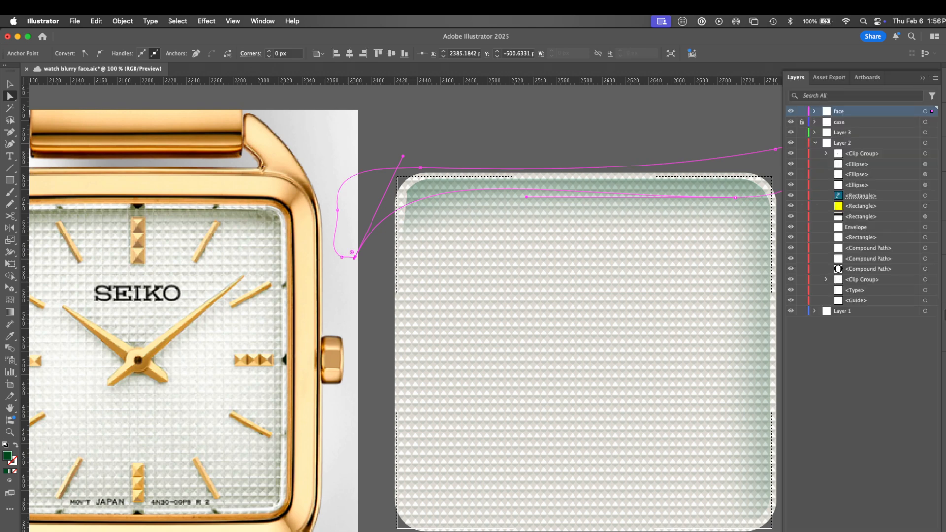
{"action": "left_click", "coordinate": [826, 122]}
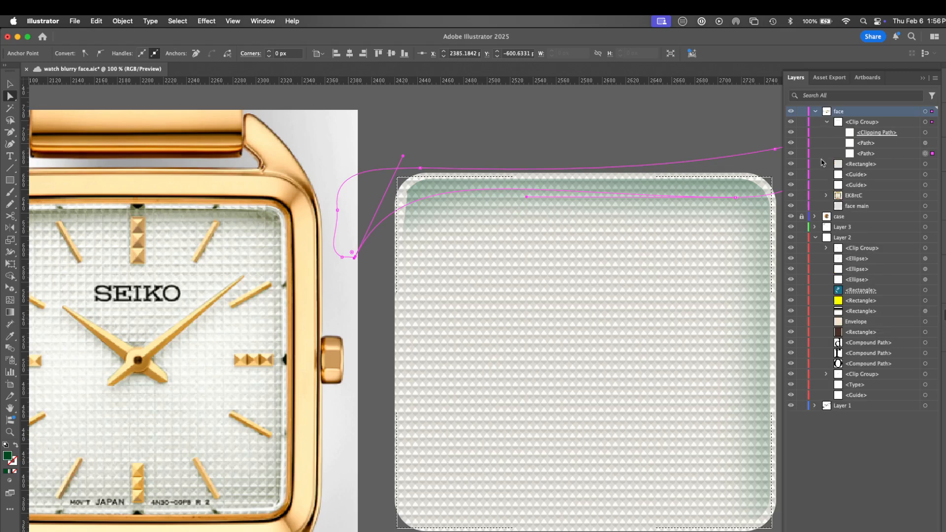
{"action": "left_click", "coordinate": [925, 153]}
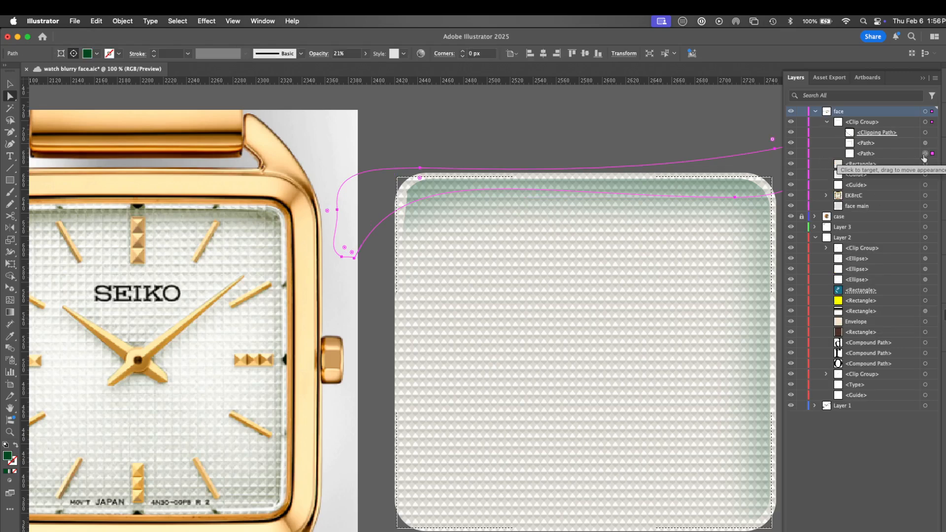
{"action": "left_click", "coordinate": [899, 154]}
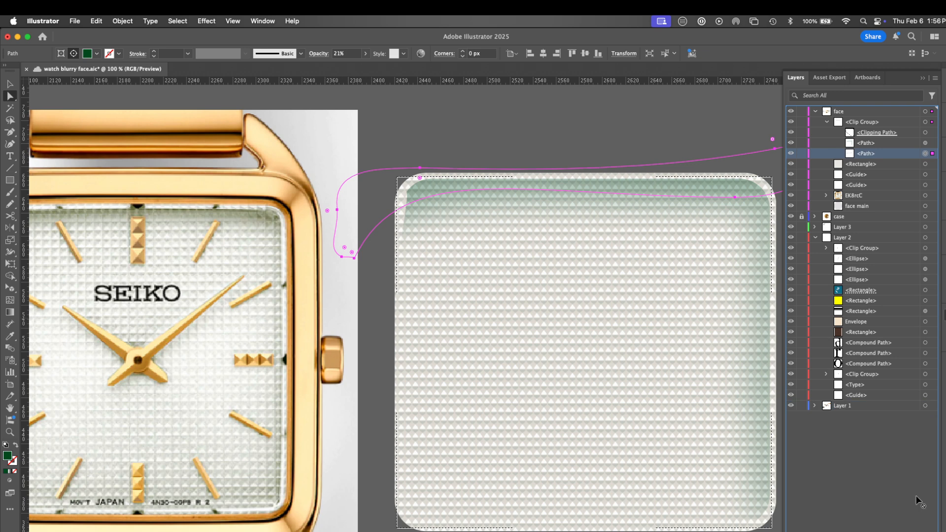
{"action": "key", "text": "super+c"}
{"action": "key", "text": "super+f"}
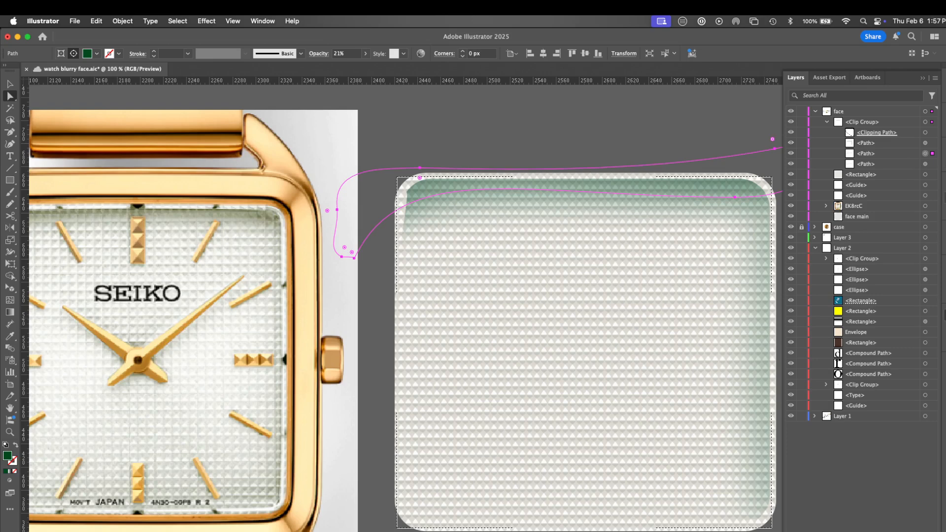
Set the new strip copy's opacity to 58% and its blend mode to Overlay.
{"action": "key", "text": "shift+super+F10"}
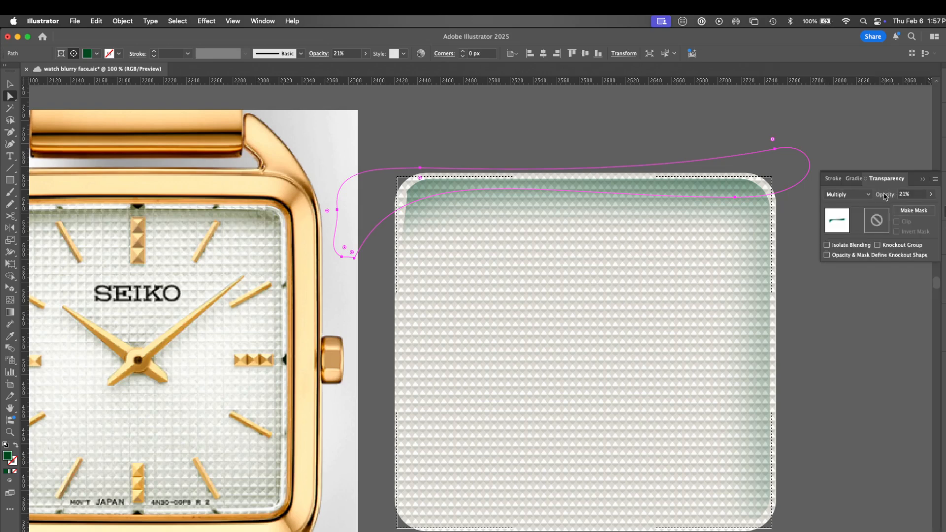
{"action": "left_click", "coordinate": [931, 194]}
{"action": "left_click_drag", "start_coordinate": [900, 207], "coordinate": [915, 209]}
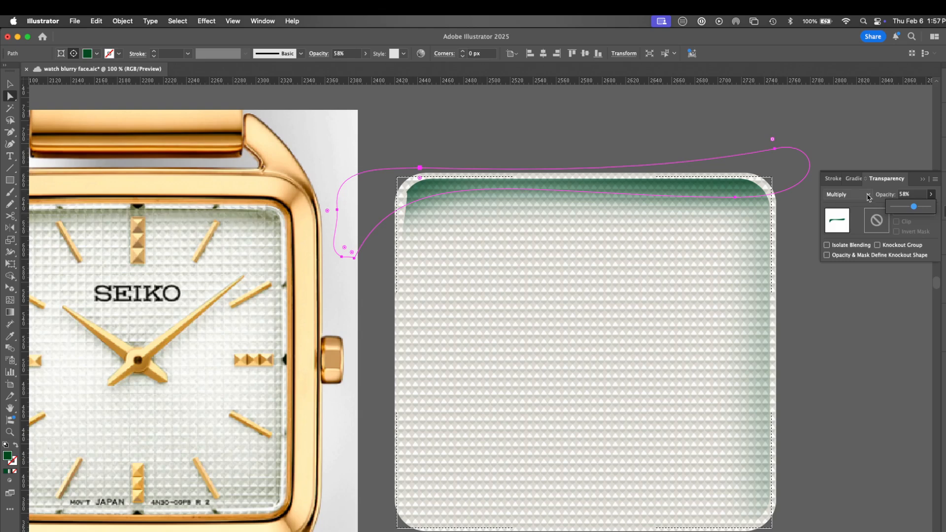
{"action": "left_click", "coordinate": [847, 195]}
{"action": "left_click", "coordinate": [850, 295]}
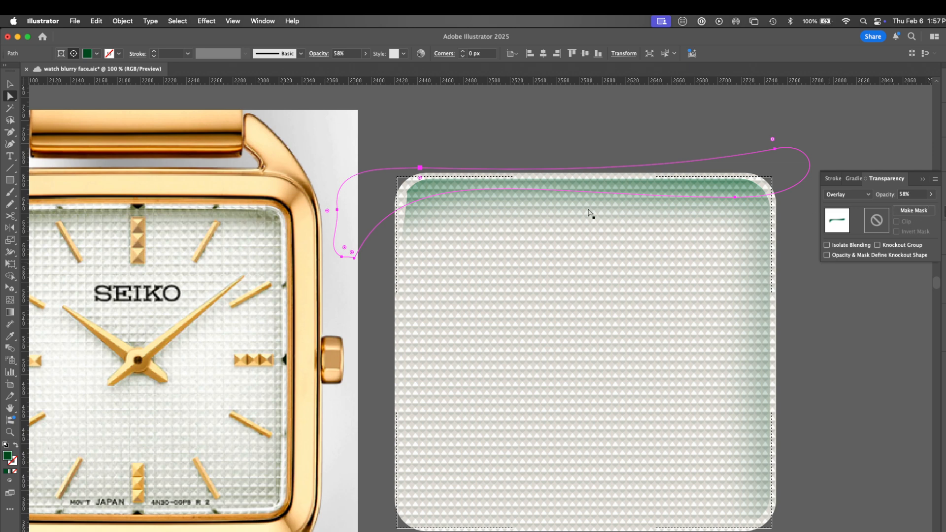
Move the Overlay strip up about 7 px so it hugs the dial's upper edge.
{"action": "key", "text": "v"}
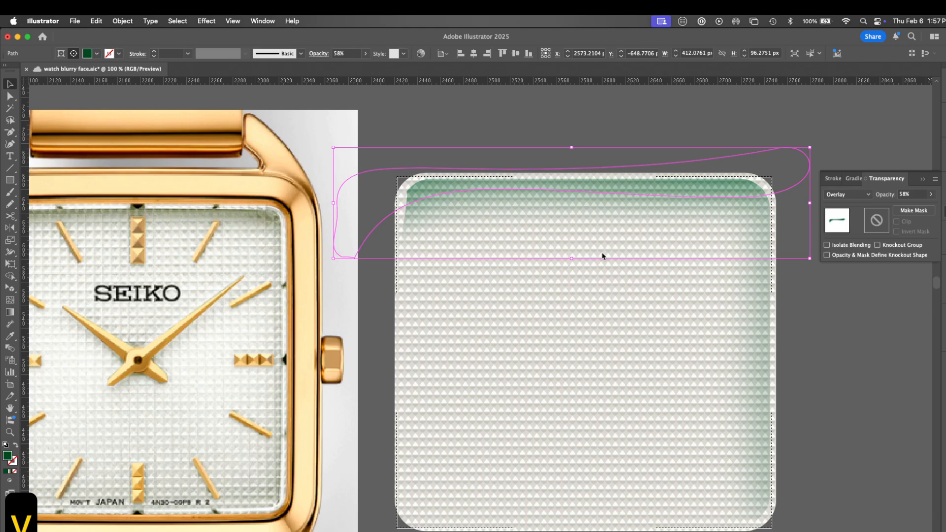
{"action": "key", "text": "Up"}
{"action": "key", "text": "Up"}
{"action": "key", "text": "Up"}
{"action": "key", "text": "Up"}
{"action": "key", "text": "Up"}
{"action": "key", "text": "Up"}
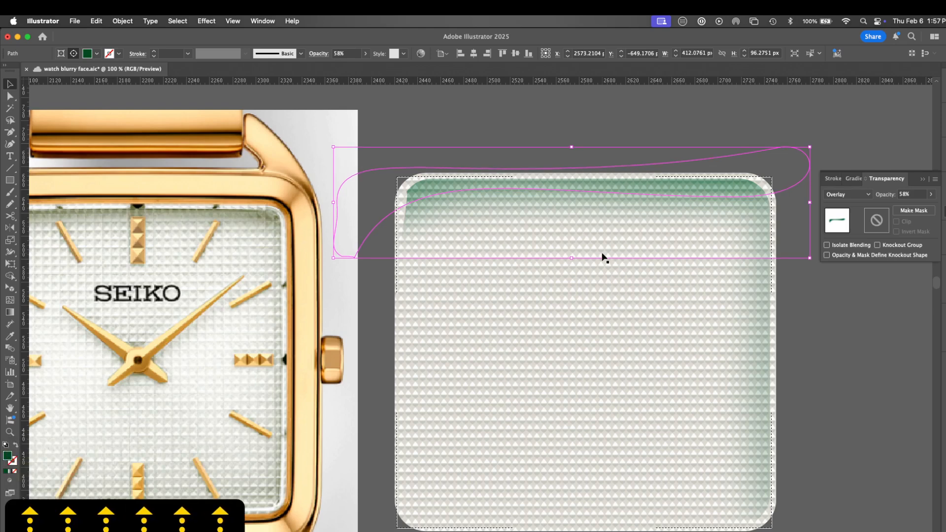
{"action": "key", "text": "Up"}
{"action": "key", "text": "Up"}
{"action": "key", "text": "Up"}
{"action": "key", "text": "Up"}
{"action": "key", "text": "Up"}
{"action": "key", "text": "Up"}
{"action": "key", "text": "Up"}
{"action": "key", "text": "Up"}
{"action": "key", "text": "Up"}
{"action": "key", "text": "Up"}
{"action": "key", "text": "Up"}
{"action": "key", "text": "Up"}
{"action": "key", "text": "Up"}
{"action": "key", "text": "Up"}
{"action": "key", "text": "Up"}
{"action": "key", "text": "Up"}
{"action": "key", "text": "Up"}
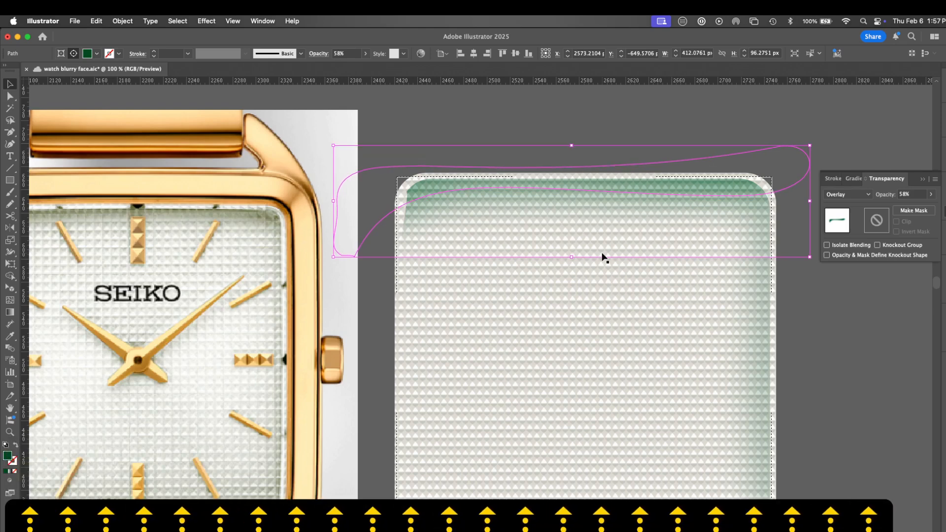
{"action": "key", "text": "Up"}
{"action": "key", "text": "Up"}
{"action": "key", "text": "Up"}
{"action": "key", "text": "Up"}
{"action": "key", "text": "Up"}
{"action": "key", "text": "Up"}
{"action": "key", "text": "Up"}
{"action": "key", "text": "Up"}
{"action": "key", "text": "Up"}
{"action": "key", "text": "Up"}
{"action": "key", "text": "Up"}
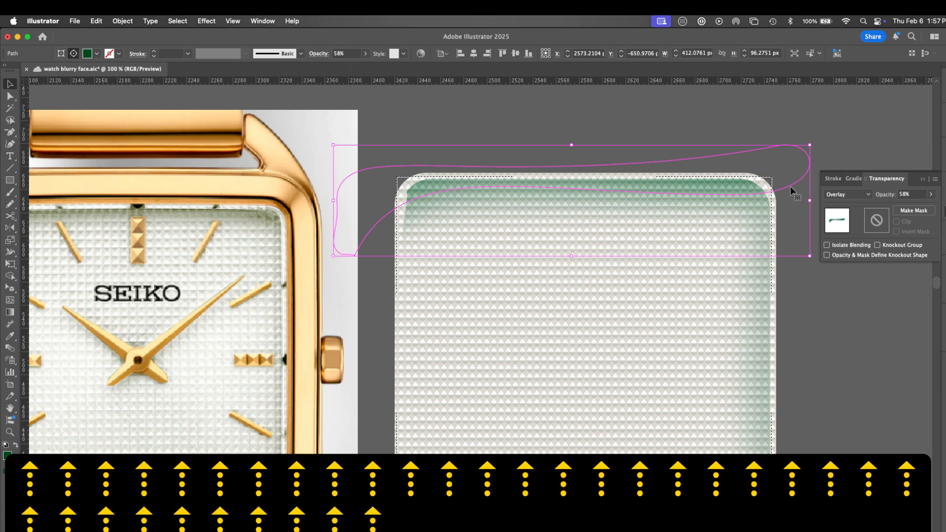
{"action": "left_click_drag", "start_coordinate": [789, 186], "coordinate": [790, 181]}
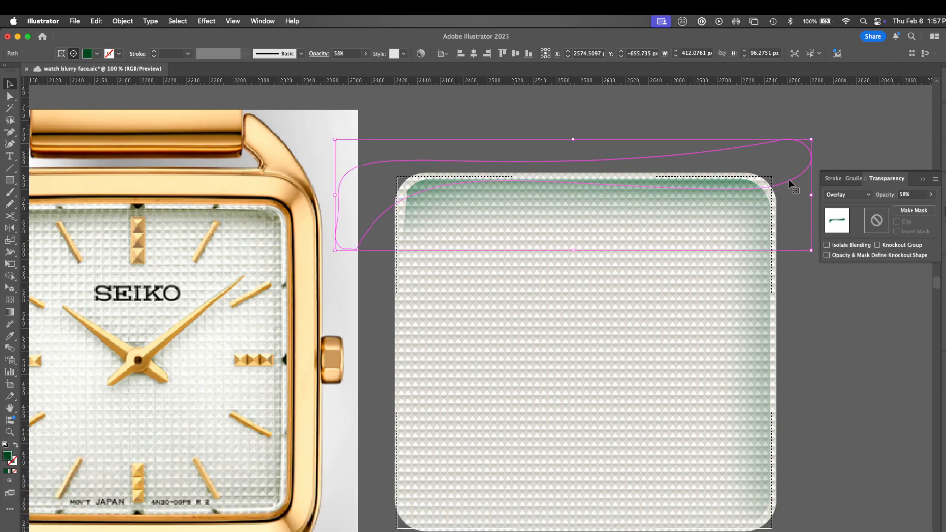
Move the Overlay strip's lower left anchor point inside the dial's upper left corner, flatten its curve handle in outline view, and deselect the strip.
{"action": "key", "text": "a"}
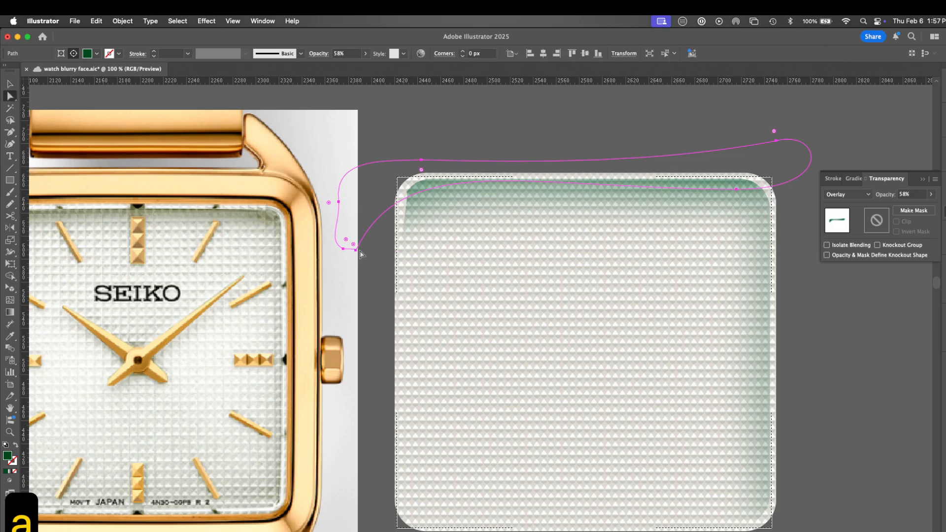
{"action": "left_click_drag", "start_coordinate": [355, 250], "coordinate": [410, 193]}
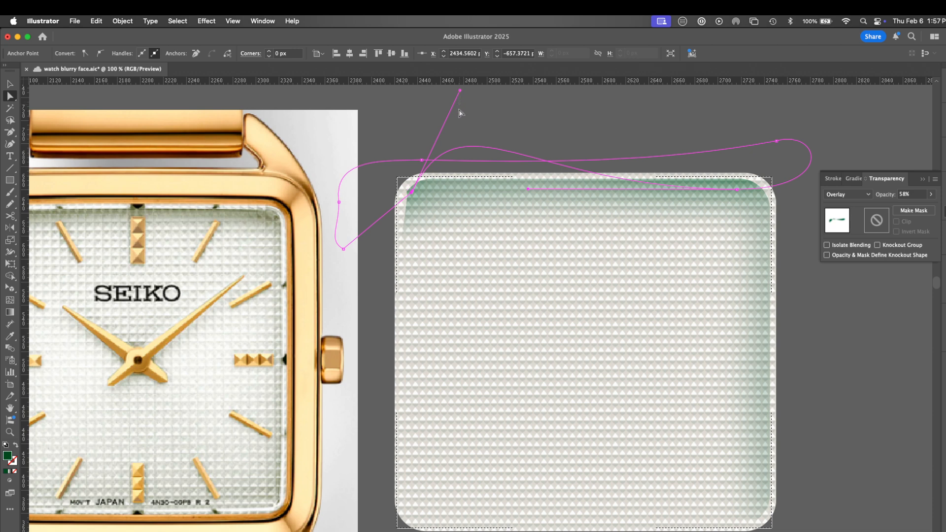
{"action": "left_click", "coordinate": [453, 139]}
{"action": "left_click", "coordinate": [418, 197]}
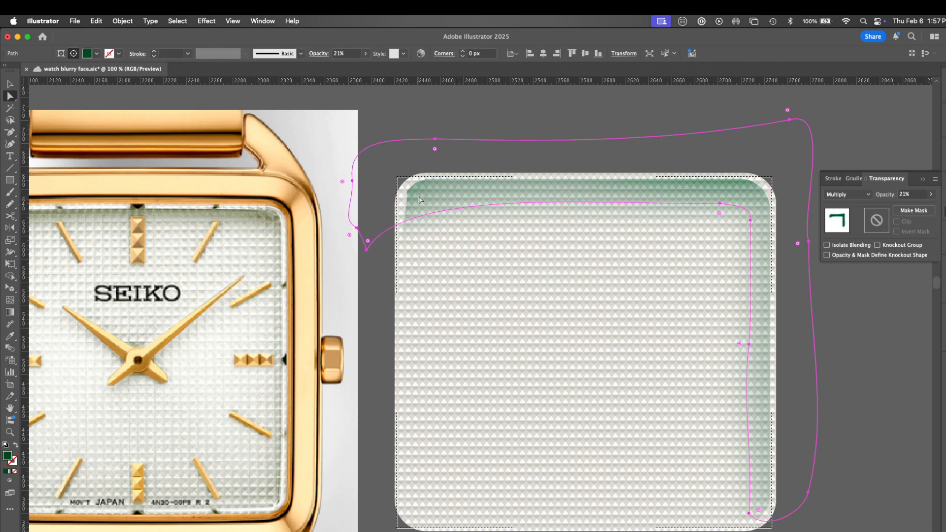
{"action": "key", "text": "super+y"}
{"action": "left_click", "coordinate": [413, 197]}
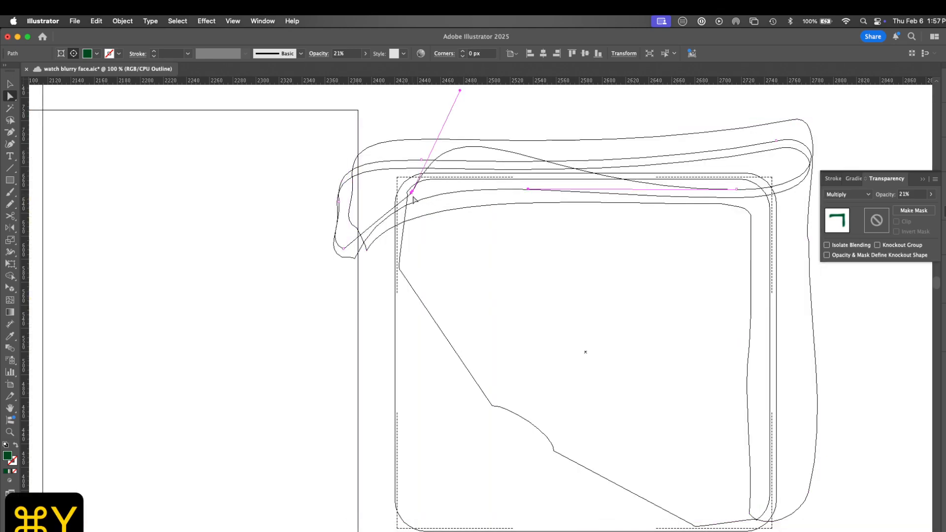
{"action": "left_click_drag", "start_coordinate": [459, 91], "coordinate": [436, 176]}
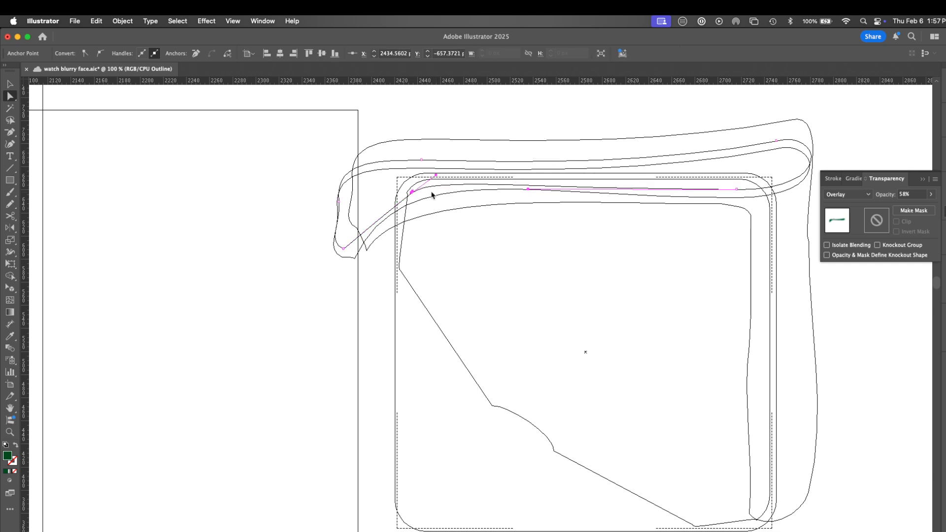
{"action": "key", "text": "super+y"}
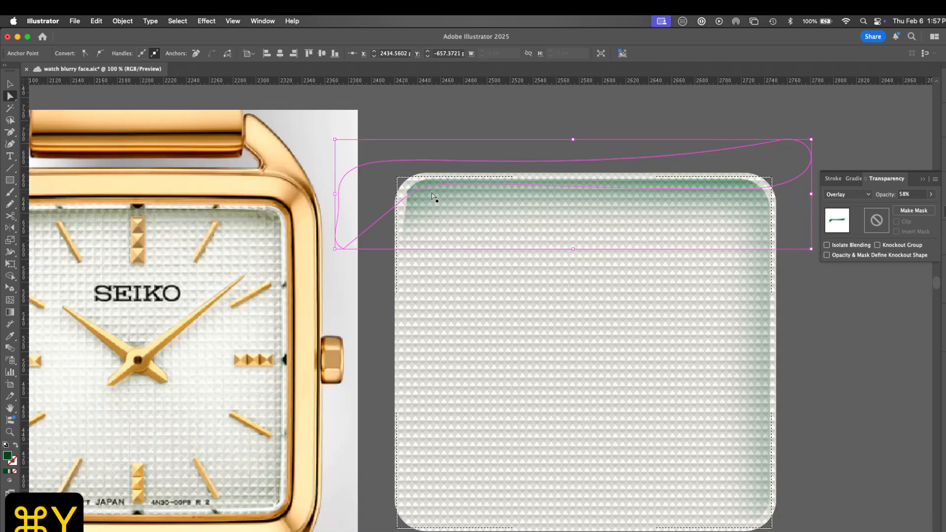
{"action": "left_click", "coordinate": [801, 318]}
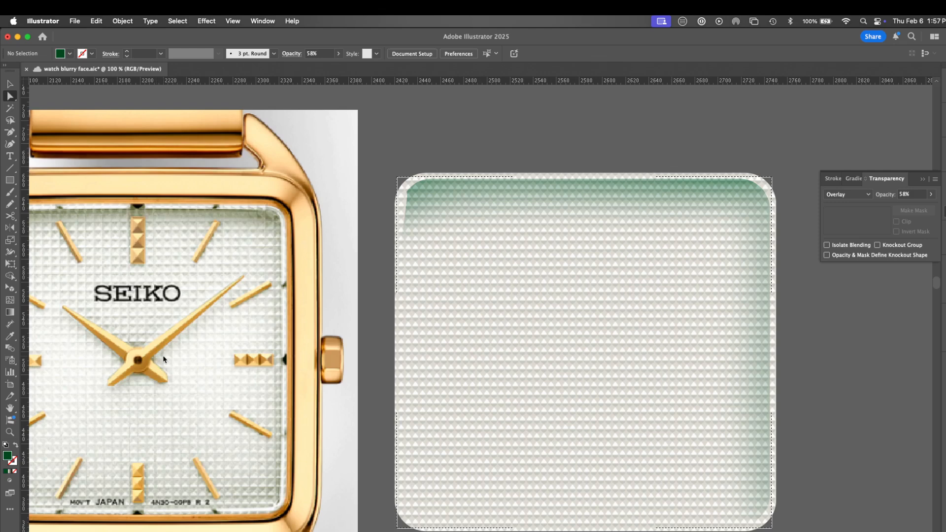
Draw an ellipse about 140 by 81 px in the upper middle of the dial and fill it with dark grey-green #252927.
{"action": "key", "text": "l"}
{"action": "left_click_drag", "start_coordinate": [511, 359], "coordinate": [675, 258]}
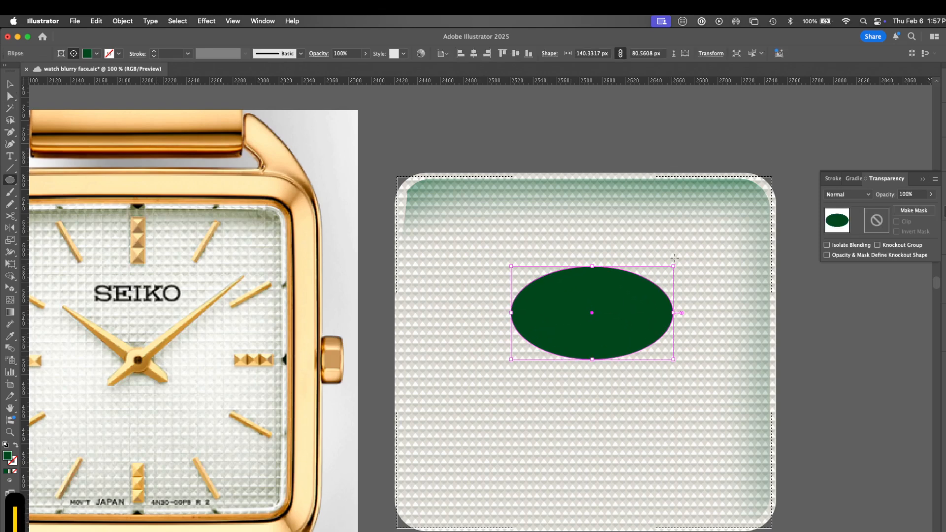
{"action": "left_click", "coordinate": [943, 81]}
{"action": "left_click_drag", "start_coordinate": [900, 114], "coordinate": [861, 127]}
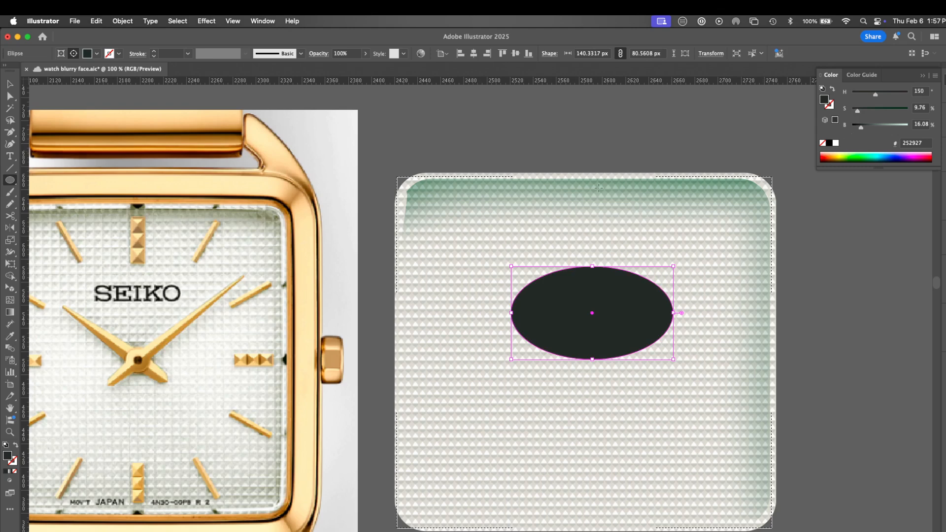
Apply the Gaussian Blur effect to the dark ellipse, and set it to Multiply at 25% opacity.
{"action": "left_click", "coordinate": [206, 22]}
{"action": "left_click", "coordinate": [214, 40]}
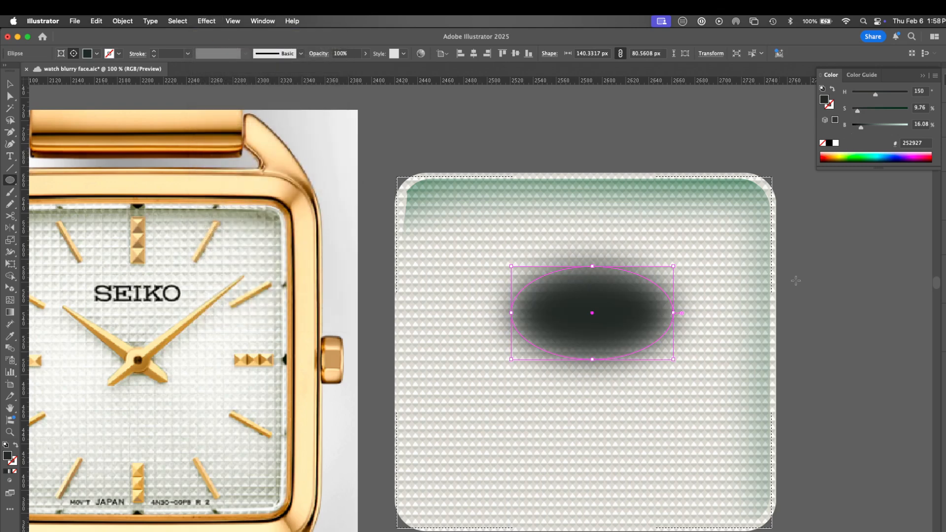
{"action": "key", "text": "super+shift+F10"}
{"action": "left_click", "coordinate": [848, 195]}
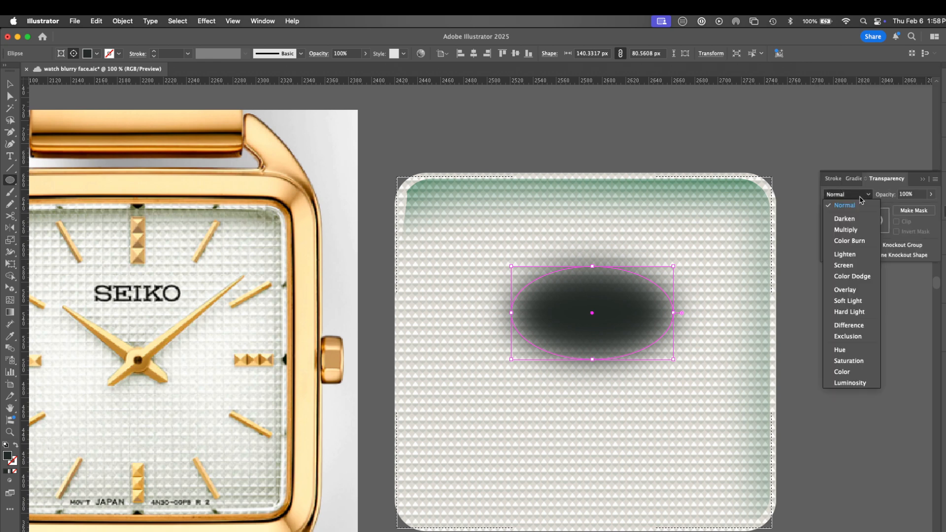
{"action": "left_click", "coordinate": [846, 229]}
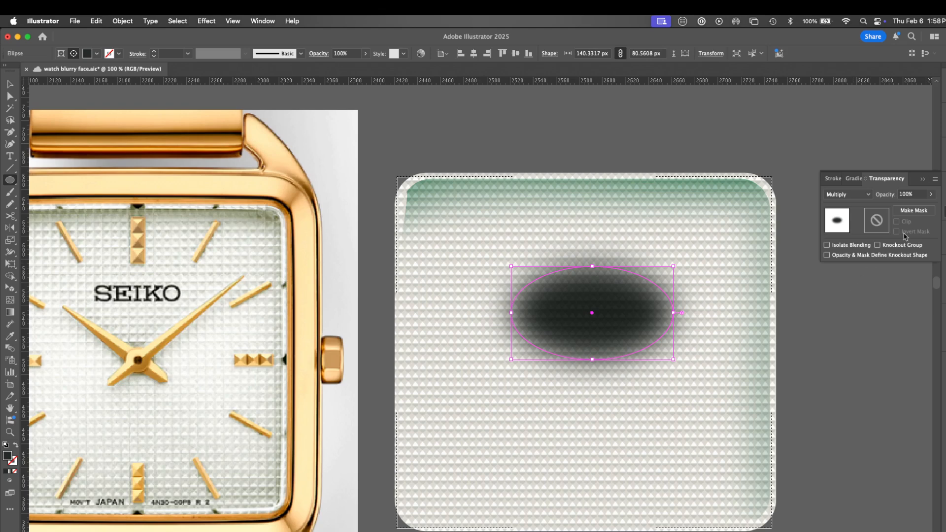
{"action": "left_click", "coordinate": [931, 194]}
{"action": "left_click_drag", "start_coordinate": [929, 207], "coordinate": [902, 209]}
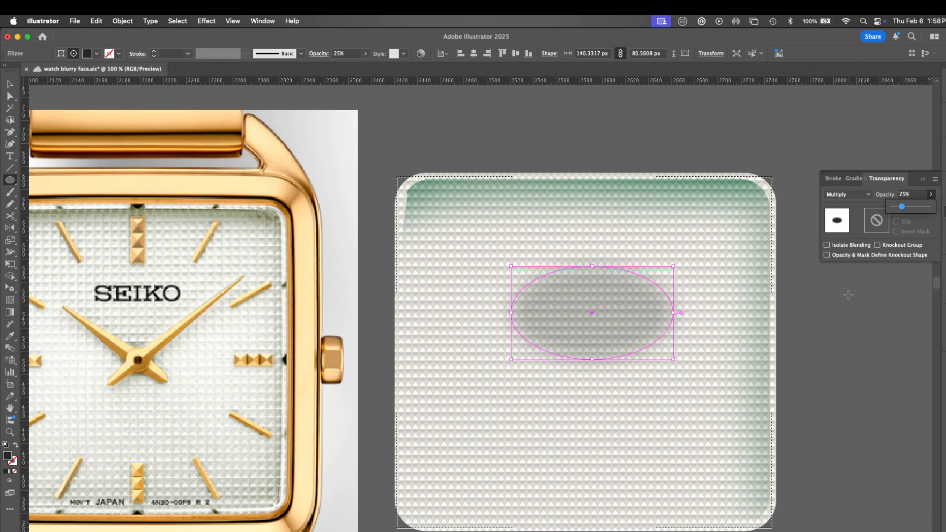
{"action": "key", "text": "Return"}
{"action": "key", "text": "Return"}
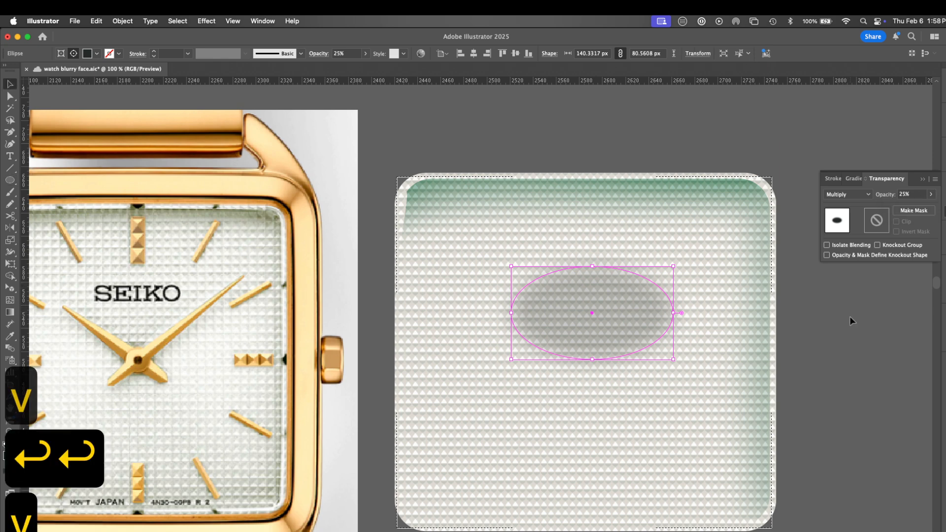
{"action": "key", "text": "v"}
{"action": "left_click", "coordinate": [839, 333]}
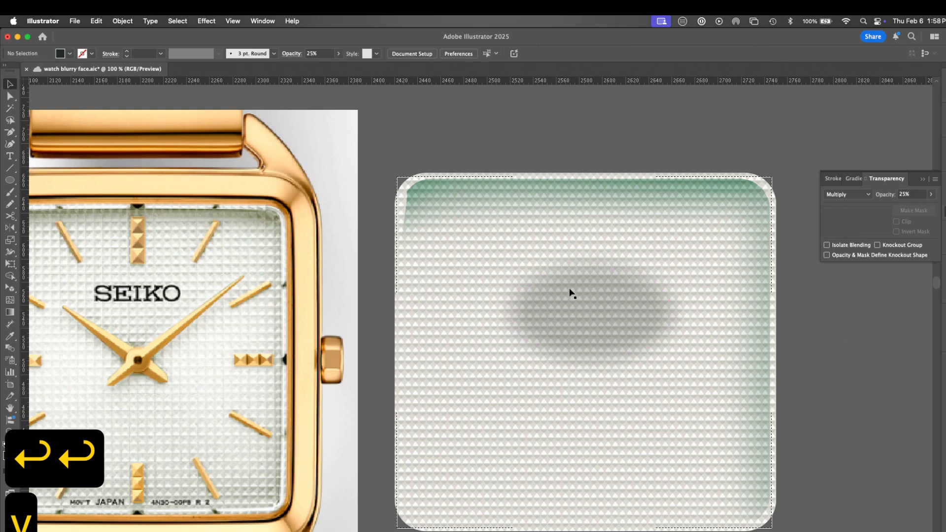
Move the blurred ellipse about 14 px down toward the middle of the dial.
{"action": "key", "text": "a"}
{"action": "left_click", "coordinate": [574, 340]}
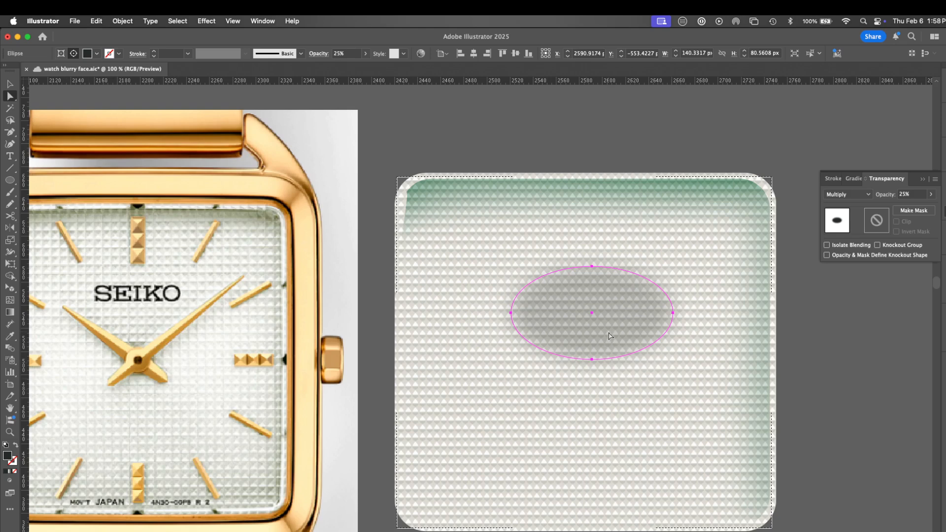
{"action": "left_click_drag", "start_coordinate": [609, 336], "coordinate": [605, 352]}
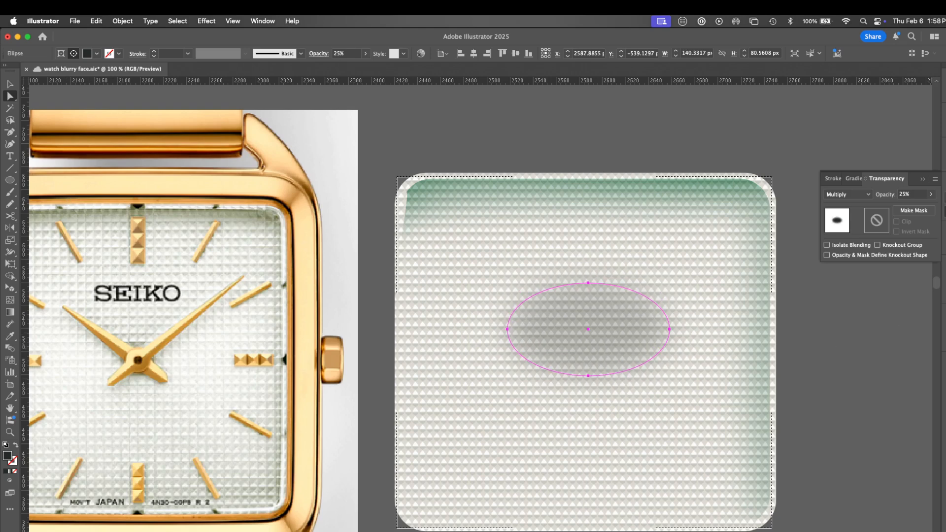
Fill the blurred ellipse with a dark linear gradient whose second stop sits at about 58.5% with 0% opacity.
{"action": "key", "text": "super+F9"}
{"action": "left_click_drag", "start_coordinate": [832, 225], "coordinate": [919, 294]}
{"action": "left_click", "coordinate": [832, 273]}
{"action": "left_click", "coordinate": [883, 274]}
{"action": "left_click", "coordinate": [901, 285]}
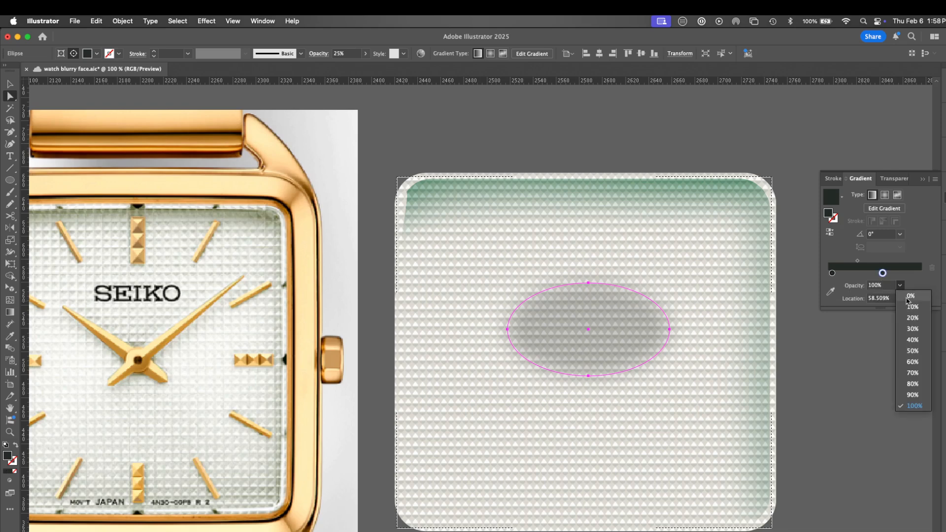
{"action": "left_click", "coordinate": [909, 298]}
Set the ellipse's gradient angle to -90° and reverse the gradient.
{"action": "left_click", "coordinate": [902, 235]}
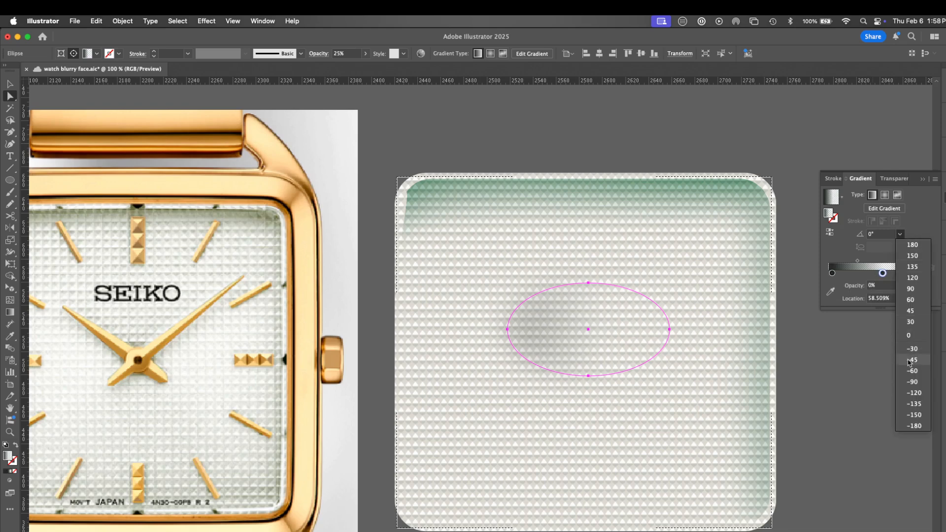
{"action": "left_click", "coordinate": [896, 392]}
{"action": "left_click", "coordinate": [830, 232]}
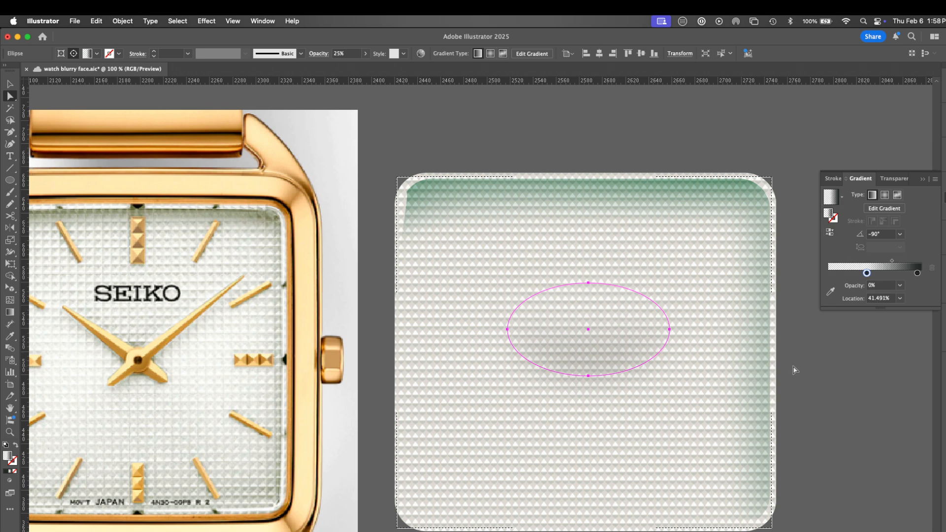
Set the blurred ellipse's opacity to 33%, keeping its Multiply blending mode.
{"action": "key", "text": "v"}
{"action": "left_click", "coordinate": [803, 393]}
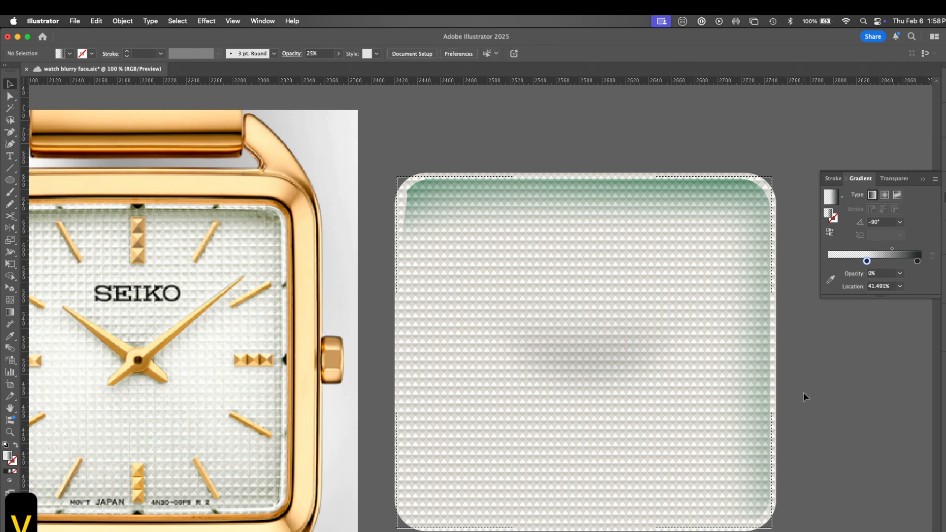
{"action": "key", "text": "a"}
{"action": "left_click", "coordinate": [587, 353]}
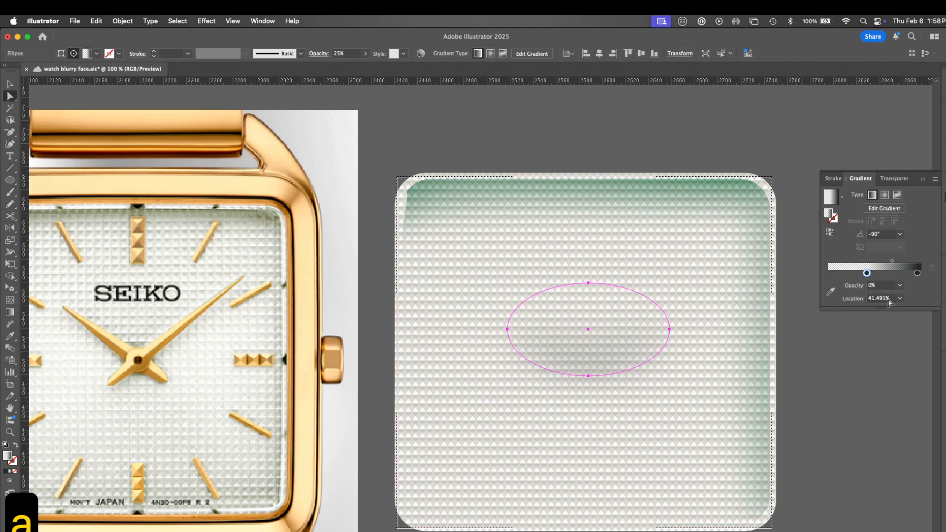
{"action": "left_click", "coordinate": [894, 178]}
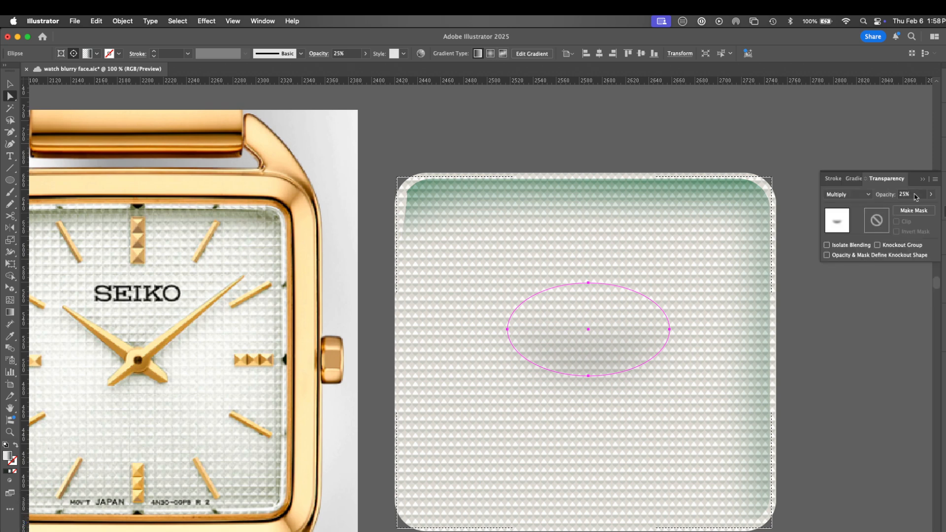
{"action": "left_click", "coordinate": [930, 194]}
{"action": "left_click_drag", "start_coordinate": [906, 210], "coordinate": [907, 209]}
{"action": "left_click", "coordinate": [854, 350]}
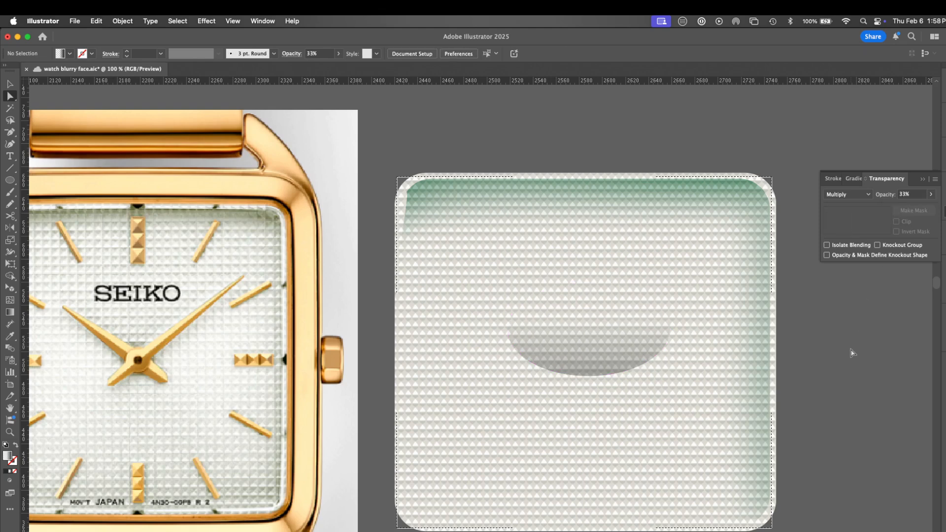
Refresh the dark ellipse's Gaussian Blur effect by toggling the effect's visibility in its appearance.
{"action": "left_click", "coordinate": [630, 361]}
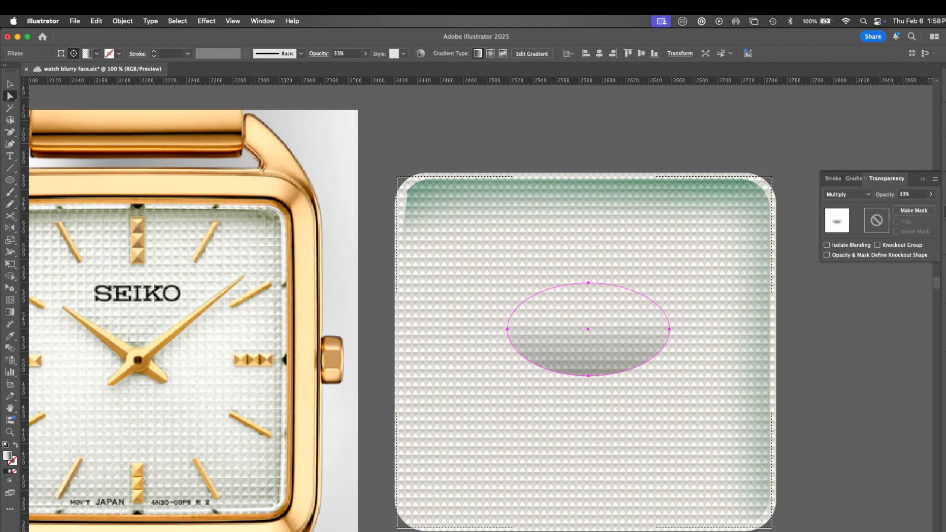
{"action": "key", "text": "shift+F6"}
{"action": "left_click", "coordinate": [842, 227]}
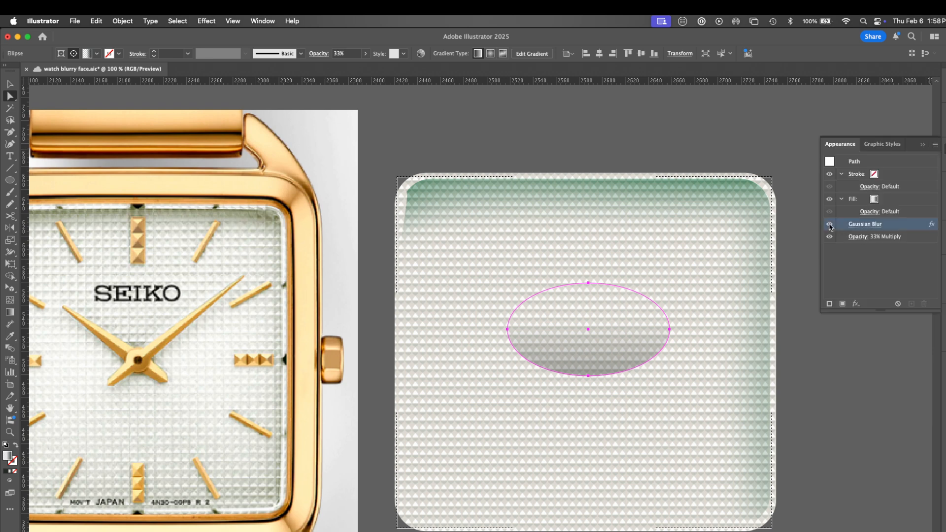
{"action": "left_click", "coordinate": [825, 389]}
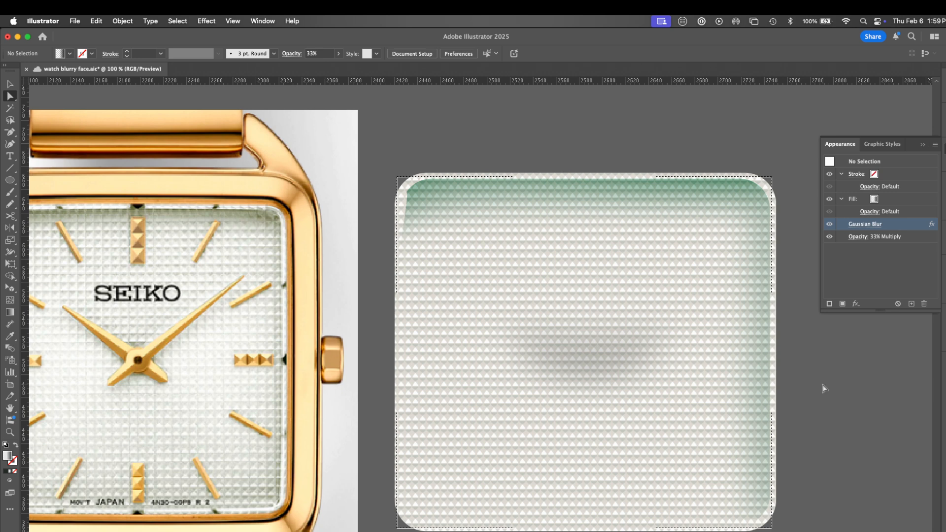
Return from inside drawing to the normal drawing mode and save the document.
{"action": "key", "text": "shift+d"}
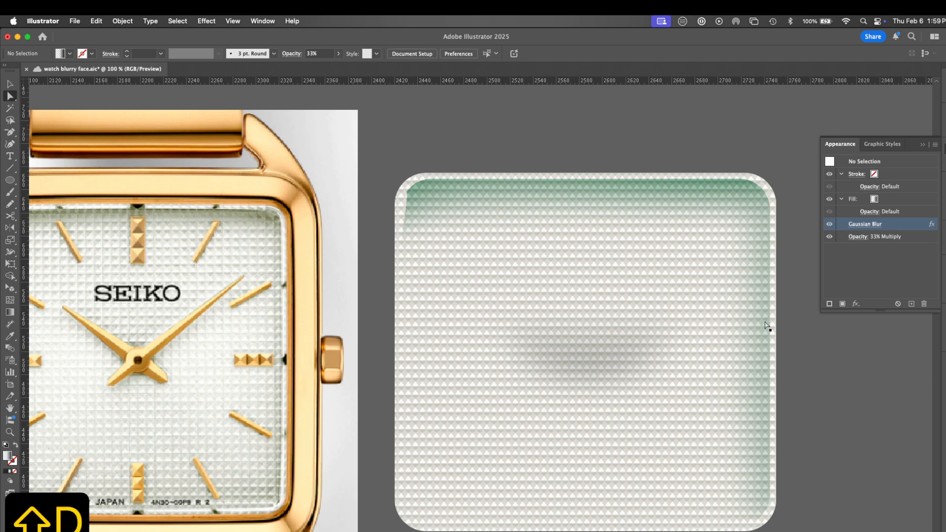
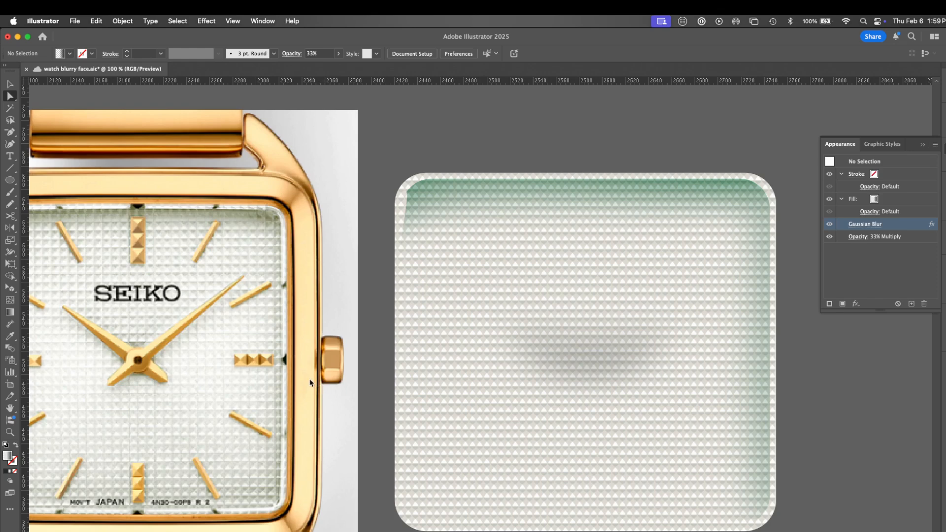
{"action": "scroll", "coordinate": [386, 428], "scroll_direction": "left", "scroll_amount": 10}
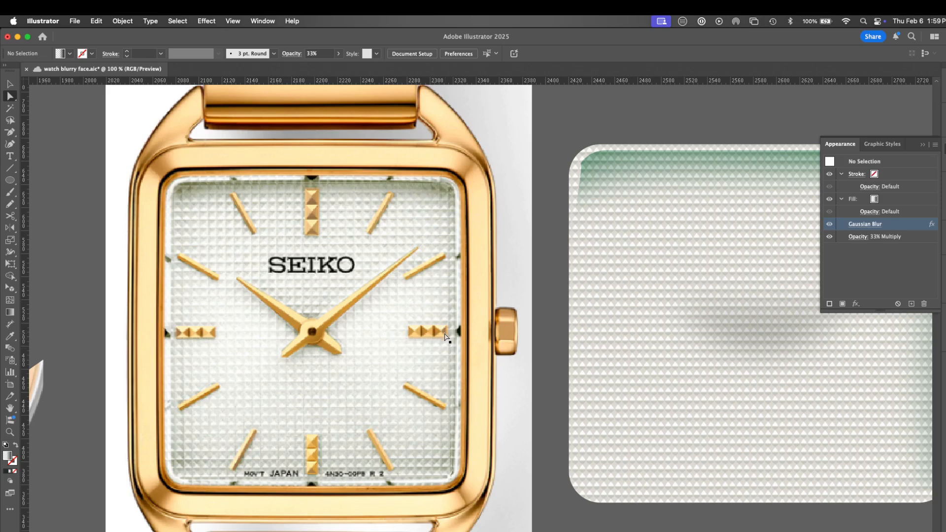
{"action": "key", "text": "super+s"}
Draw a square about 62 px wide in the empty area above the dial artwork.
{"action": "scroll", "coordinate": [555, 291], "scroll_direction": "up", "scroll_amount": 5}
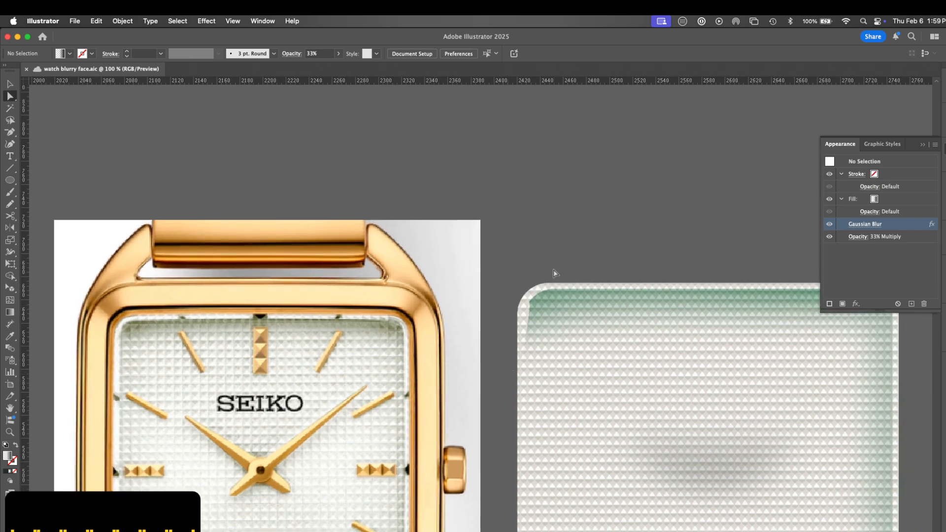
{"action": "key", "text": "m"}
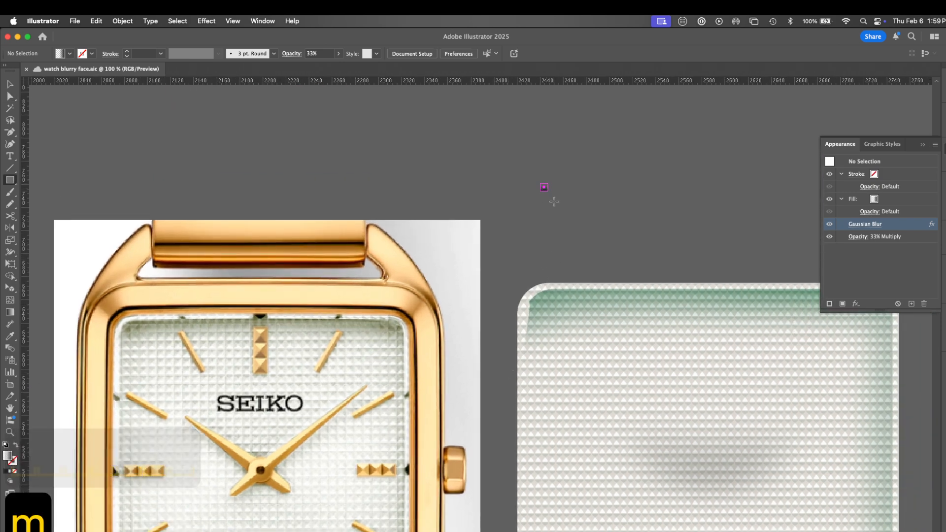
{"action": "left_click_drag", "start_coordinate": [540, 183], "coordinate": [613, 255]}
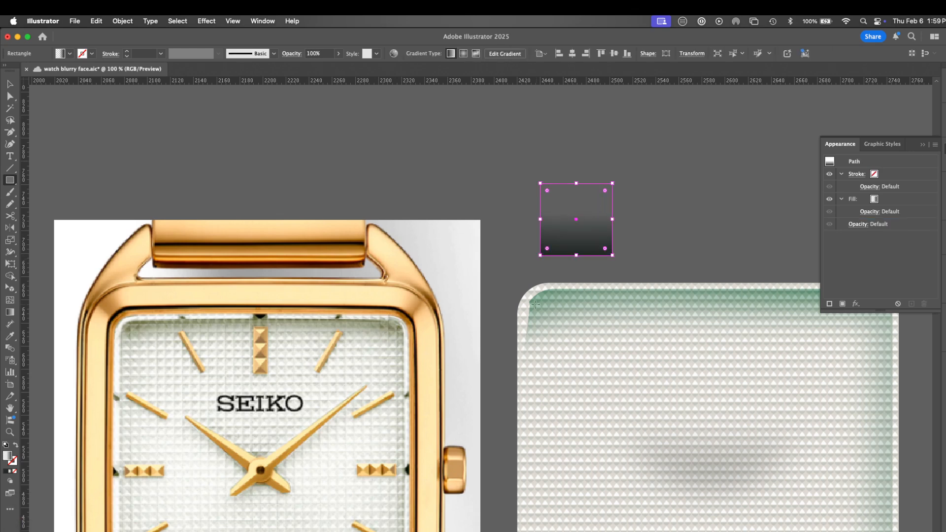
Fill the new square with a solid gold (aa8436) sampled from the watch's three o'clock marker.
{"action": "key", "text": "i"}
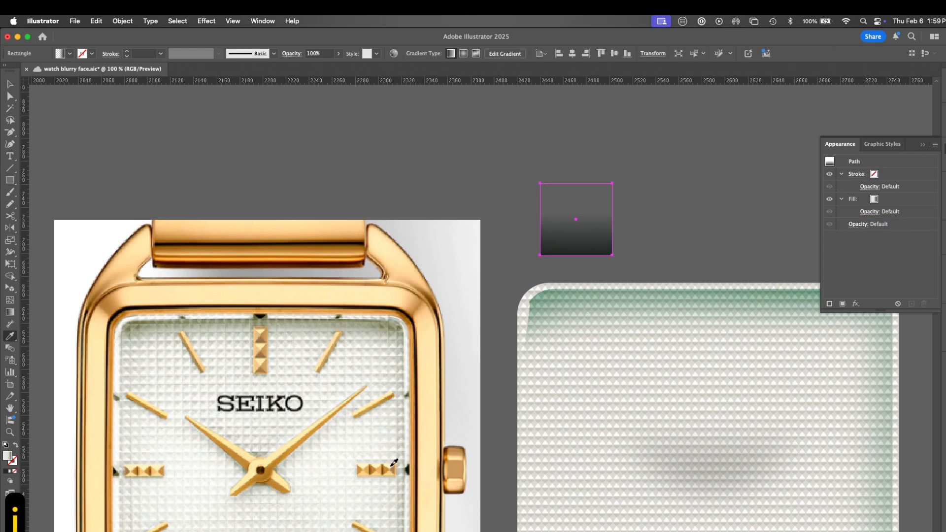
{"action": "left_click", "coordinate": [395, 479]}
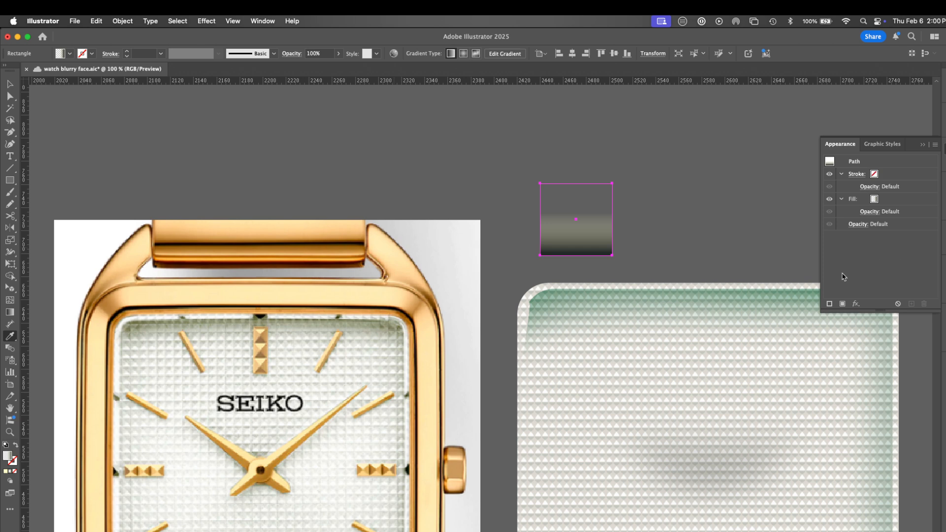
{"action": "left_click", "coordinate": [6, 471]}
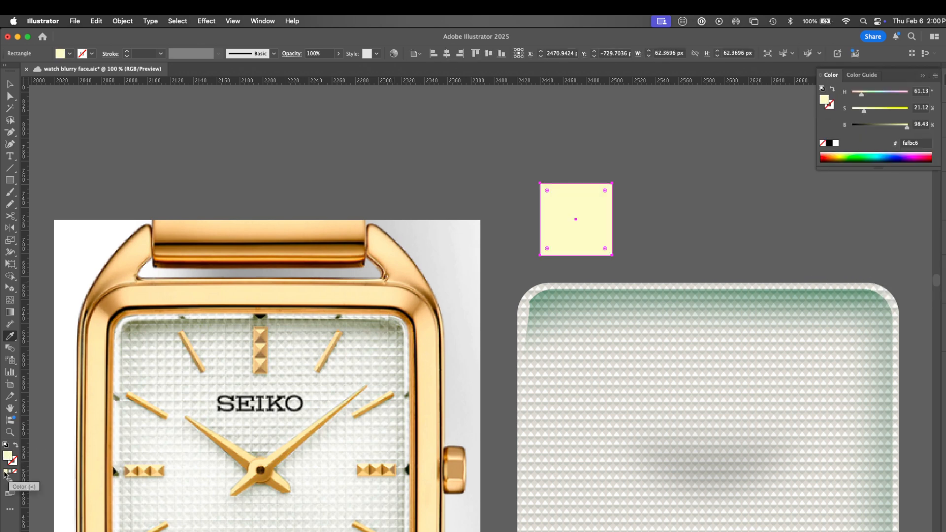
{"action": "left_click", "coordinate": [390, 468]}
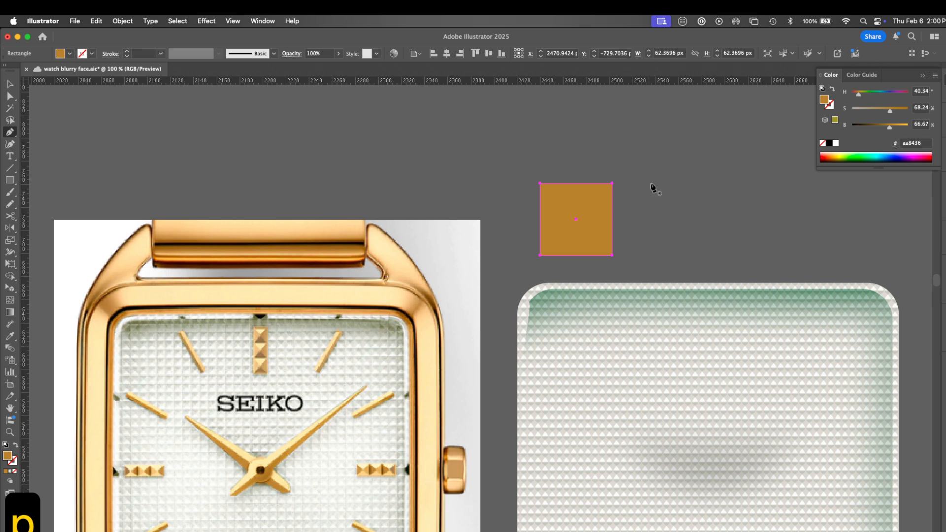
Draw a vertical line about 87 px long beside the gold square, and align the centres of the line and square.
{"action": "left_click", "coordinate": [660, 168]}
{"action": "left_click", "coordinate": [661, 269]}
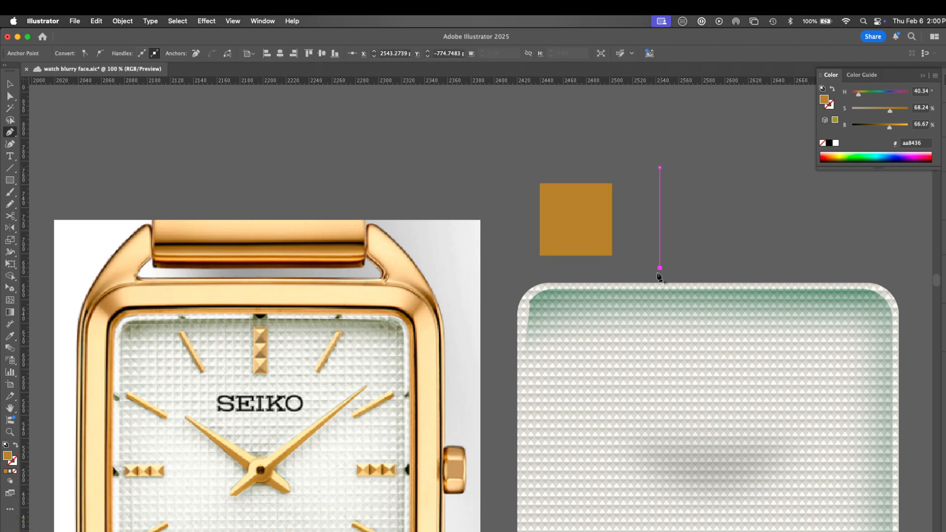
{"action": "key", "text": "v"}
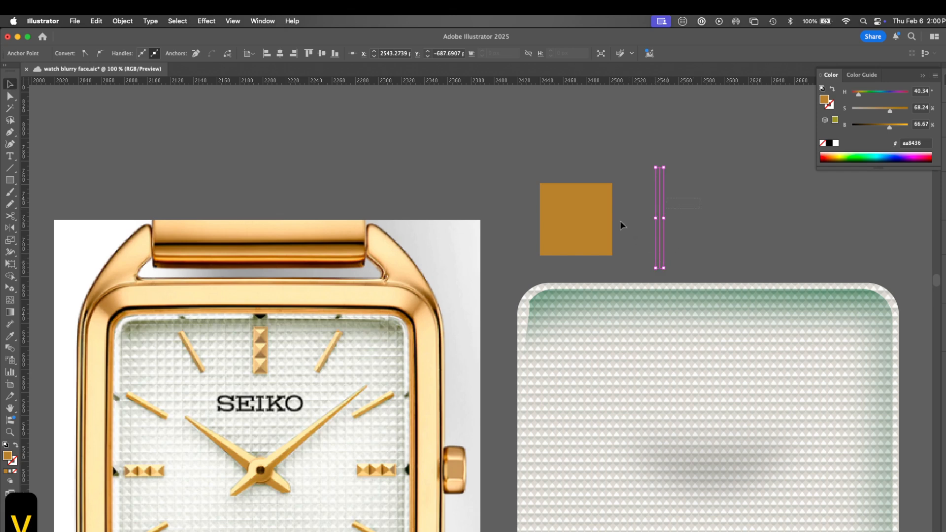
{"action": "left_click", "coordinate": [541, 243], "text": "shift"}
{"action": "left_click", "coordinate": [945, 315]}
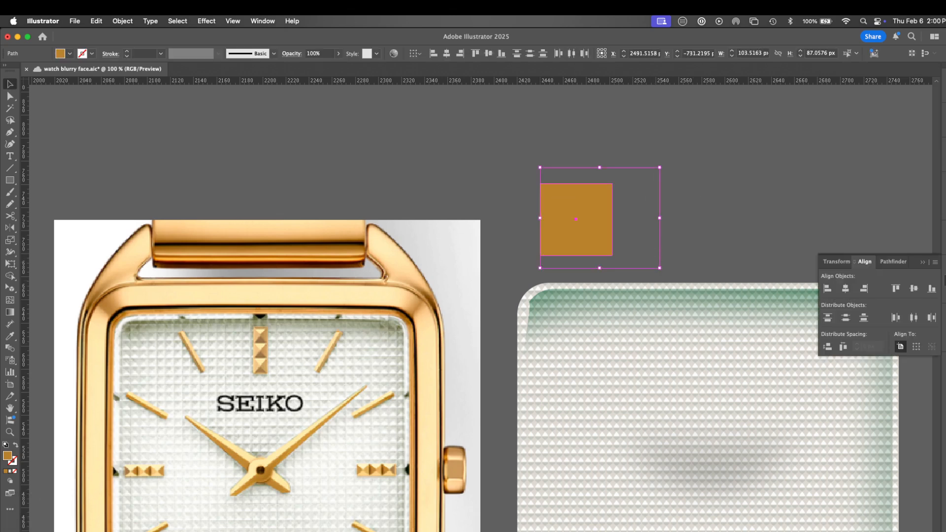
{"action": "left_click", "coordinate": [846, 289]}
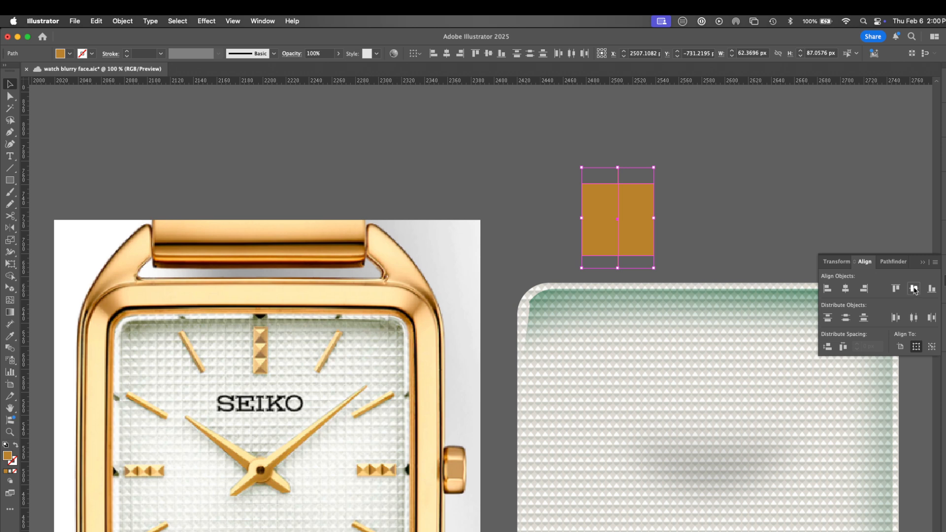
{"action": "left_click", "coordinate": [699, 245]}
Rotate the centred line 45° onto the square's diagonal and stretch it past the corners to about 88 px in width and height.
{"action": "left_click", "coordinate": [618, 268]}
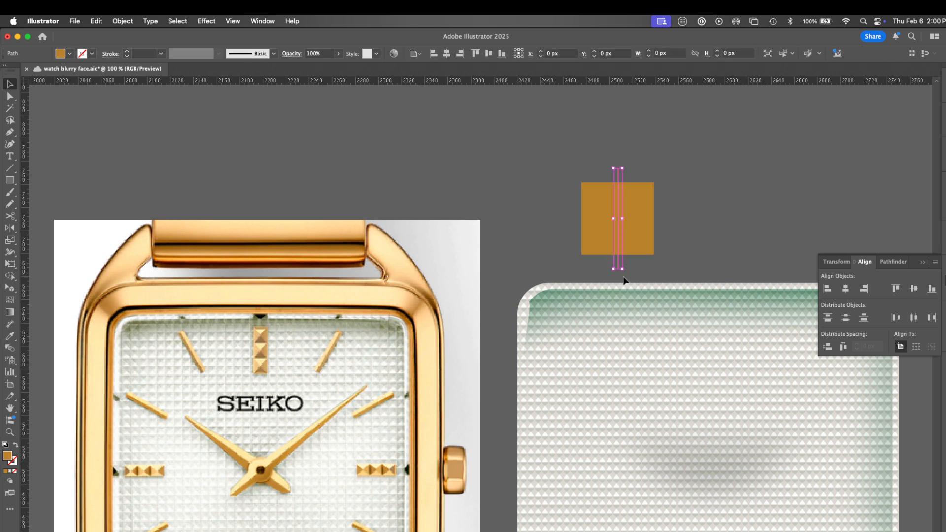
{"action": "left_click_drag", "start_coordinate": [638, 270], "coordinate": [673, 258]}
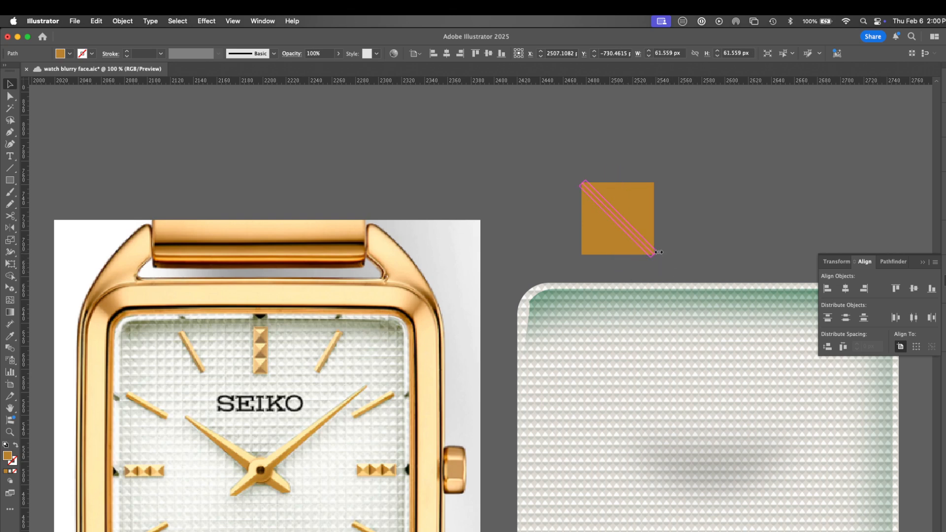
{"action": "left_click_drag", "start_coordinate": [660, 253], "coordinate": [673, 265]}
{"action": "left_click", "coordinate": [514, 289]}
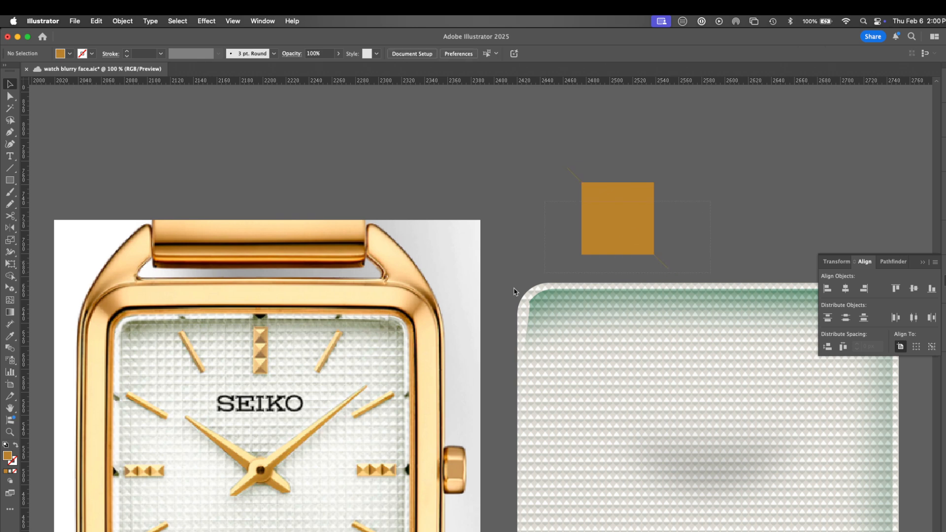
Reflect a copy of the diagonal line across the horizontal axis to form an X over the square.
{"action": "key", "text": "super+a"}
{"action": "left_click", "coordinate": [678, 267]}
{"action": "left_click", "coordinate": [651, 279]}
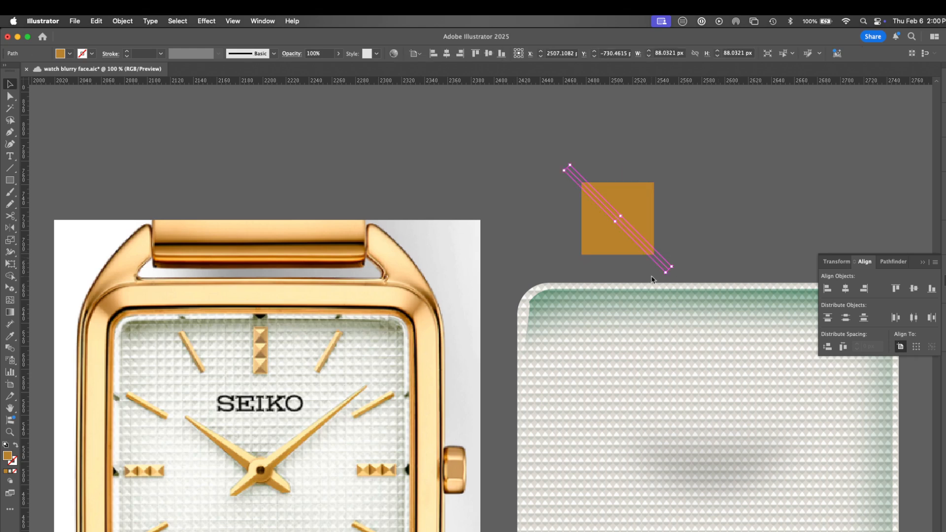
{"action": "key", "text": "o"}
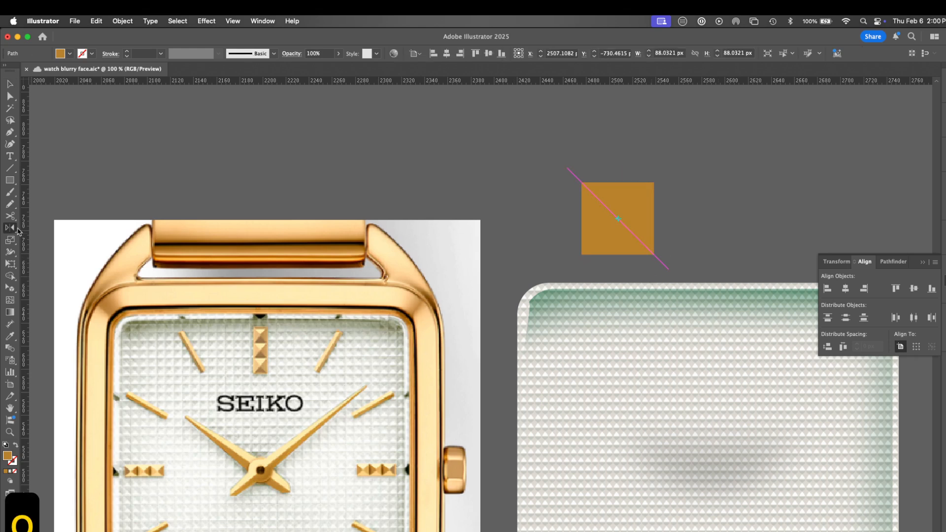
{"action": "double_click", "coordinate": [12, 228]}
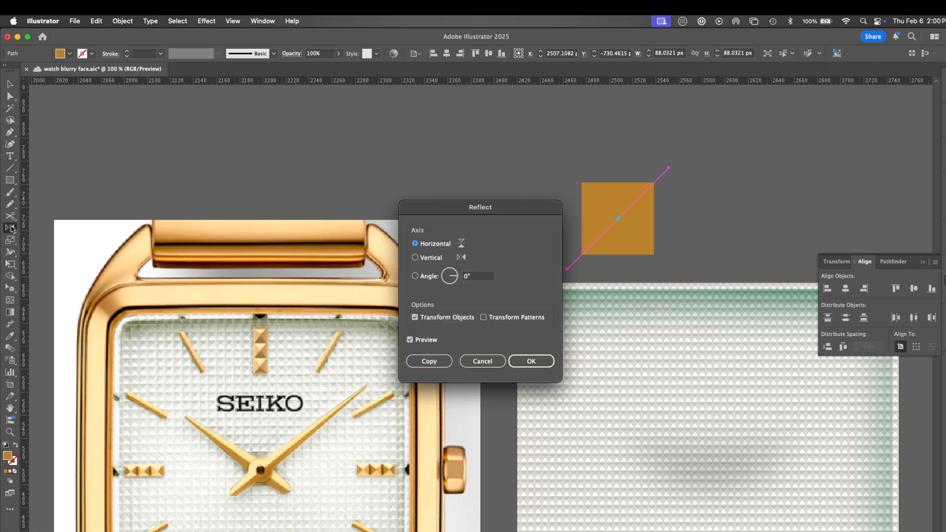
{"action": "left_click", "coordinate": [431, 361]}
{"action": "key", "text": "v"}
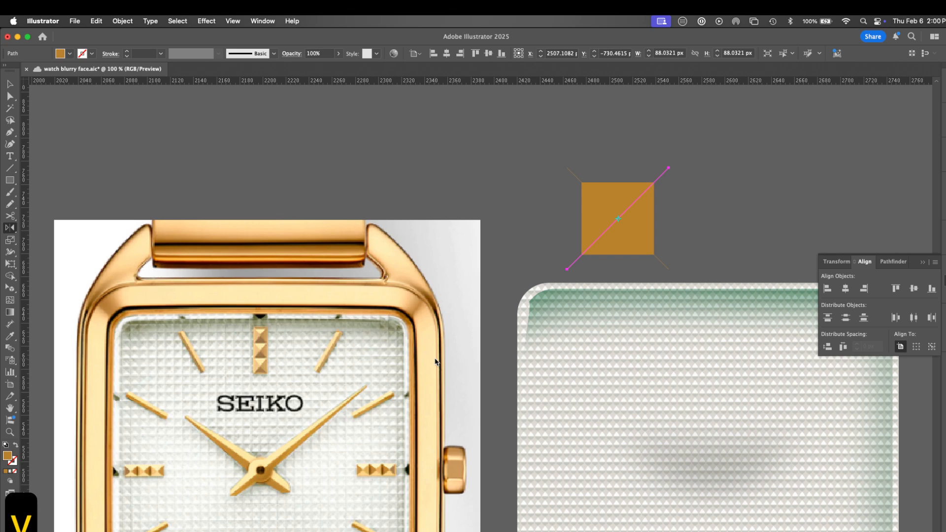
Divide the square into four triangles along the diagonals with the Shape Builder, removing the line ends outside it.
{"action": "left_click", "coordinate": [715, 217]}
{"action": "left_click_drag", "start_coordinate": [554, 250], "coordinate": [554, 250]}
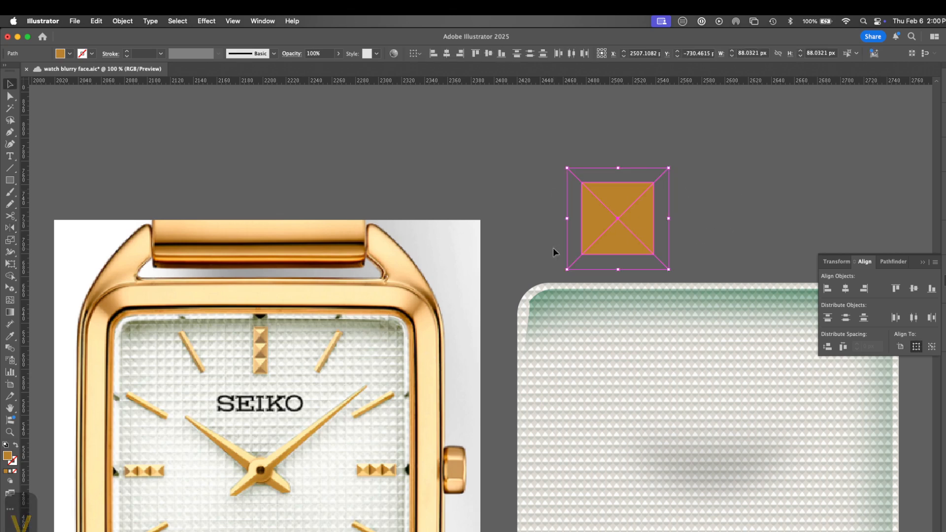
{"action": "key", "text": "shift+m"}
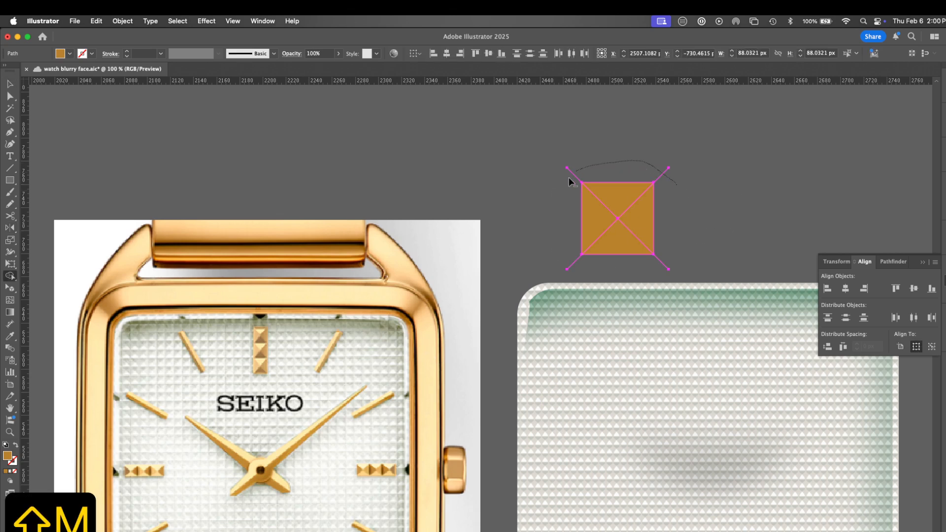
{"action": "mouse_move", "coordinate": [569, 178]}
{"action": "left_mouse_down"}
{"action": "mouse_move", "coordinate": [558, 235]}
{"action": "mouse_move", "coordinate": [582, 268]}
{"action": "left_mouse_up"}
{"action": "left_click_drag", "start_coordinate": [666, 257], "coordinate": [671, 223]}
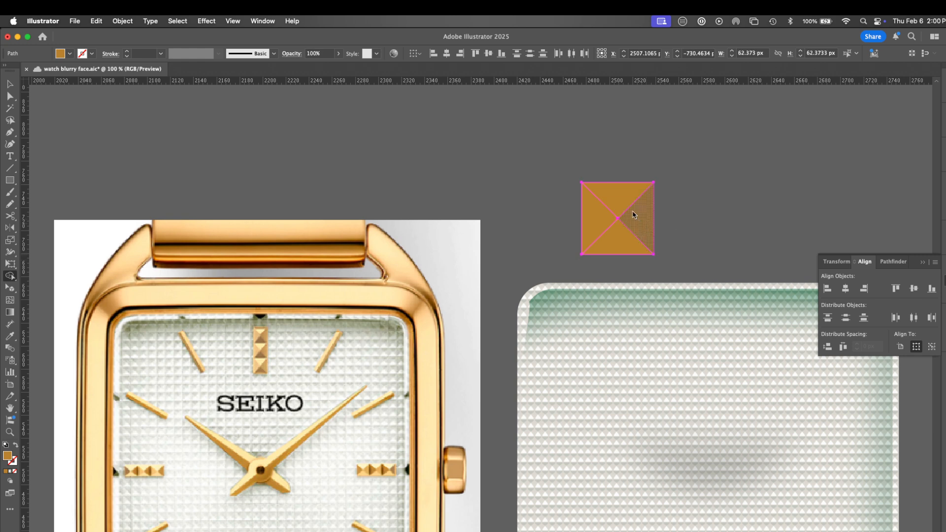
{"action": "key", "text": "v"}
{"action": "left_click", "coordinate": [695, 237]}
Try to round the corners of the gold triangles by about 4 px, and undo the rounding.
{"action": "key", "text": "a"}
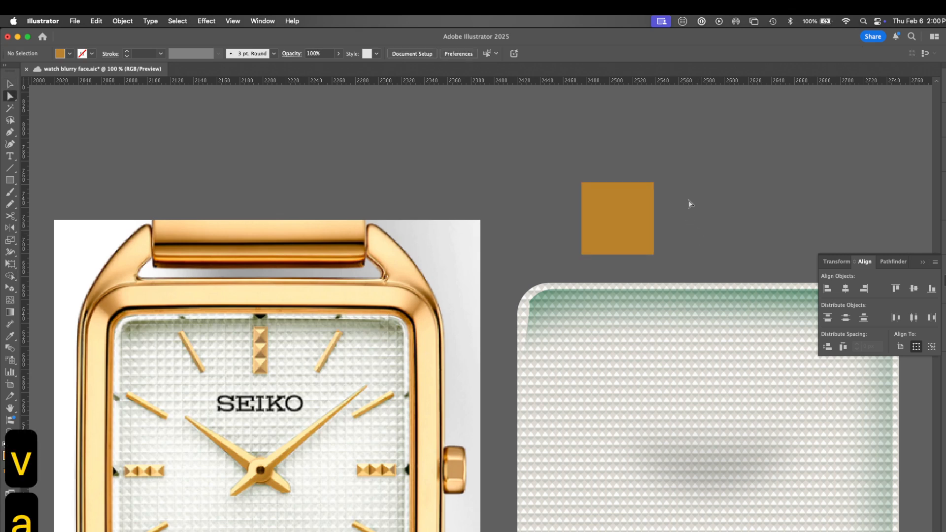
{"action": "left_click", "coordinate": [622, 232]}
{"action": "left_click_drag", "start_coordinate": [628, 218], "coordinate": [626, 220]}
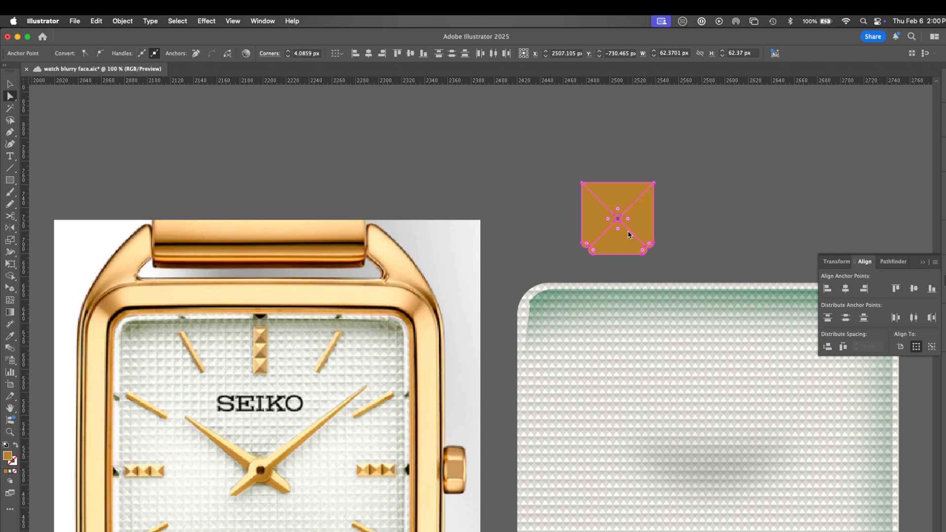
{"action": "key", "text": "super+z"}
Select all four gold triangles and round their corners to a radius of about 2.8 px.
{"action": "left_click_drag", "start_coordinate": [698, 164], "coordinate": [557, 269]}
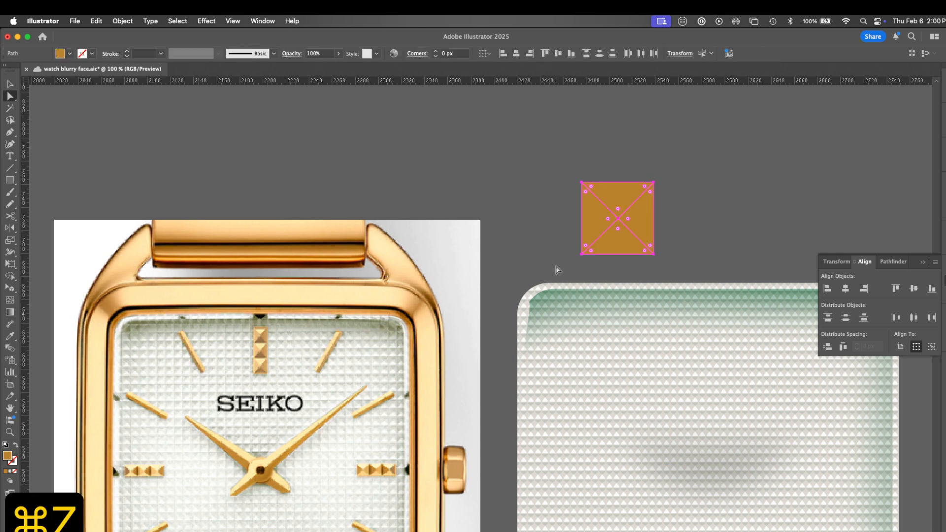
{"action": "left_click_drag", "start_coordinate": [629, 226], "coordinate": [624, 223]}
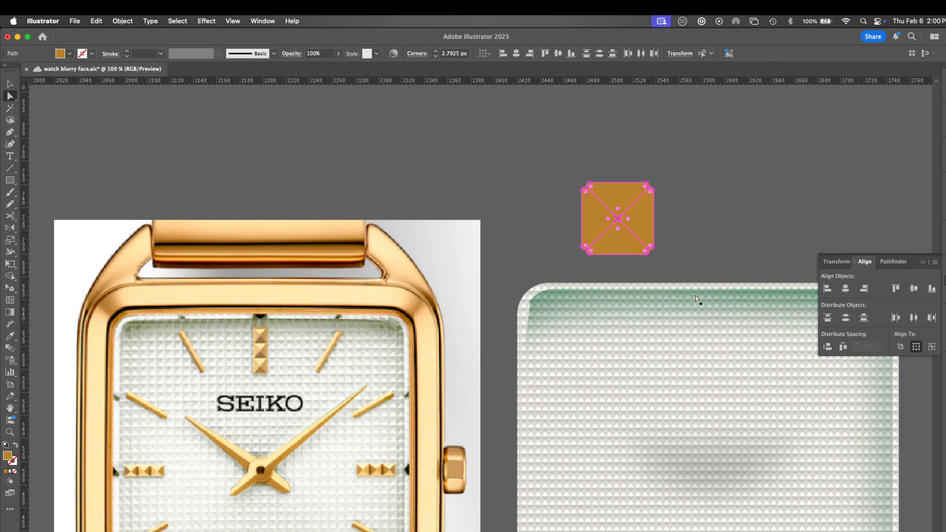
Recolour the four pyramid triangles with cream, amber, brown and light gold shades sampled from the reference marker, using the Eyedropper.
{"action": "left_click", "coordinate": [651, 270]}
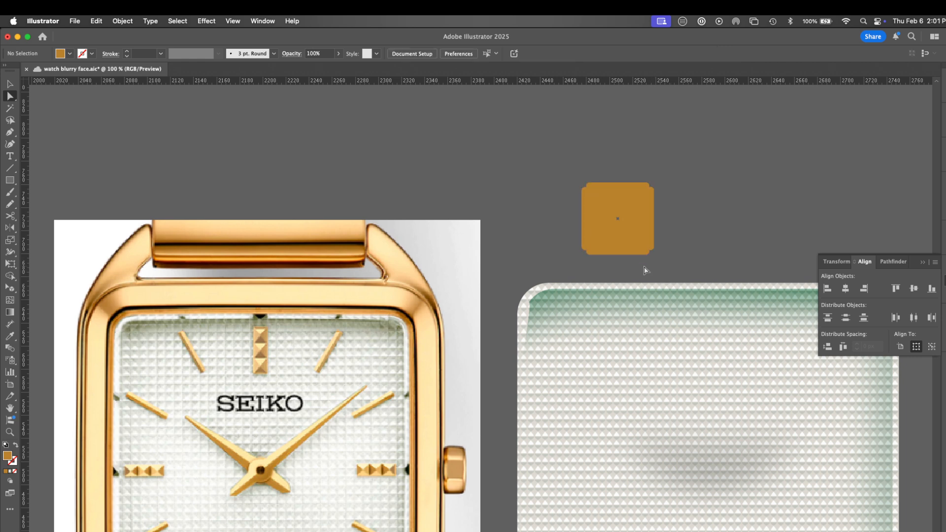
{"action": "key", "text": "i"}
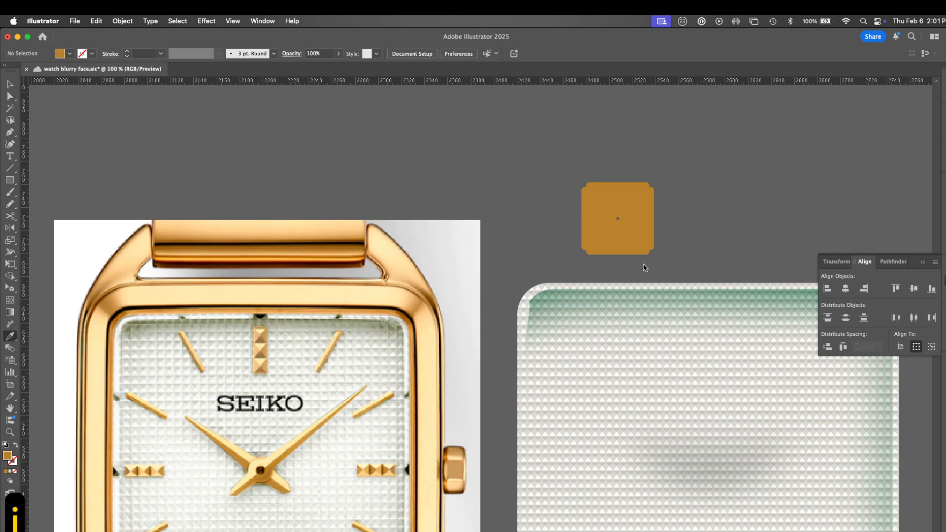
{"action": "left_click", "coordinate": [393, 462]}
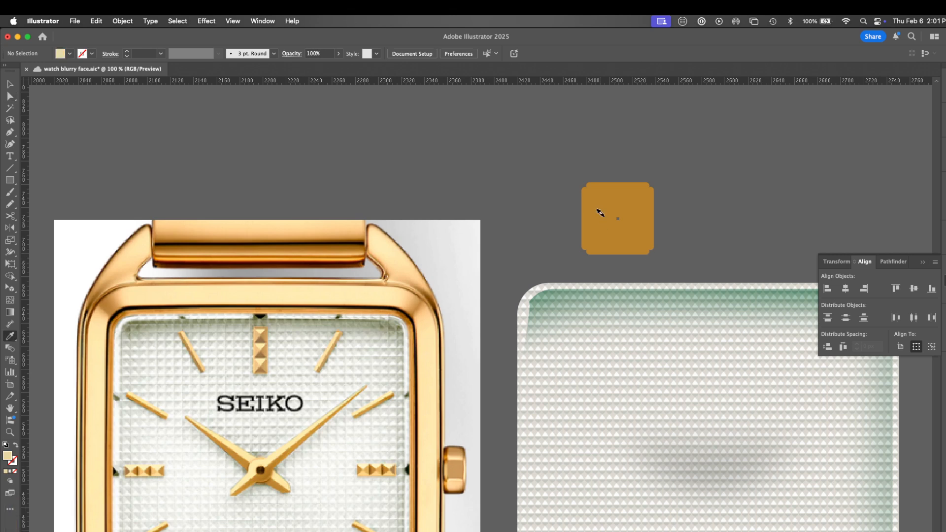
{"action": "left_click", "coordinate": [617, 199]}
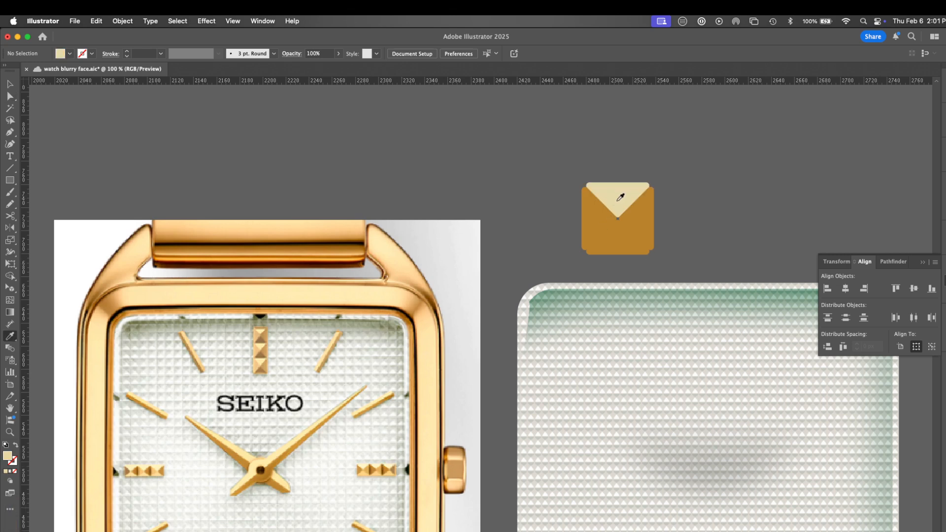
{"action": "left_click", "coordinate": [388, 468]}
{"action": "left_click", "coordinate": [591, 242]}
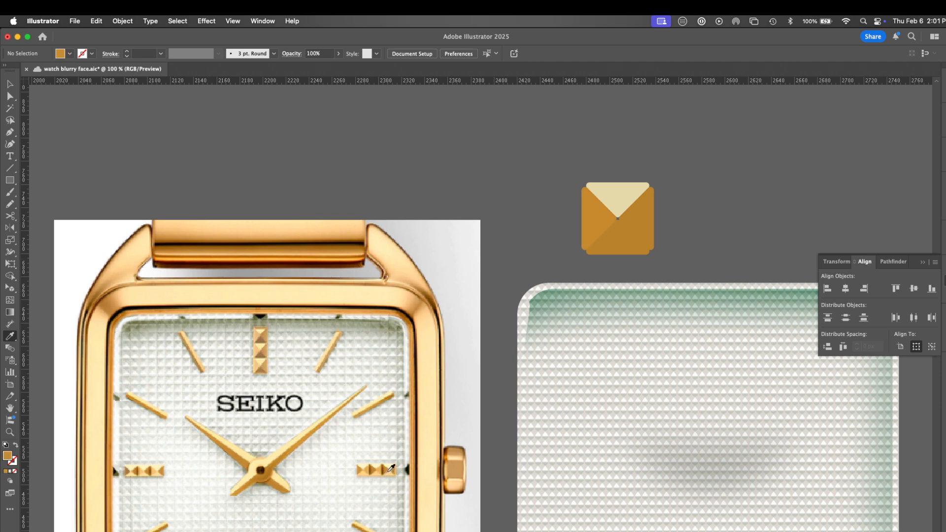
{"action": "left_click", "coordinate": [651, 231]}
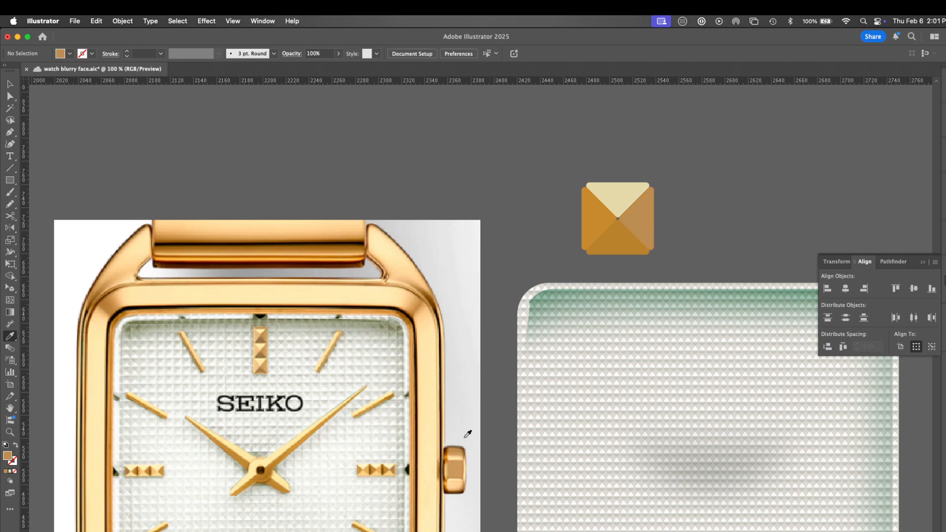
{"action": "left_click", "coordinate": [393, 470]}
{"action": "left_click", "coordinate": [612, 242]}
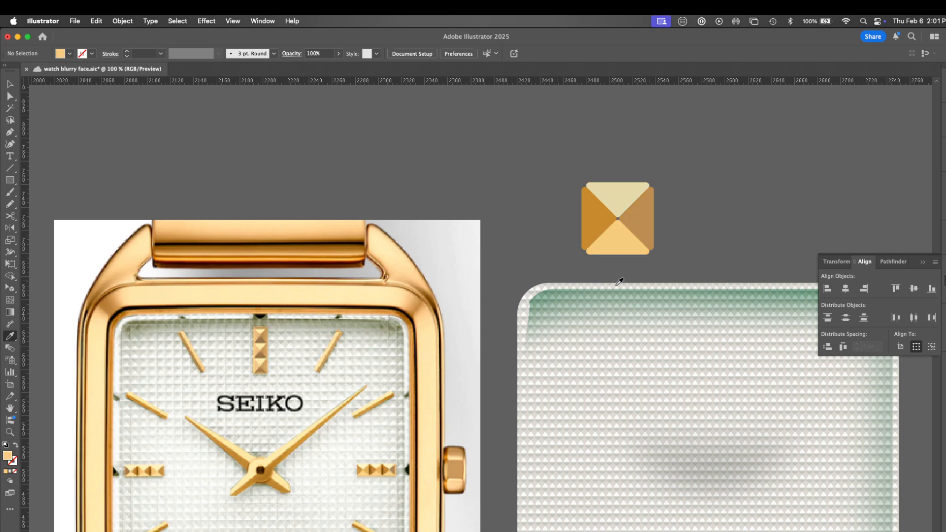
Draw a backing rectangle about 68 px square around the four triangles and send it to the back.
{"action": "key", "text": "v"}
{"action": "key", "text": "m"}
{"action": "left_click_drag", "start_coordinate": [579, 256], "coordinate": [657, 178]}
{"action": "key", "text": "shift+super+bracketleft"}
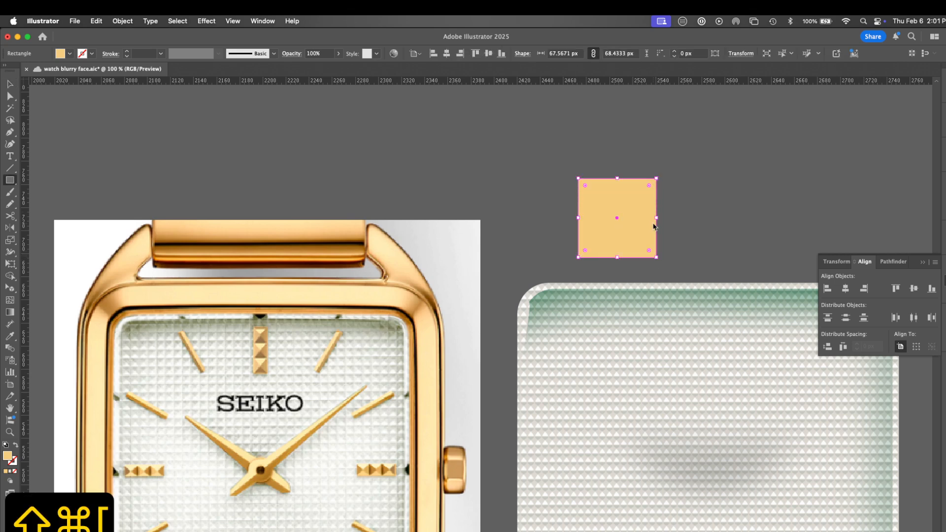
Try to sample the reference marker's edge colour for the backing square, then restore the square's solid fill.
{"action": "key", "text": "i"}
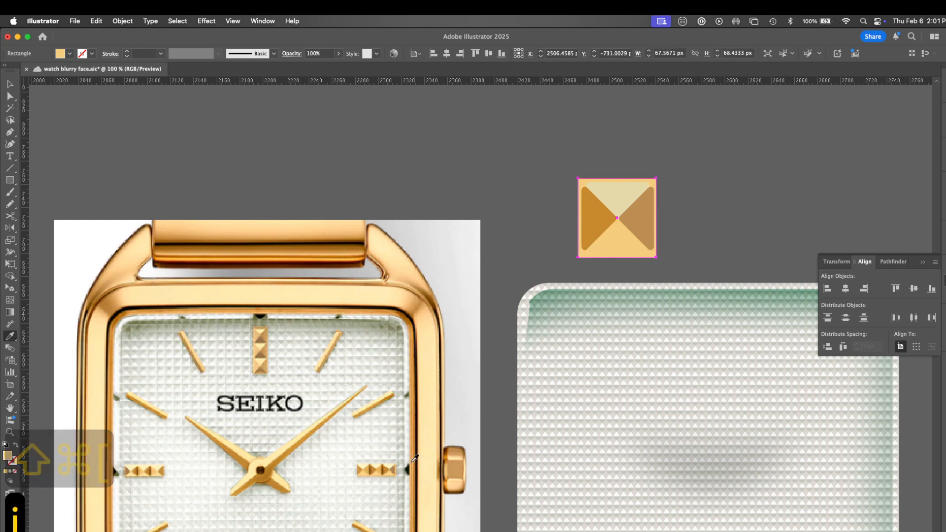
{"action": "key", "text": "z"}
{"action": "mouse_move", "coordinate": [373, 491]}
{"action": "left_mouse_down"}
{"action": "mouse_move", "coordinate": [659, 287]}
{"action": "mouse_move", "coordinate": [618, 298]}
{"action": "left_mouse_up"}
{"action": "key", "text": "i"}
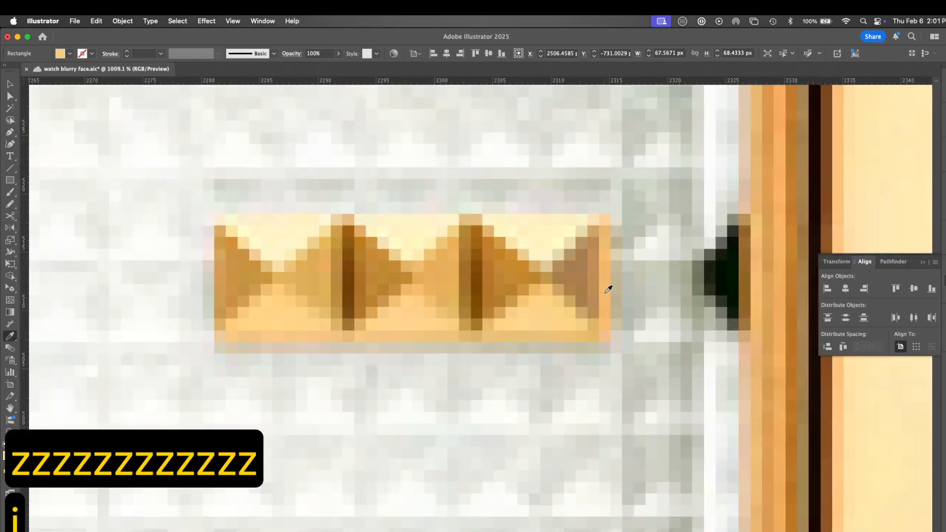
{"action": "left_click", "coordinate": [606, 296]}
{"action": "key", "text": "z"}
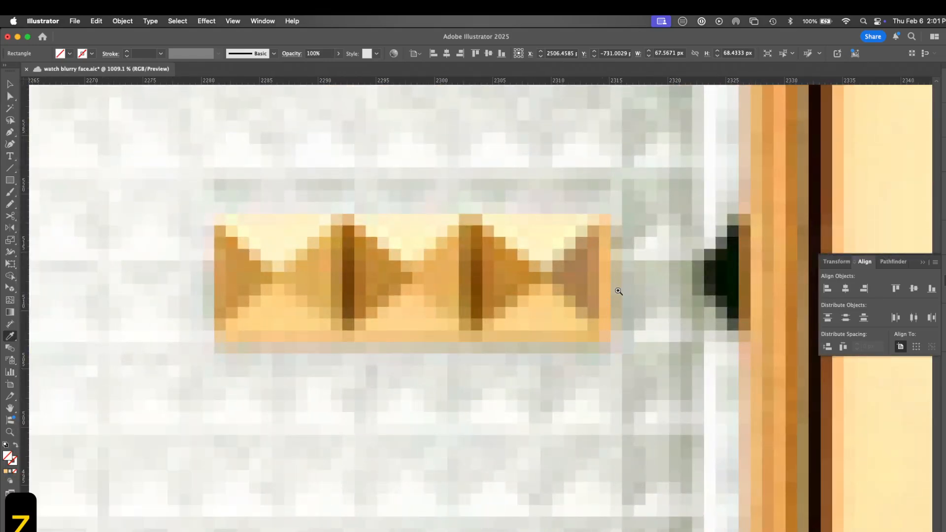
{"action": "left_click_drag", "start_coordinate": [620, 290], "coordinate": [431, 428]}
{"action": "left_click_drag", "start_coordinate": [584, 293], "coordinate": [458, 385]}
{"action": "key", "text": "space"}
{"action": "left_click_drag", "start_coordinate": [668, 230], "coordinate": [486, 372]}
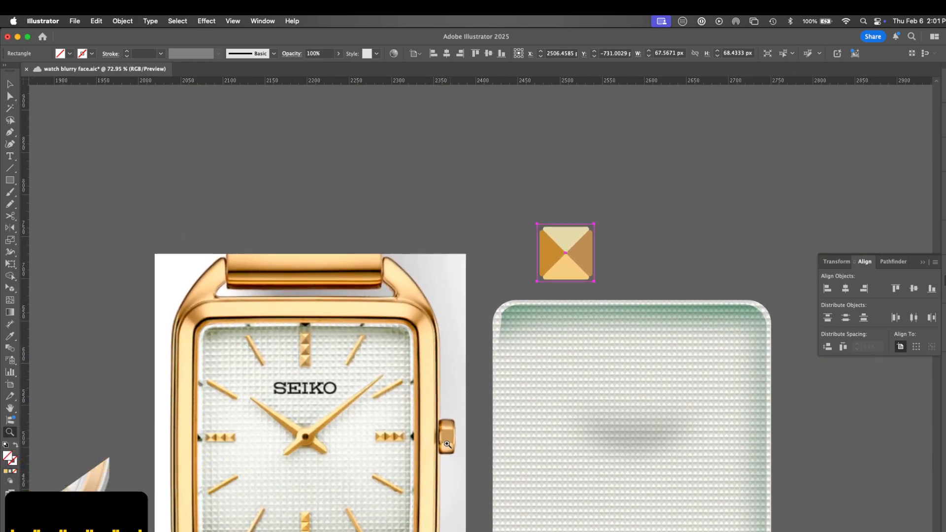
{"action": "key", "text": "super"}
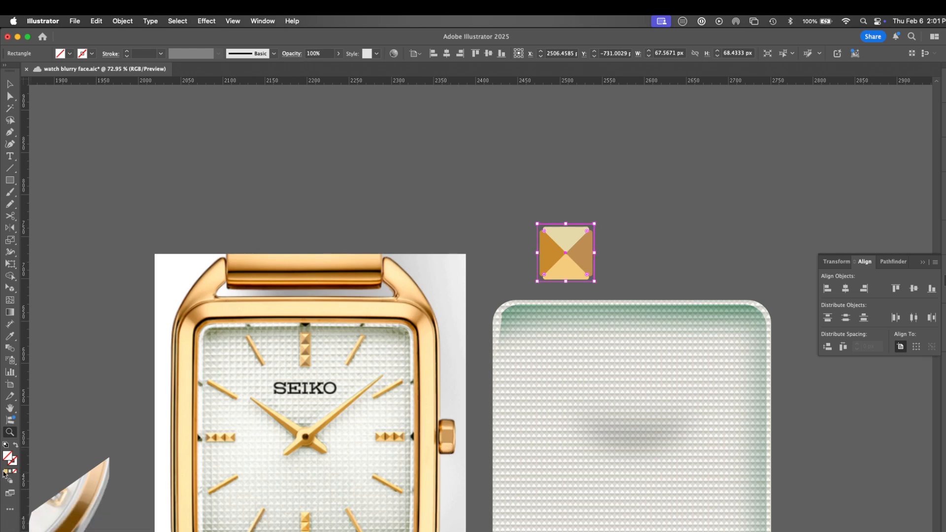
{"action": "left_click", "coordinate": [5, 472]}
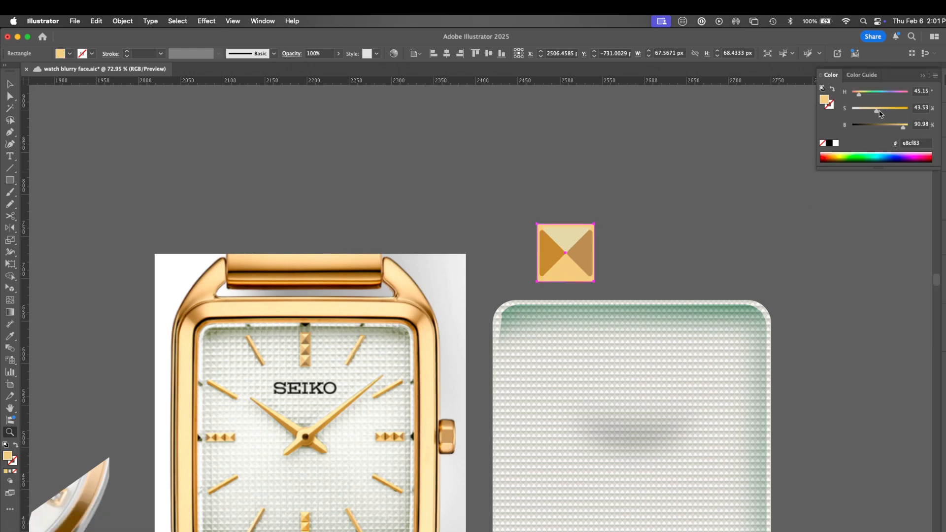
Set the backing square's fill to a burnt orange, #c98040.
{"action": "left_click_drag", "start_coordinate": [879, 111], "coordinate": [896, 127]}
{"action": "left_click_drag", "start_coordinate": [859, 98], "coordinate": [857, 97]}
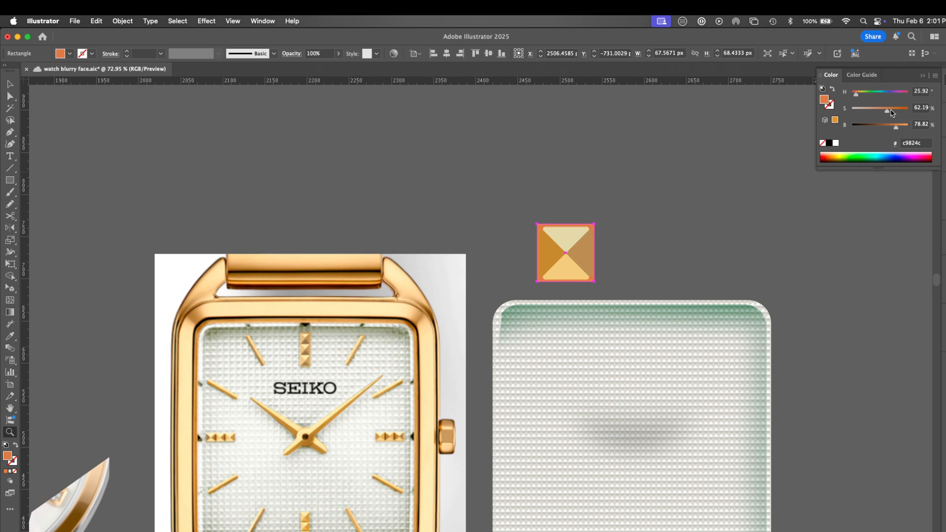
{"action": "left_click_drag", "start_coordinate": [889, 110], "coordinate": [857, 97]}
Round all corners of the orange backing square to a radius of about 4.7 px.
{"action": "left_click_drag", "start_coordinate": [591, 277], "coordinate": [682, 215]}
{"action": "key", "text": "v"}
{"action": "left_click_drag", "start_coordinate": [655, 323], "coordinate": [685, 275]}
{"action": "key", "text": "v"}
{"action": "key", "text": "v"}
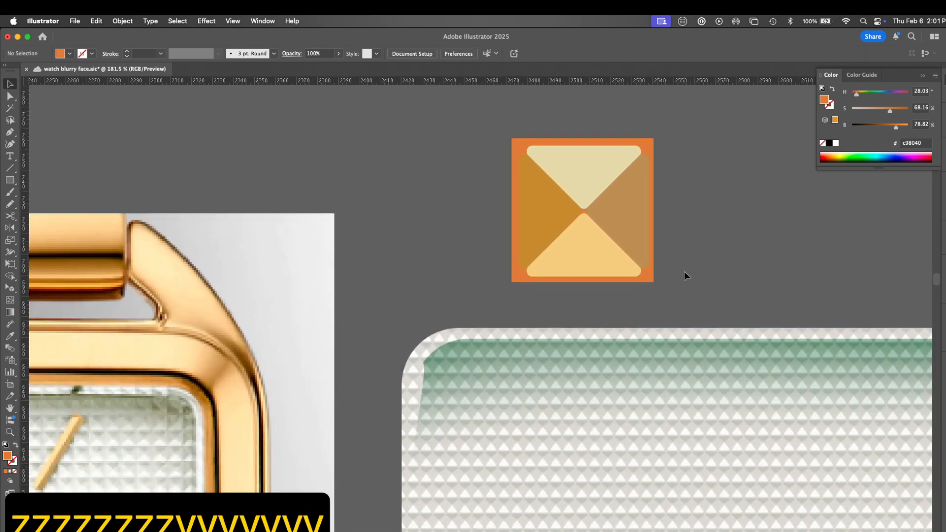
{"action": "key", "text": "a"}
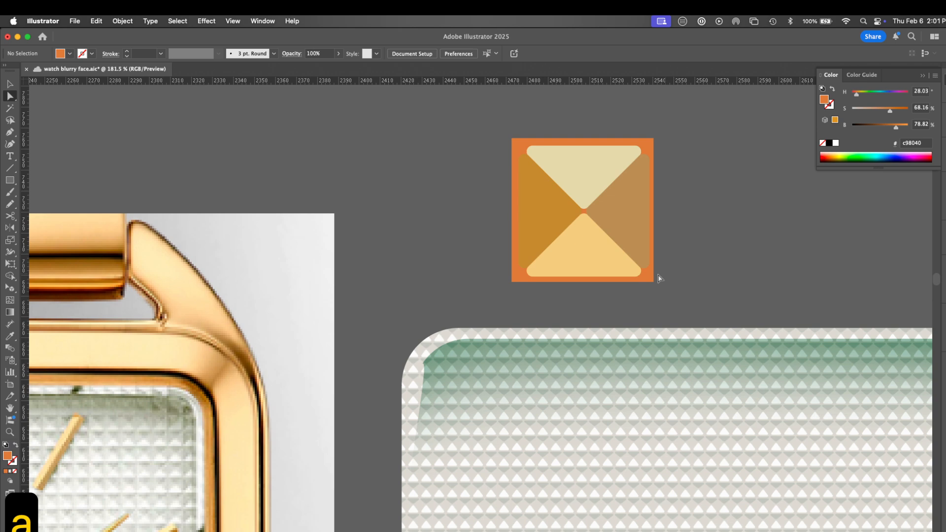
{"action": "left_click", "coordinate": [646, 274]}
{"action": "left_click_drag", "start_coordinate": [646, 276], "coordinate": [641, 271]}
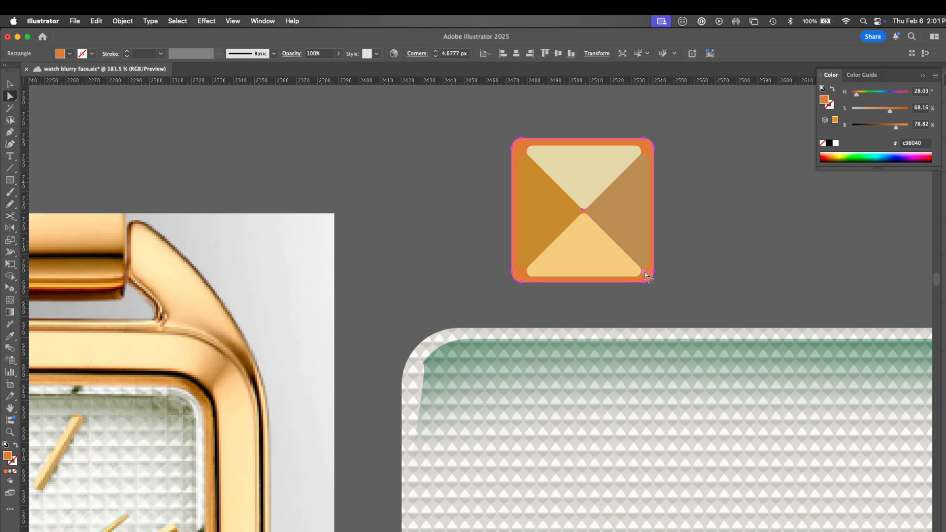
{"action": "key", "text": "v"}
{"action": "left_click", "coordinate": [706, 302]}
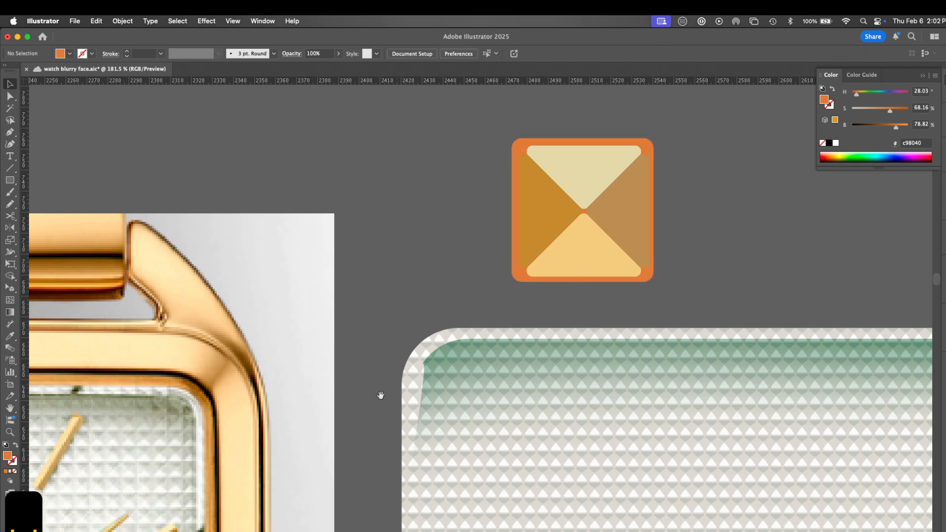
Move the whole gold pyramid down beside the watch crown and bring it to the front.
{"action": "scroll", "coordinate": [380, 392], "scroll_direction": "down", "scroll_amount": 5}
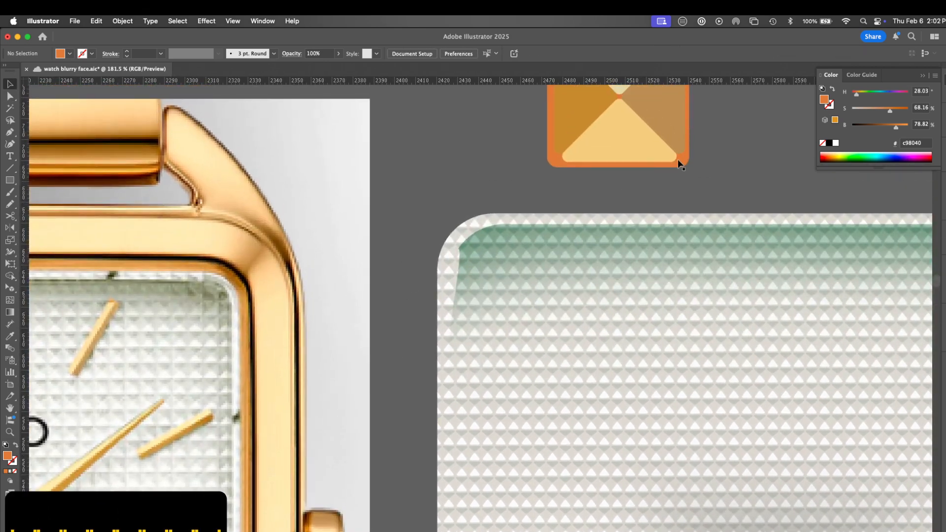
{"action": "scroll", "coordinate": [678, 159], "scroll_direction": "up", "scroll_amount": 3}
{"action": "left_click", "coordinate": [609, 193]}
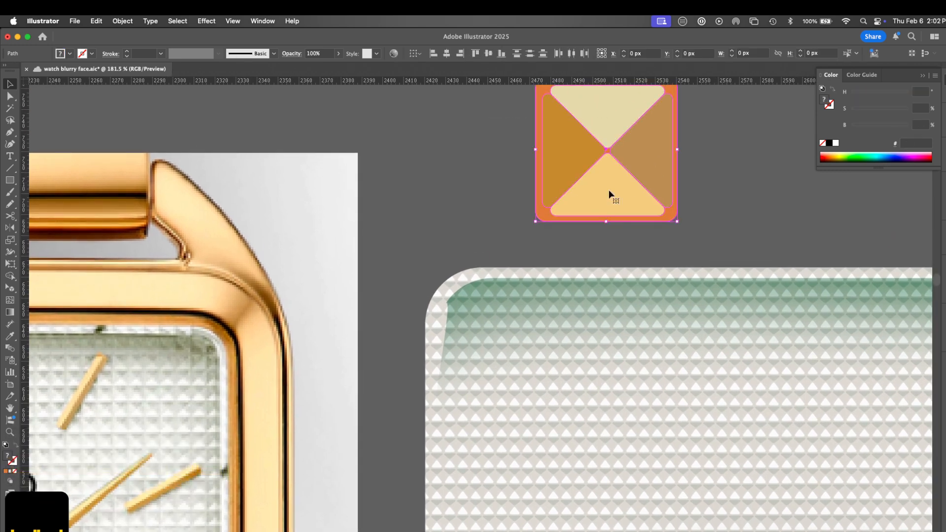
{"action": "left_click_drag", "start_coordinate": [609, 193], "coordinate": [402, 449]}
{"action": "key", "text": "space"}
{"action": "left_click_drag", "start_coordinate": [451, 425], "coordinate": [559, 345]}
{"action": "key", "text": "super+shift+bracketright"}
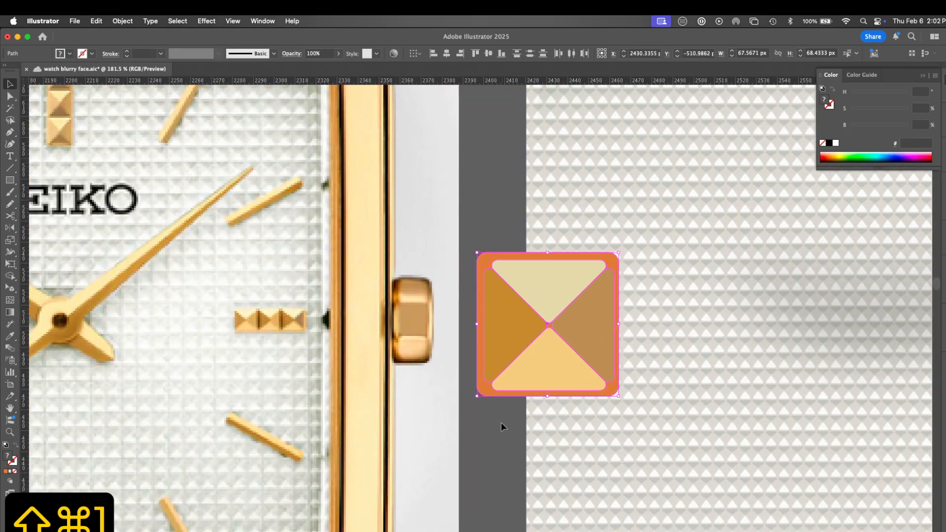
{"action": "left_click", "coordinate": [501, 422]}
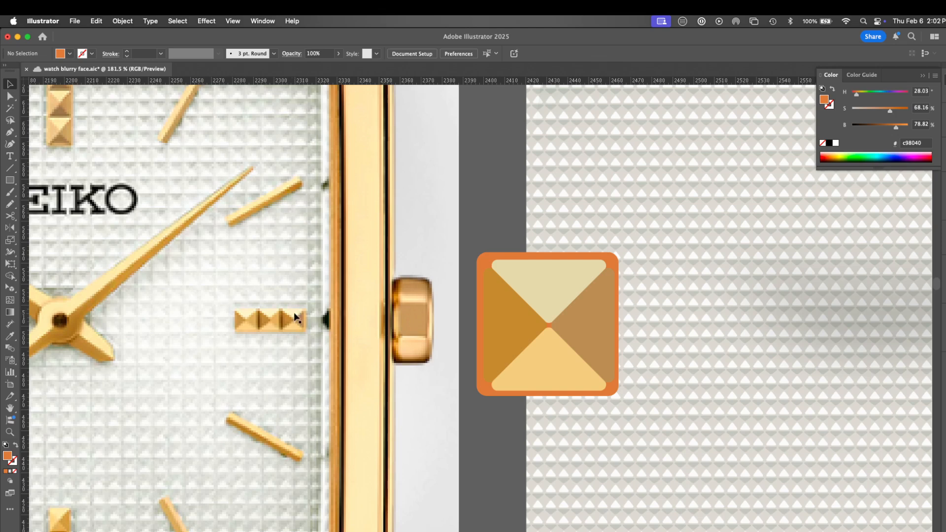
{"action": "left_click", "coordinate": [562, 299]}
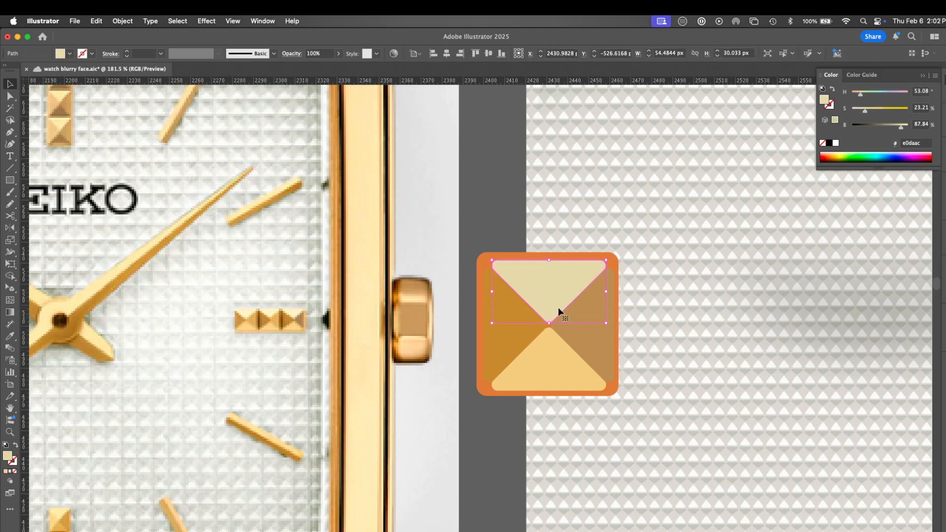
{"action": "key", "text": "p"}
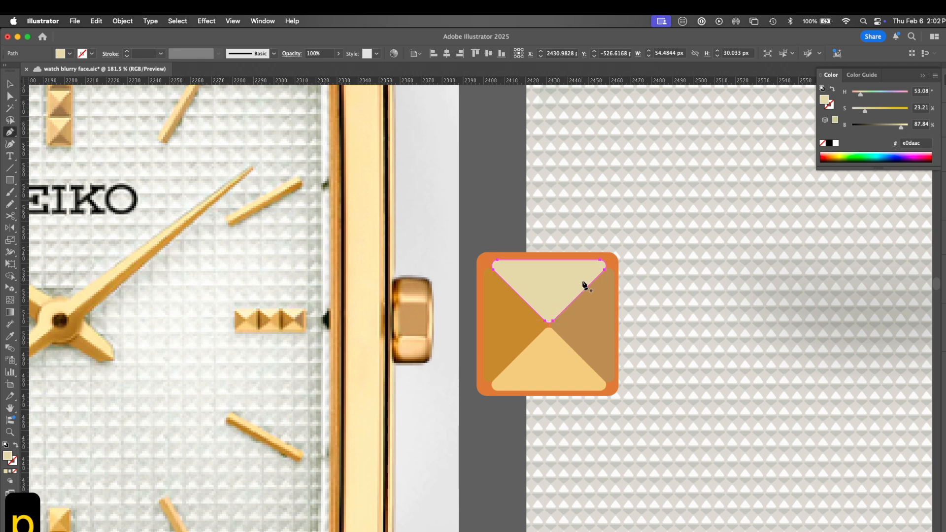
{"action": "key", "text": "v"}
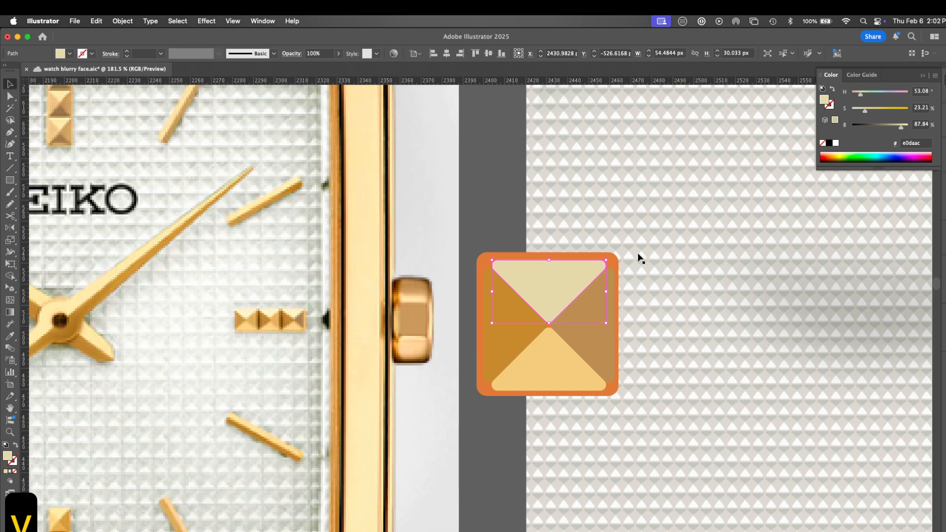
Move the textured dial face about 90 px rightward, clear of the pyramid, and scale the whole pyramid down to about 17 px square.
{"action": "left_click", "coordinate": [646, 244]}
{"action": "left_click_drag", "start_coordinate": [684, 273], "coordinate": [871, 273]}
{"action": "left_click_drag", "start_coordinate": [658, 233], "coordinate": [466, 405]}
{"action": "left_click", "coordinate": [500, 421]}
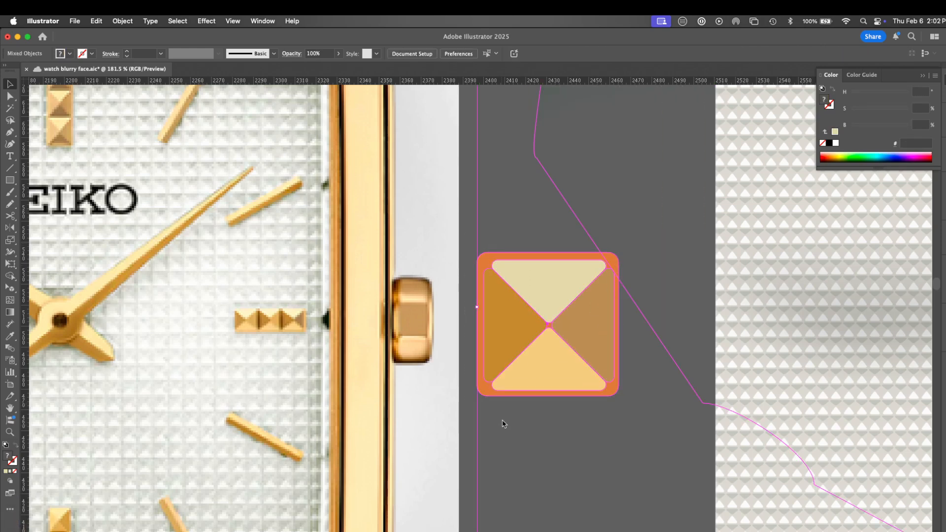
{"action": "left_click", "coordinate": [557, 297]}
{"action": "left_click_drag", "start_coordinate": [618, 256], "coordinate": [565, 307]}
Draw a 45-degree line spanning about 7.8 px by 7.8 px beside the pyramid with the Pen tool.
{"action": "key", "text": "z"}
{"action": "left_click_drag", "start_coordinate": [392, 367], "coordinate": [651, 349]}
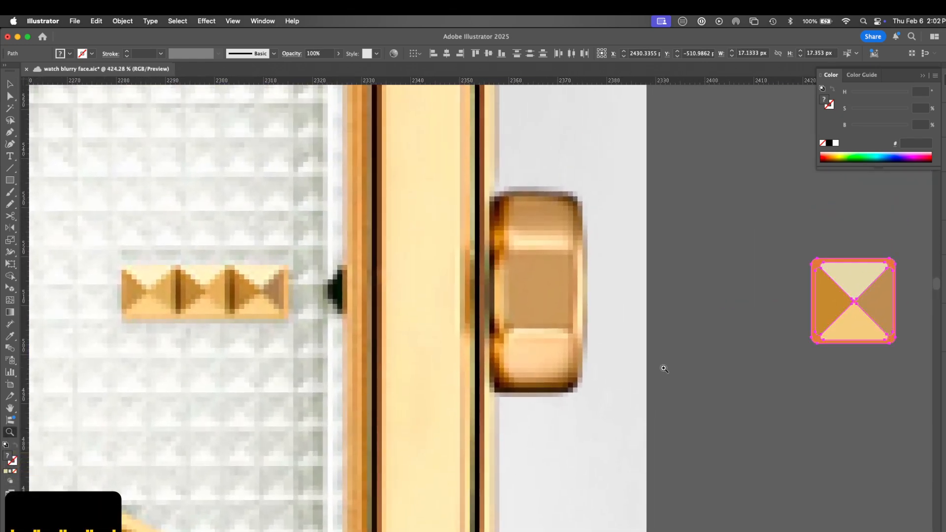
{"action": "key", "text": "i"}
{"action": "key", "text": "p"}
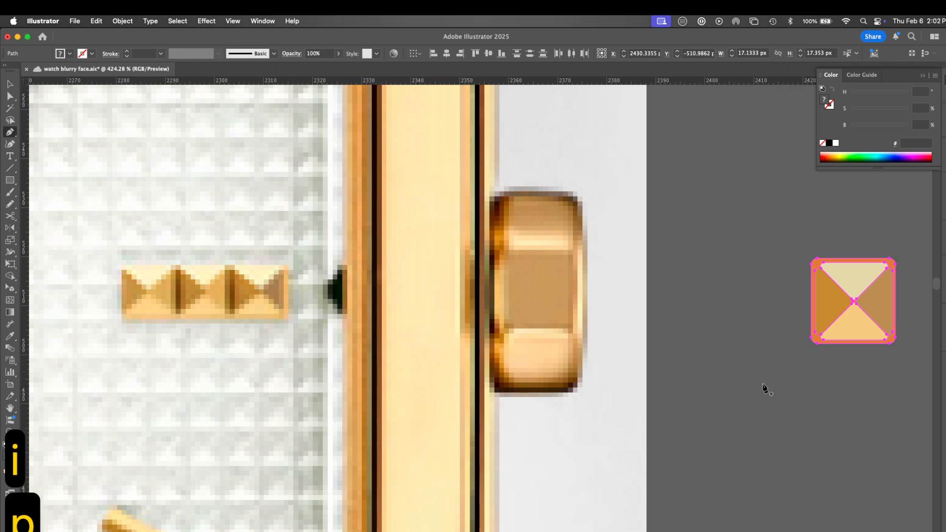
{"action": "left_click", "coordinate": [753, 397]}
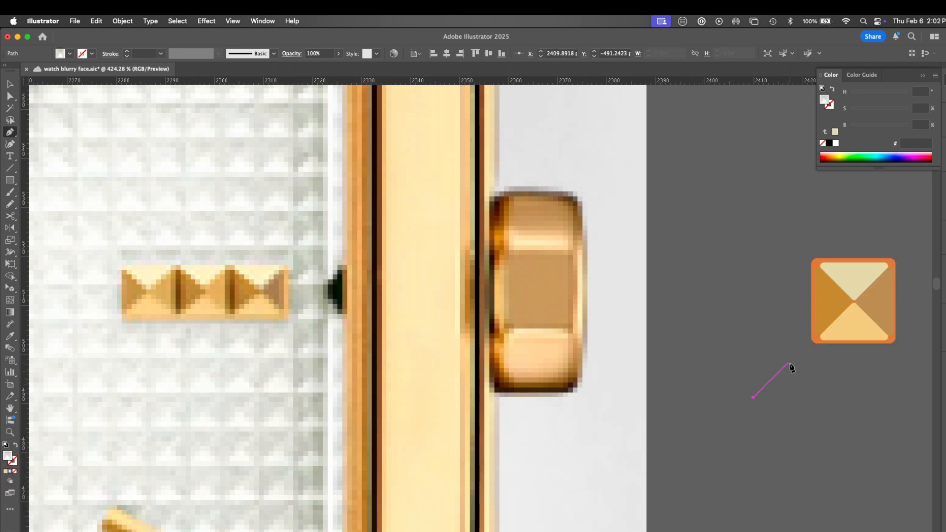
{"action": "left_click", "coordinate": [791, 359]}
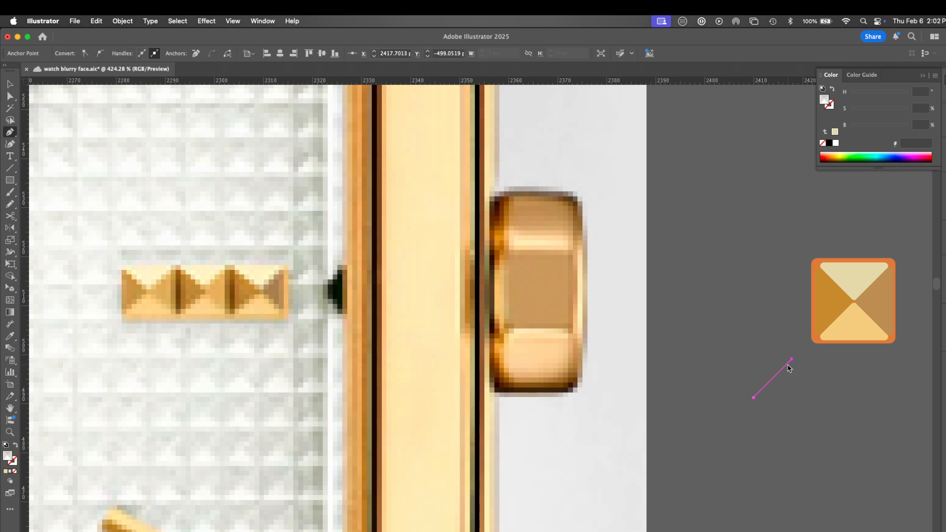
Give the diagonal line a white stroke and no fill.
{"action": "left_click", "coordinate": [942, 114]}
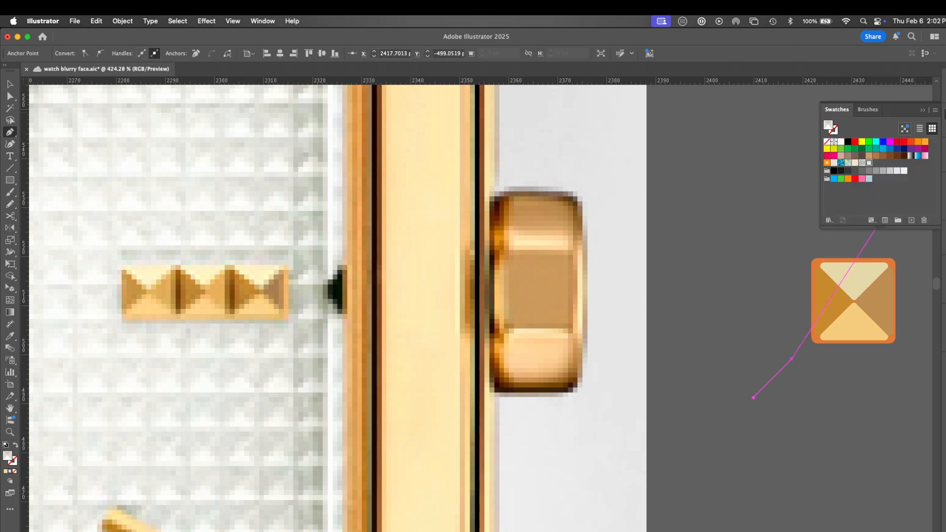
{"action": "left_click", "coordinate": [840, 143]}
{"action": "key", "text": "shift+x"}
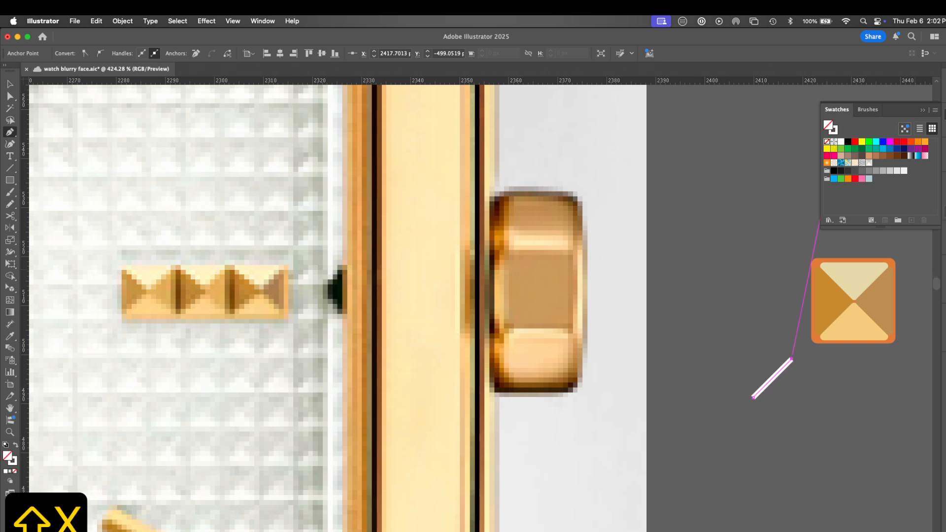
Apply the elliptical width profile tapering at both ends to the white line and place it along the pyramid's upper-right edge.
{"action": "left_click", "coordinate": [943, 183]}
{"action": "left_click", "coordinate": [902, 338]}
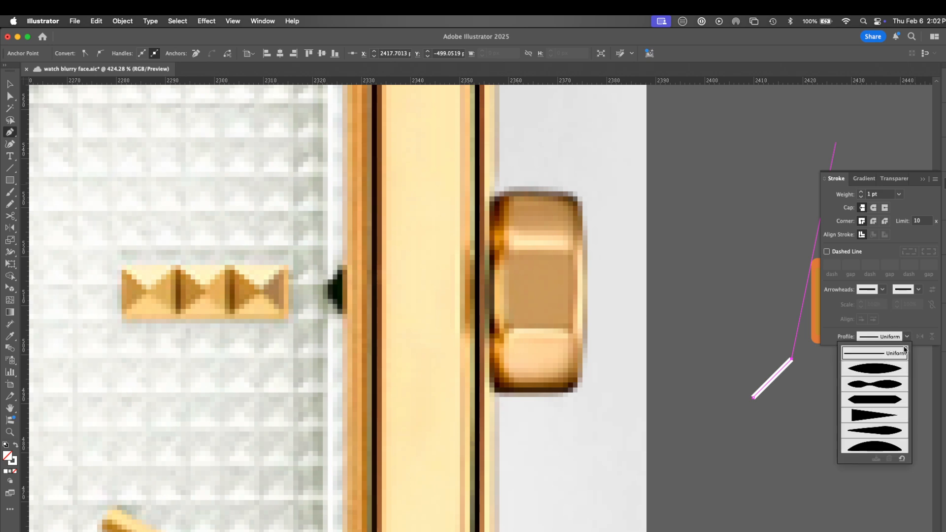
{"action": "left_click", "coordinate": [890, 367]}
{"action": "mouse_move", "coordinate": [761, 371]}
{"action": "left_mouse_down"}
{"action": "mouse_move", "coordinate": [588, 386]}
{"action": "mouse_move", "coordinate": [718, 291]}
{"action": "left_mouse_up"}
{"action": "key", "text": "v"}
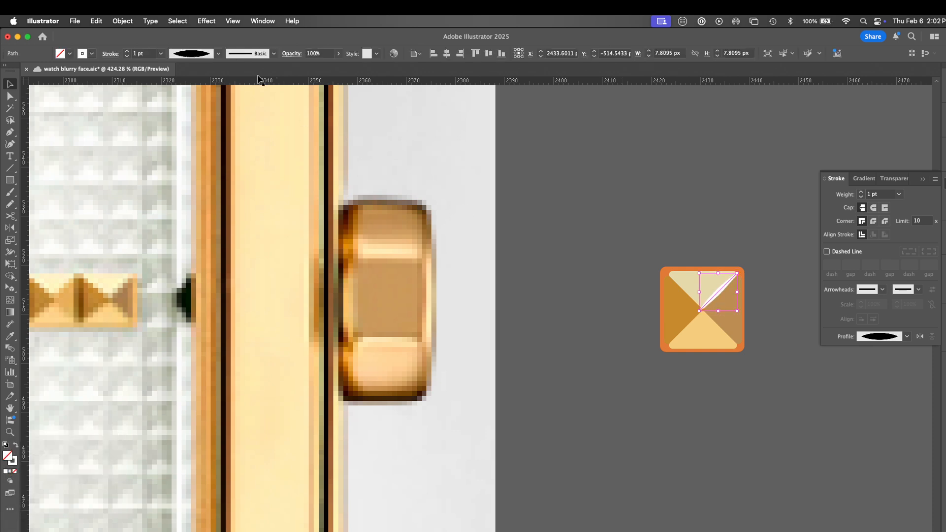
Apply a Gaussian Blur of about 1.6 pixels to the white edge line and check the document raster effects settings.
{"action": "left_click", "coordinate": [206, 20]}
{"action": "left_click", "coordinate": [219, 47]}
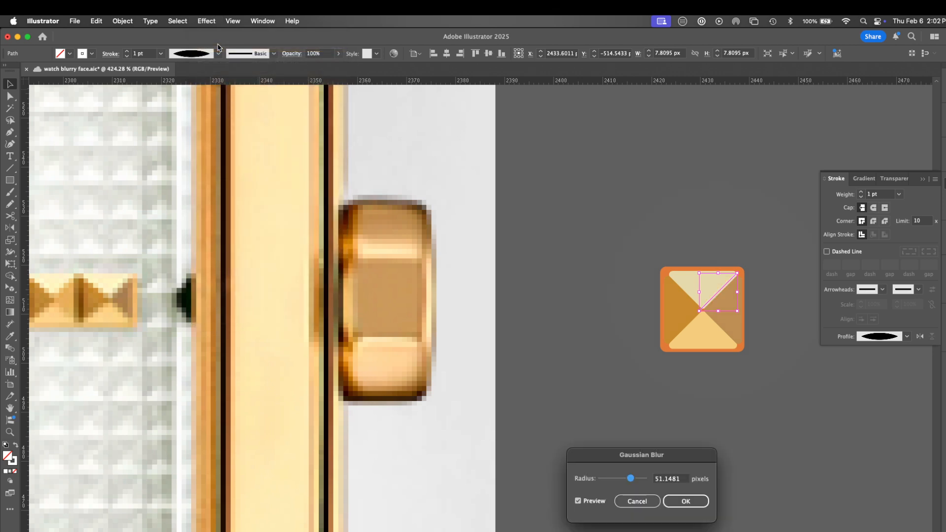
{"action": "left_click_drag", "start_coordinate": [632, 480], "coordinate": [602, 480]}
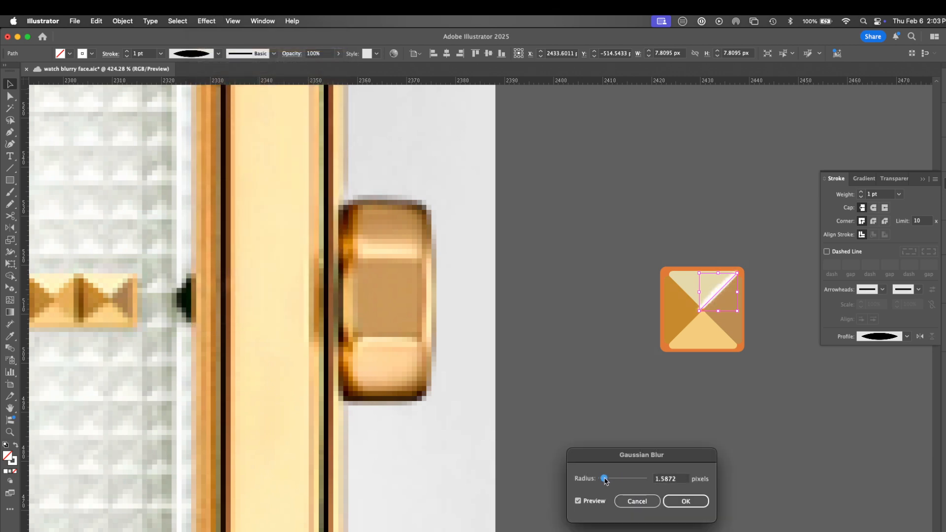
{"action": "left_click", "coordinate": [689, 501]}
{"action": "left_click", "coordinate": [207, 21]}
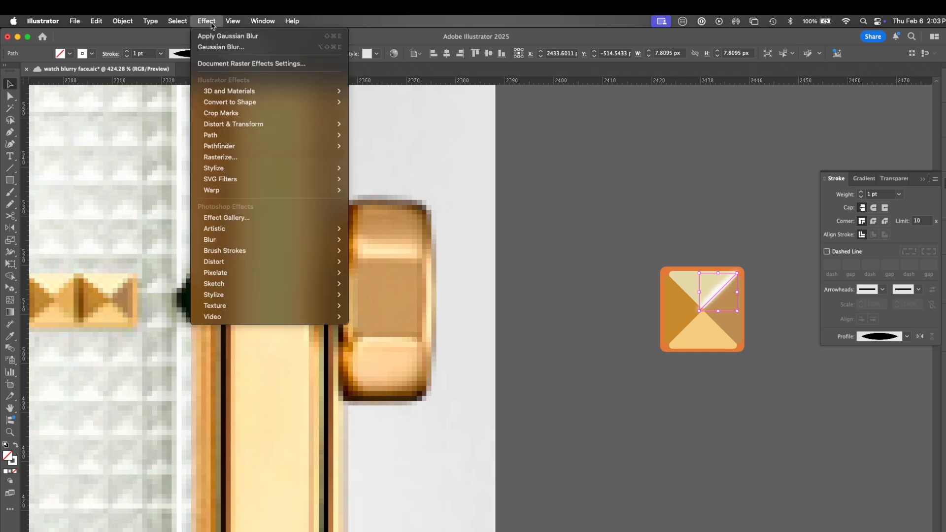
{"action": "left_click", "coordinate": [275, 65]}
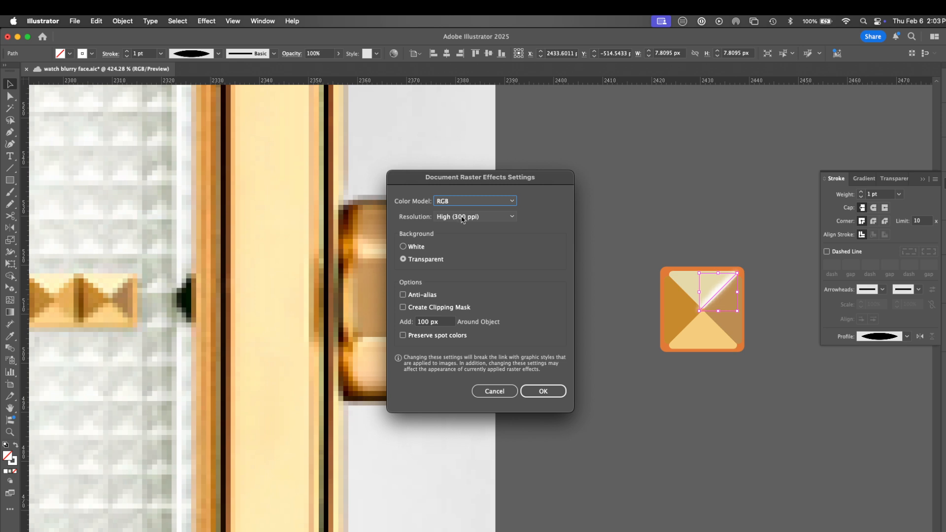
{"action": "left_click", "coordinate": [502, 392]}
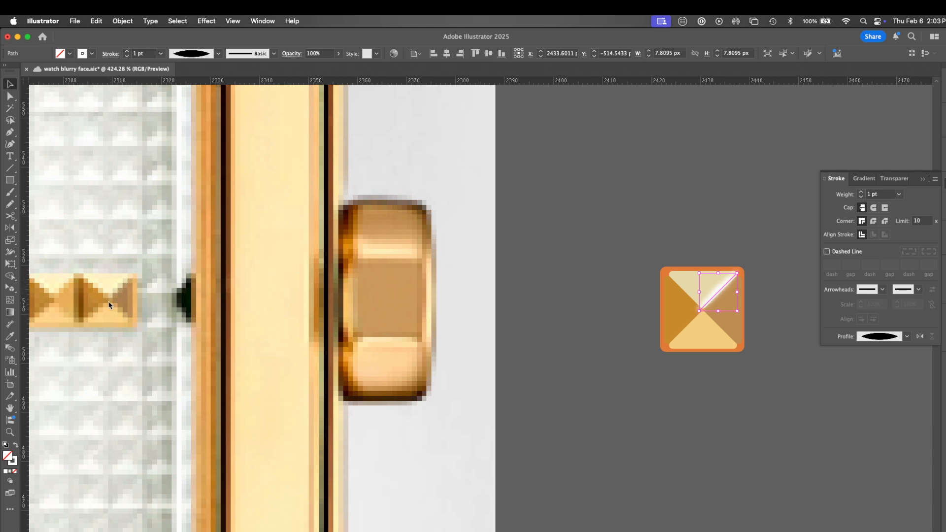
Tint the blurred edge line's stroke to the pale green #f0ffed.
{"action": "left_click", "coordinate": [944, 80]}
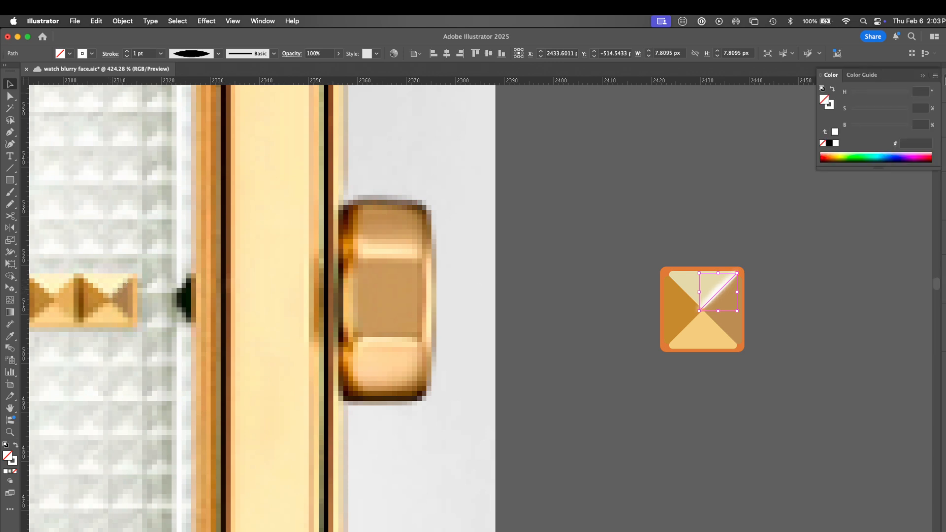
{"action": "left_click", "coordinate": [833, 106]}
{"action": "mouse_move", "coordinate": [855, 112]}
{"action": "left_mouse_down"}
{"action": "mouse_move", "coordinate": [905, 109]}
{"action": "mouse_move", "coordinate": [867, 93]}
{"action": "mouse_move", "coordinate": [858, 114]}
{"action": "left_mouse_up"}
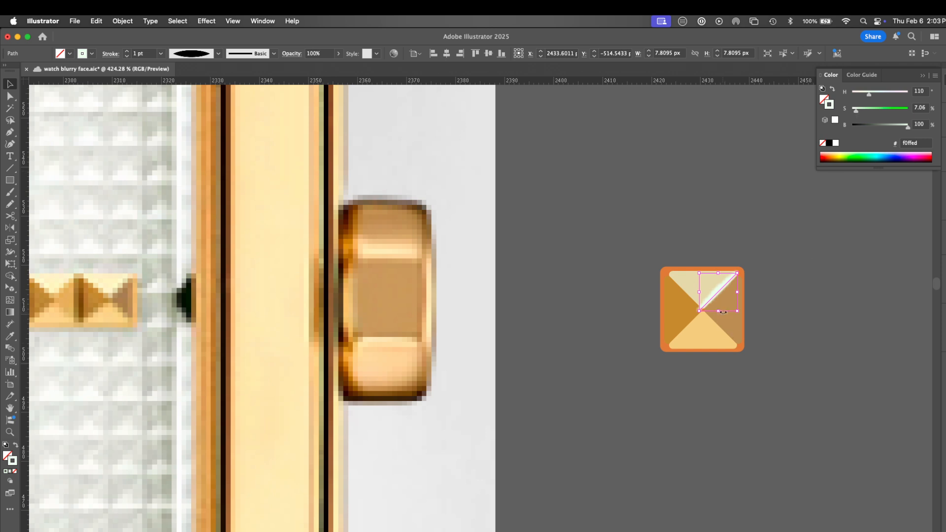
{"action": "key", "text": "v"}
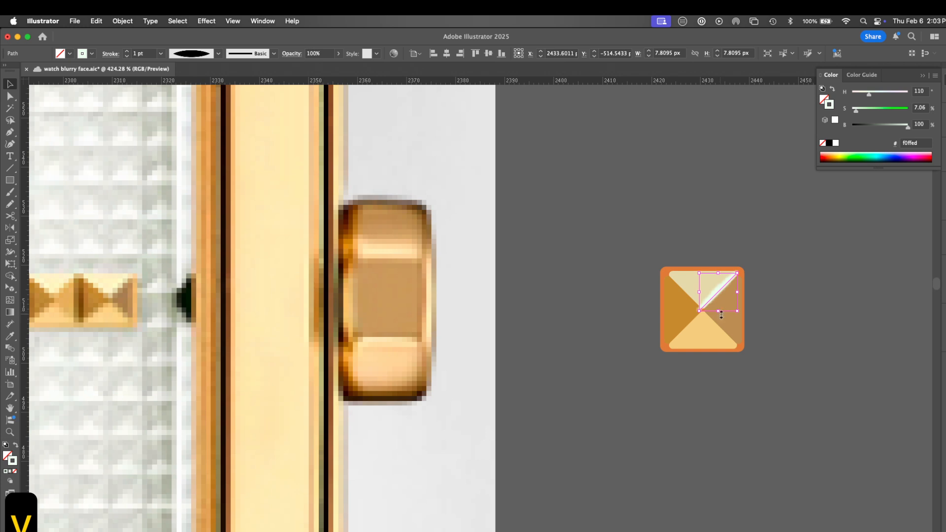
Duplicate the blurred edge line slightly down and to the right, and set the copy's blend mode to Multiply.
{"action": "left_click", "coordinate": [719, 298]}
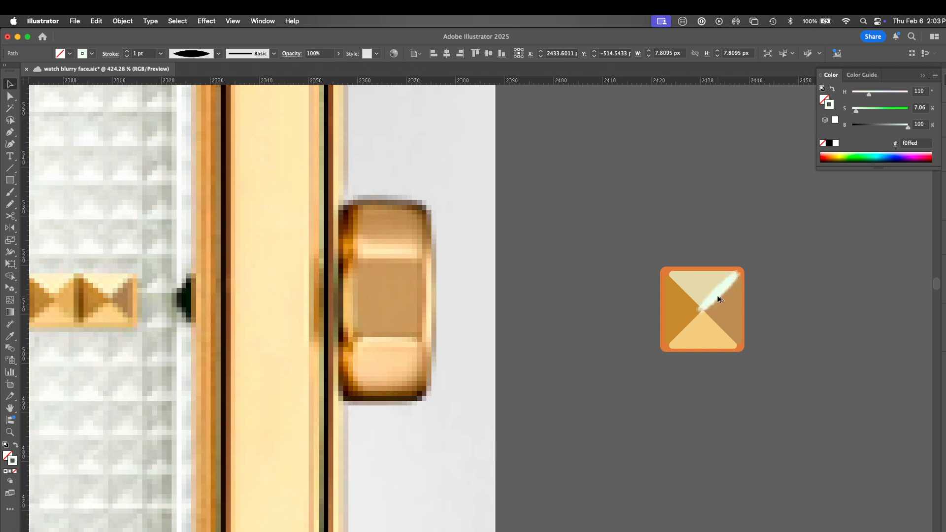
{"action": "left_click", "coordinate": [713, 301]}
{"action": "key", "text": "super+shift+F10"}
{"action": "left_click", "coordinate": [848, 194]}
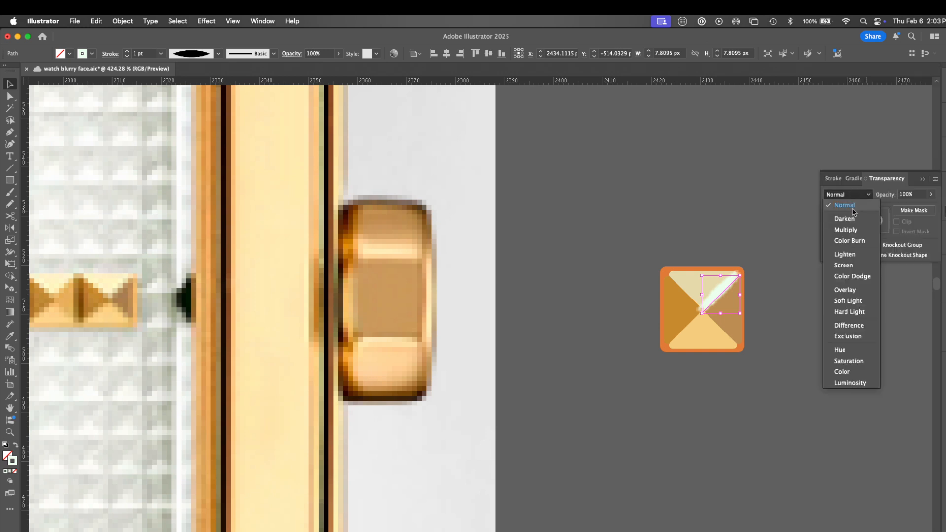
{"action": "left_click", "coordinate": [846, 230]}
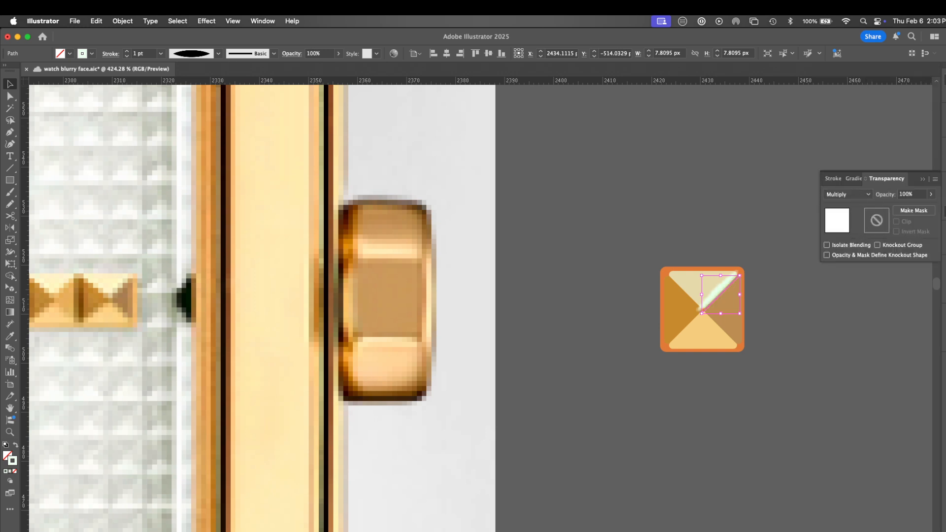
Darken the Multiply line's stroke to the muted beige #bab095 as a shadow and deselect it.
{"action": "key", "text": "super+shift+F10"}
{"action": "mouse_move", "coordinate": [857, 111]}
{"action": "left_mouse_down"}
{"action": "mouse_move", "coordinate": [898, 127]}
{"action": "mouse_move", "coordinate": [863, 111]}
{"action": "mouse_move", "coordinate": [859, 97]}
{"action": "left_mouse_up"}
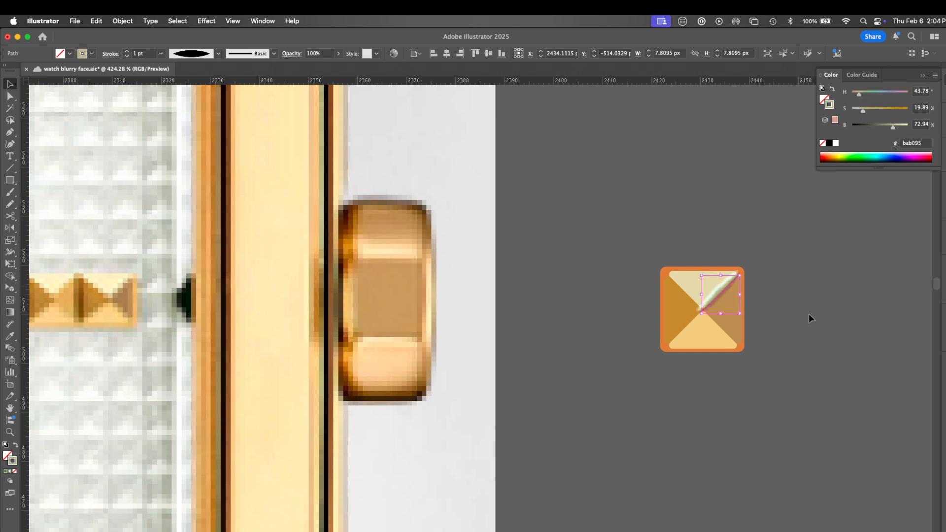
{"action": "left_click", "coordinate": [765, 381]}
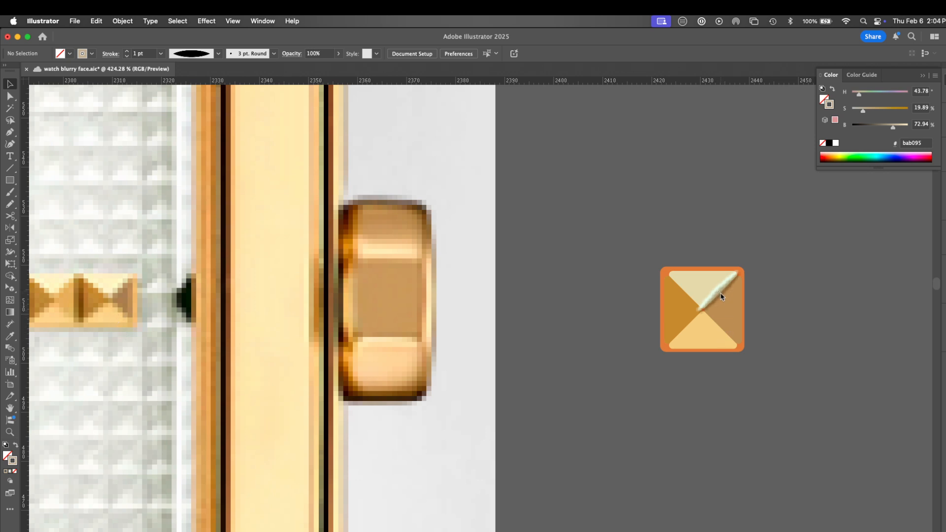
{"action": "left_click", "coordinate": [796, 282]}
{"action": "left_click_drag", "start_coordinate": [718, 294], "coordinate": [732, 241]}
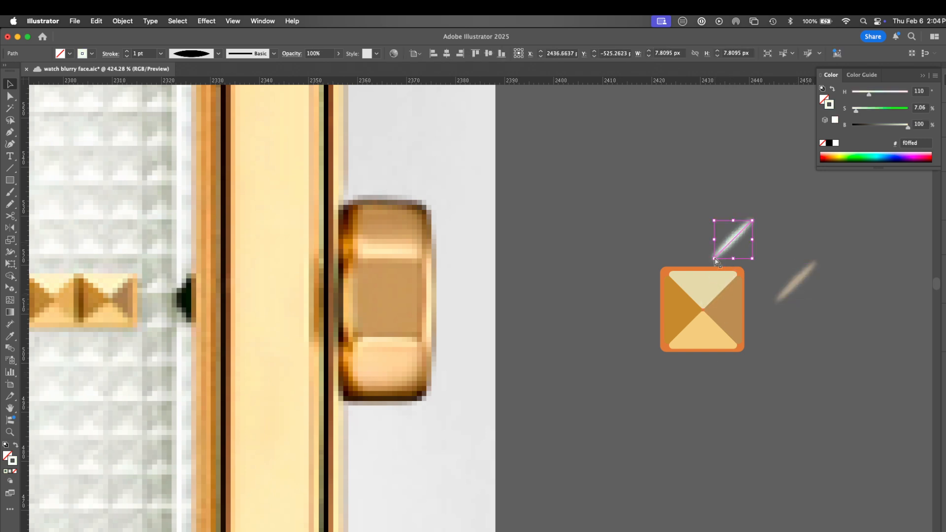
{"action": "key", "text": "super+z"}
{"action": "key", "text": "super+z"}
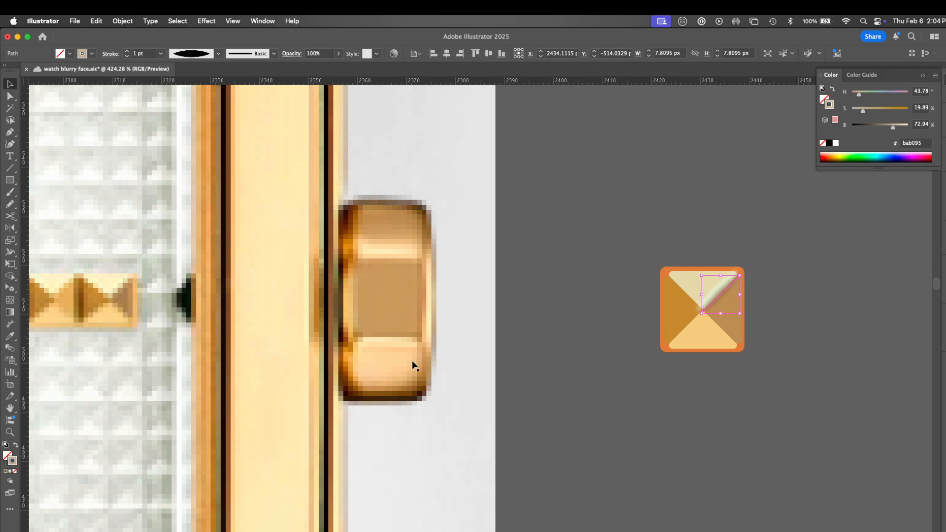
Draw an ellipse about 9.8 by 7.6 px over the pyramid's centre with a white fill and no stroke.
{"action": "key", "text": "l"}
{"action": "left_click_drag", "start_coordinate": [680, 326], "coordinate": [728, 291]}
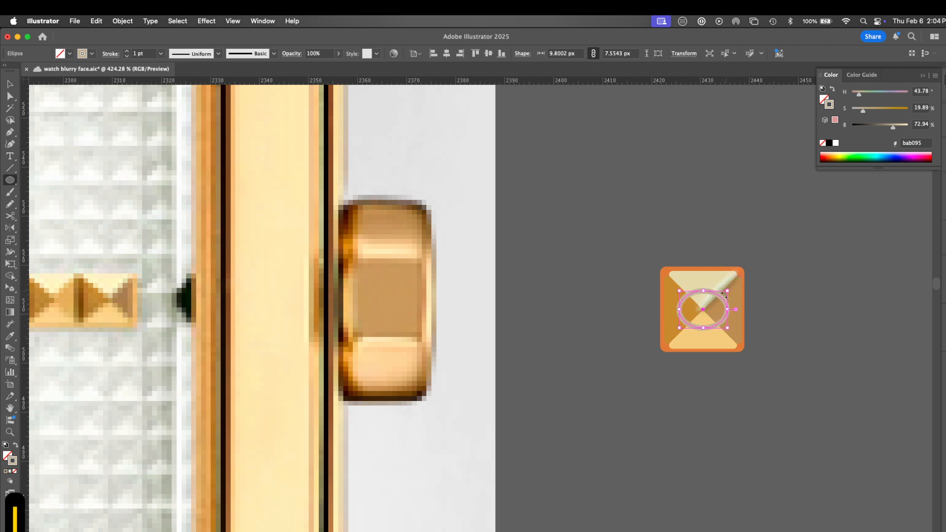
{"action": "key", "text": "shift+x"}
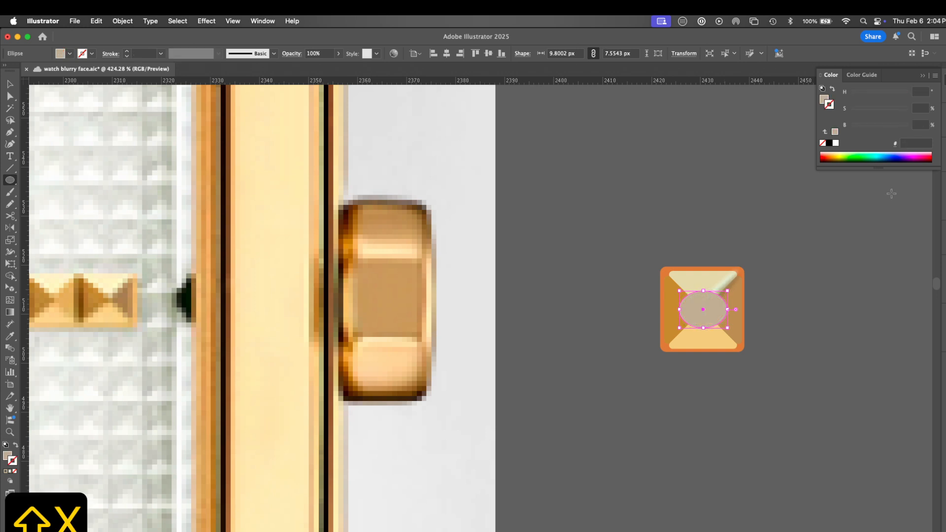
{"action": "key", "text": "d"}
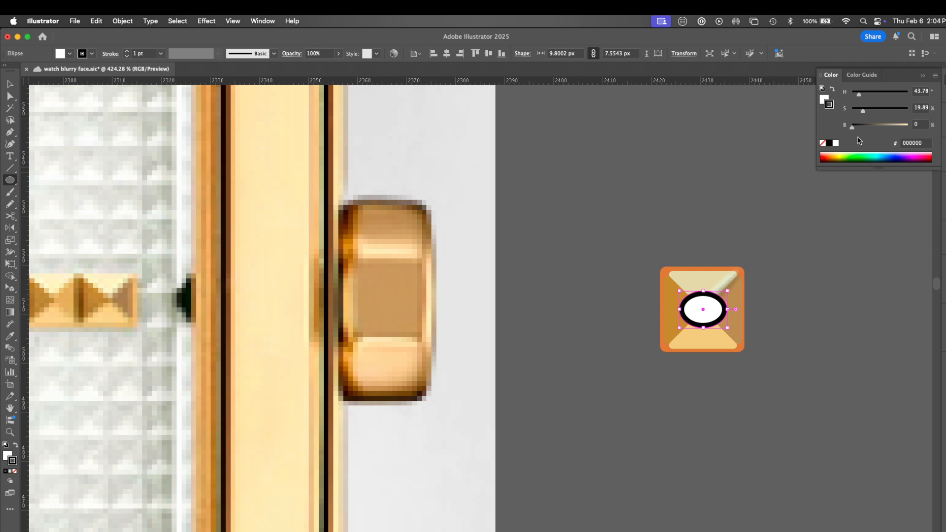
{"action": "key", "text": "slash"}
Apply Gaussian Blur to the white ellipse and raise its radius to about 6.1 pixels.
{"action": "left_click", "coordinate": [207, 21]}
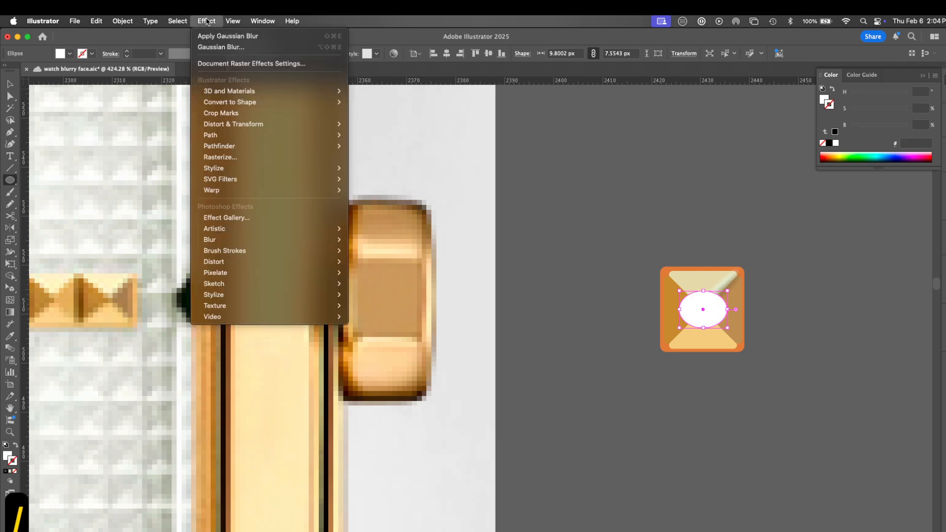
{"action": "left_click", "coordinate": [223, 37]}
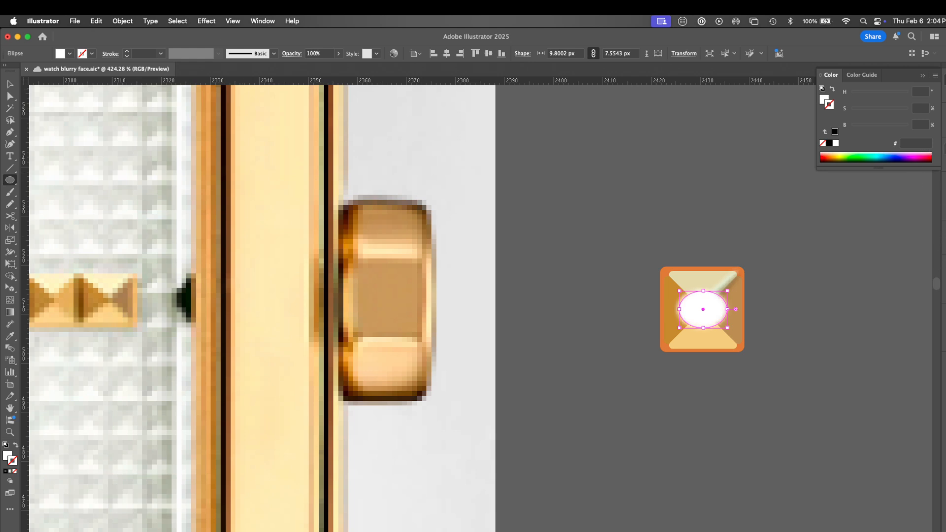
{"action": "left_click", "coordinate": [942, 148]}
{"action": "left_click", "coordinate": [869, 225]}
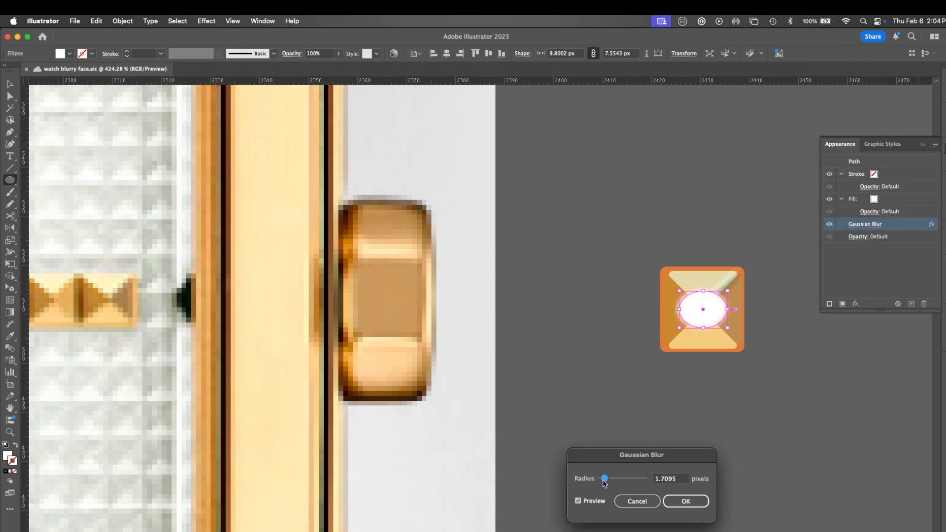
{"action": "left_click_drag", "start_coordinate": [604, 481], "coordinate": [613, 480]}
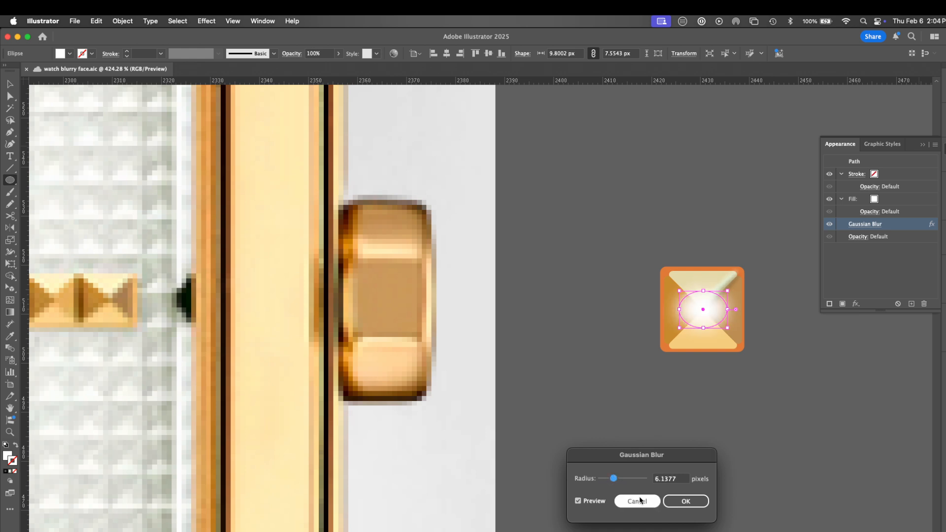
{"action": "left_click", "coordinate": [685, 500]}
Set the blurred ellipse's blend mode to Overlay and its opacity to 25%.
{"action": "left_click", "coordinate": [942, 211]}
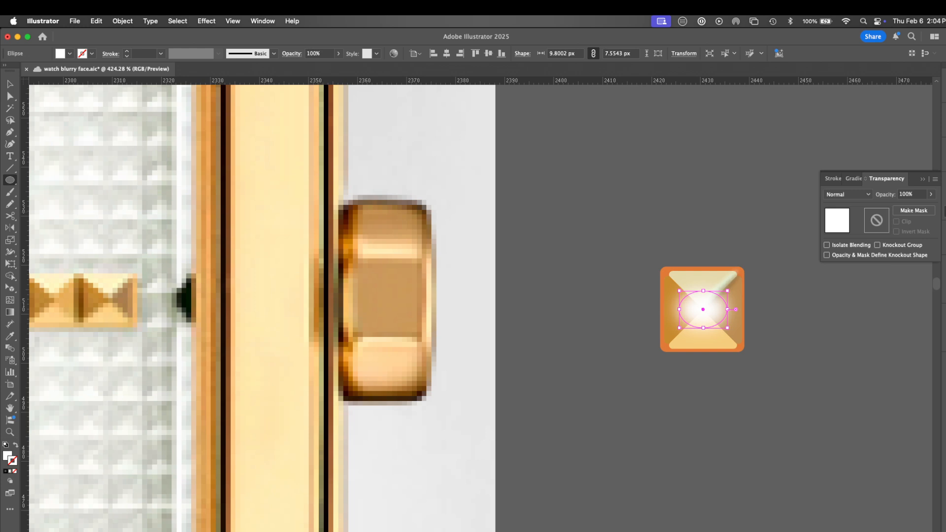
{"action": "left_click", "coordinate": [868, 195]}
{"action": "left_click", "coordinate": [857, 291]}
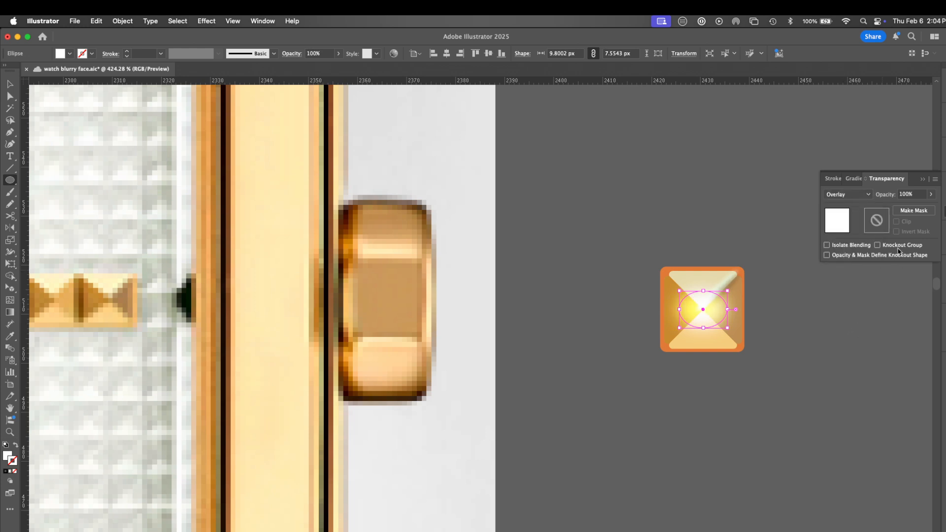
{"action": "left_click", "coordinate": [930, 195]}
{"action": "left_click_drag", "start_coordinate": [923, 211], "coordinate": [902, 209]}
{"action": "left_click", "coordinate": [788, 450]}
{"action": "left_click", "coordinate": [462, 315]}
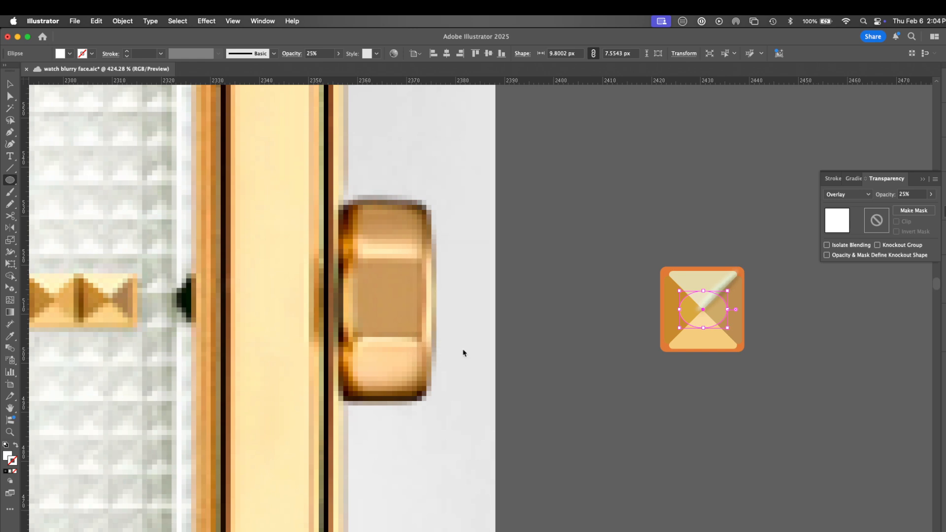
Turn the ellipse's Gaussian Blur off and back on, and deselect the ellipse.
{"action": "key", "text": "shift+F6"}
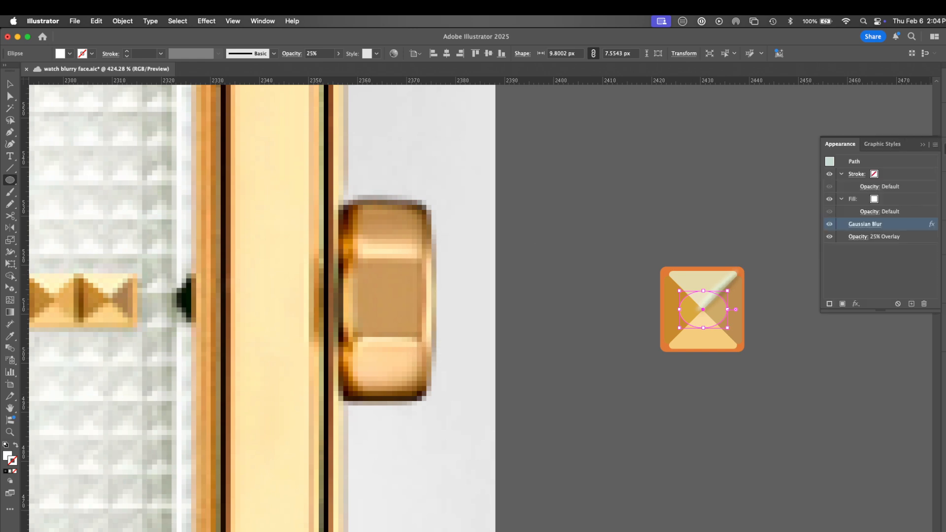
{"action": "left_click", "coordinate": [829, 224]}
{"action": "left_click", "coordinate": [829, 224]}
{"action": "key", "text": "v"}
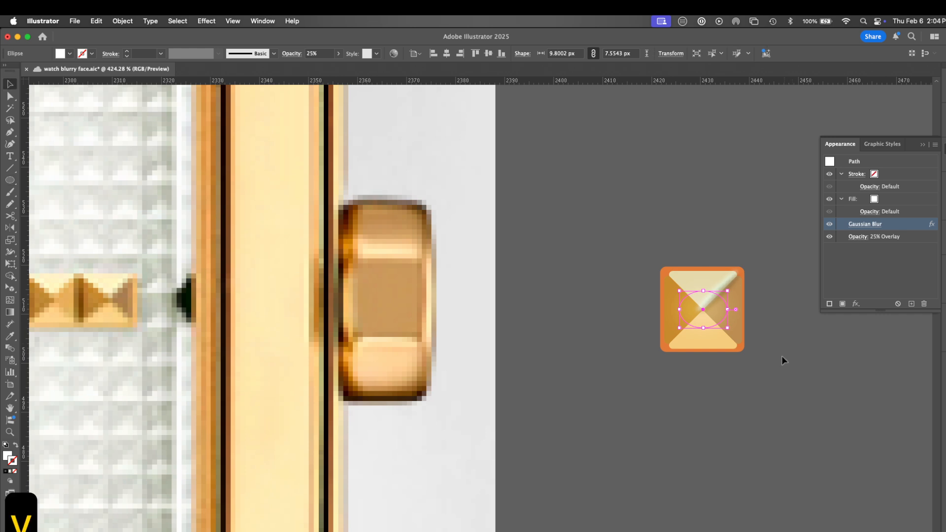
{"action": "left_click", "coordinate": [776, 378]}
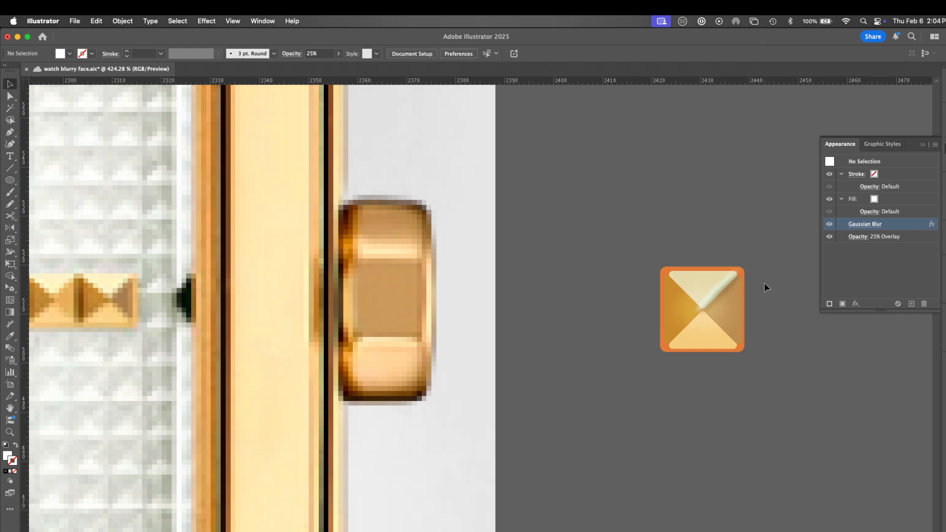
Recolour the pyramid's rounded base with light gold sampled from the photo's hour marker, as a fill with no stroke.
{"action": "key", "text": "super+a"}
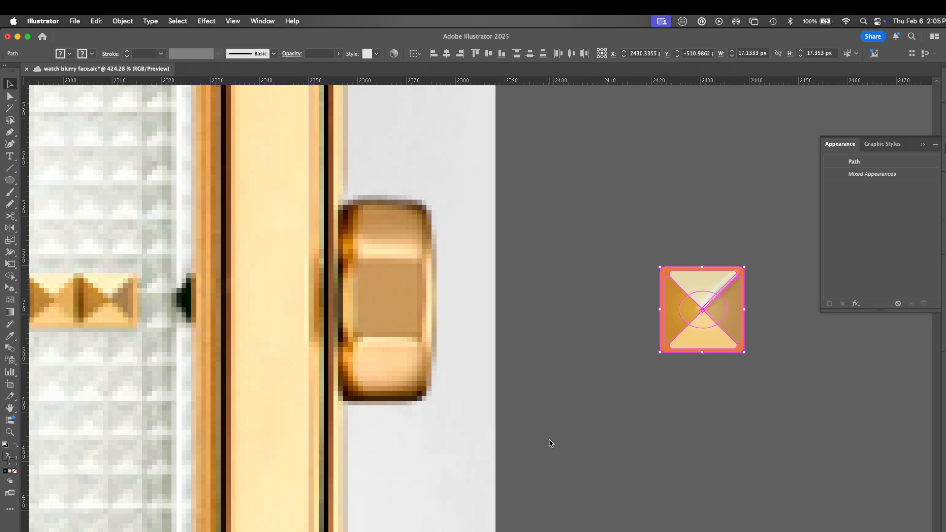
{"action": "left_click", "coordinate": [738, 353]}
{"action": "left_click", "coordinate": [742, 351]}
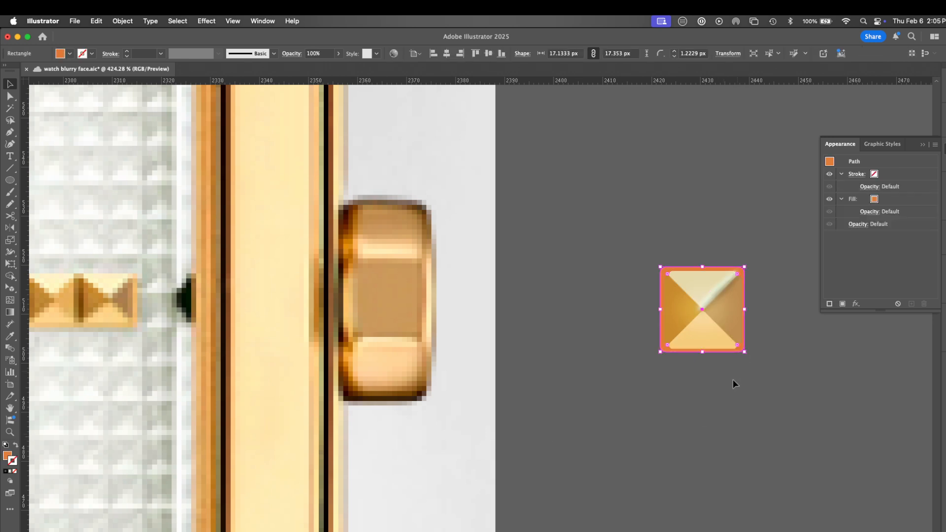
{"action": "key", "text": "i"}
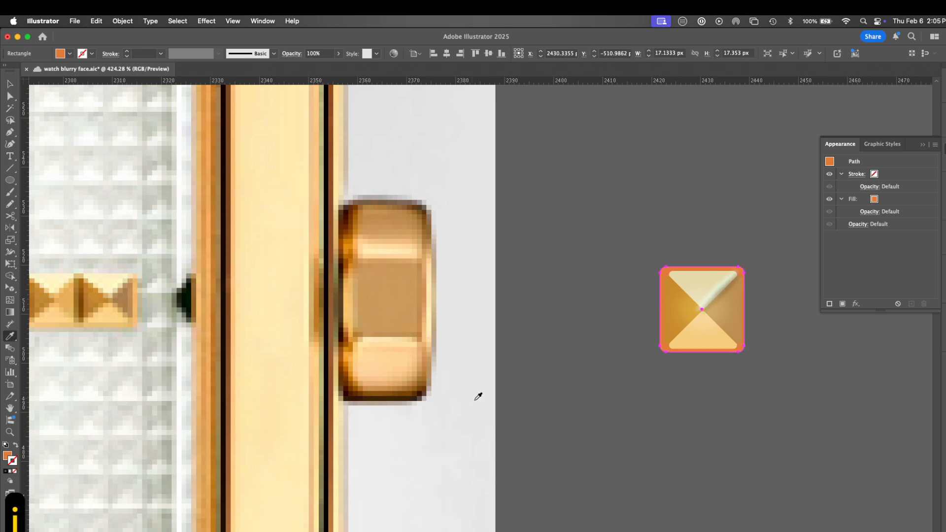
{"action": "left_click", "coordinate": [134, 314]}
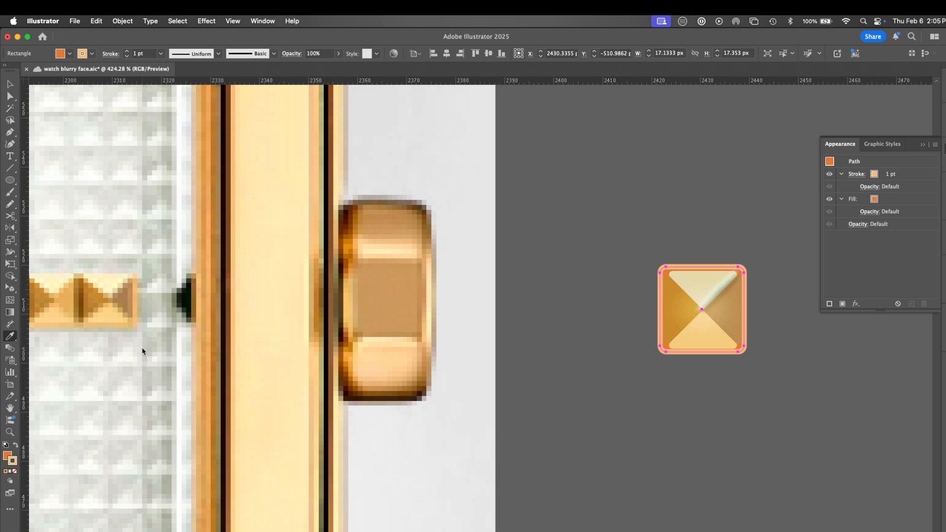
{"action": "key", "text": "shift+x"}
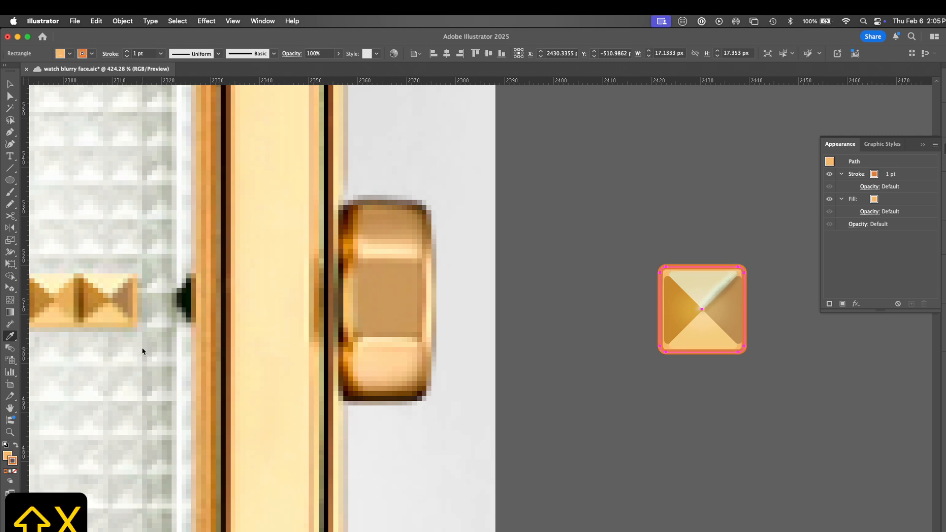
{"action": "key", "text": "slash"}
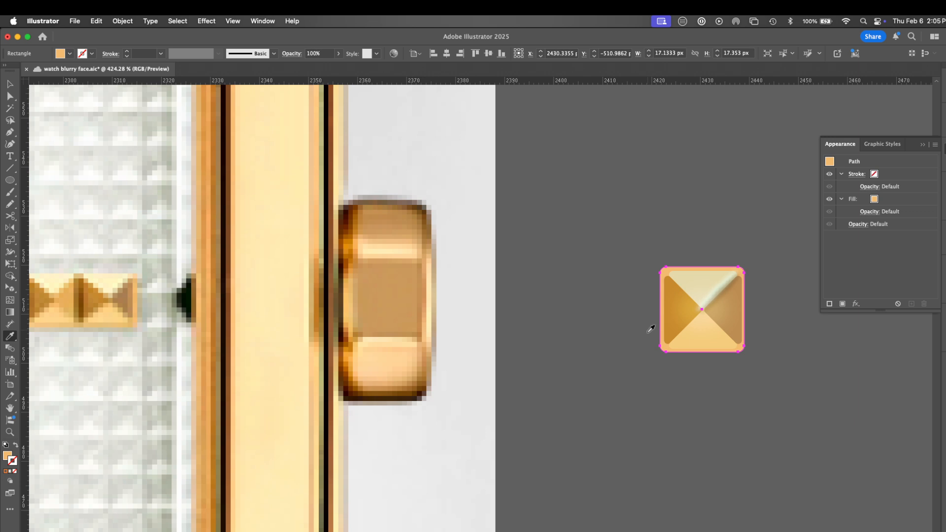
{"action": "key", "text": "m"}
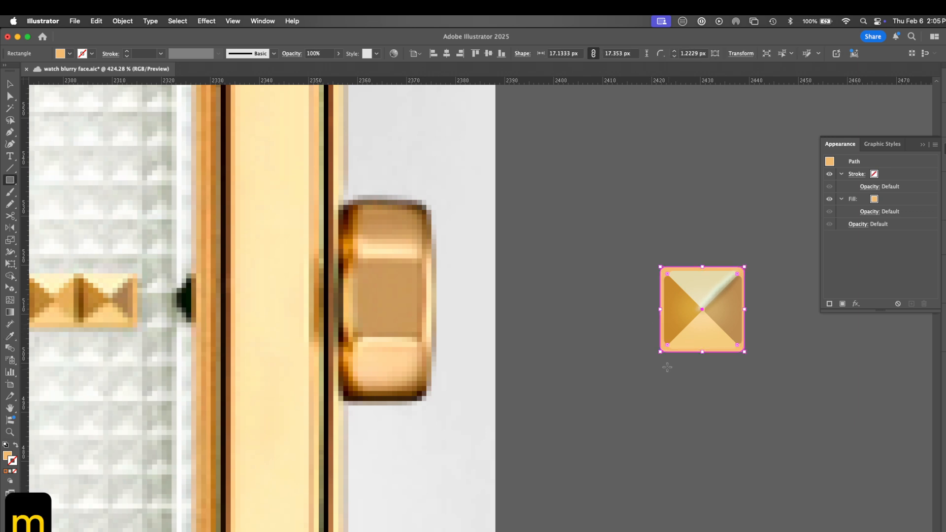
Draw a rectangle about 21 by 23 px over the pyramid, filled with a gold gradient fading to 0% opacity at 81.13%.
{"action": "left_click_drag", "start_coordinate": [649, 362], "coordinate": [750, 249]}
{"action": "left_click", "coordinate": [944, 198]}
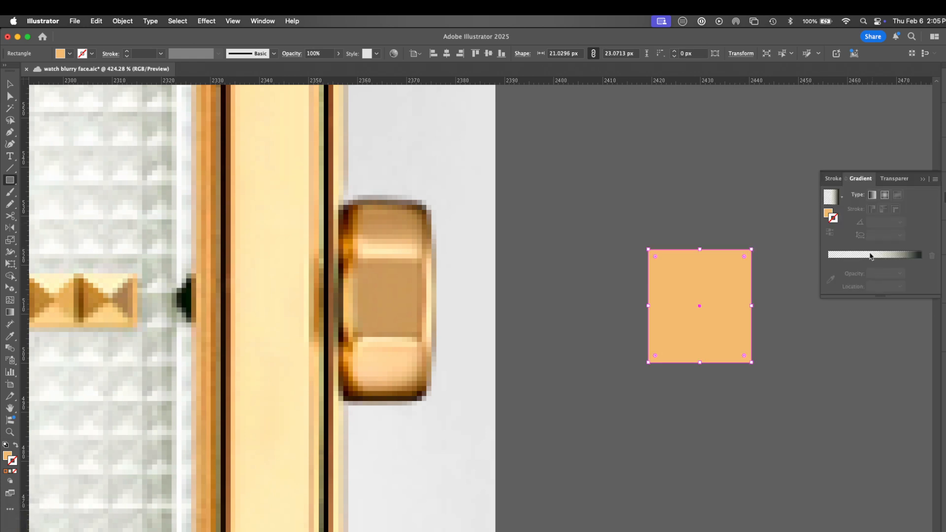
{"action": "left_click_drag", "start_coordinate": [829, 215], "coordinate": [919, 291]}
{"action": "left_click", "coordinate": [916, 273]}
{"action": "left_click", "coordinate": [833, 274]}
{"action": "left_click_drag", "start_coordinate": [849, 274], "coordinate": [904, 273]}
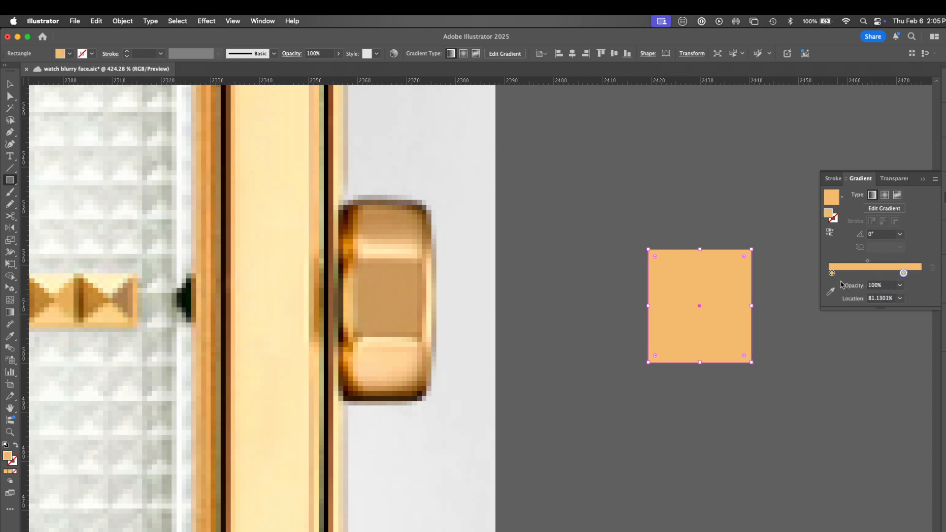
{"action": "left_click", "coordinate": [900, 286]}
{"action": "left_click", "coordinate": [909, 296]}
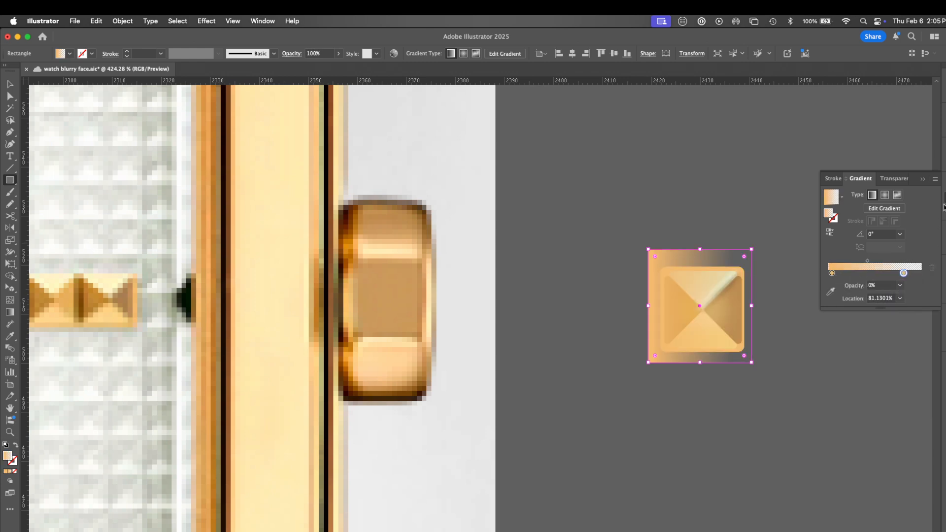
Set the gradient rectangle's blend mode to Multiply and narrow it from both sides to about 18.4 px, just wider than the pyramid.
{"action": "left_click", "coordinate": [894, 179]}
{"action": "left_click", "coordinate": [847, 194]}
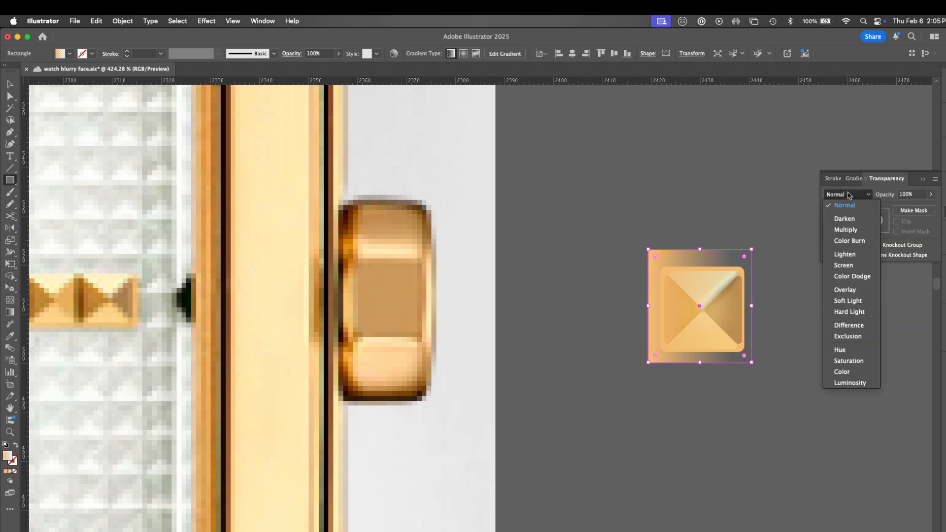
{"action": "left_click", "coordinate": [855, 233]}
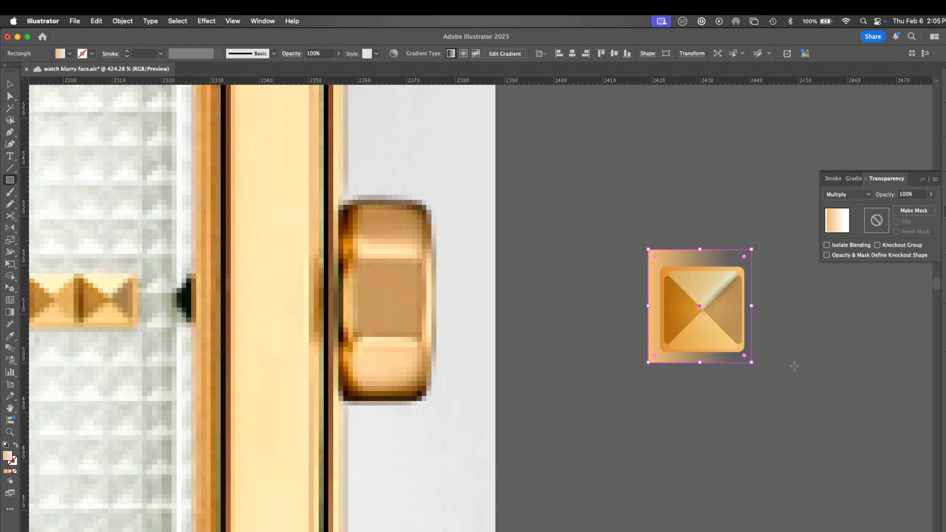
{"action": "left_click_drag", "start_coordinate": [750, 307], "coordinate": [748, 307]}
{"action": "left_click_drag", "start_coordinate": [648, 306], "coordinate": [658, 306]}
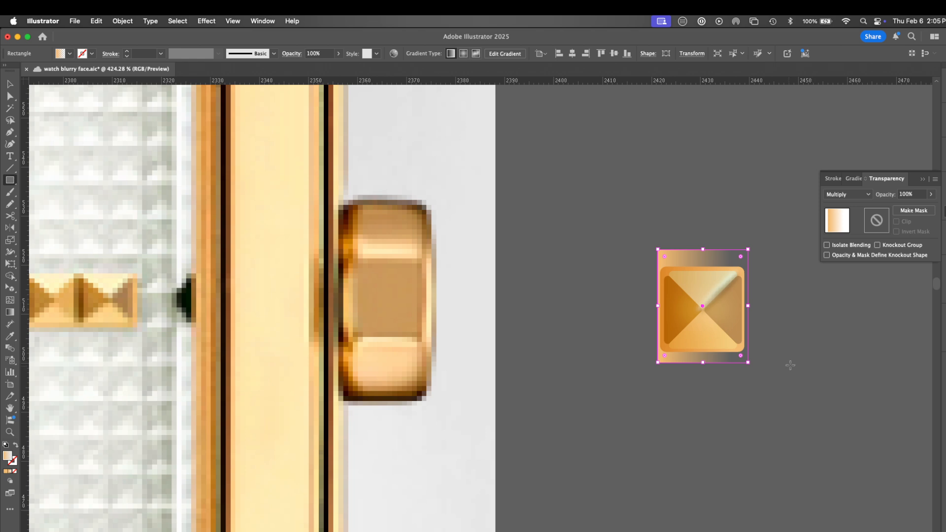
Trim the gradient rectangle to the pyramid's rounded base with the Shape Builder, removing the excess outside, and check the pyramid's shapes.
{"action": "key", "text": "v"}
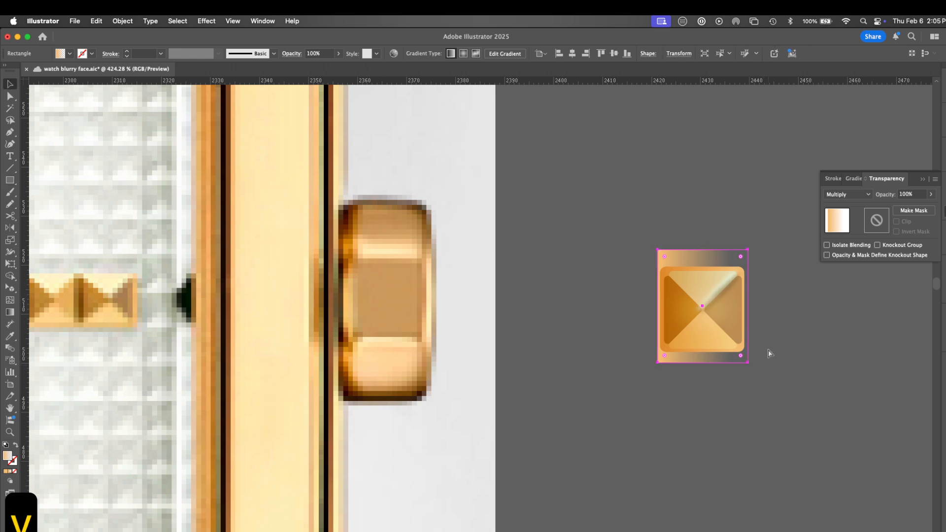
{"action": "key", "text": "super+y"}
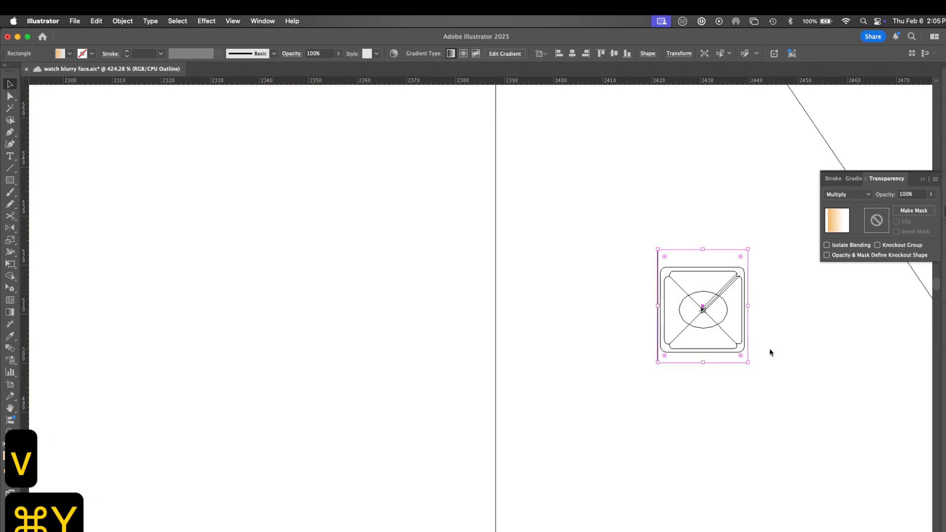
{"action": "left_click", "coordinate": [723, 270], "text": "shift"}
{"action": "left_click", "coordinate": [746, 292], "text": "shift"}
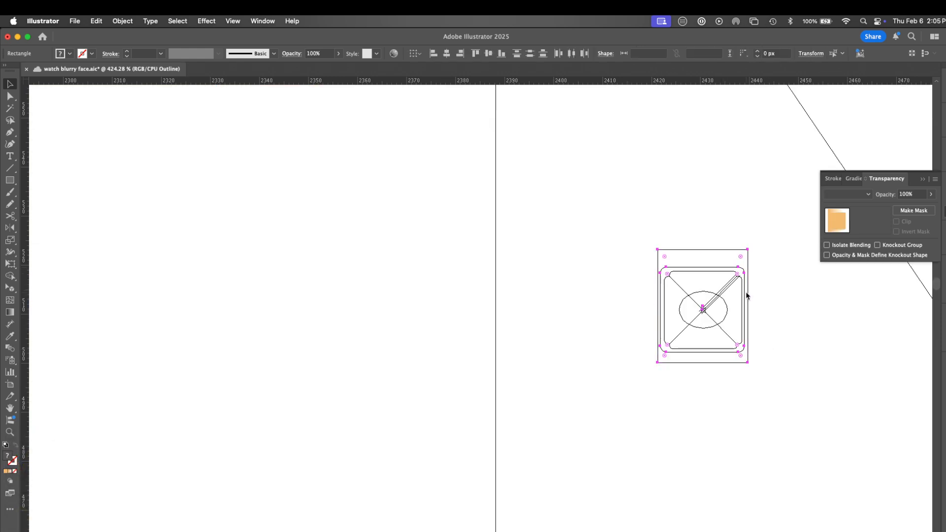
{"action": "key", "text": "super+y"}
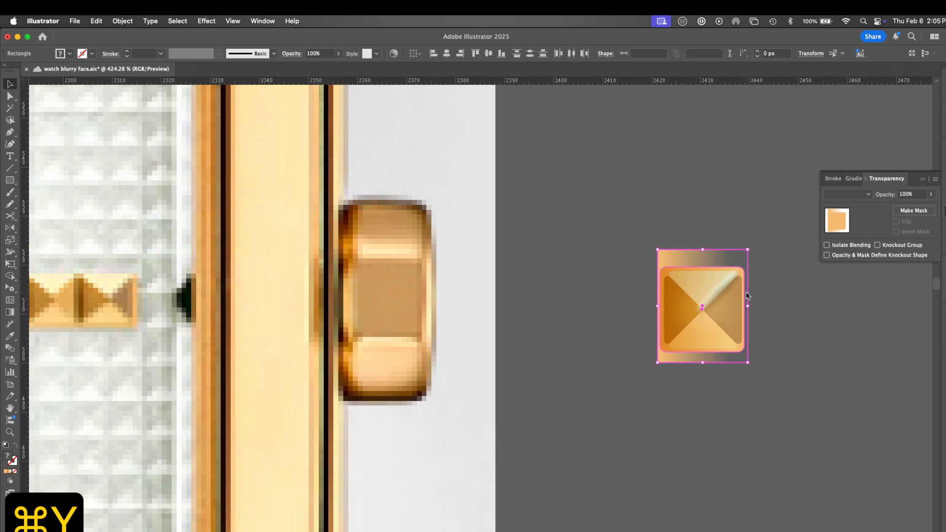
{"action": "key", "text": "shift+m"}
{"action": "left_click", "coordinate": [742, 254], "text": "alt"}
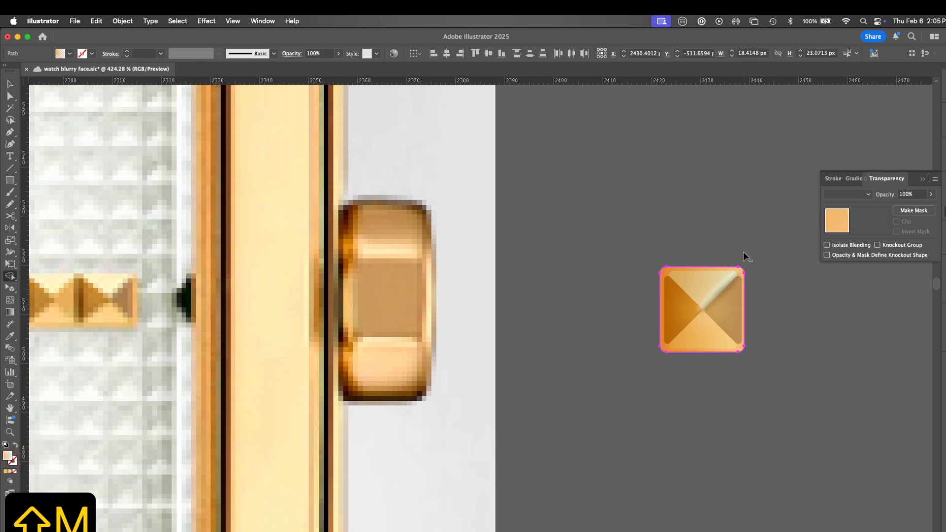
{"action": "key", "text": "v"}
{"action": "left_click", "coordinate": [777, 382]}
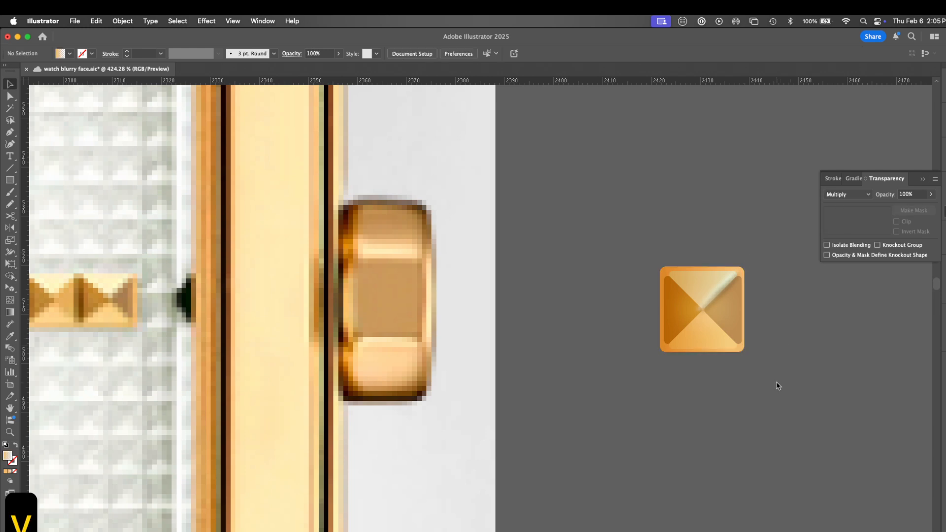
{"action": "left_click_drag", "start_coordinate": [770, 264], "coordinate": [542, 416]}
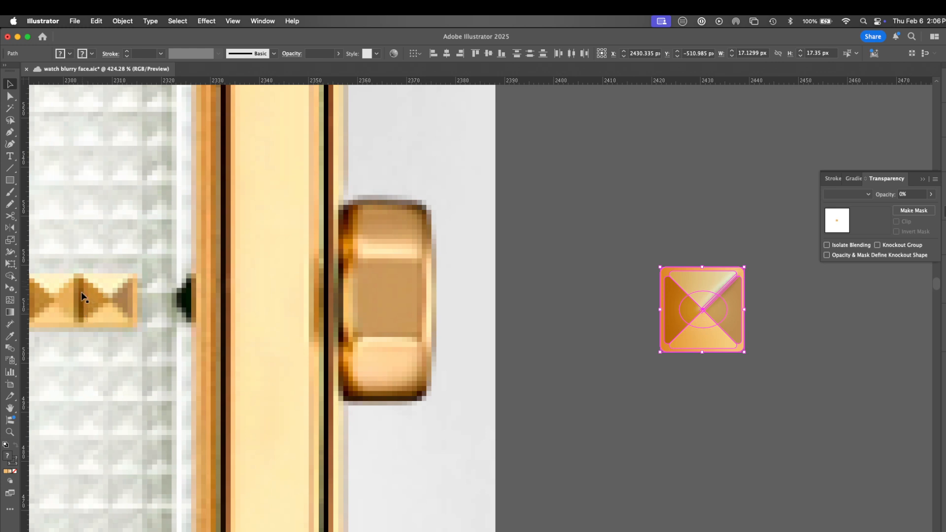
{"action": "left_click", "coordinate": [787, 316]}
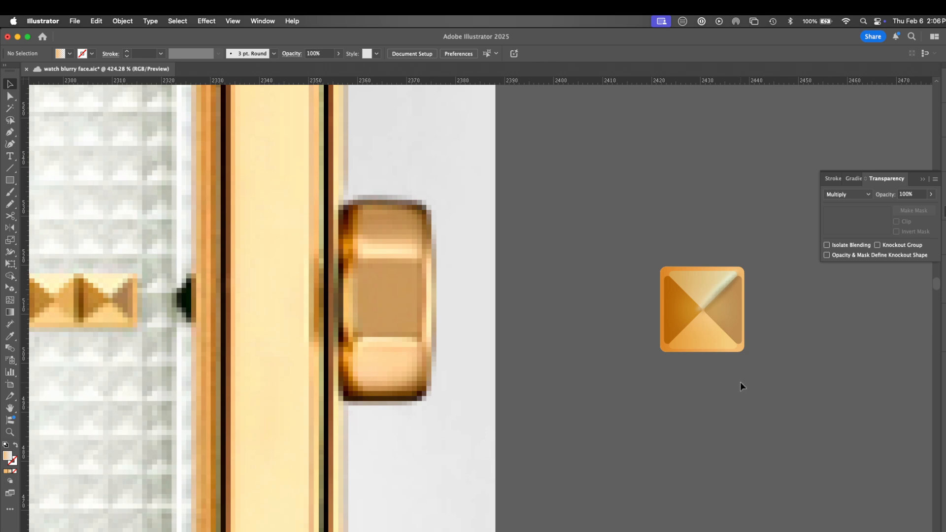
Move the textured dial panel and the green shadow group together farther right, clear of the gold pyramid.
{"action": "key", "text": "super+minus"}
{"action": "key", "text": "super+minus"}
{"action": "key", "text": "super+minus"}
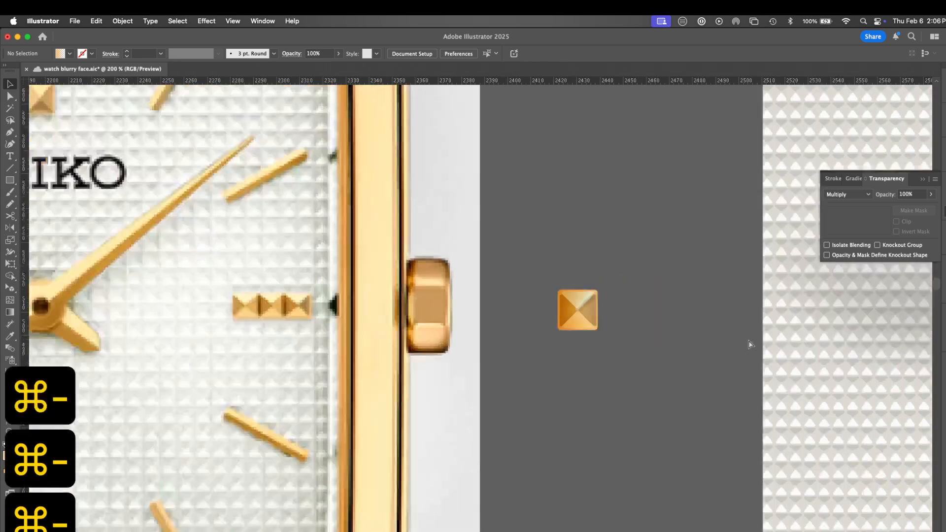
{"action": "key", "text": "super+minus"}
{"action": "key", "text": "super+minus"}
{"action": "key", "text": "super+minus"}
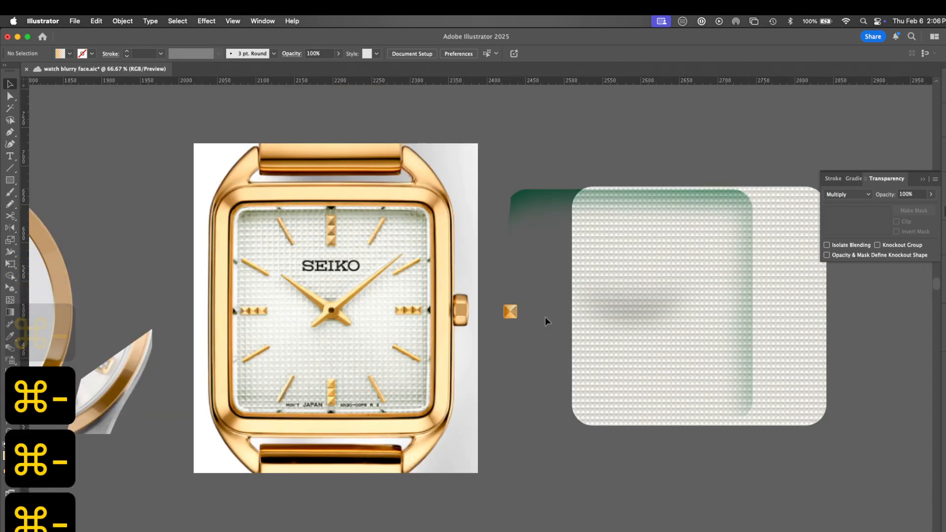
{"action": "left_click", "coordinate": [526, 333]}
{"action": "left_click", "coordinate": [754, 231], "text": "shift"}
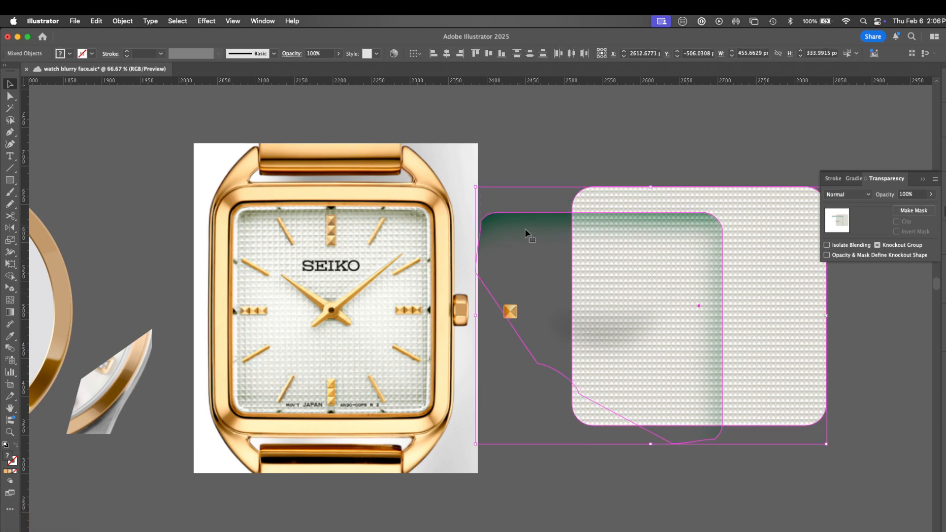
{"action": "left_click_drag", "start_coordinate": [524, 229], "coordinate": [707, 186]}
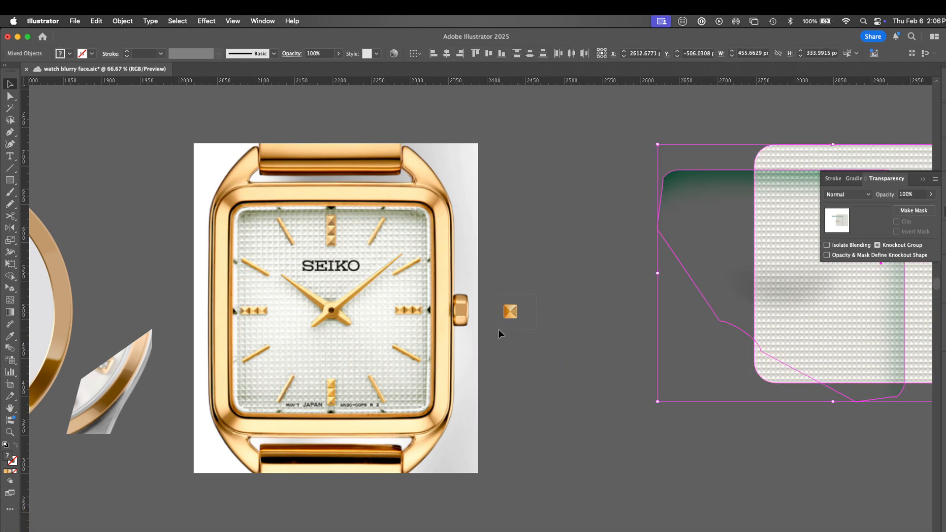
Group all the pyramid's shapes and rename the group "zelda stone".
{"action": "left_click_drag", "start_coordinate": [536, 295], "coordinate": [499, 329]}
{"action": "key", "text": "super+g"}
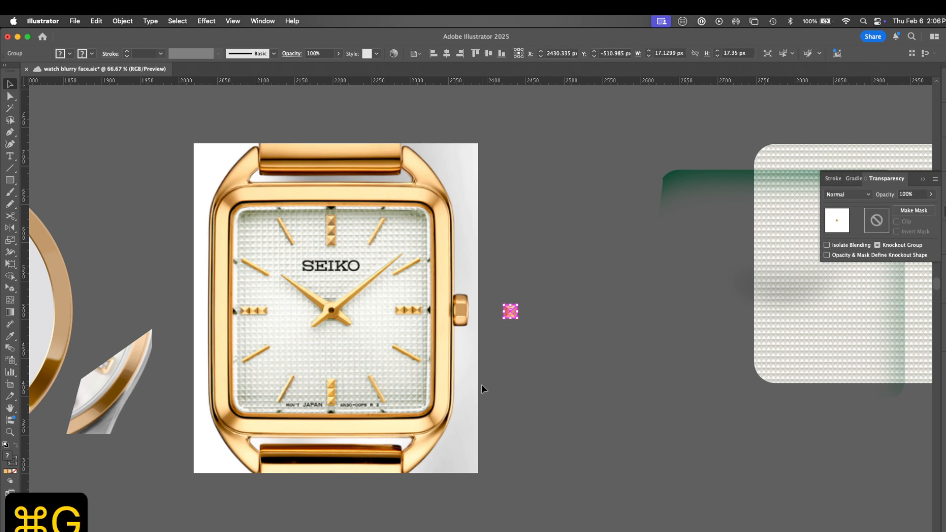
{"action": "left_click", "coordinate": [944, 337]}
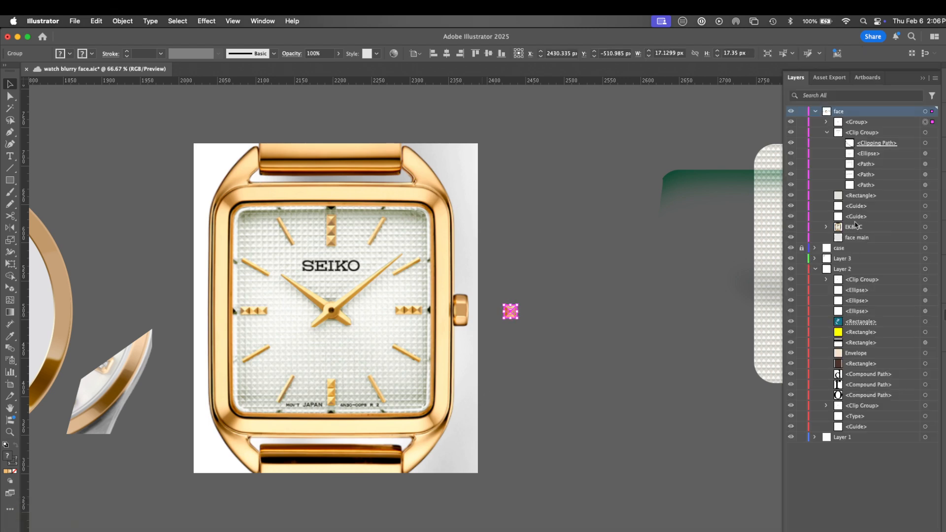
{"action": "double_click", "coordinate": [858, 122]}
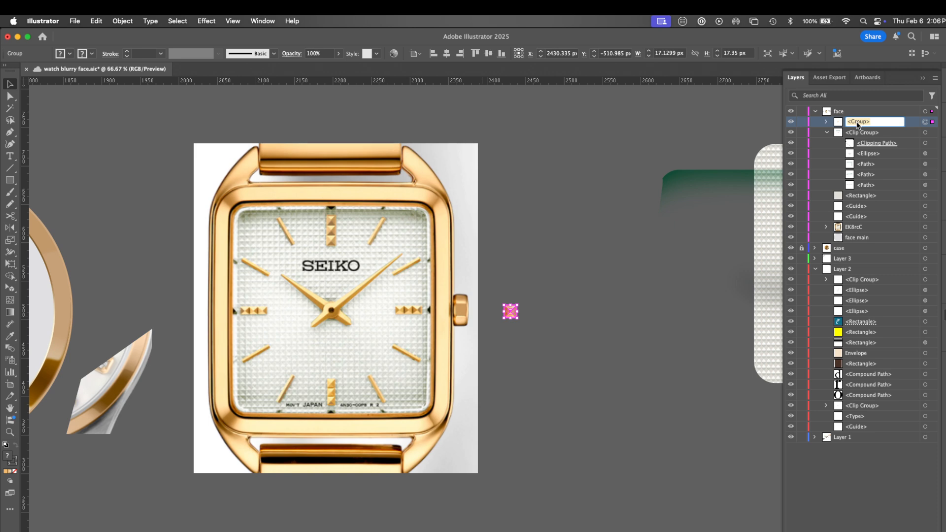
{"action": "type", "text": "zelda"}
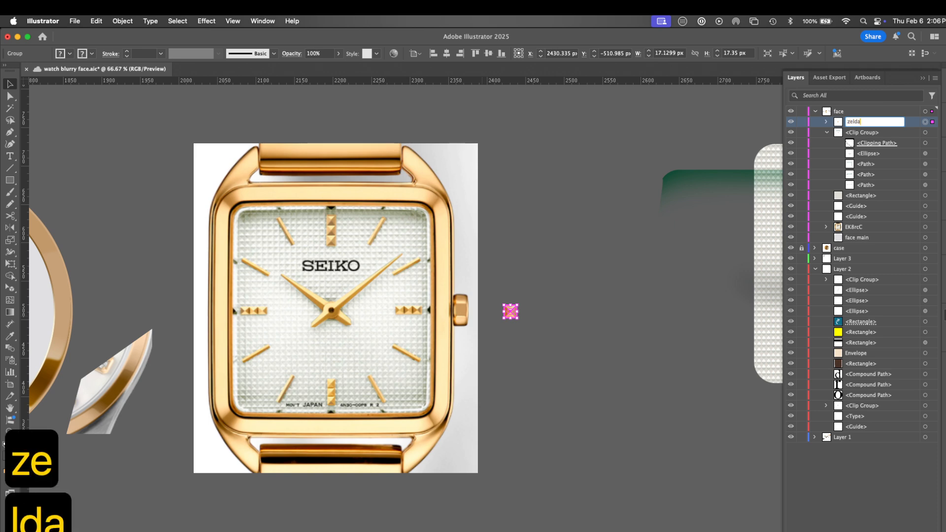
{"action": "type", "text": " stone"}
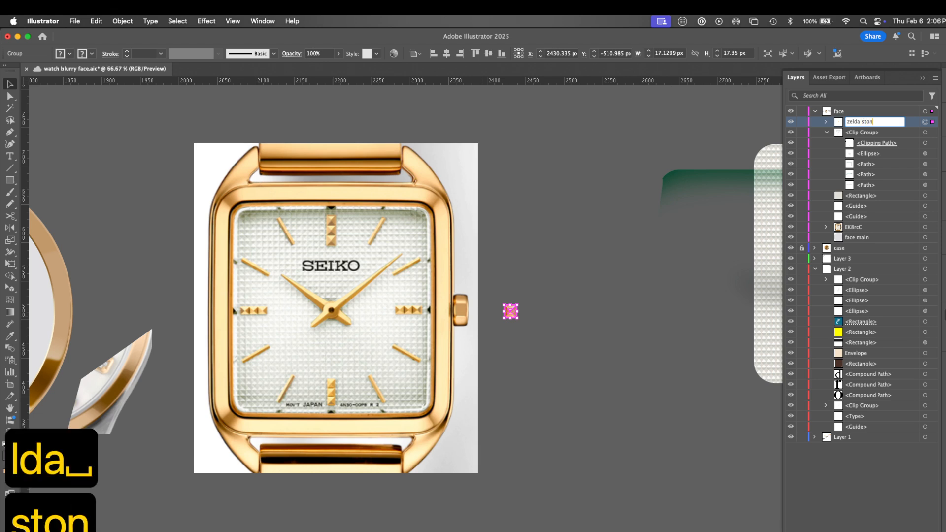
{"action": "key", "text": "Return"}
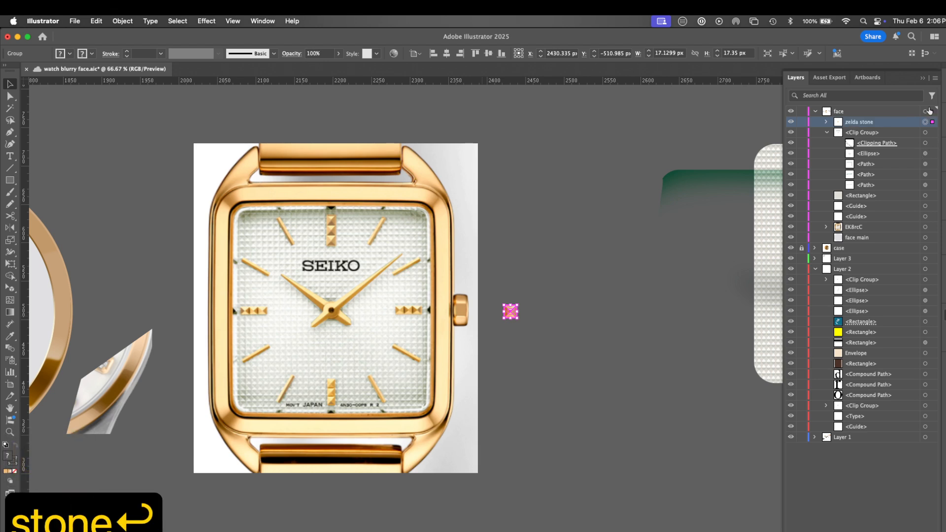
{"action": "key", "text": "shift+Tab"}
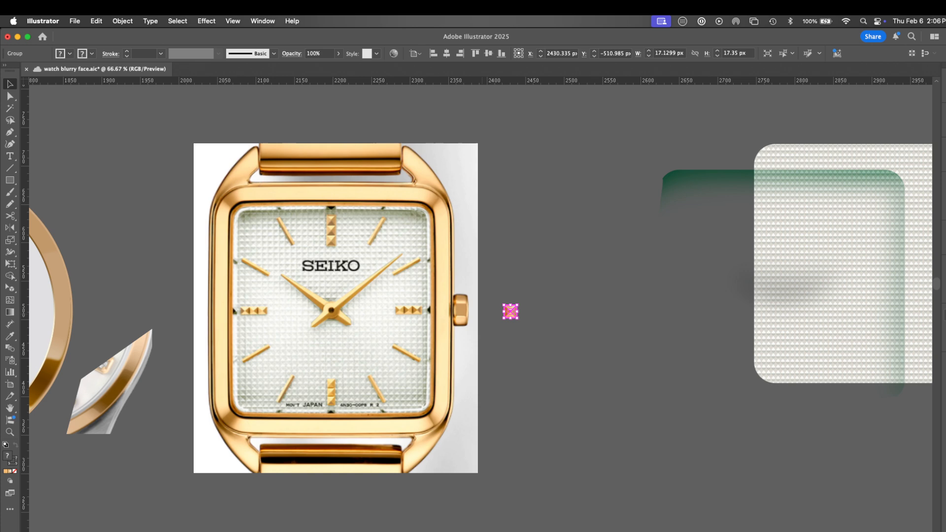
Duplicate the zelda stone group twice to its right, forming a horizontal row of three adjoining pyramids.
{"action": "left_click_drag", "start_coordinate": [511, 313], "coordinate": [525, 313]}
{"action": "key", "text": "super+d"}
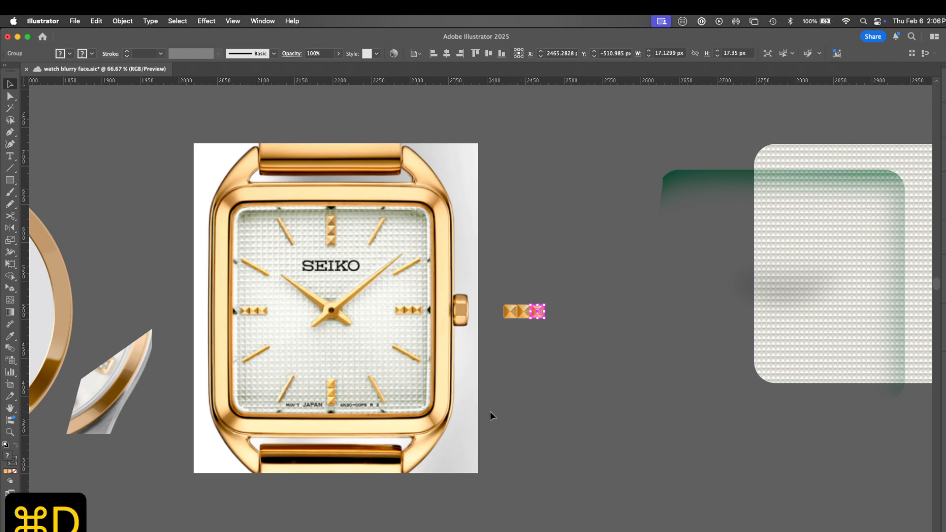
{"action": "left_click", "coordinate": [553, 362]}
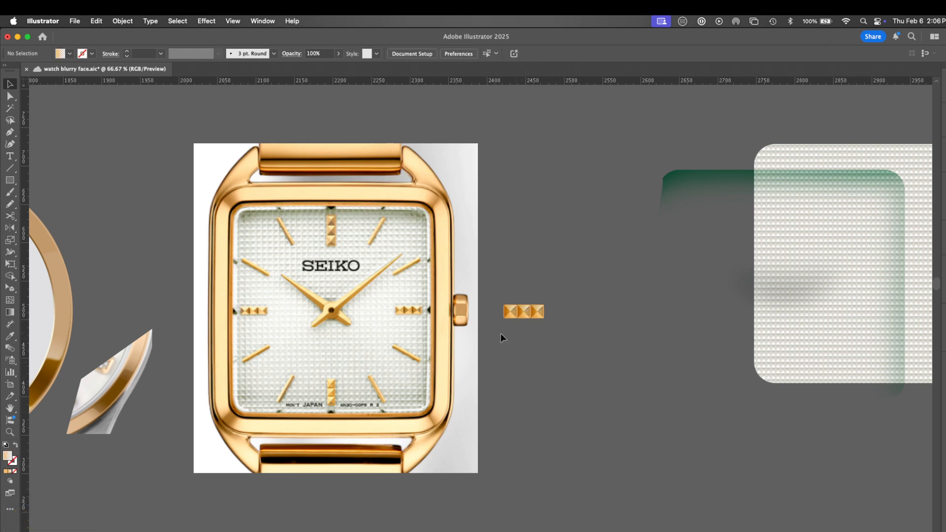
Move the textured dial panel left beside the watch photo so that it lies behind the row of three gold pyramids.
{"action": "key", "text": "z"}
{"action": "left_click_drag", "start_coordinate": [500, 330], "coordinate": [680, 317]}
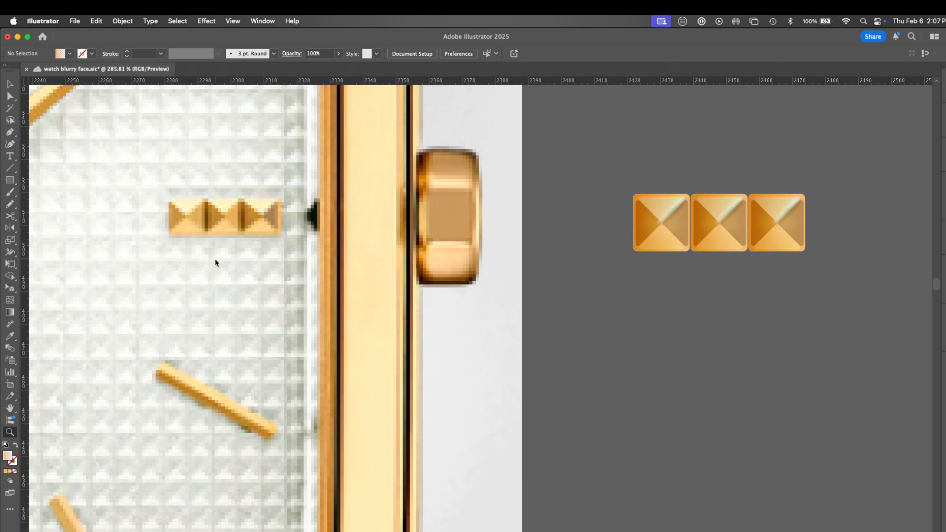
{"action": "key", "text": "super+minus"}
{"action": "key", "text": "super+minus"}
{"action": "key", "text": "super+minus"}
{"action": "key", "text": "super+minus"}
{"action": "key", "text": "super+minus"}
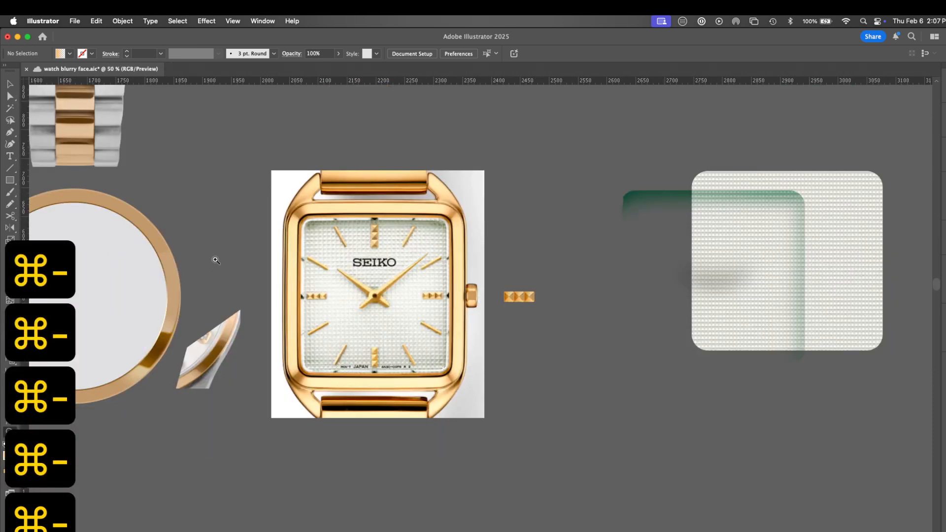
{"action": "key", "text": "v"}
{"action": "left_click", "coordinate": [843, 293]}
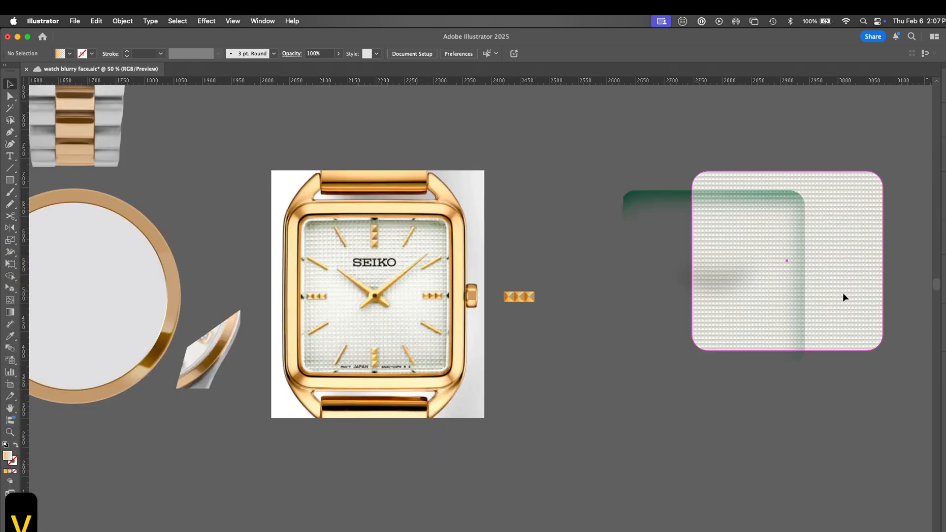
{"action": "left_click_drag", "start_coordinate": [844, 298], "coordinate": [651, 333]}
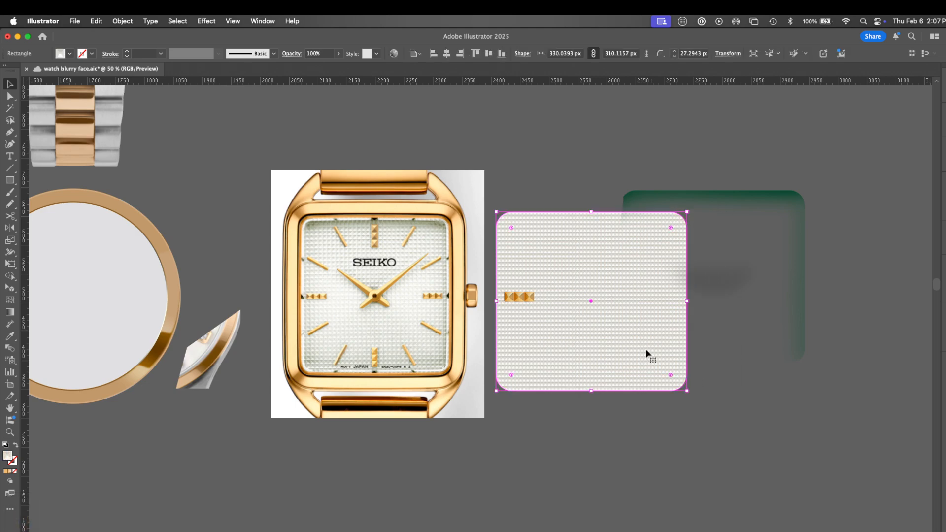
Examine the three gold pyramids on the textured panel up close against the hour marker in the photo.
{"action": "key", "text": "z"}
{"action": "left_click_drag", "start_coordinate": [414, 286], "coordinate": [620, 332]}
{"action": "left_click_drag", "start_coordinate": [829, 341], "coordinate": [903, 340]}
{"action": "key", "text": "space"}
{"action": "left_click_drag", "start_coordinate": [742, 394], "coordinate": [631, 378]}
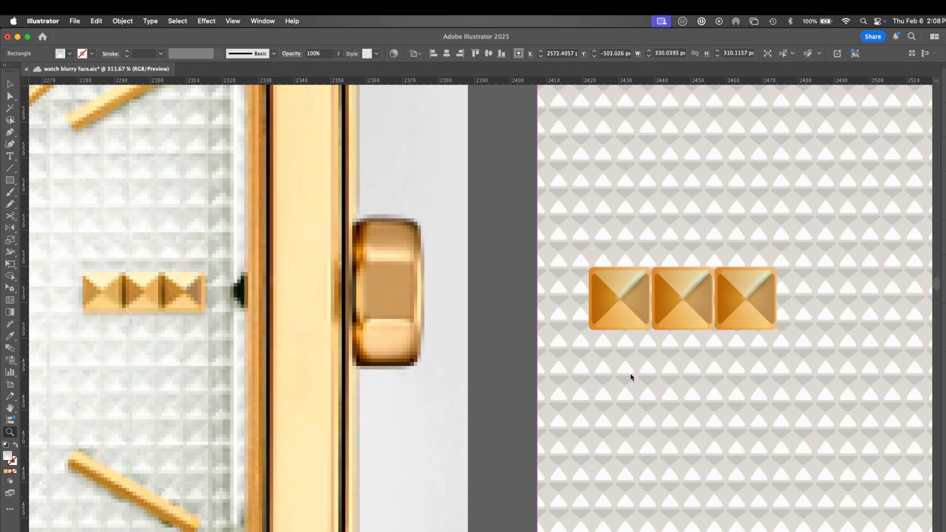
Show the document's hidden guides and unlock them.
{"action": "key", "text": "super+0"}
{"action": "key", "text": "super+0"}
{"action": "key", "text": "super+0"}
{"action": "key", "text": "super+0"}
{"action": "key", "text": "super+minus"}
{"action": "key", "text": "super+minus"}
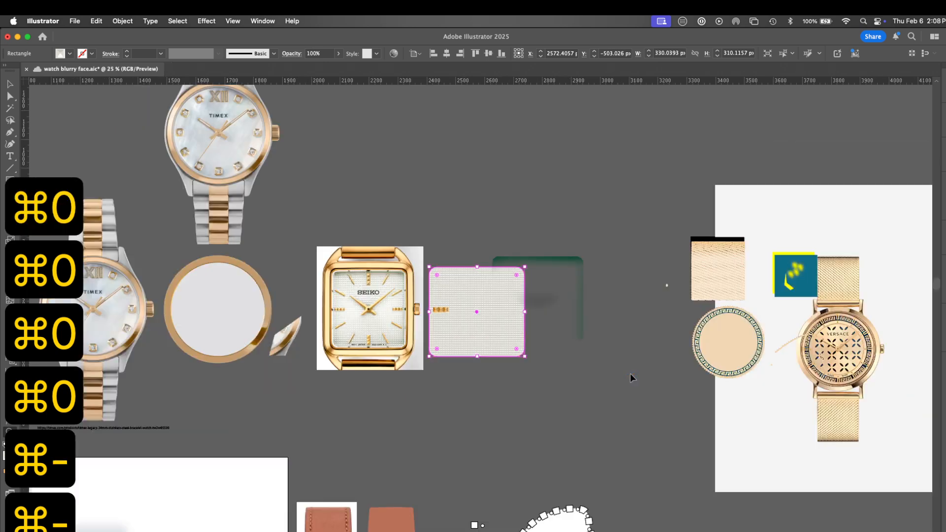
{"action": "key", "text": "space"}
{"action": "left_click_drag", "start_coordinate": [597, 200], "coordinate": [630, 290]}
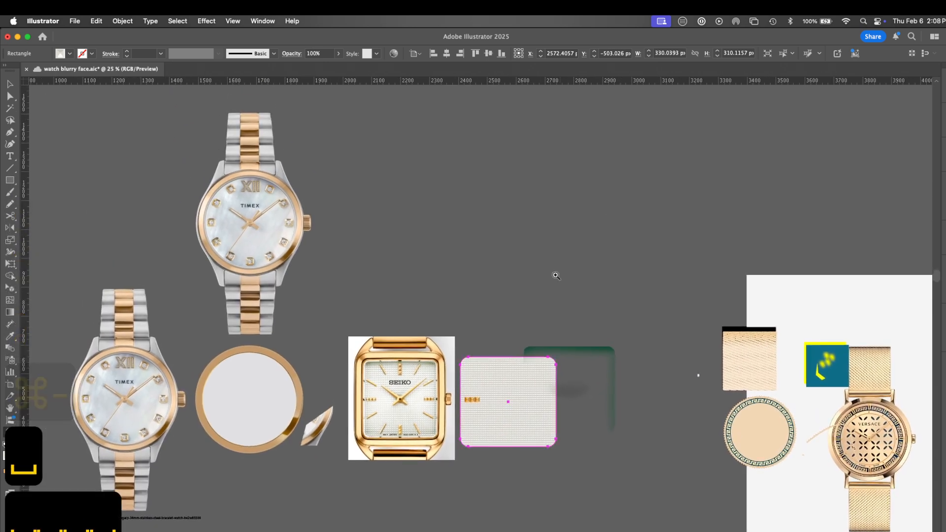
{"action": "left_click", "coordinate": [231, 21]}
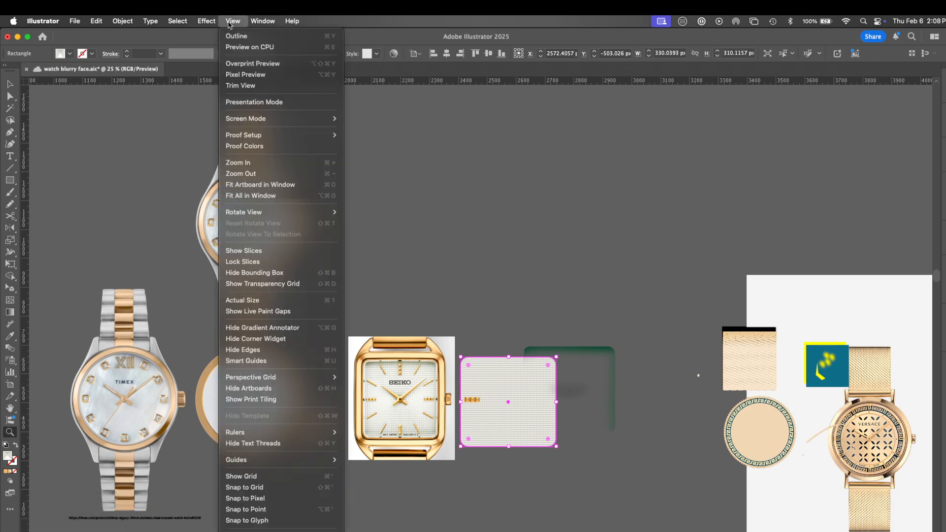
{"action": "mouse_move", "coordinate": [277, 462]}
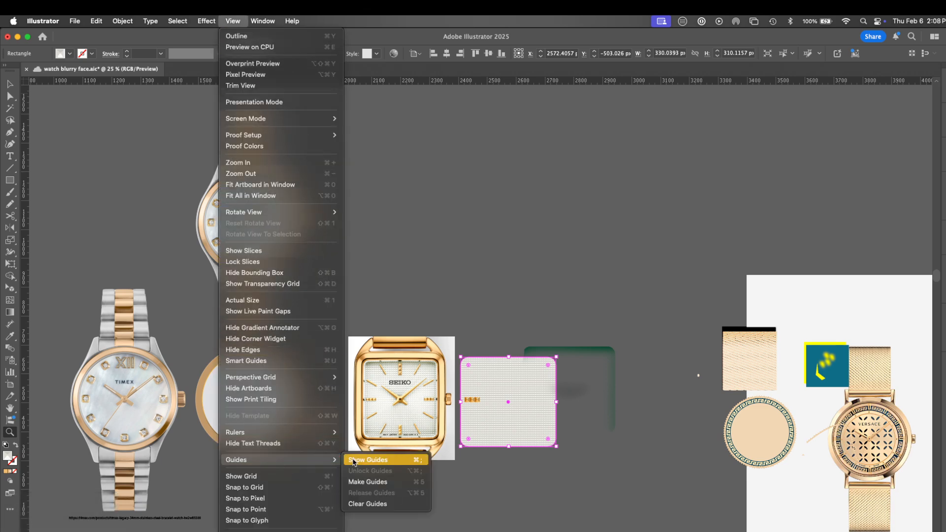
{"action": "left_click", "coordinate": [392, 463]}
{"action": "left_click", "coordinate": [232, 21]}
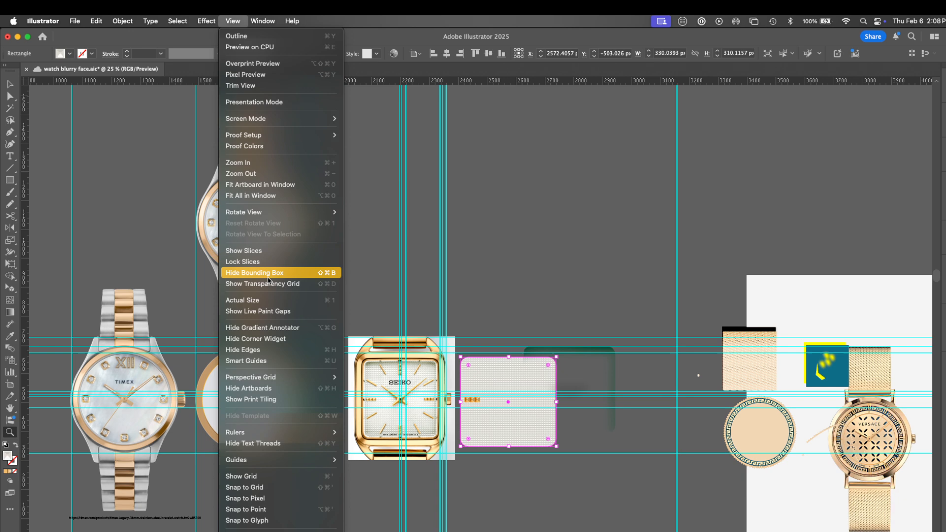
{"action": "mouse_move", "coordinate": [277, 460]}
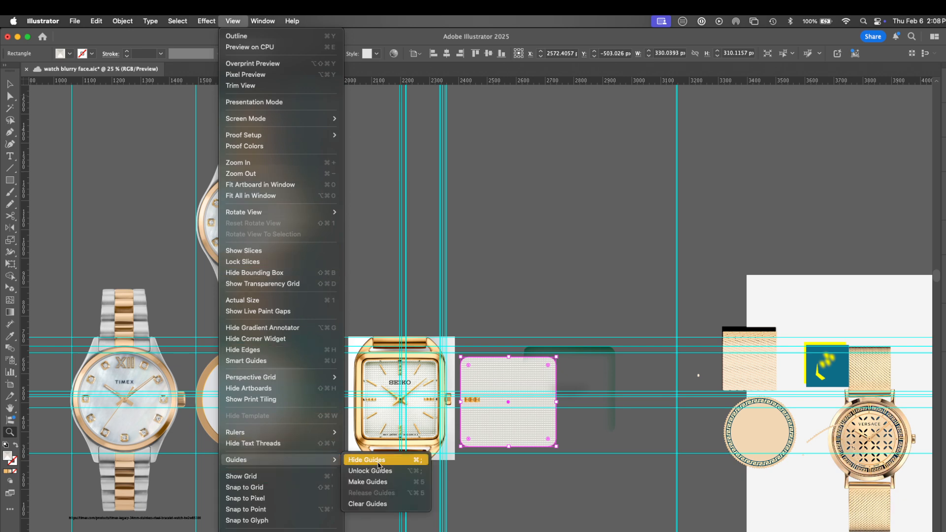
{"action": "left_click", "coordinate": [380, 463]}
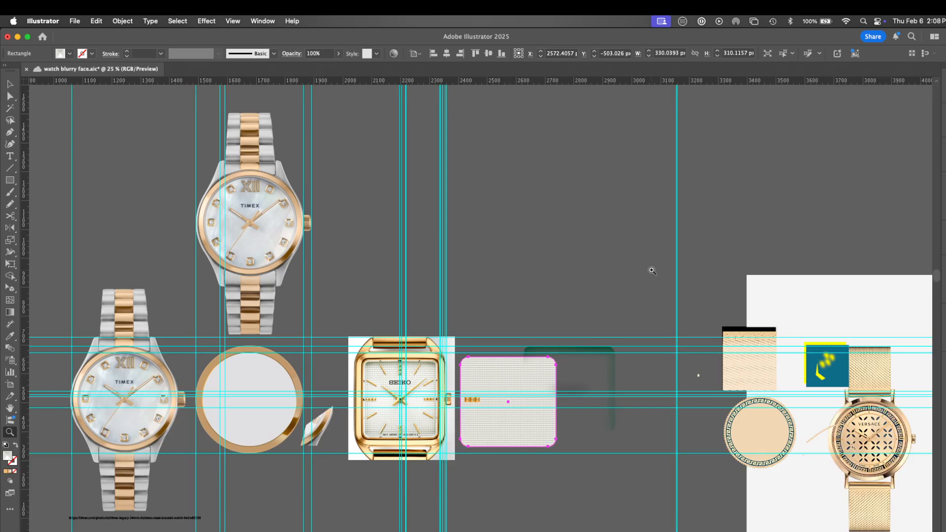
Rotate the vertical guide between the textured panel and the Versace watch into a diagonal that crosses the Seiko photo's corner.
{"action": "key", "text": "v"}
{"action": "left_click", "coordinate": [677, 276]}
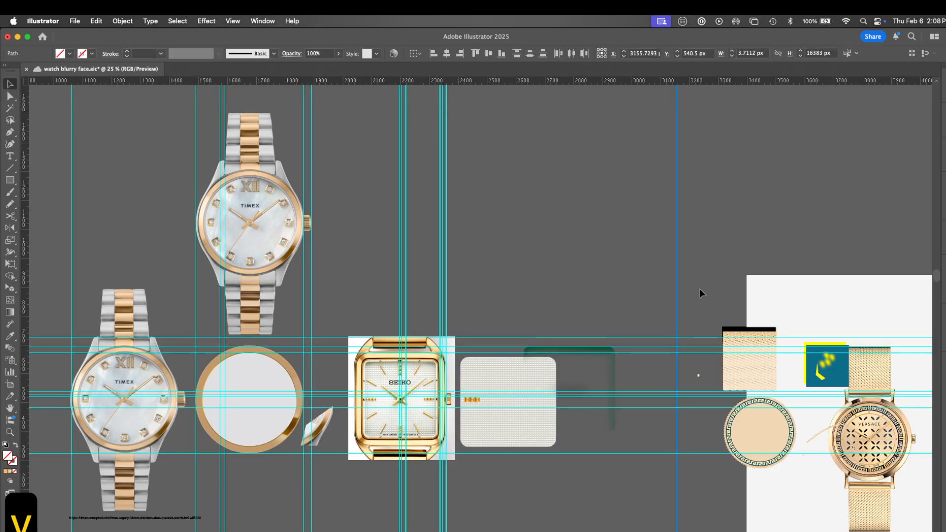
{"action": "key", "text": "r"}
{"action": "left_click_drag", "start_coordinate": [675, 215], "coordinate": [396, 355]}
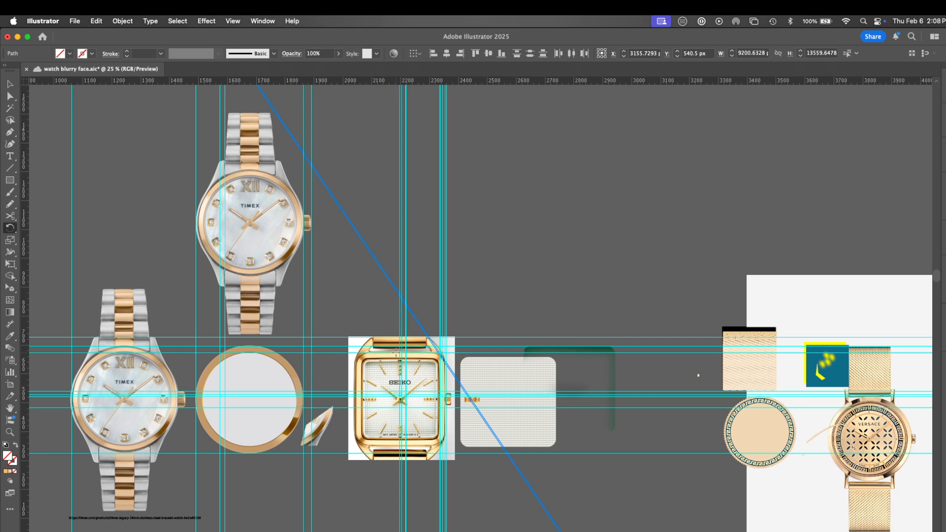
{"action": "key", "text": "super+semicolon"}
{"action": "key", "text": "super+semicolon"}
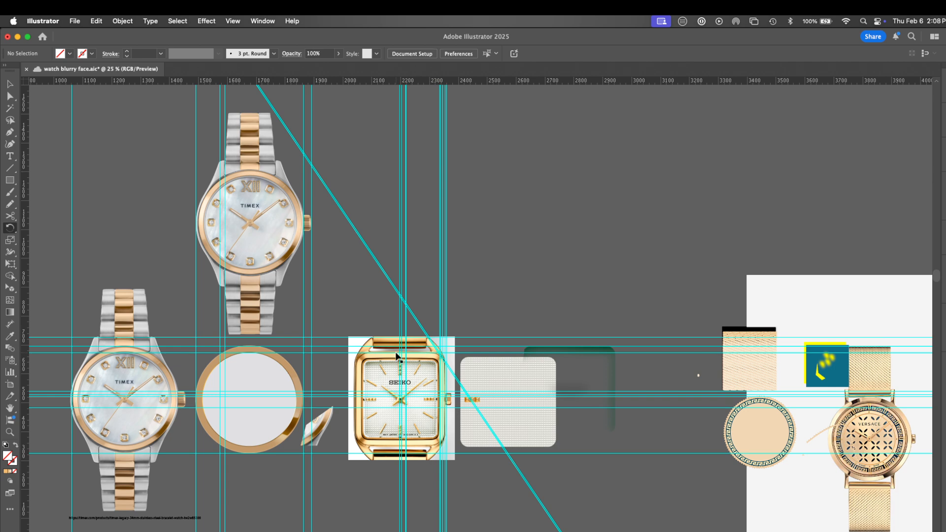
Examine how the straight and diagonal guides extend across the whole canvas.
{"action": "key", "text": "super+minus"}
{"action": "key", "text": "super+minus"}
{"action": "key", "text": "super+minus"}
{"action": "key", "text": "super+minus"}
{"action": "key", "text": "super+minus"}
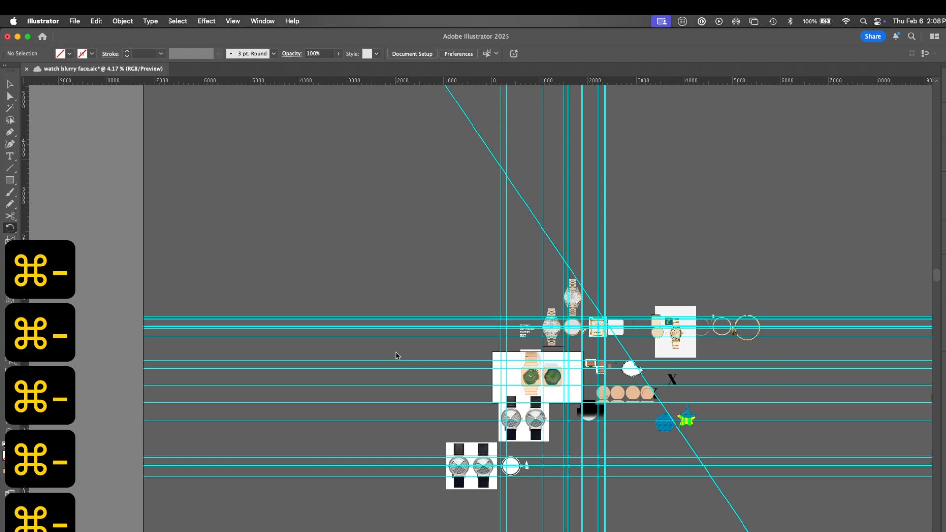
{"action": "key", "text": "super+equal"}
{"action": "key", "text": "super+equal"}
{"action": "key", "text": "super+equal"}
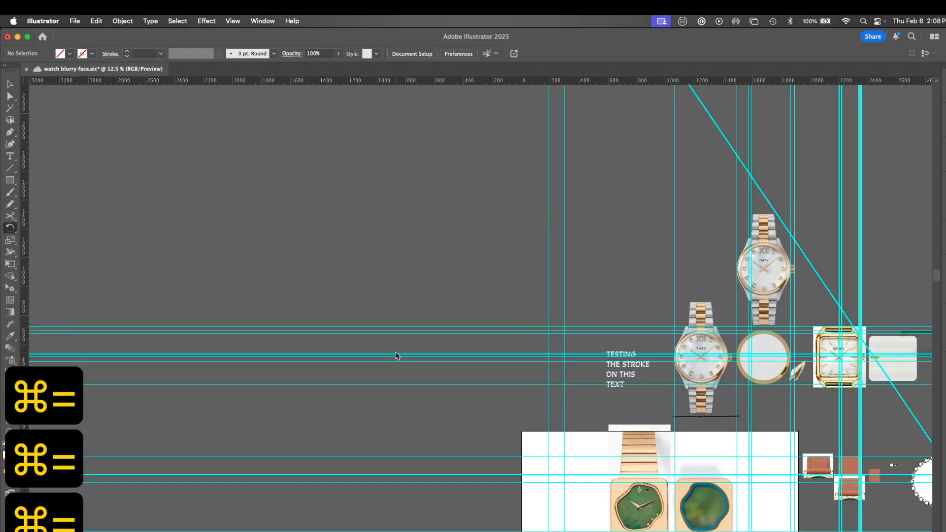
{"action": "key", "text": "super+minus"}
{"action": "key", "text": "super+minus"}
{"action": "key", "text": "super+equal"}
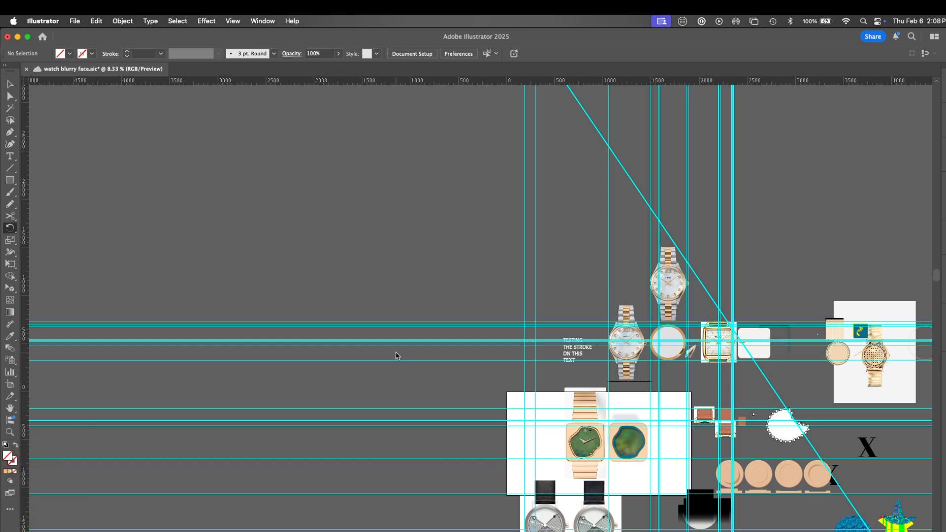
{"action": "key", "text": "super+minus"}
{"action": "key", "text": "super+equal"}
{"action": "key", "text": "super+equal"}
{"action": "key", "text": "super+equal"}
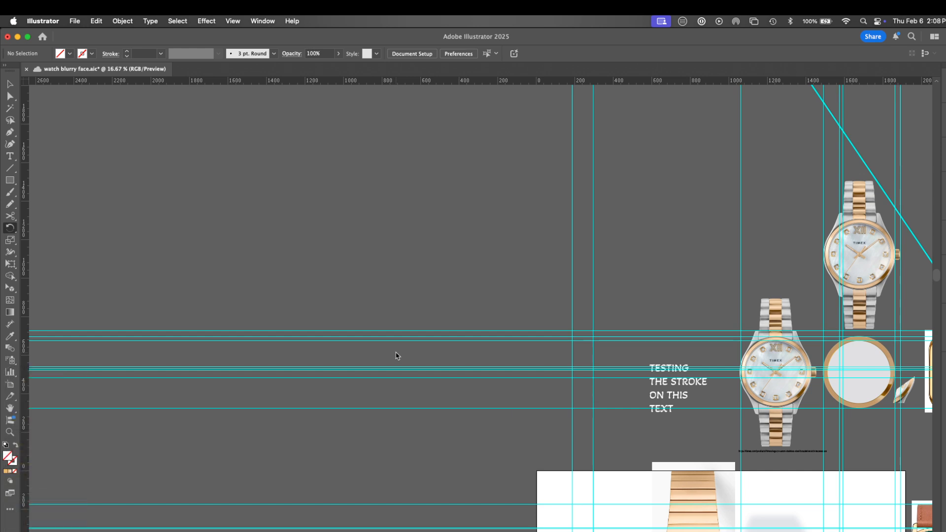
Place horizontal guides at the top and bottom of the Timex XII numeral and four vertical guides at the X's stroke corners.
{"action": "key", "text": "space"}
{"action": "left_click_drag", "start_coordinate": [811, 401], "coordinate": [583, 396]}
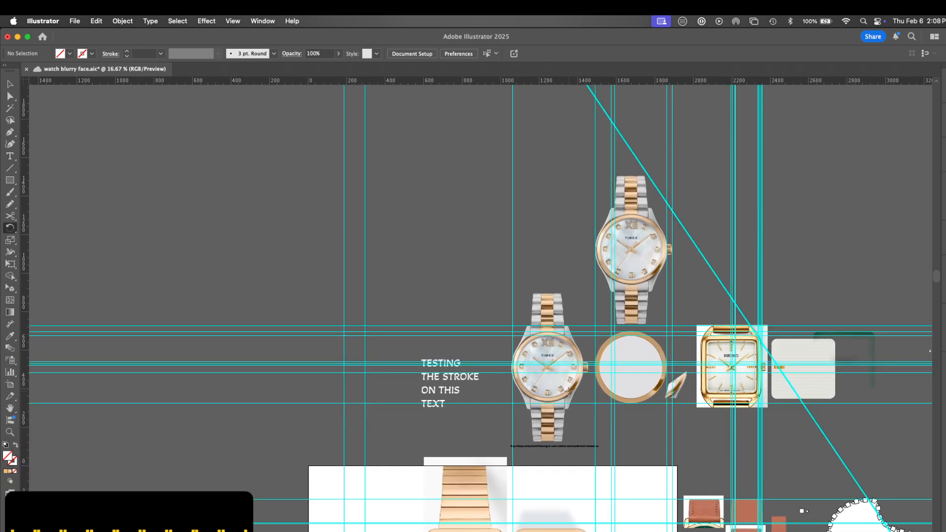
{"action": "key", "text": "z"}
{"action": "left_click_drag", "start_coordinate": [531, 357], "coordinate": [822, 259]}
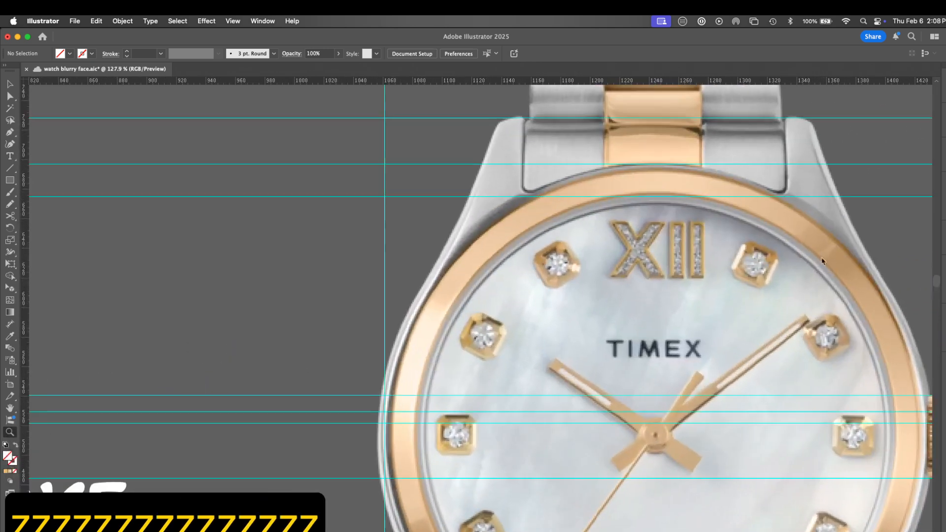
{"action": "key", "text": "space"}
{"action": "left_click_drag", "start_coordinate": [712, 397], "coordinate": [521, 339]}
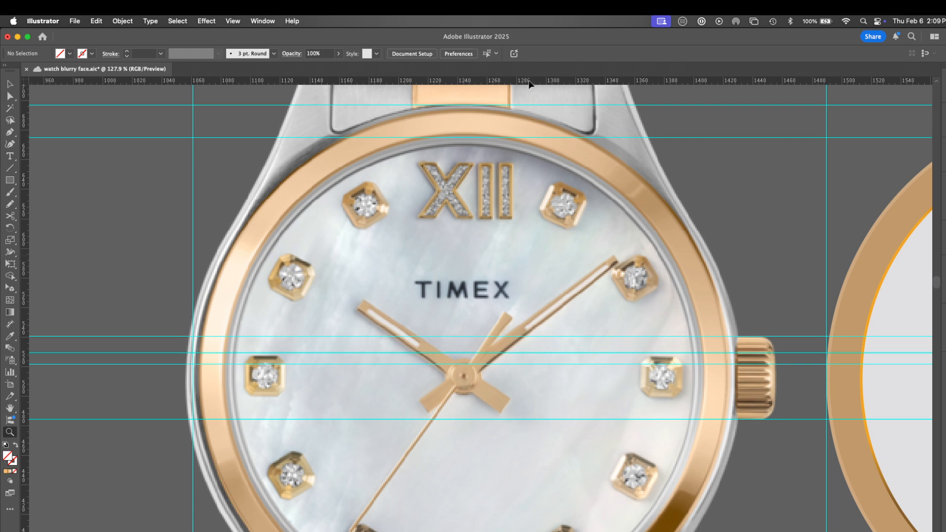
{"action": "left_click_drag", "start_coordinate": [531, 82], "coordinate": [502, 220]}
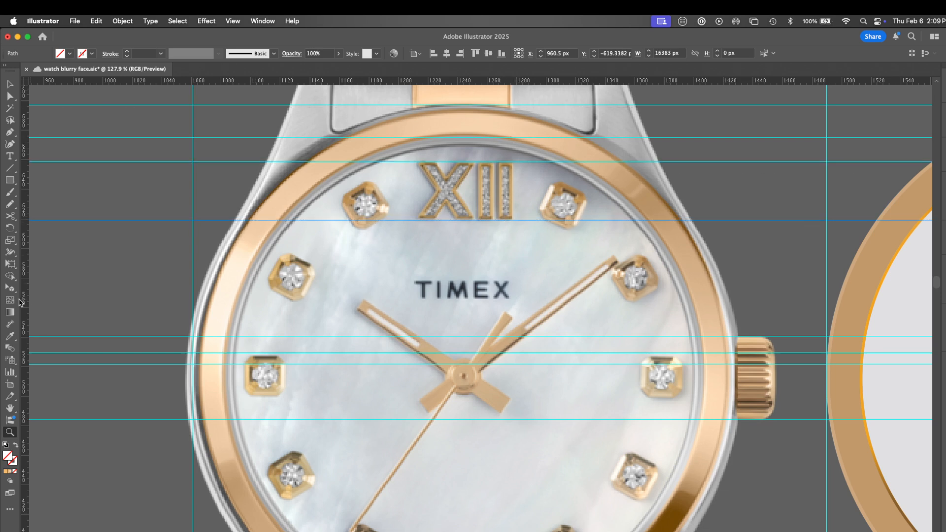
{"action": "left_click_drag", "start_coordinate": [420, 256], "coordinate": [473, 276]}
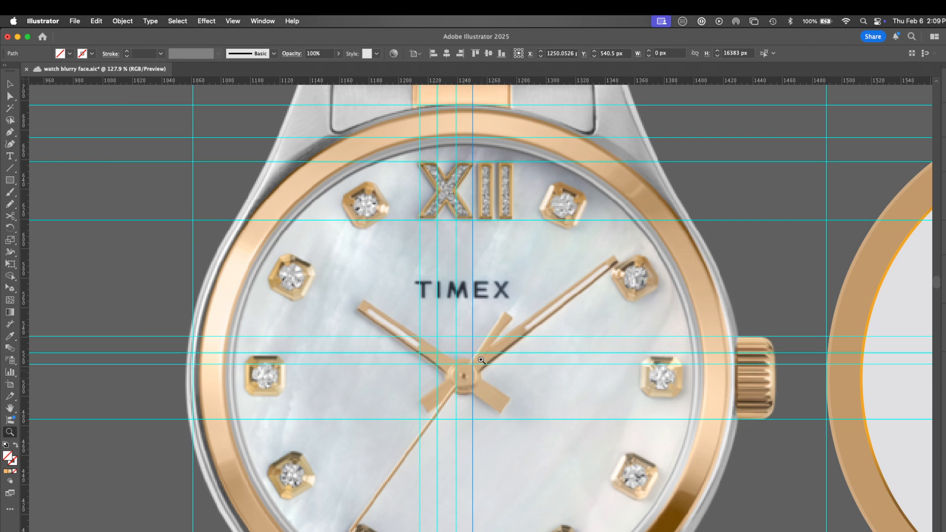
Draw a rectangle about 10.5 by 38.9 px beside the X, spanning the numeral's height between the guides, and fill it red.
{"action": "key", "text": "m"}
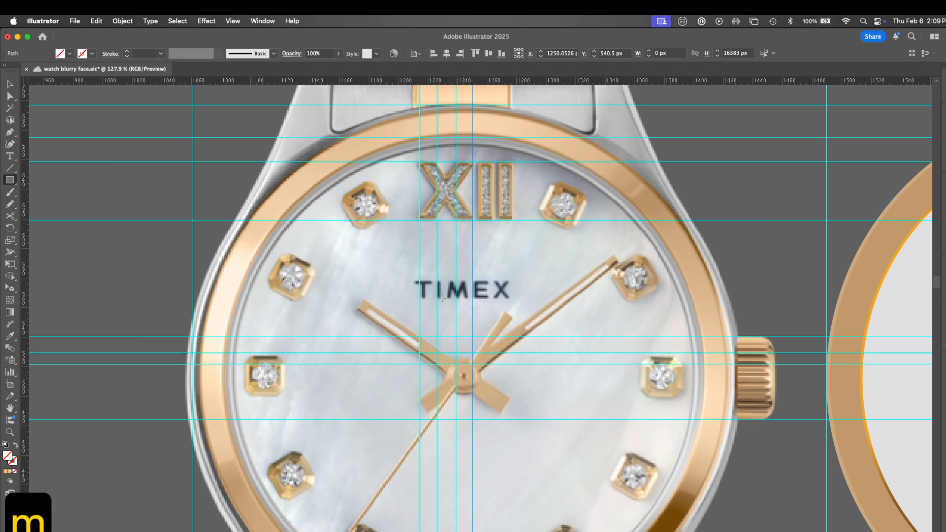
{"action": "left_click_drag", "start_coordinate": [408, 162], "coordinate": [394, 220]}
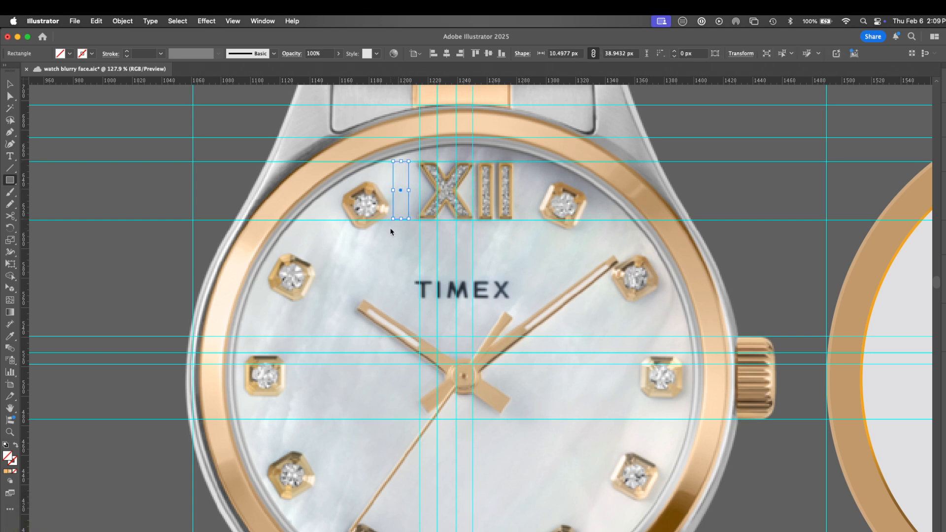
{"action": "left_click", "coordinate": [943, 114]}
{"action": "left_click", "coordinate": [855, 143]}
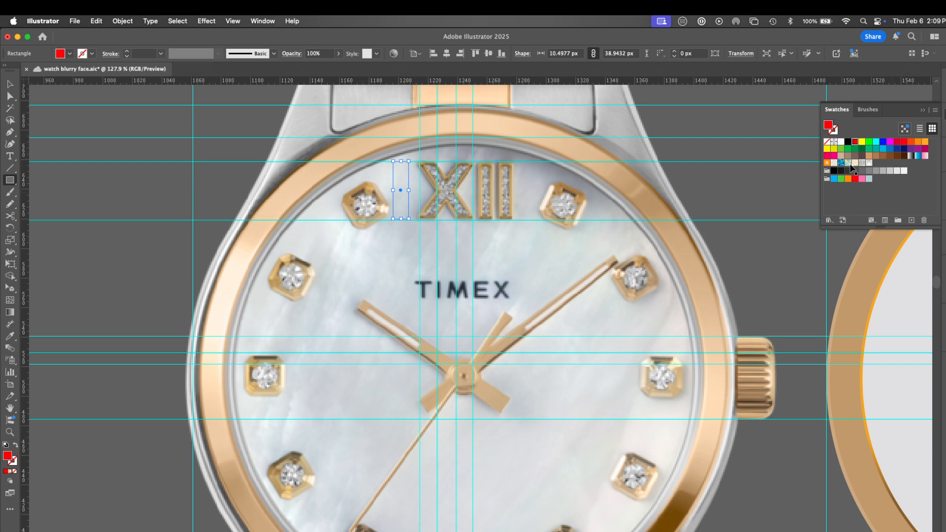
Bring the red rectangle to the front and move it from Layer 1 to the top of the face layer.
{"action": "key", "text": "shift+super+1"}
{"action": "left_click", "coordinate": [942, 318]}
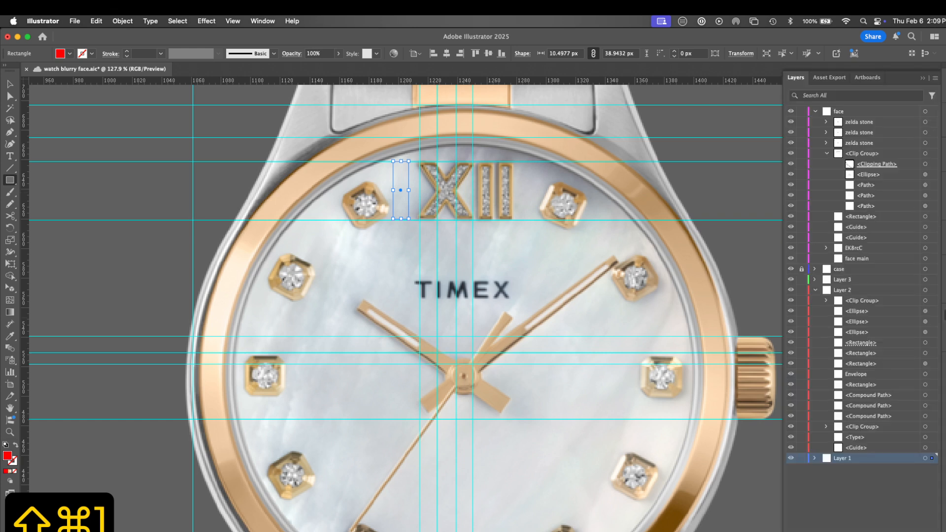
{"action": "left_click", "coordinate": [814, 460]}
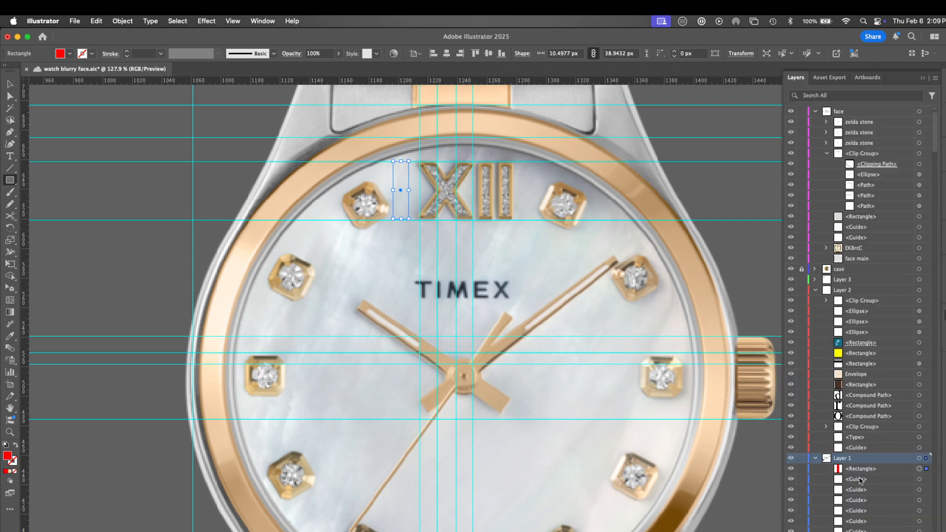
{"action": "left_click_drag", "start_coordinate": [860, 469], "coordinate": [845, 117]}
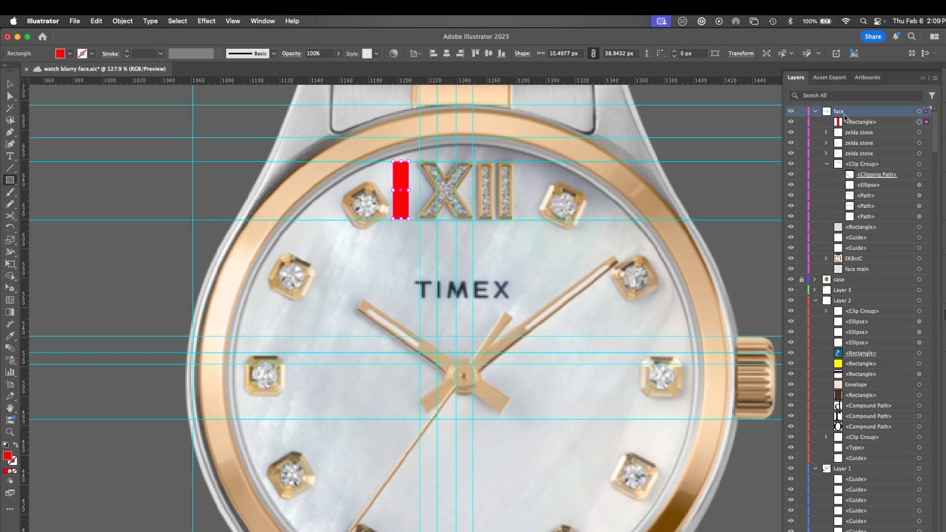
Move the red rectangle below the X and shift its two lower corners right to the last guide, forming a slanted bar about 37 px wide.
{"action": "key", "text": "v"}
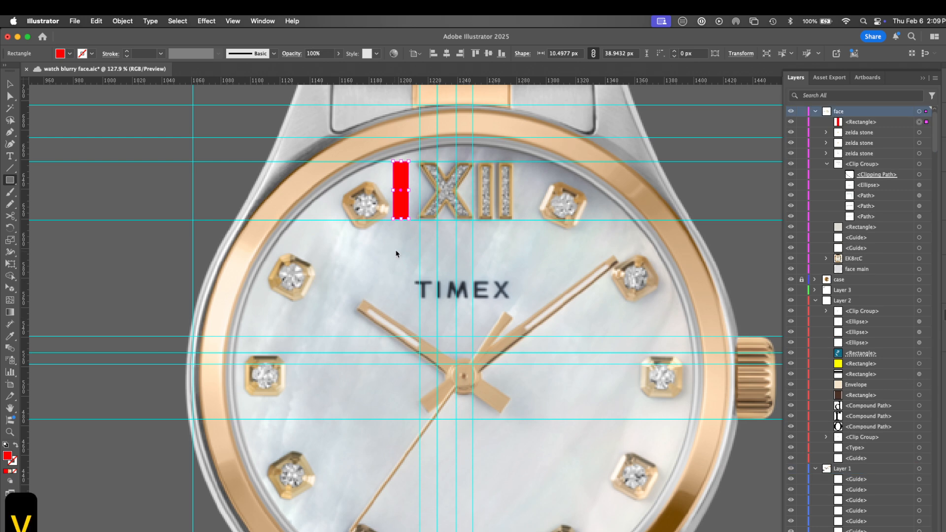
{"action": "left_click_drag", "start_coordinate": [403, 195], "coordinate": [438, 262]}
{"action": "key", "text": "a"}
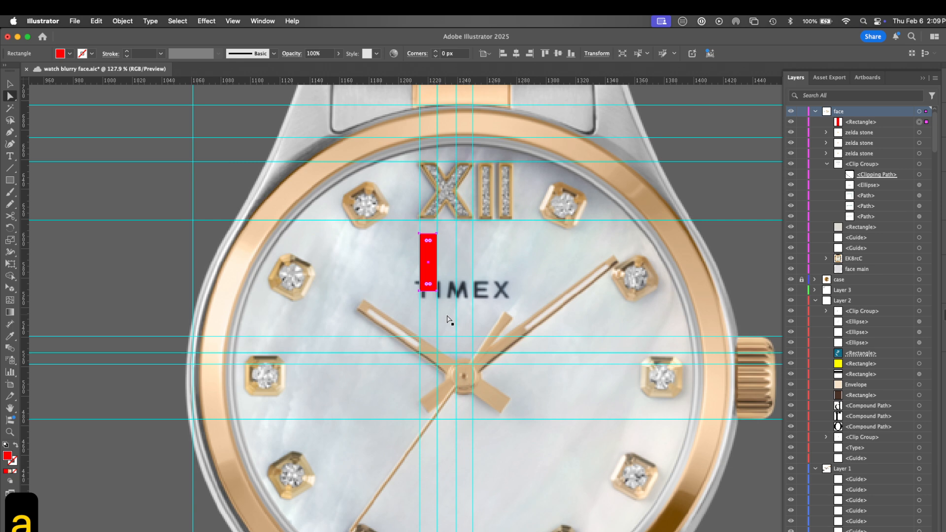
{"action": "left_click", "coordinate": [437, 291]}
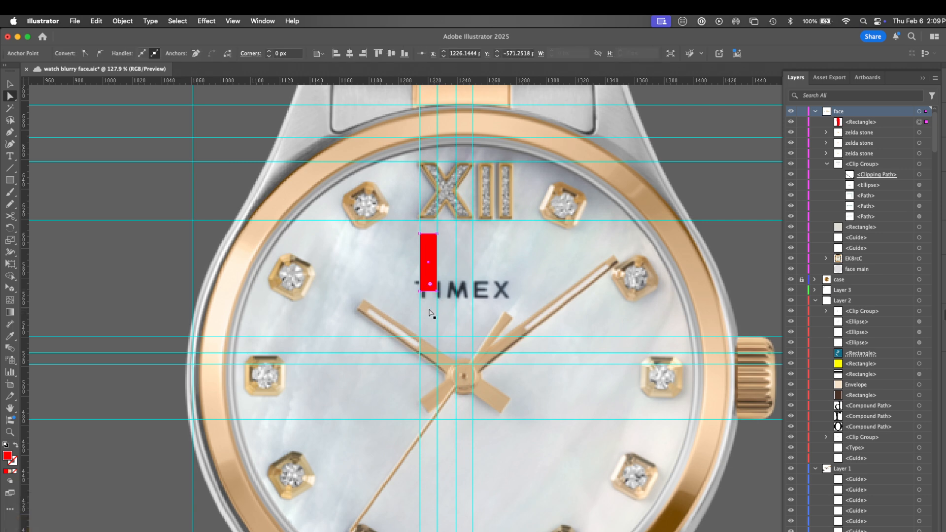
{"action": "left_click", "coordinate": [421, 292]}
{"action": "left_click_drag", "start_coordinate": [420, 292], "coordinate": [472, 291]}
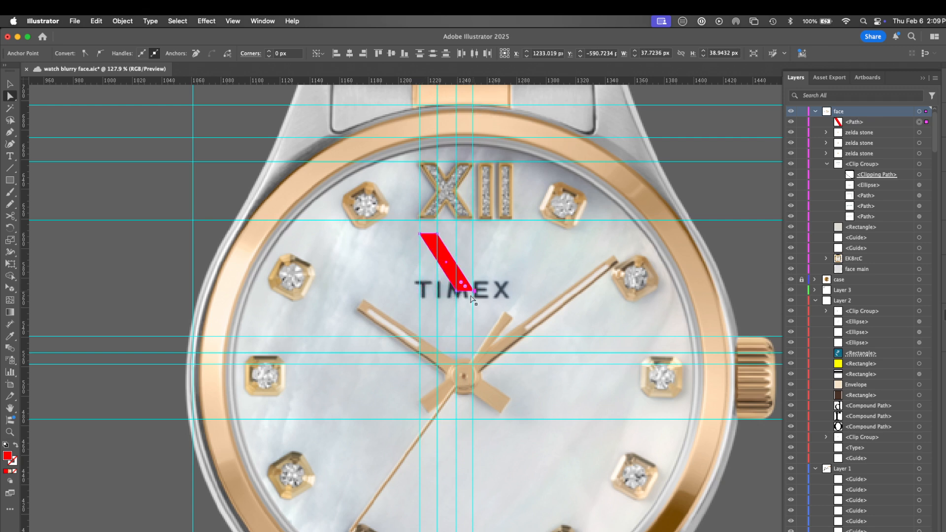
{"action": "key", "text": "v"}
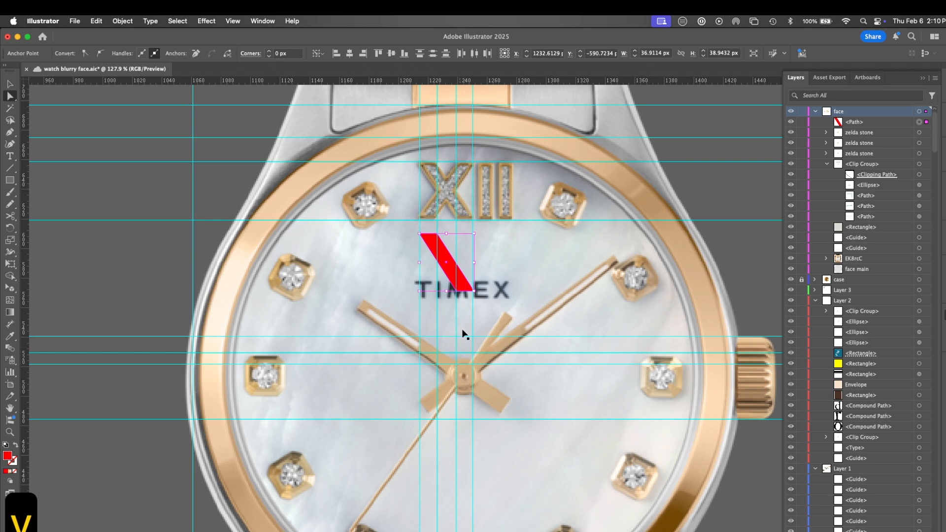
{"action": "key", "text": "o"}
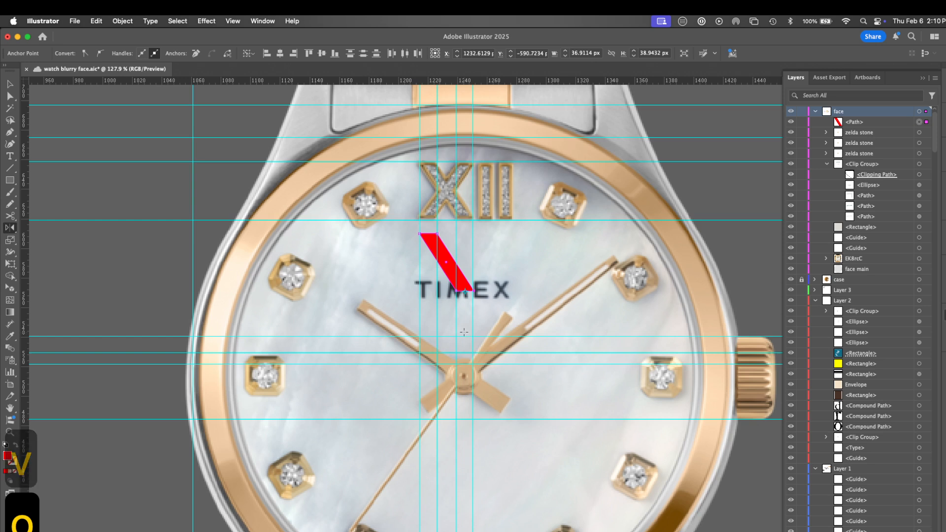
{"action": "left_click", "coordinate": [446, 261], "text": "alt"}
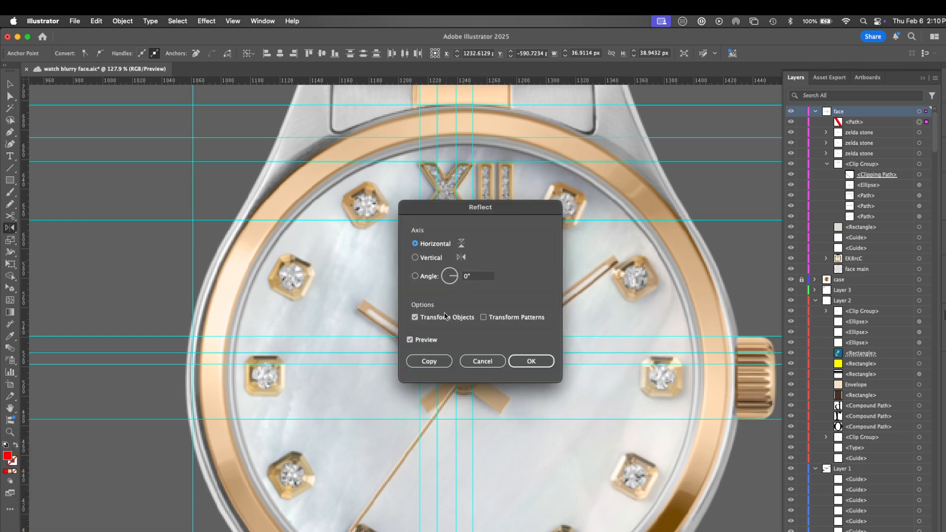
{"action": "left_click_drag", "start_coordinate": [499, 201], "coordinate": [707, 129]}
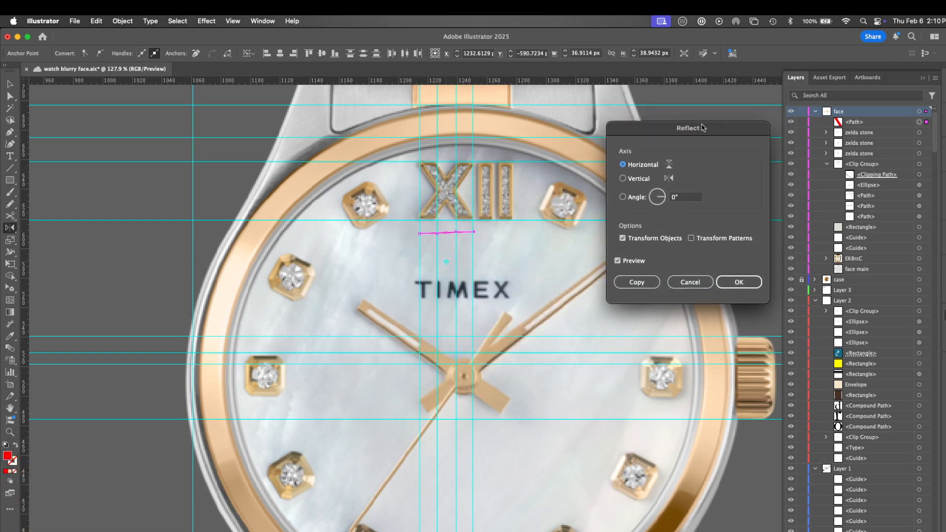
{"action": "key", "text": "Escape"}
{"action": "key", "text": "v"}
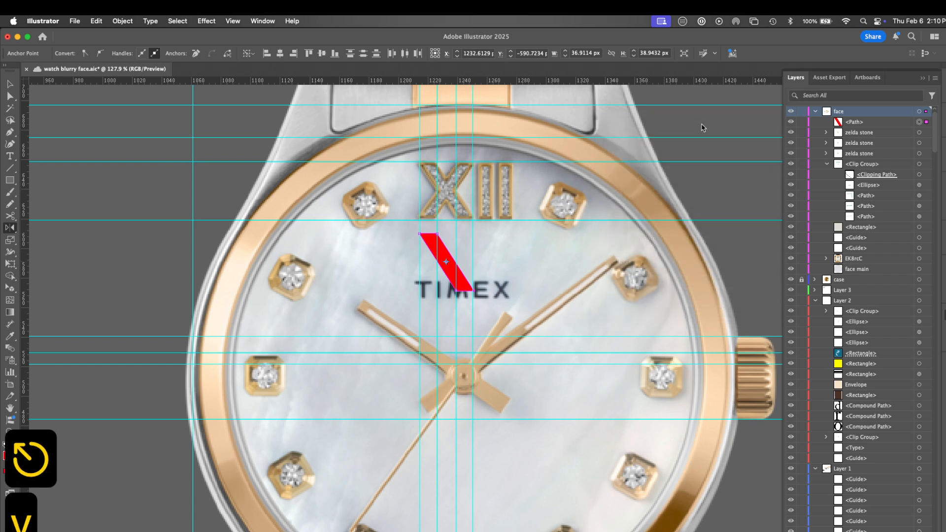
Reflect a copy of the red slanted bar across the vertical axis so the two bars cross as an X.
{"action": "left_click", "coordinate": [724, 178]}
{"action": "left_click", "coordinate": [449, 264]}
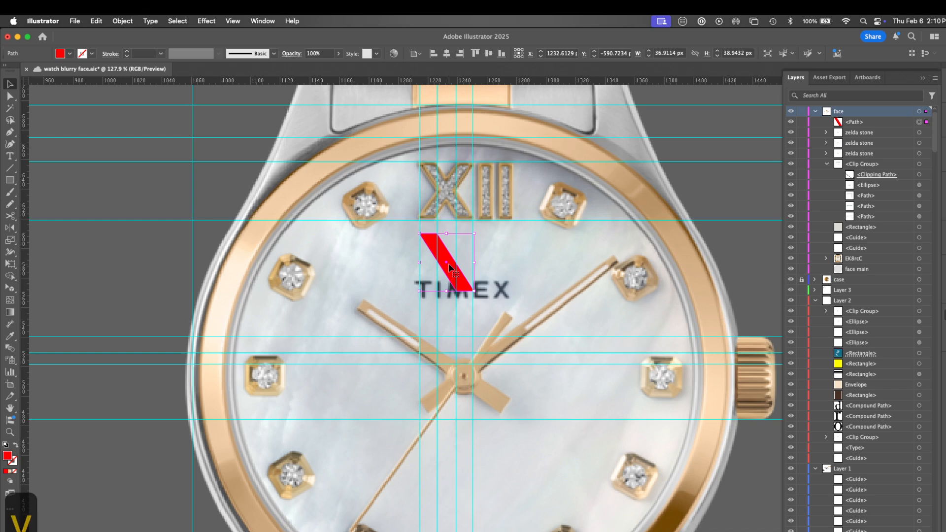
{"action": "key", "text": "o"}
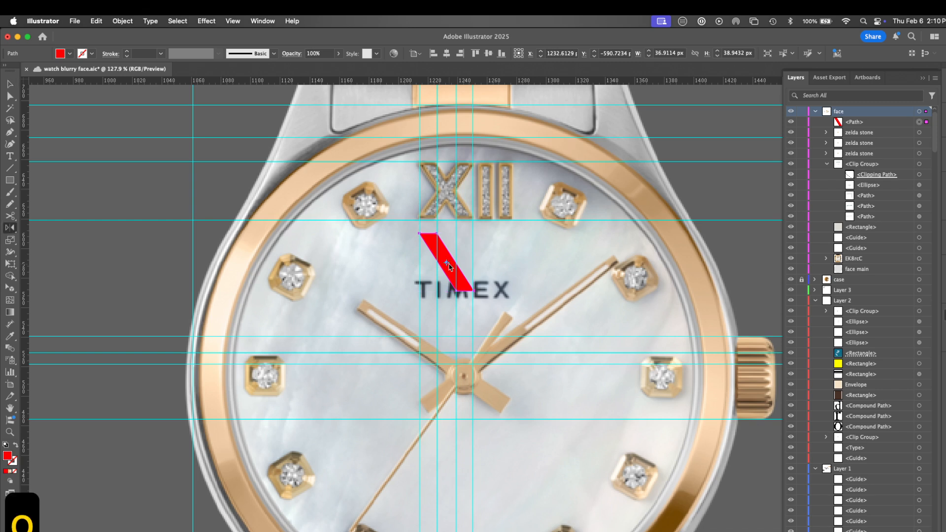
{"action": "double_click", "coordinate": [10, 228]}
{"action": "left_click", "coordinate": [636, 283]}
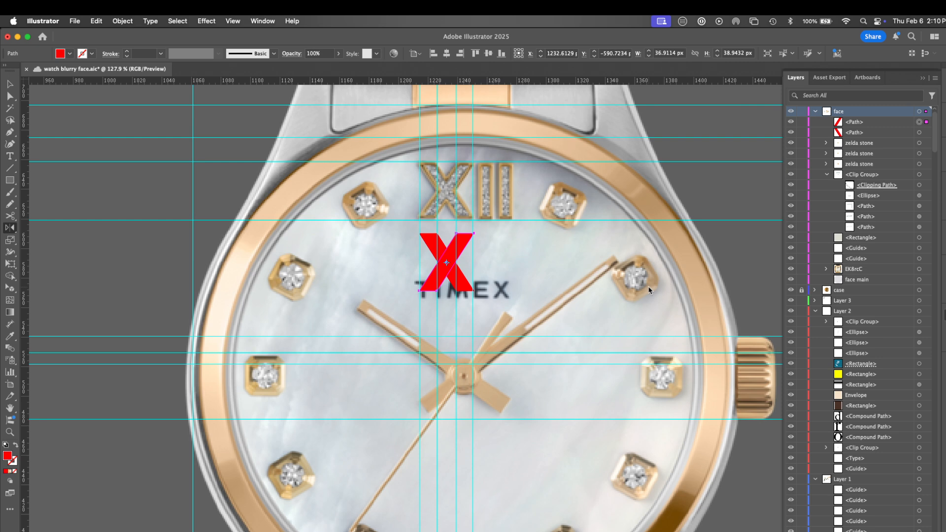
Select both crossed red bars and unite them into a single X shape with the Shape Builder.
{"action": "key", "text": "v"}
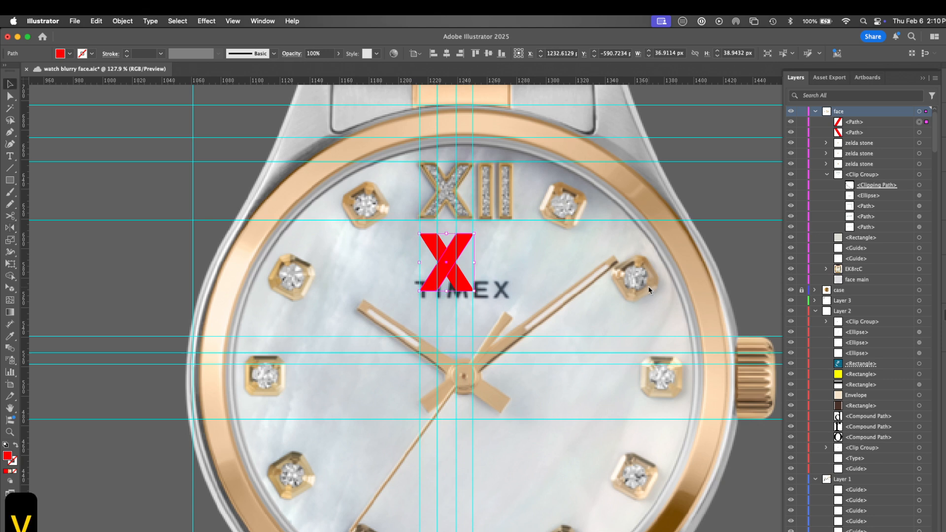
{"action": "left_click", "coordinate": [463, 282], "text": "shift"}
{"action": "key", "text": "shift+m"}
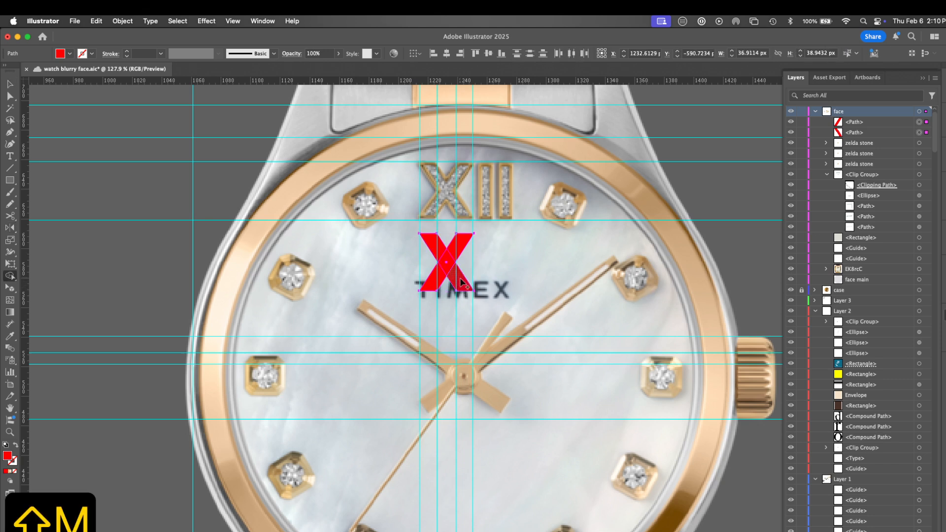
{"action": "left_click_drag", "start_coordinate": [459, 253], "coordinate": [431, 279]}
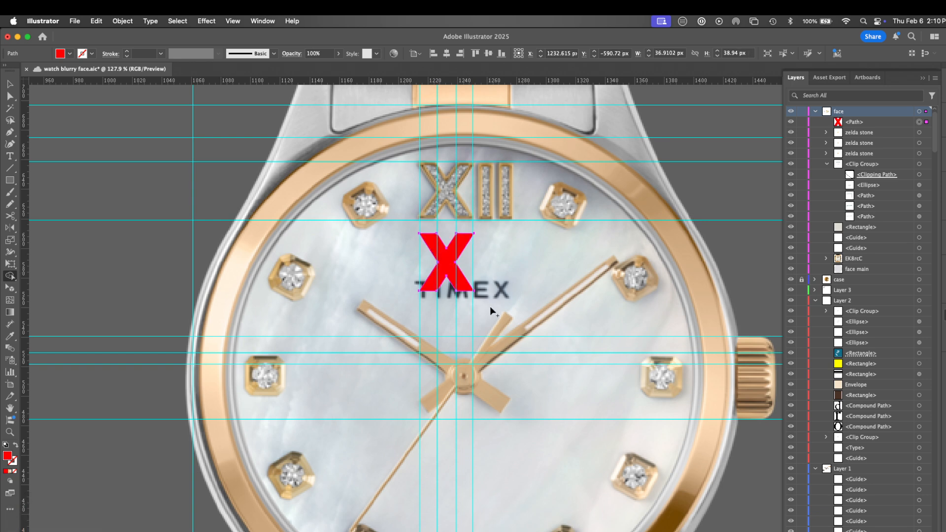
Round the X's corners by about 1 px and fill it with the gold sampled from the XII numeral's edge.
{"action": "key", "text": "a"}
{"action": "mouse_move", "coordinate": [447, 244]}
{"action": "left_mouse_down"}
{"action": "mouse_move", "coordinate": [446, 234]}
{"action": "mouse_move", "coordinate": [449, 249]}
{"action": "left_mouse_up"}
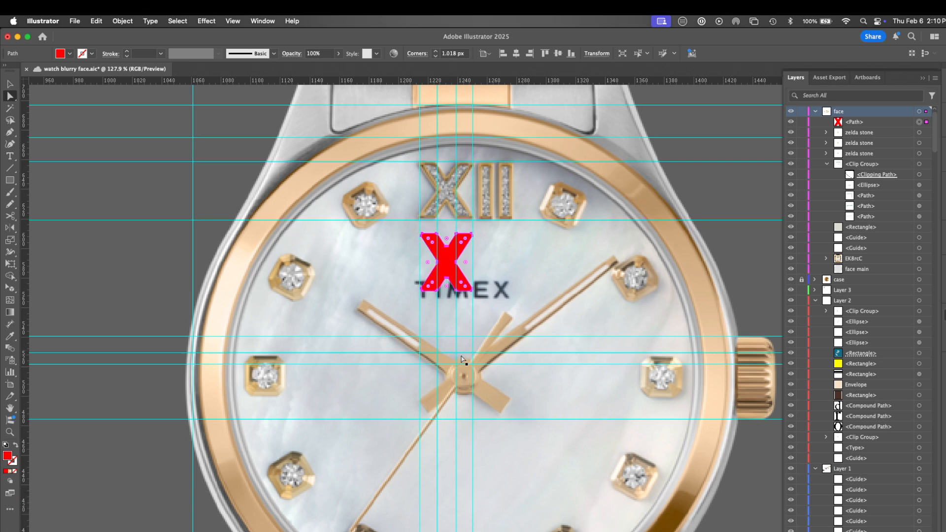
{"action": "key", "text": "i"}
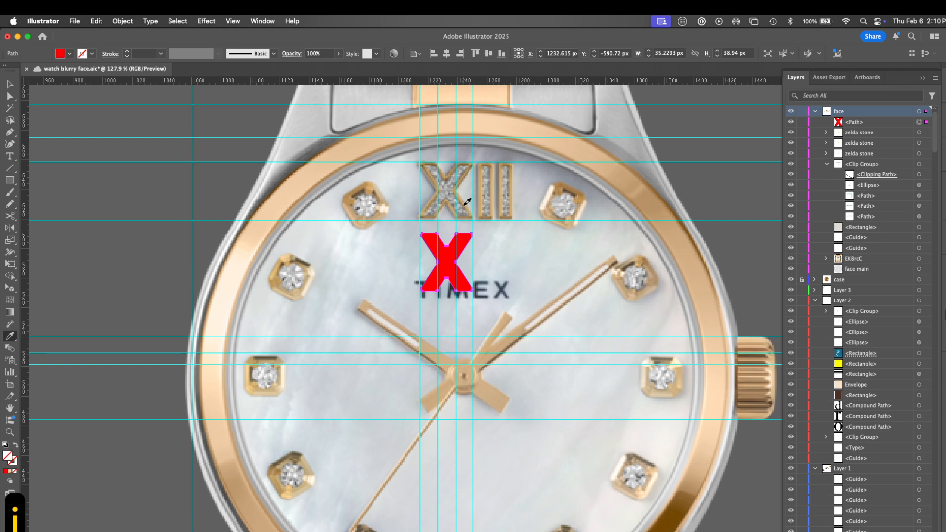
{"action": "left_click", "coordinate": [465, 204]}
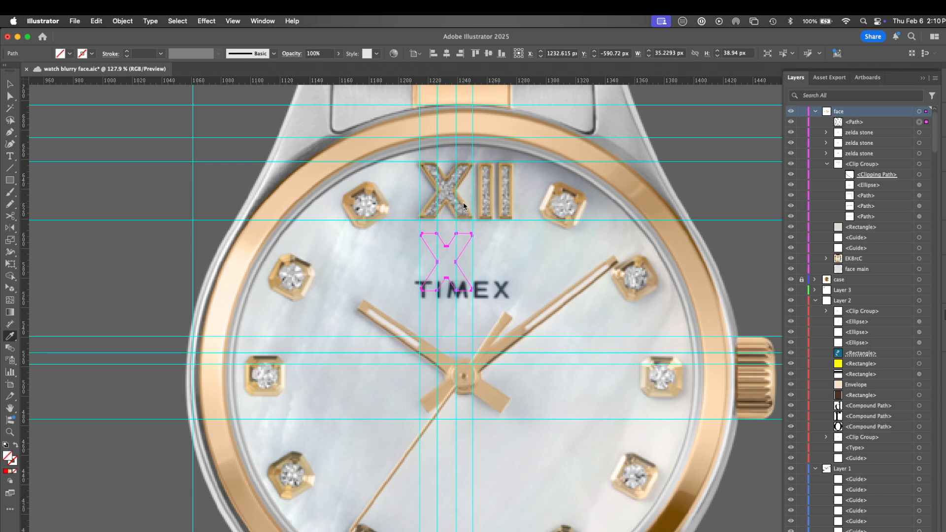
{"action": "left_click", "coordinate": [466, 207]}
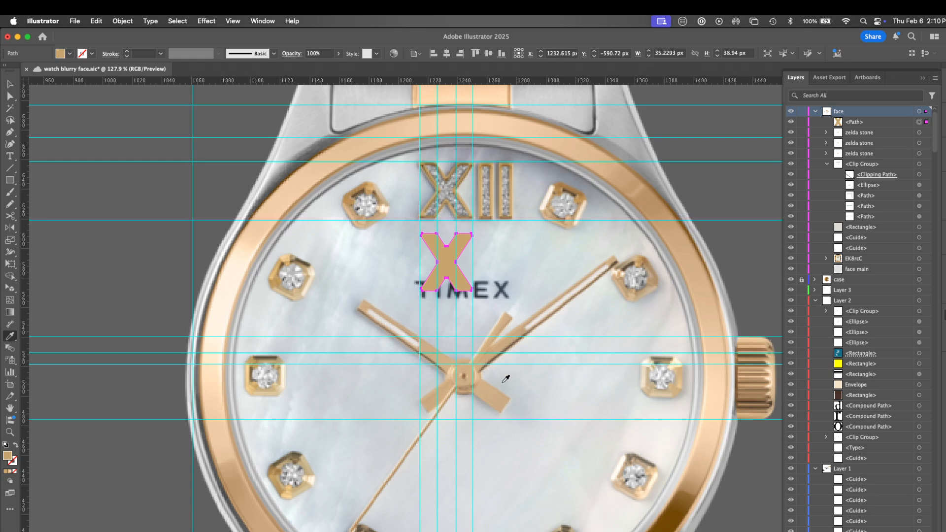
Examine the gold X up close beside the original XII numeral and across the whole watch.
{"action": "key", "text": "z"}
{"action": "left_click_drag", "start_coordinate": [432, 293], "coordinate": [596, 247]}
{"action": "left_click_drag", "start_coordinate": [549, 267], "coordinate": [535, 359]}
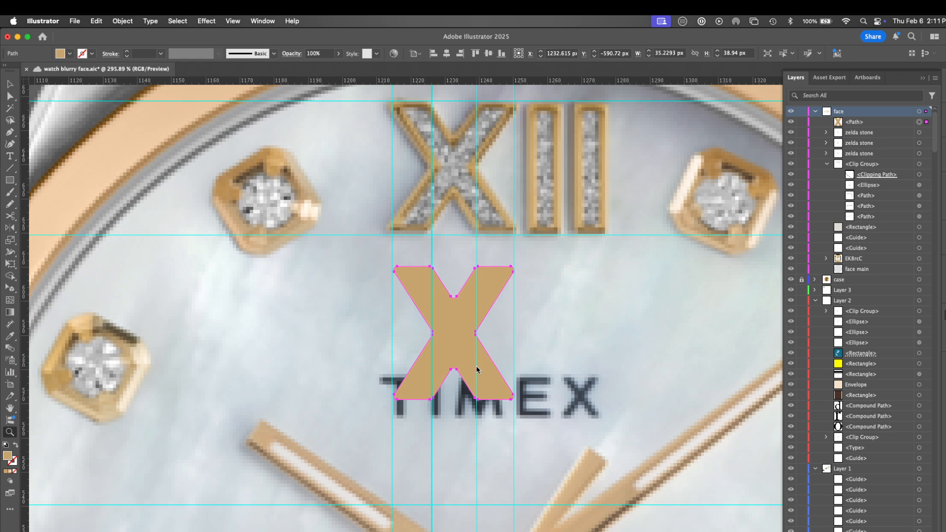
{"action": "key", "text": "super+minus"}
{"action": "key", "text": "super+minus"}
{"action": "key", "text": "super+minus"}
{"action": "key", "text": "super+minus"}
{"action": "key", "text": "super+minus"}
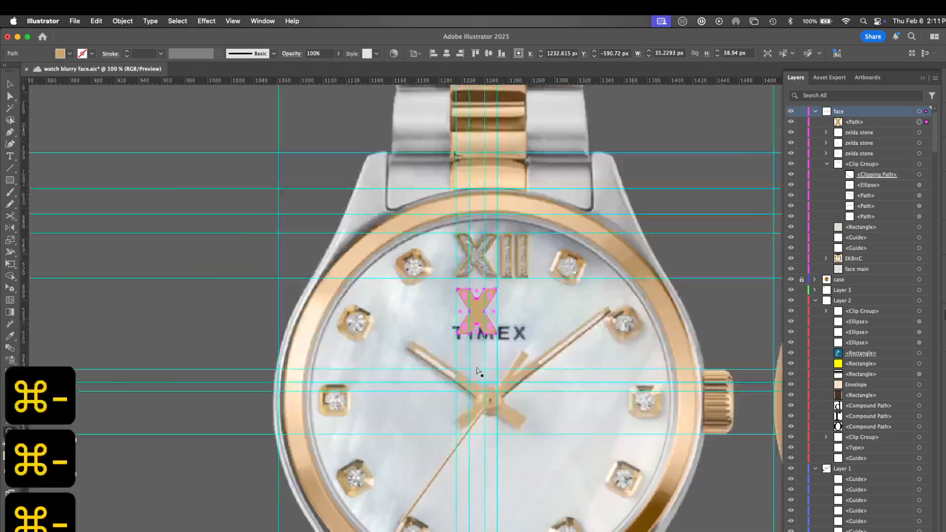
{"action": "left_click_drag", "start_coordinate": [599, 342], "coordinate": [422, 349]}
Switch to Firefox, browse Seiko's accessories collection and open the brown leather strap SP20011J.
{"action": "key", "text": "super+Tab"}
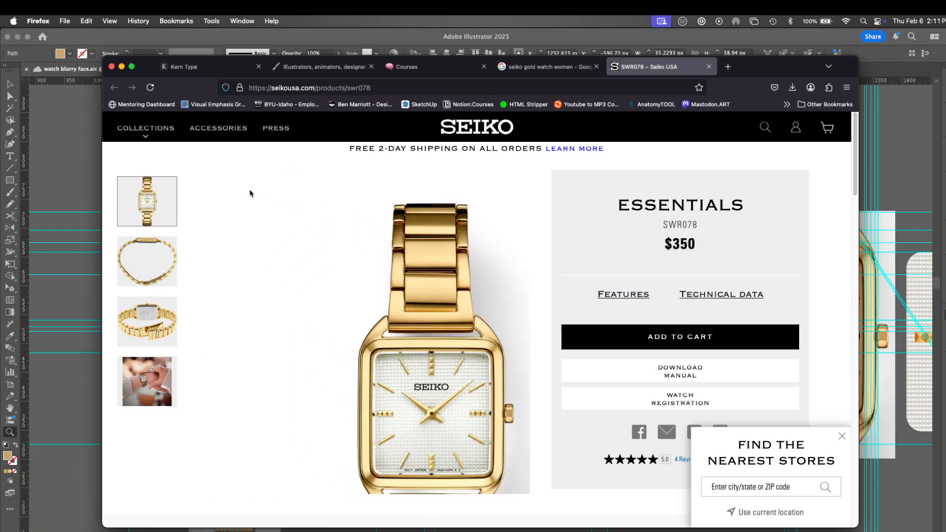
{"action": "mouse_move", "coordinate": [146, 138]}
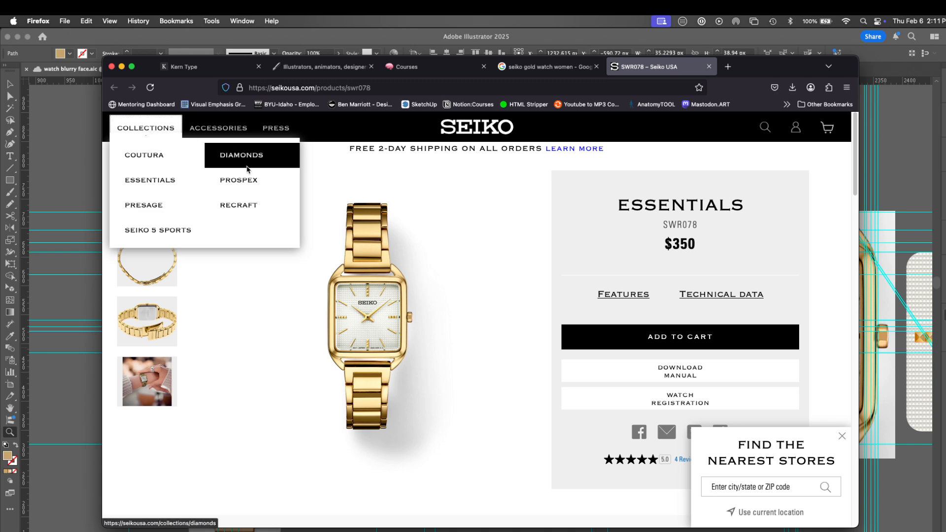
{"action": "left_click", "coordinate": [224, 131]}
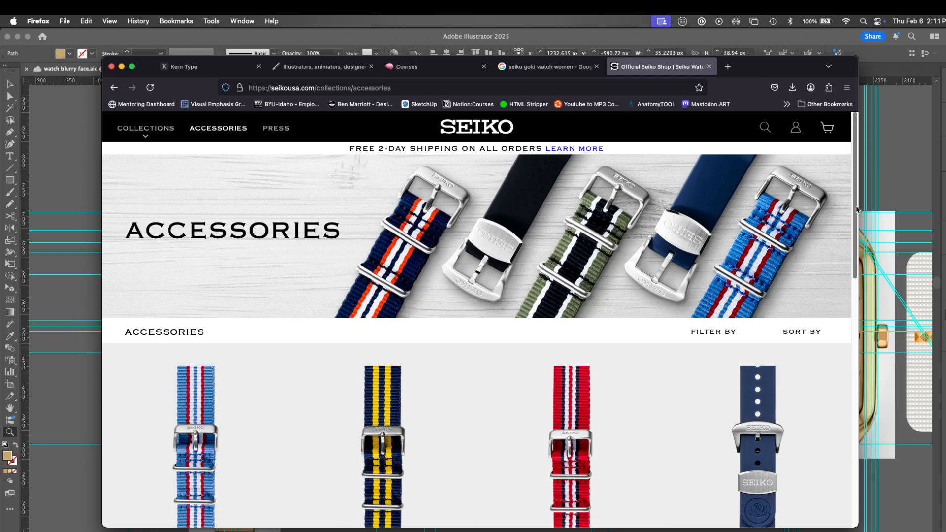
{"action": "left_click_drag", "start_coordinate": [848, 244], "coordinate": [845, 428]}
{"action": "scroll", "coordinate": [845, 428], "scroll_direction": "down", "scroll_amount": 3}
{"action": "scroll", "coordinate": [838, 386], "scroll_direction": "up", "scroll_amount": 5}
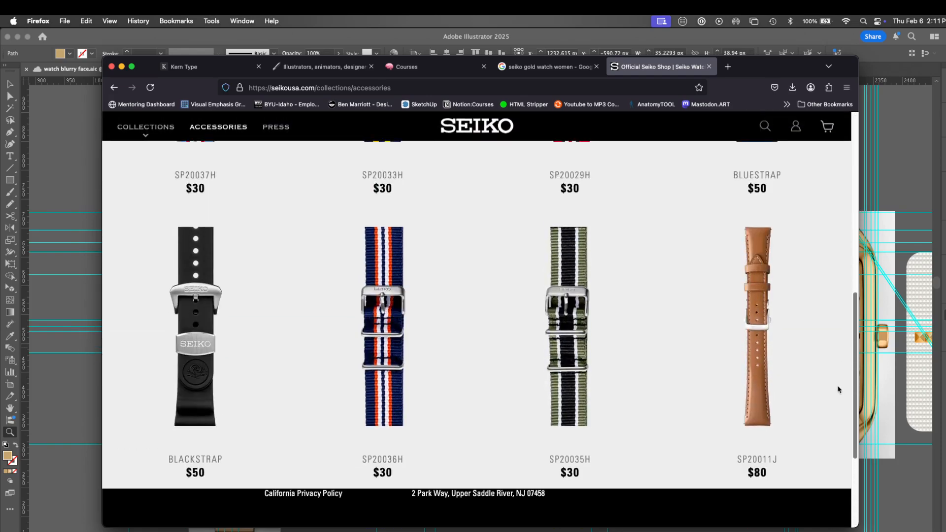
{"action": "left_click", "coordinate": [765, 340]}
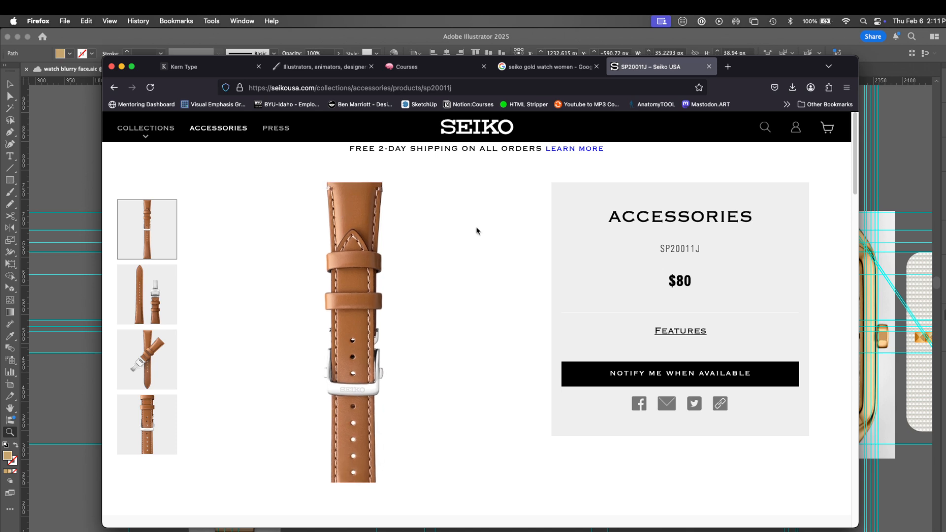
Search Google Images for "leather watch band" in a new browser tab.
{"action": "left_click", "coordinate": [728, 67]}
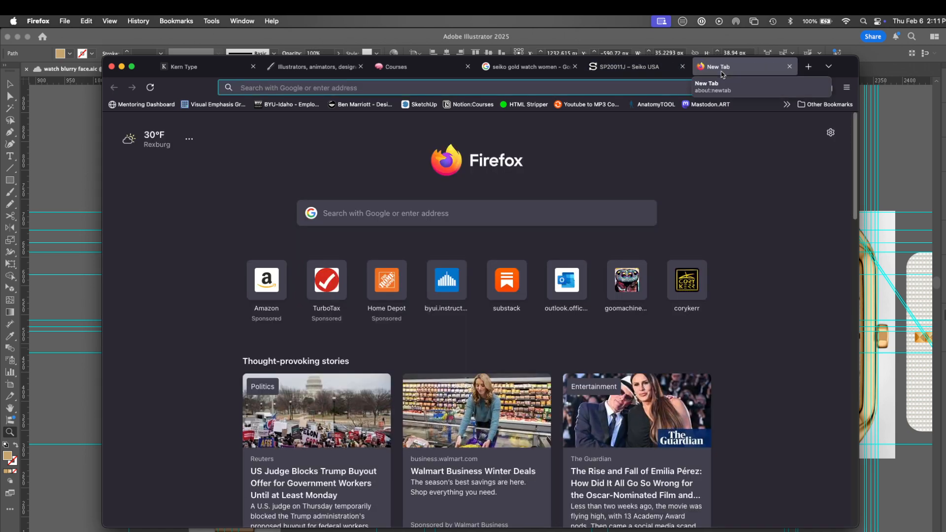
{"action": "type", "text": "leather wa"}
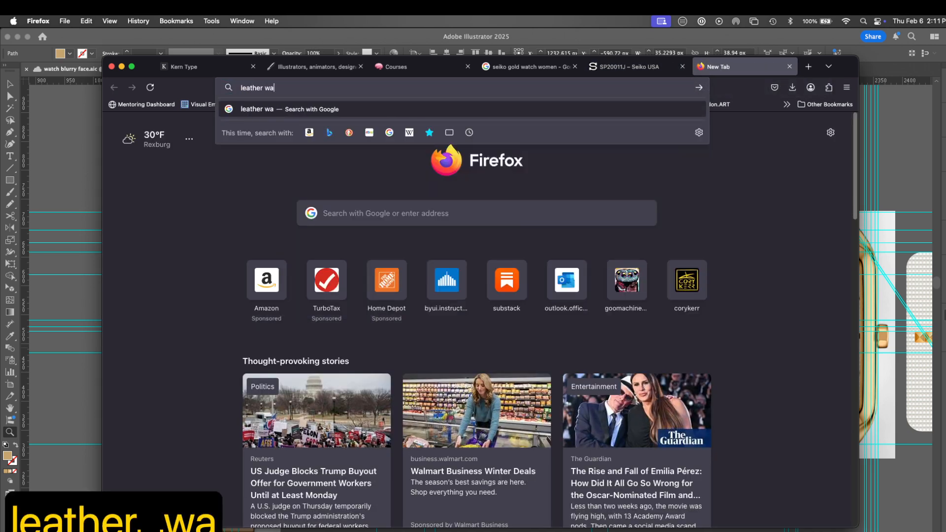
{"action": "type", "text": "tch band"}
{"action": "key", "text": "Return"}
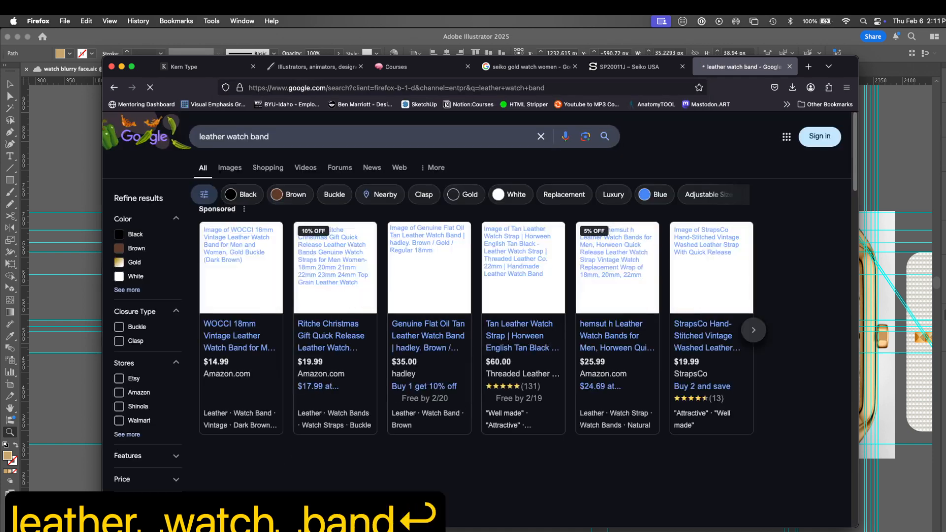
{"action": "left_click", "coordinate": [238, 165]}
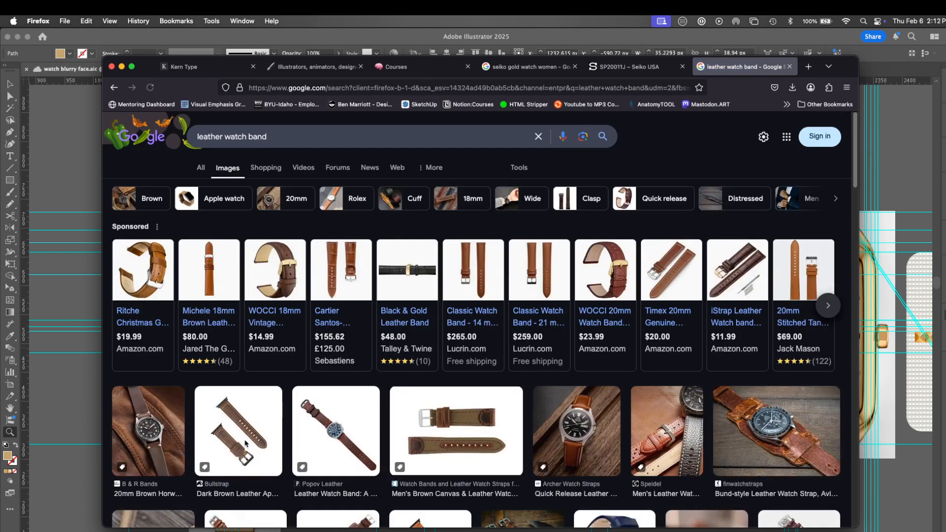
Copy Bullstrap's dark brown leather watch band picture and paste it into the Illustrator document.
{"action": "left_click", "coordinate": [242, 445]}
{"action": "right_click", "coordinate": [684, 356]}
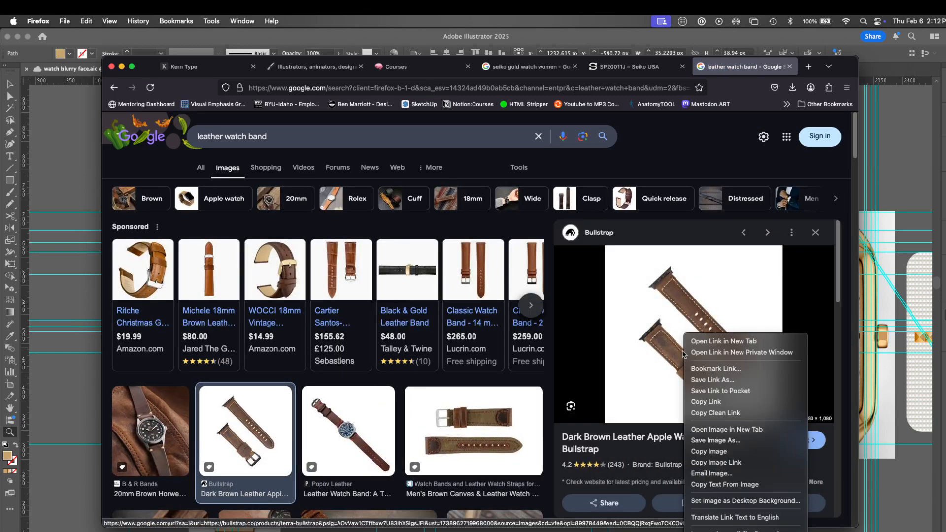
{"action": "left_click", "coordinate": [714, 452]}
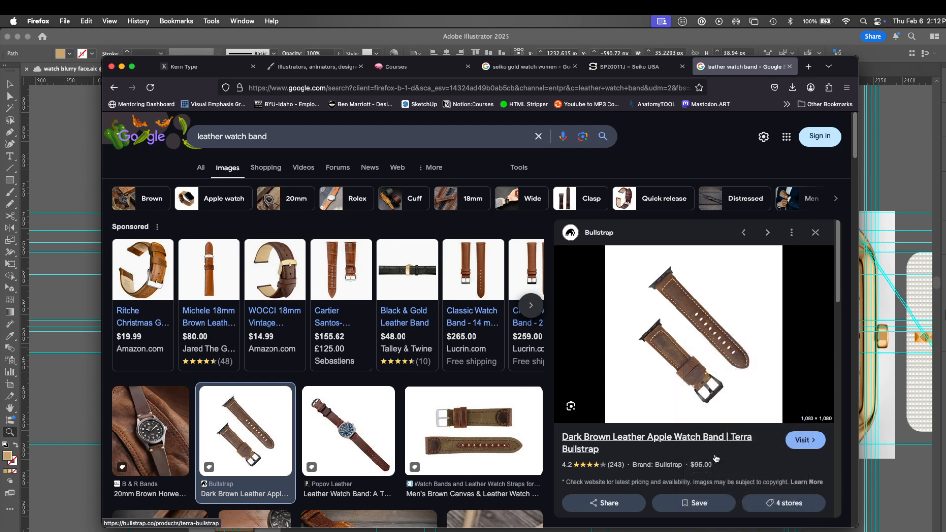
{"action": "key", "text": "super+Tab"}
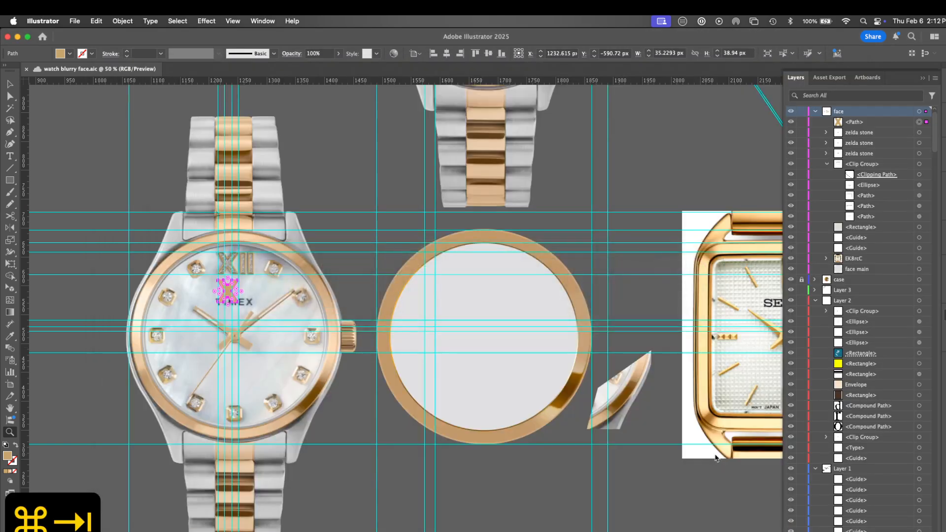
{"action": "key", "text": "super+v"}
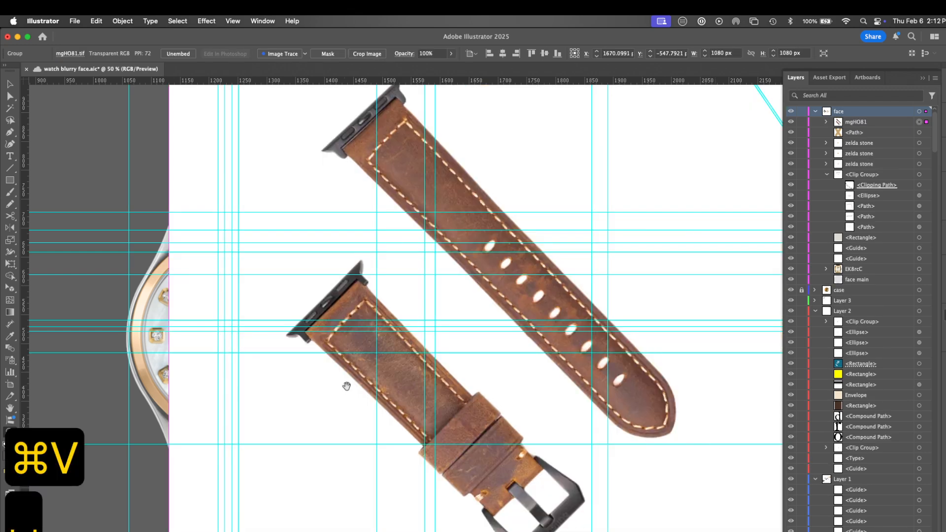
Move the pasted strap image onto the empty canvas to the left of the "TESTING THE STROKE" text and hide the guides.
{"action": "left_click_drag", "start_coordinate": [347, 387], "coordinate": [758, 399]}
{"action": "key", "text": "super+minus"}
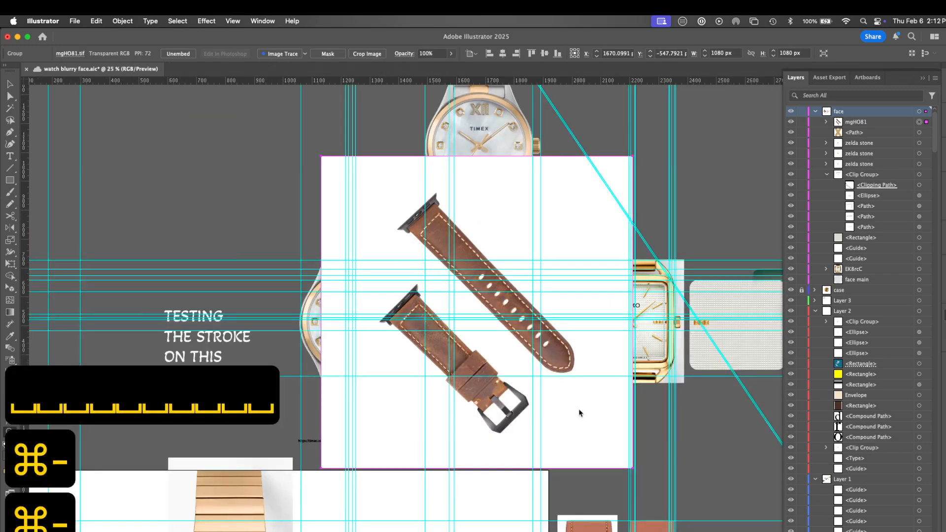
{"action": "key", "text": "super+minus"}
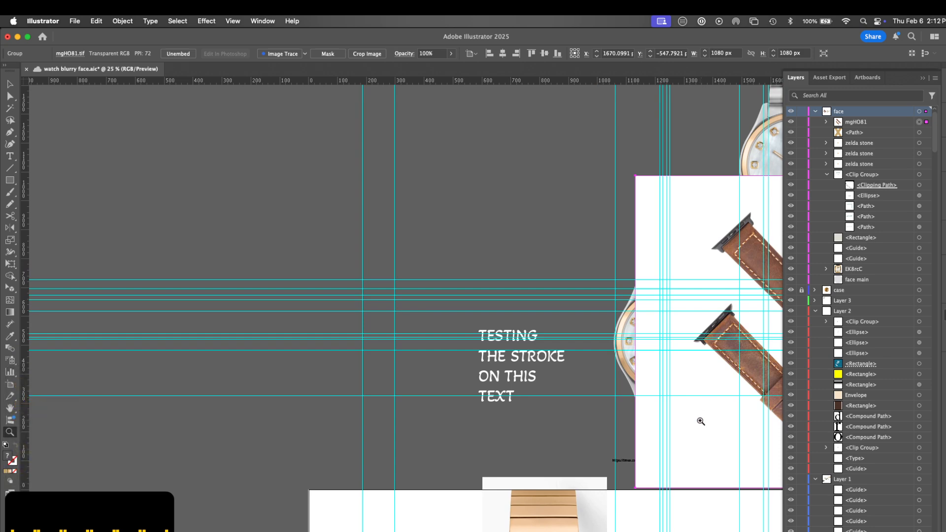
{"action": "key", "text": "v"}
{"action": "left_click_drag", "start_coordinate": [697, 418], "coordinate": [186, 417]}
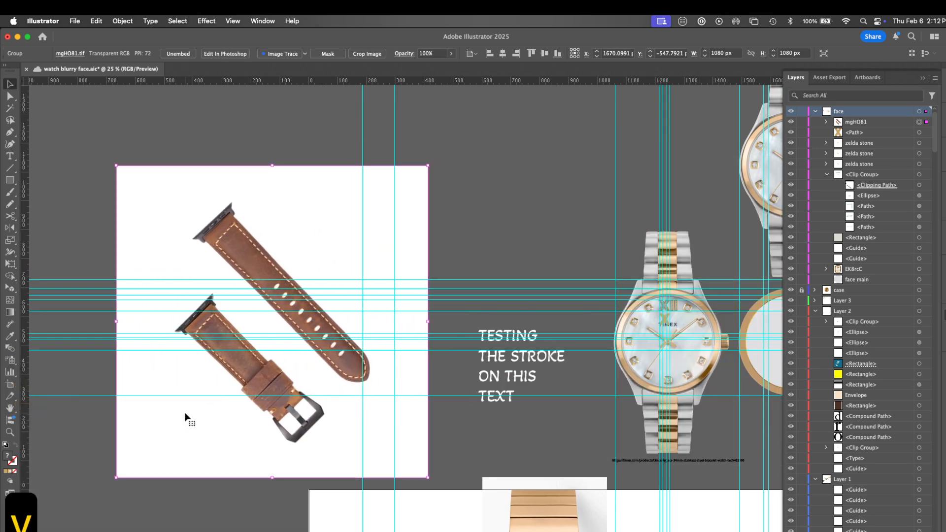
{"action": "key", "text": "z"}
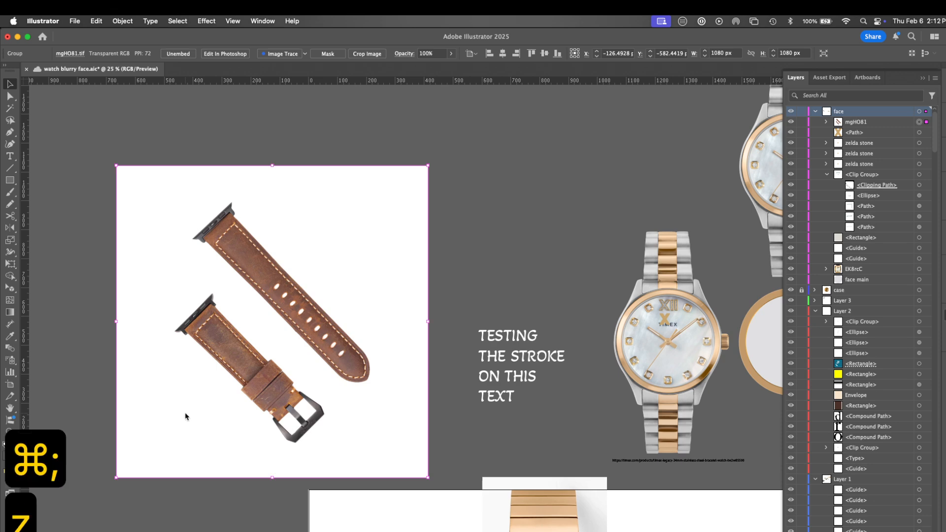
Beside the strap's stitched tip, brush a gold bevel profile with a 1 pt stroke, adding a downward arrow and marks along its top and sides.
{"action": "left_click_drag", "start_coordinate": [232, 291], "coordinate": [403, 323]}
{"action": "key", "text": "space"}
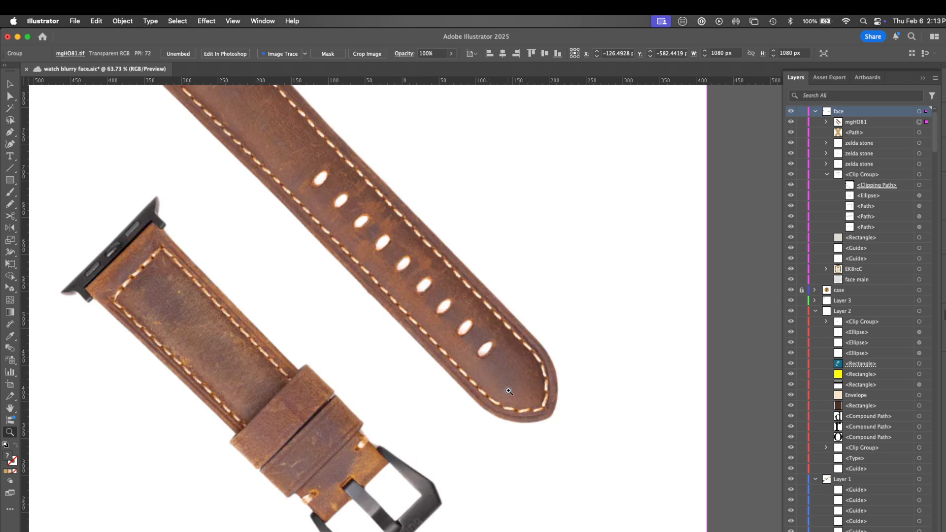
{"action": "left_click_drag", "start_coordinate": [477, 416], "coordinate": [425, 418]}
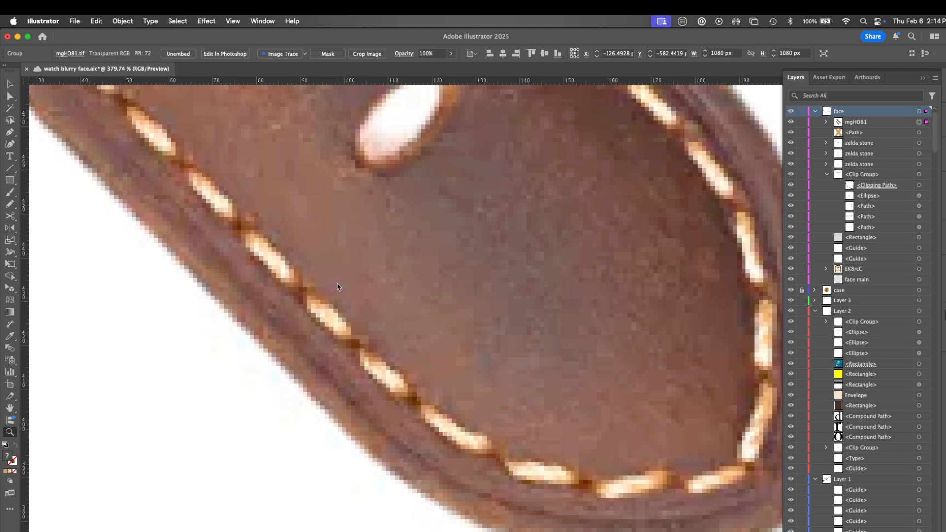
{"action": "key", "text": "n"}
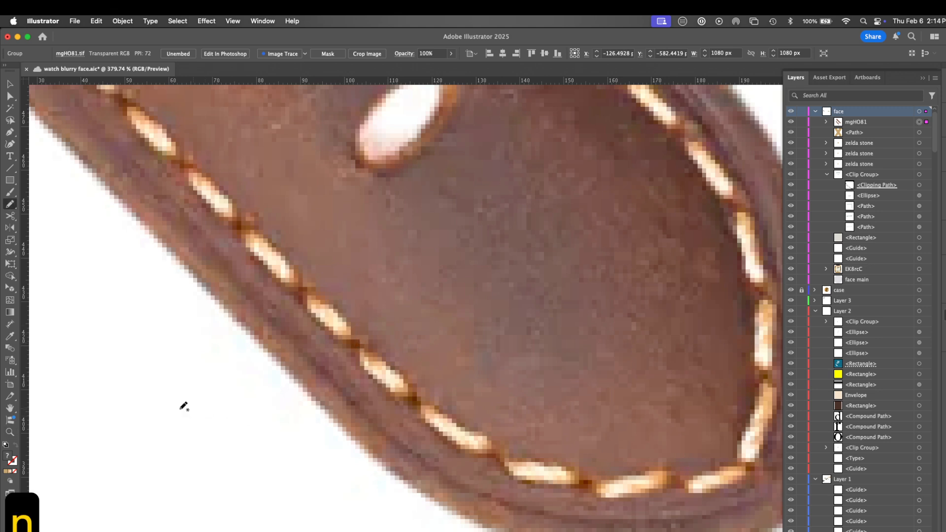
{"action": "key", "text": "b"}
{"action": "mouse_move", "coordinate": [104, 448]}
{"action": "left_mouse_down"}
{"action": "mouse_move", "coordinate": [144, 402]}
{"action": "mouse_move", "coordinate": [263, 412]}
{"action": "mouse_move", "coordinate": [288, 446]}
{"action": "left_mouse_up"}
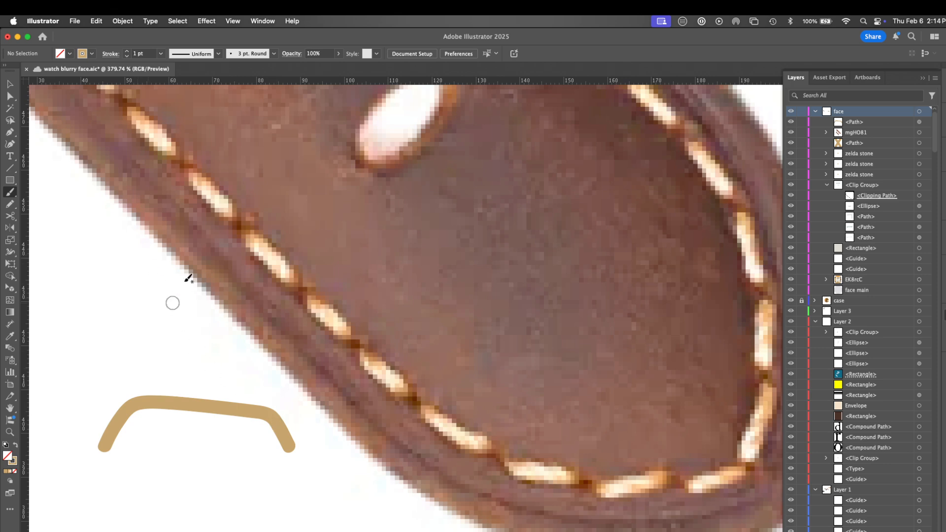
{"action": "mouse_move", "coordinate": [189, 242]}
{"action": "left_mouse_down"}
{"action": "mouse_move", "coordinate": [188, 314]}
{"action": "mouse_move", "coordinate": [178, 301]}
{"action": "left_mouse_up"}
{"action": "mouse_move", "coordinate": [160, 391]}
{"action": "left_mouse_down"}
{"action": "mouse_move", "coordinate": [194, 376]}
{"action": "mouse_move", "coordinate": [242, 390]}
{"action": "left_mouse_up"}
{"action": "left_click_drag", "start_coordinate": [295, 414], "coordinate": [308, 445]}
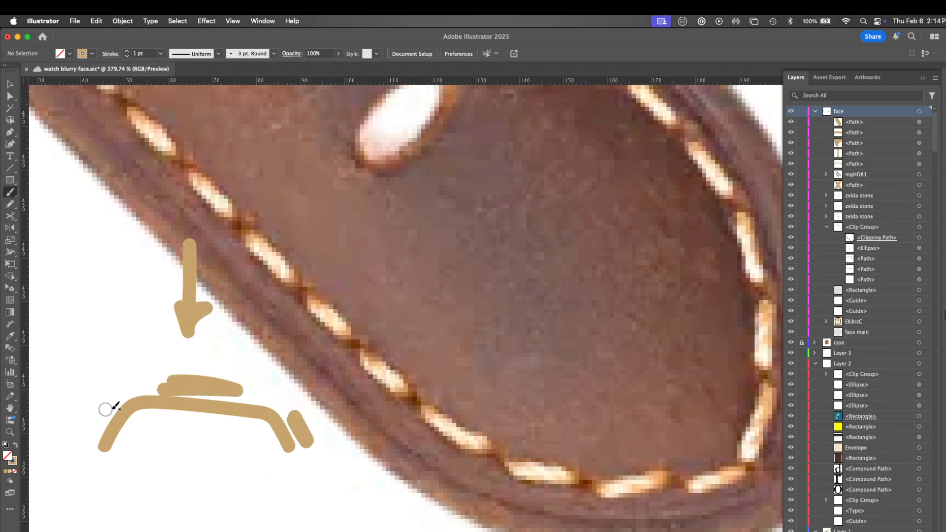
{"action": "left_click_drag", "start_coordinate": [110, 410], "coordinate": [92, 435]}
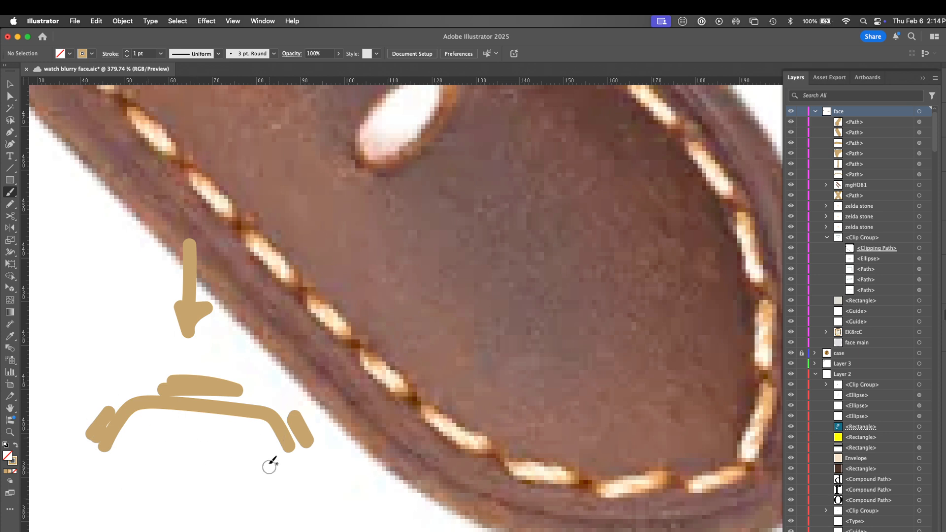
Below the bevel profile, brush a gold pointed-oval stitch outline, fill in its left part with shorter strokes, and save the document.
{"action": "mouse_move", "coordinate": [66, 507]}
{"action": "left_mouse_down"}
{"action": "mouse_move", "coordinate": [144, 484]}
{"action": "mouse_move", "coordinate": [271, 489]}
{"action": "mouse_move", "coordinate": [307, 509]}
{"action": "mouse_move", "coordinate": [242, 524]}
{"action": "mouse_move", "coordinate": [93, 517]}
{"action": "left_mouse_up"}
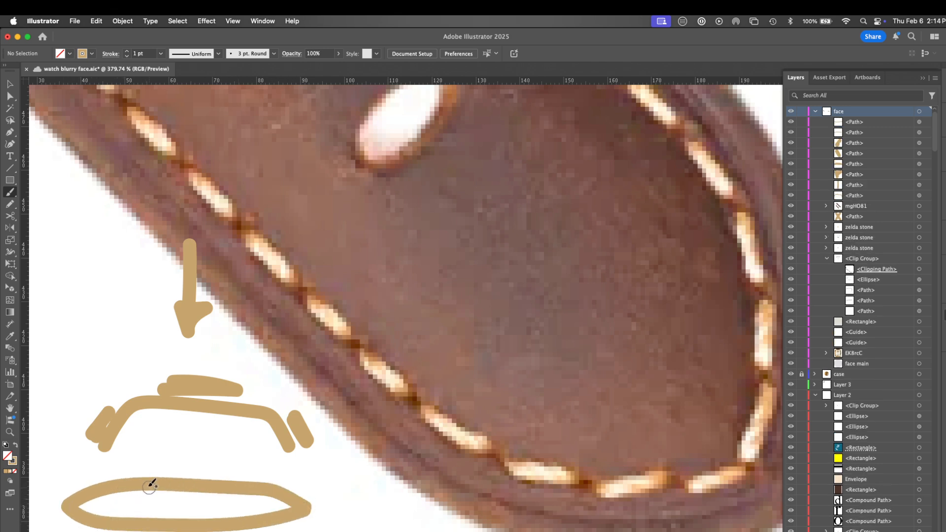
{"action": "mouse_move", "coordinate": [128, 492]}
{"action": "left_mouse_down"}
{"action": "mouse_move", "coordinate": [237, 515]}
{"action": "mouse_move", "coordinate": [133, 523]}
{"action": "mouse_move", "coordinate": [148, 525]}
{"action": "left_mouse_up"}
{"action": "mouse_move", "coordinate": [281, 503]}
{"action": "left_mouse_down"}
{"action": "mouse_move", "coordinate": [287, 509]}
{"action": "mouse_move", "coordinate": [252, 514]}
{"action": "left_mouse_up"}
{"action": "left_click_drag", "start_coordinate": [116, 502], "coordinate": [88, 508]}
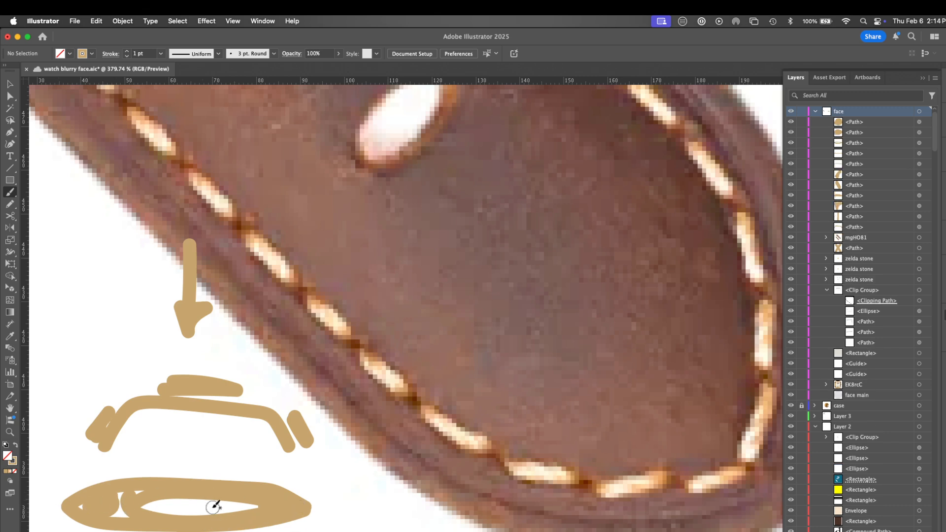
{"action": "key", "text": "super+s"}
Set the stroke color to light cream e3d5af and brush diagonal highlight strokes across the middle of the gold stitch oval.
{"action": "left_click", "coordinate": [944, 82]}
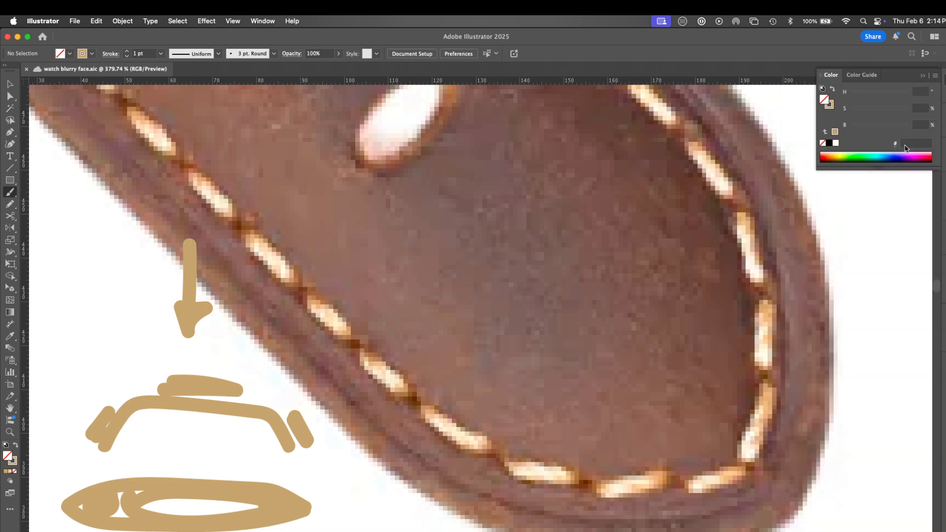
{"action": "left_click", "coordinate": [832, 109]}
{"action": "mouse_move", "coordinate": [877, 110]}
{"action": "left_mouse_down"}
{"action": "mouse_move", "coordinate": [888, 110]}
{"action": "mouse_move", "coordinate": [865, 110]}
{"action": "mouse_move", "coordinate": [901, 127]}
{"action": "left_mouse_up"}
{"action": "left_click_drag", "start_coordinate": [202, 488], "coordinate": [241, 516]}
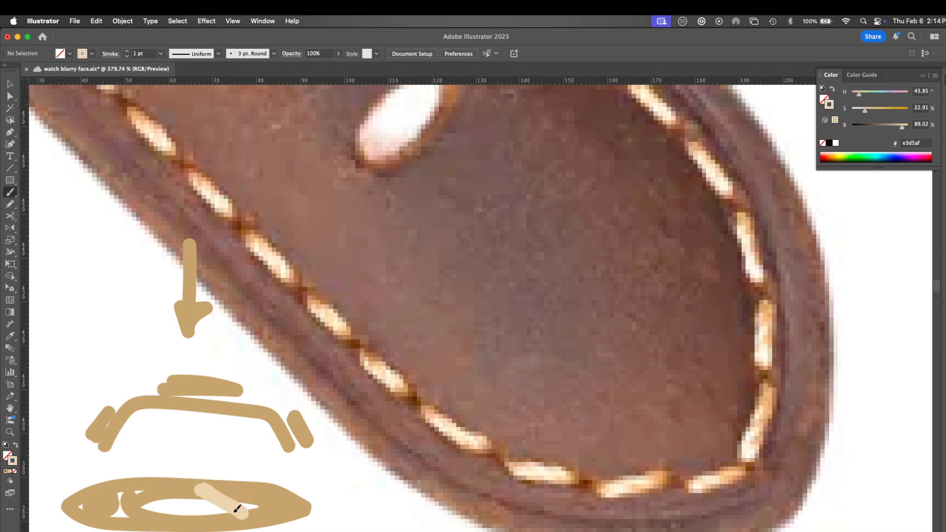
{"action": "left_click_drag", "start_coordinate": [142, 490], "coordinate": [196, 524]}
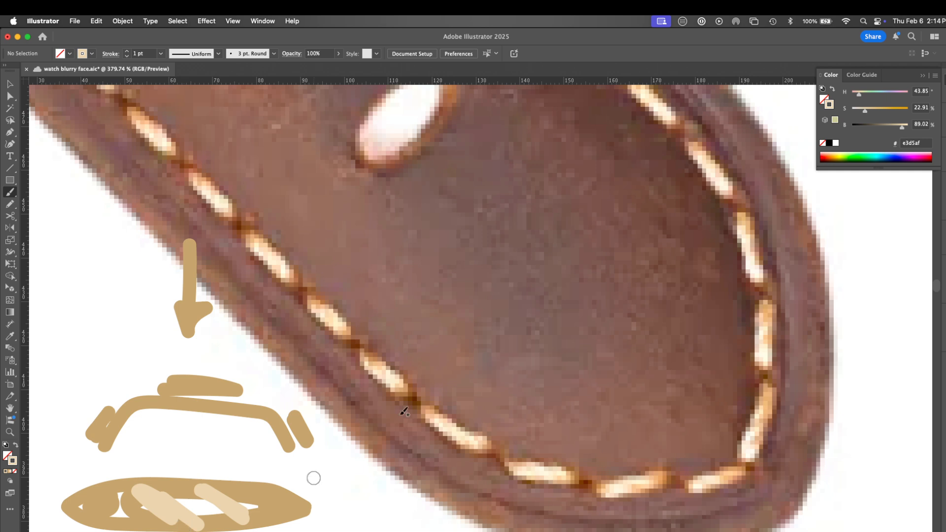
Darken the stroke color to 756e5a and brush shading over both pointed ends of the stitch oval.
{"action": "left_click_drag", "start_coordinate": [903, 127], "coordinate": [877, 128]}
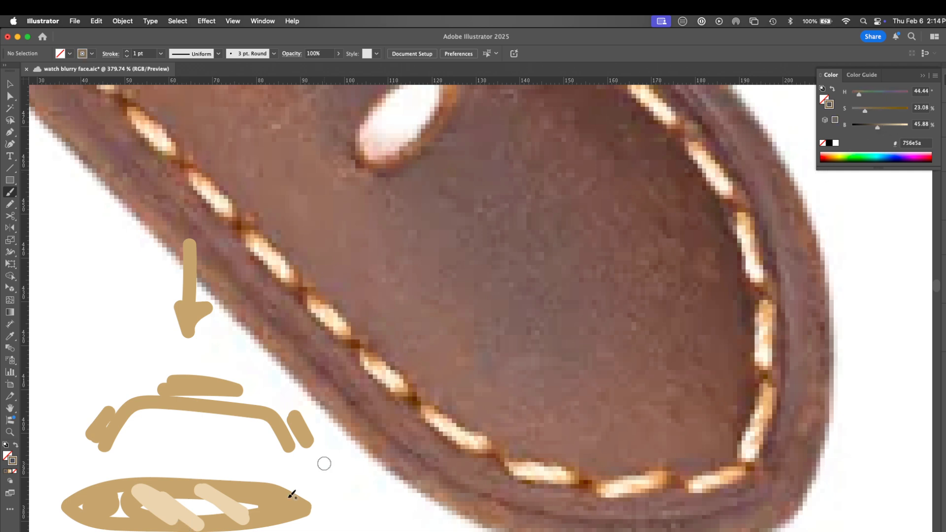
{"action": "mouse_move", "coordinate": [246, 482]}
{"action": "left_mouse_down"}
{"action": "mouse_move", "coordinate": [284, 493]}
{"action": "mouse_move", "coordinate": [296, 508]}
{"action": "mouse_move", "coordinate": [265, 524]}
{"action": "mouse_move", "coordinate": [301, 513]}
{"action": "left_mouse_up"}
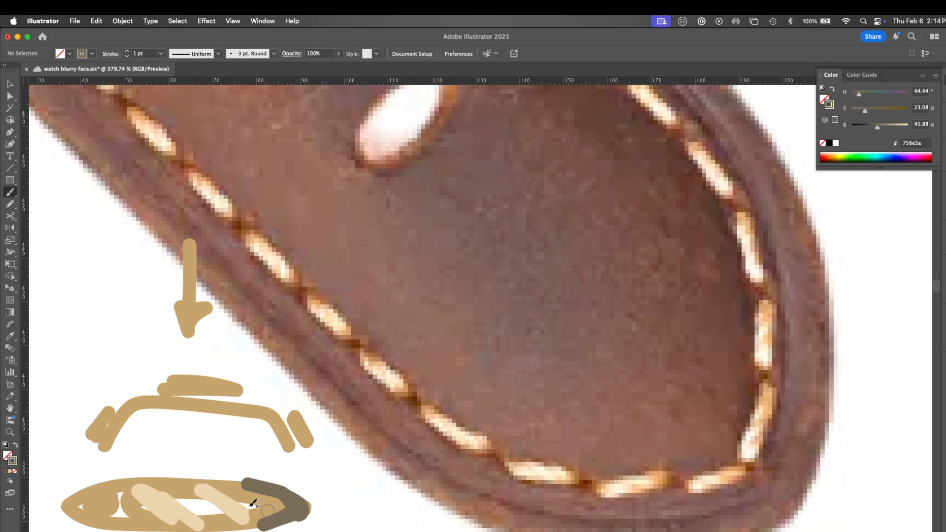
{"action": "mouse_move", "coordinate": [113, 485]}
{"action": "left_mouse_down"}
{"action": "mouse_move", "coordinate": [72, 499]}
{"action": "mouse_move", "coordinate": [104, 515]}
{"action": "left_mouse_up"}
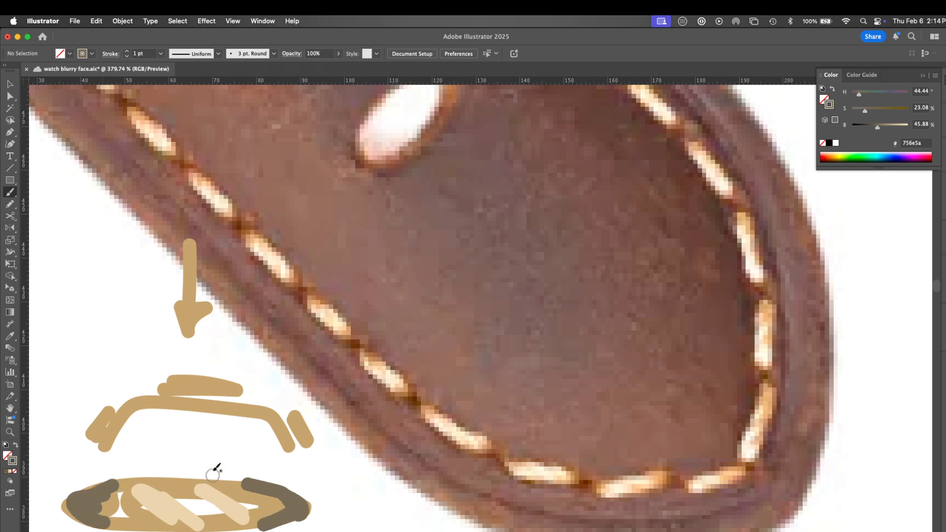
Darken the stroke color to near-black 211f1a and brush a curved shadow along the underside of the stitch oval.
{"action": "scroll", "coordinate": [213, 469], "scroll_direction": "down", "scroll_amount": 5}
{"action": "left_click_drag", "start_coordinate": [299, 441], "coordinate": [302, 454]}
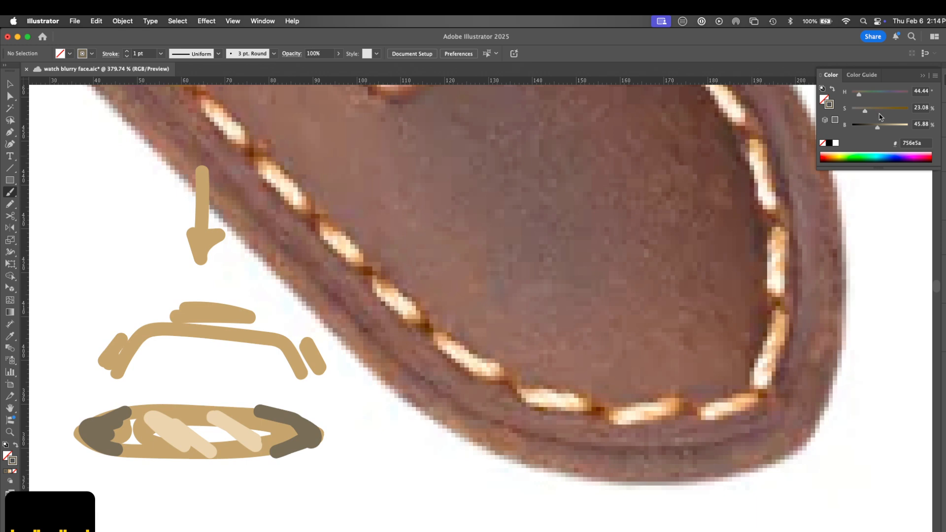
{"action": "left_click_drag", "start_coordinate": [873, 128], "coordinate": [860, 127]}
{"action": "mouse_move", "coordinate": [310, 450]}
{"action": "left_mouse_down"}
{"action": "mouse_move", "coordinate": [232, 465]}
{"action": "mouse_move", "coordinate": [107, 450]}
{"action": "left_mouse_up"}
{"action": "left_click_drag", "start_coordinate": [186, 457], "coordinate": [288, 446]}
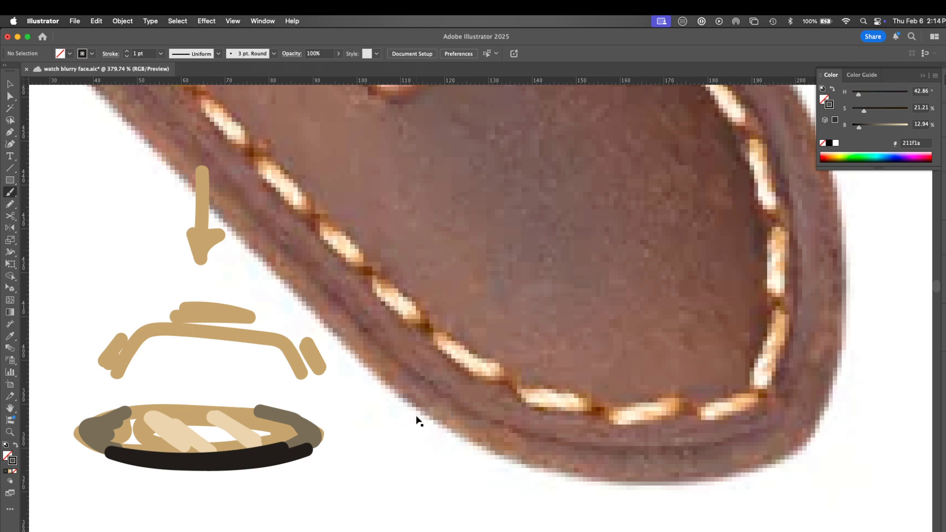
{"action": "key", "text": "super+minus"}
{"action": "key", "text": "super+minus"}
{"action": "key", "text": "super+minus"}
{"action": "key", "text": "super+minus"}
{"action": "key", "text": "space"}
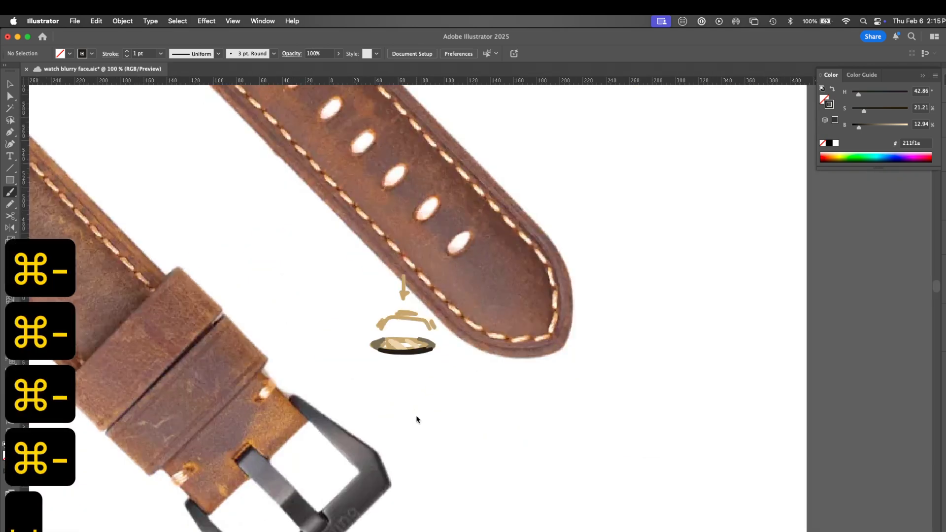
{"action": "left_click_drag", "start_coordinate": [417, 418], "coordinate": [517, 464]}
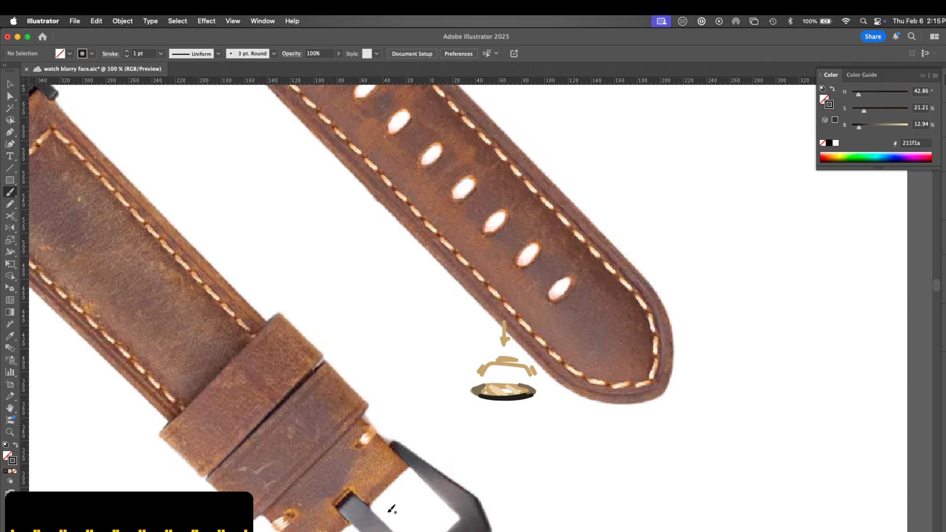